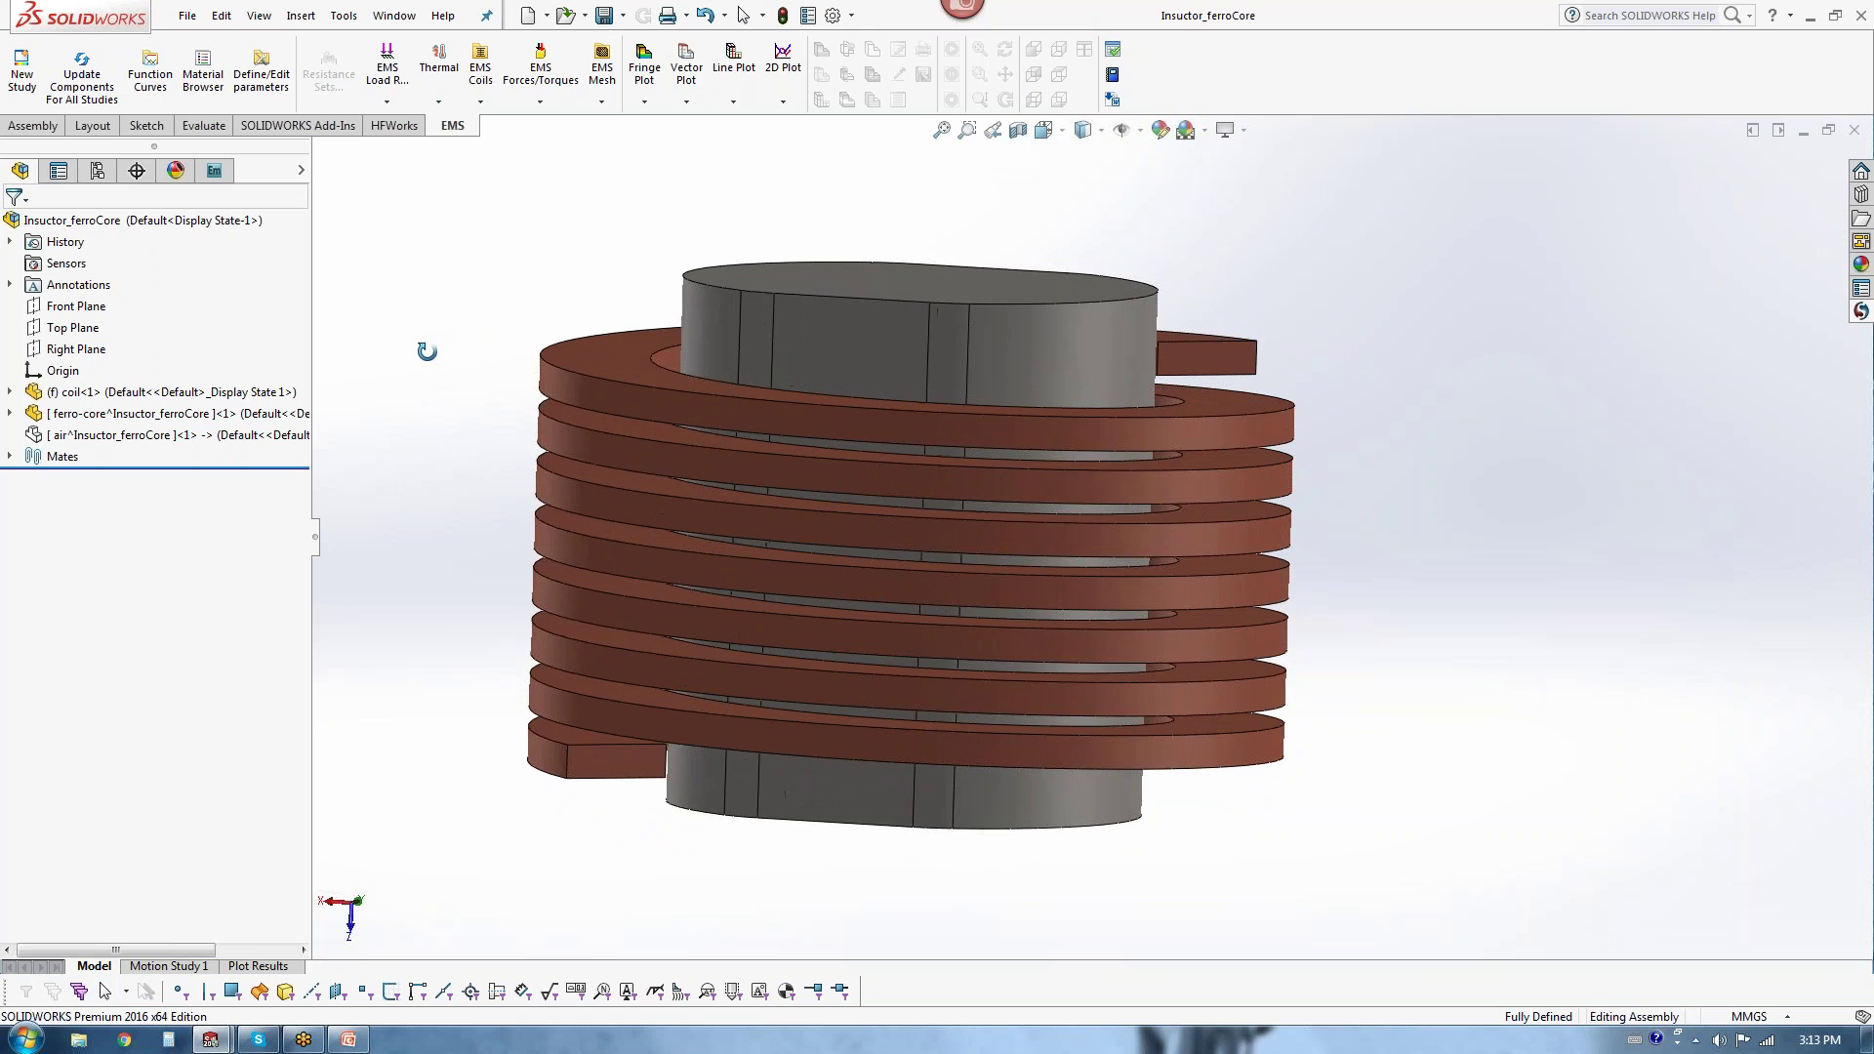
# Step: Inspect the coil and its ferro-core from several viewing angles
pyautogui.press('Escape')
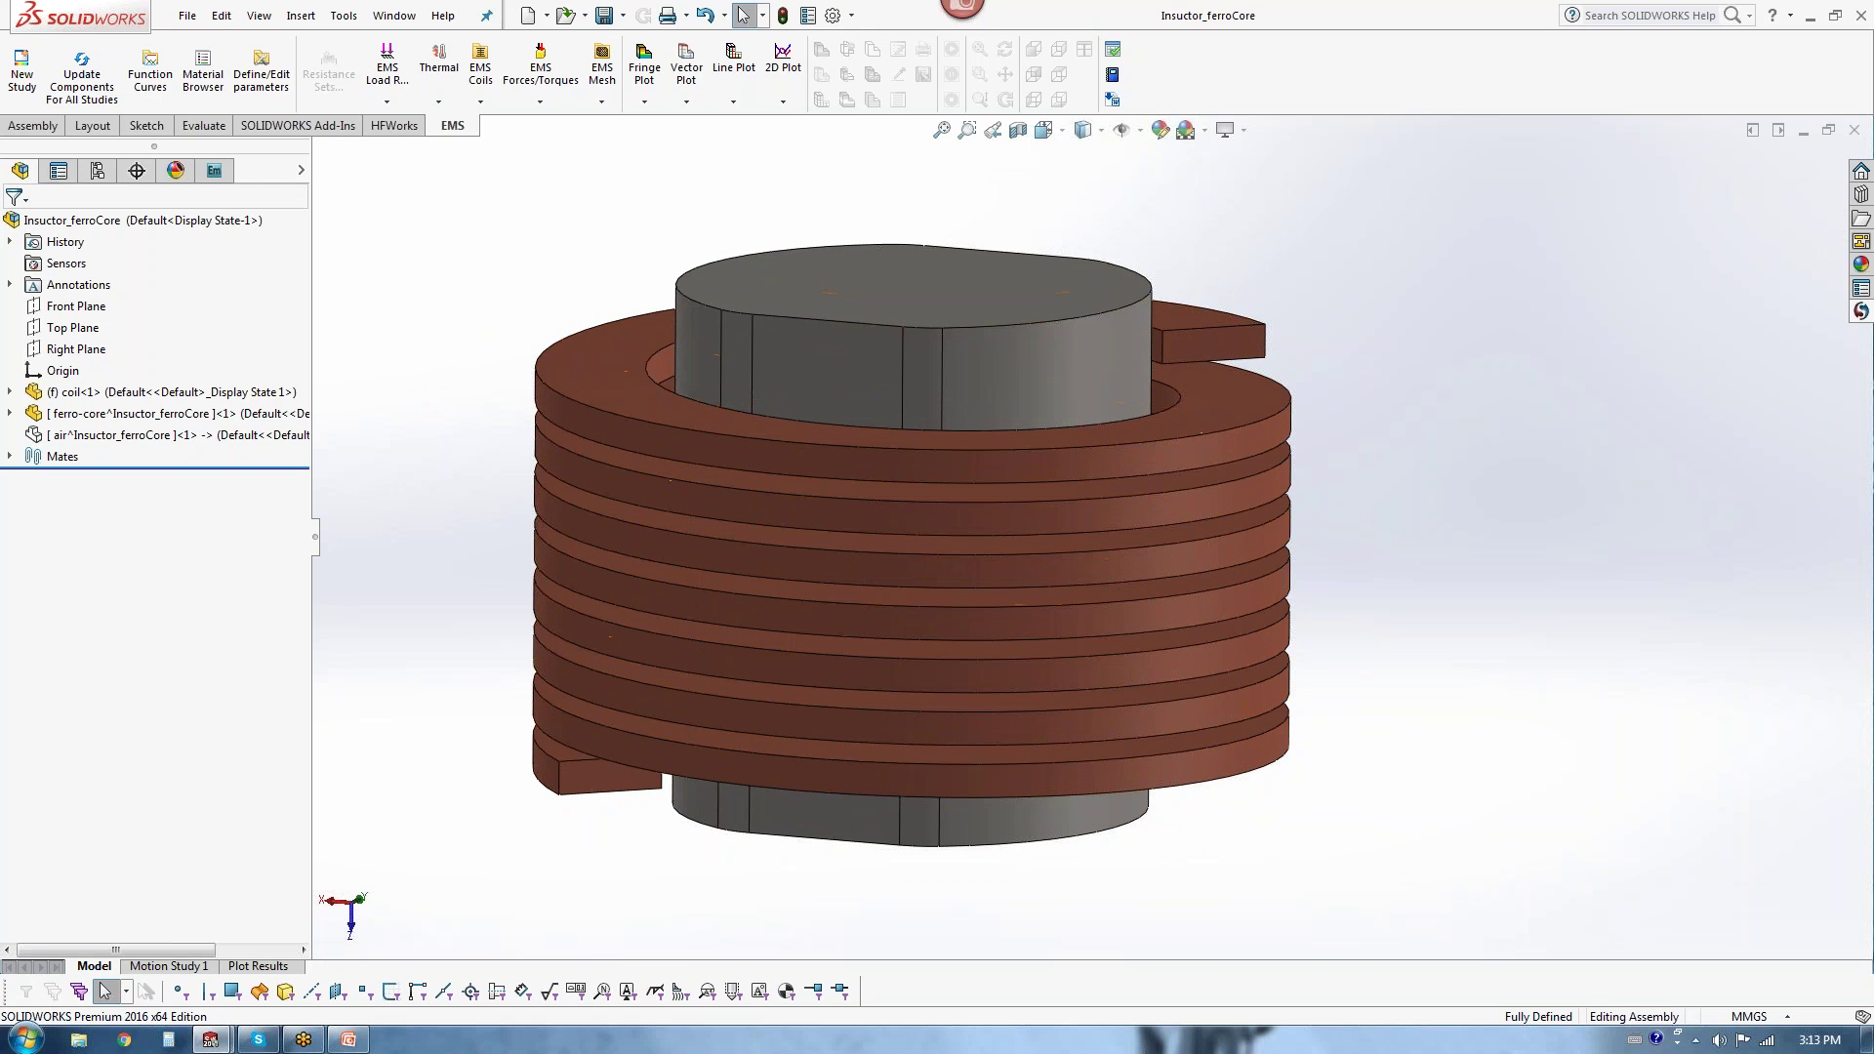
pyautogui.moveTo(484, 590); pyautogui.dragTo(771, 455, button='middle')
pyautogui.click(772, 456)
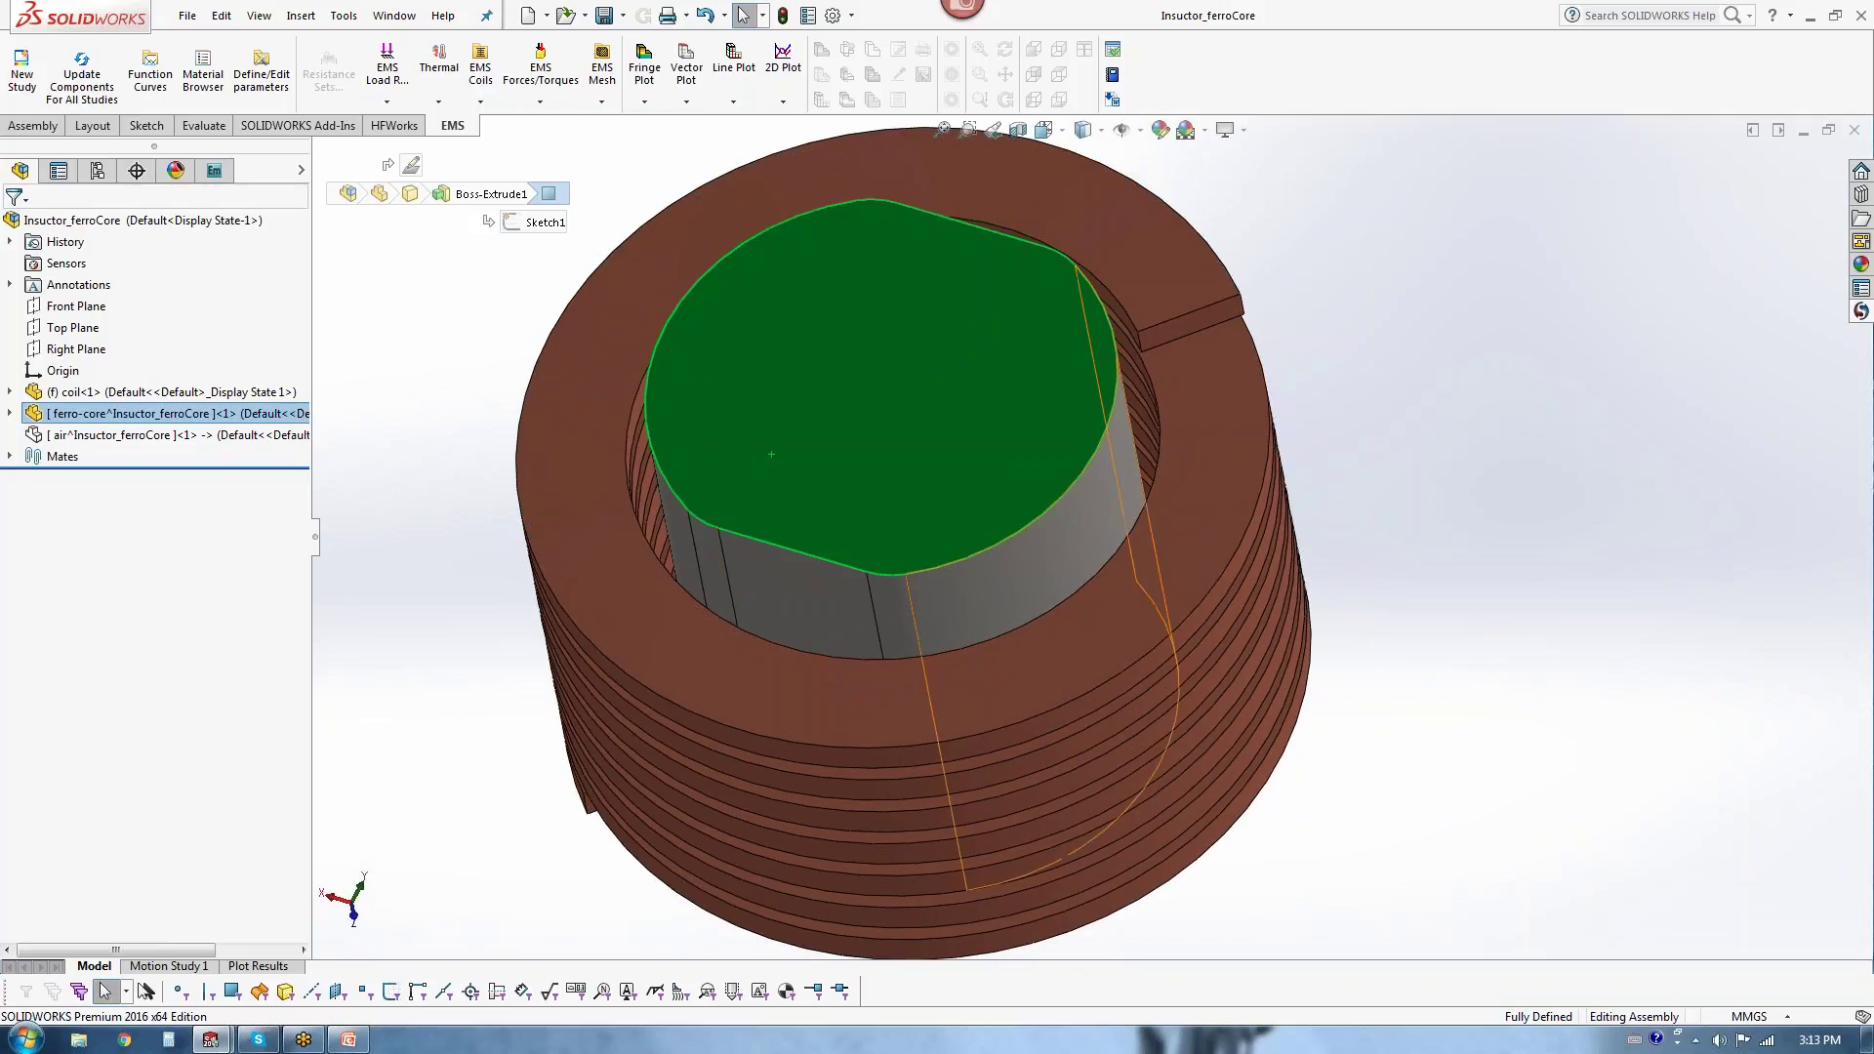
pyautogui.click(1404, 537)
pyautogui.moveTo(1427, 560); pyautogui.dragTo(1421, 519, button='middle')
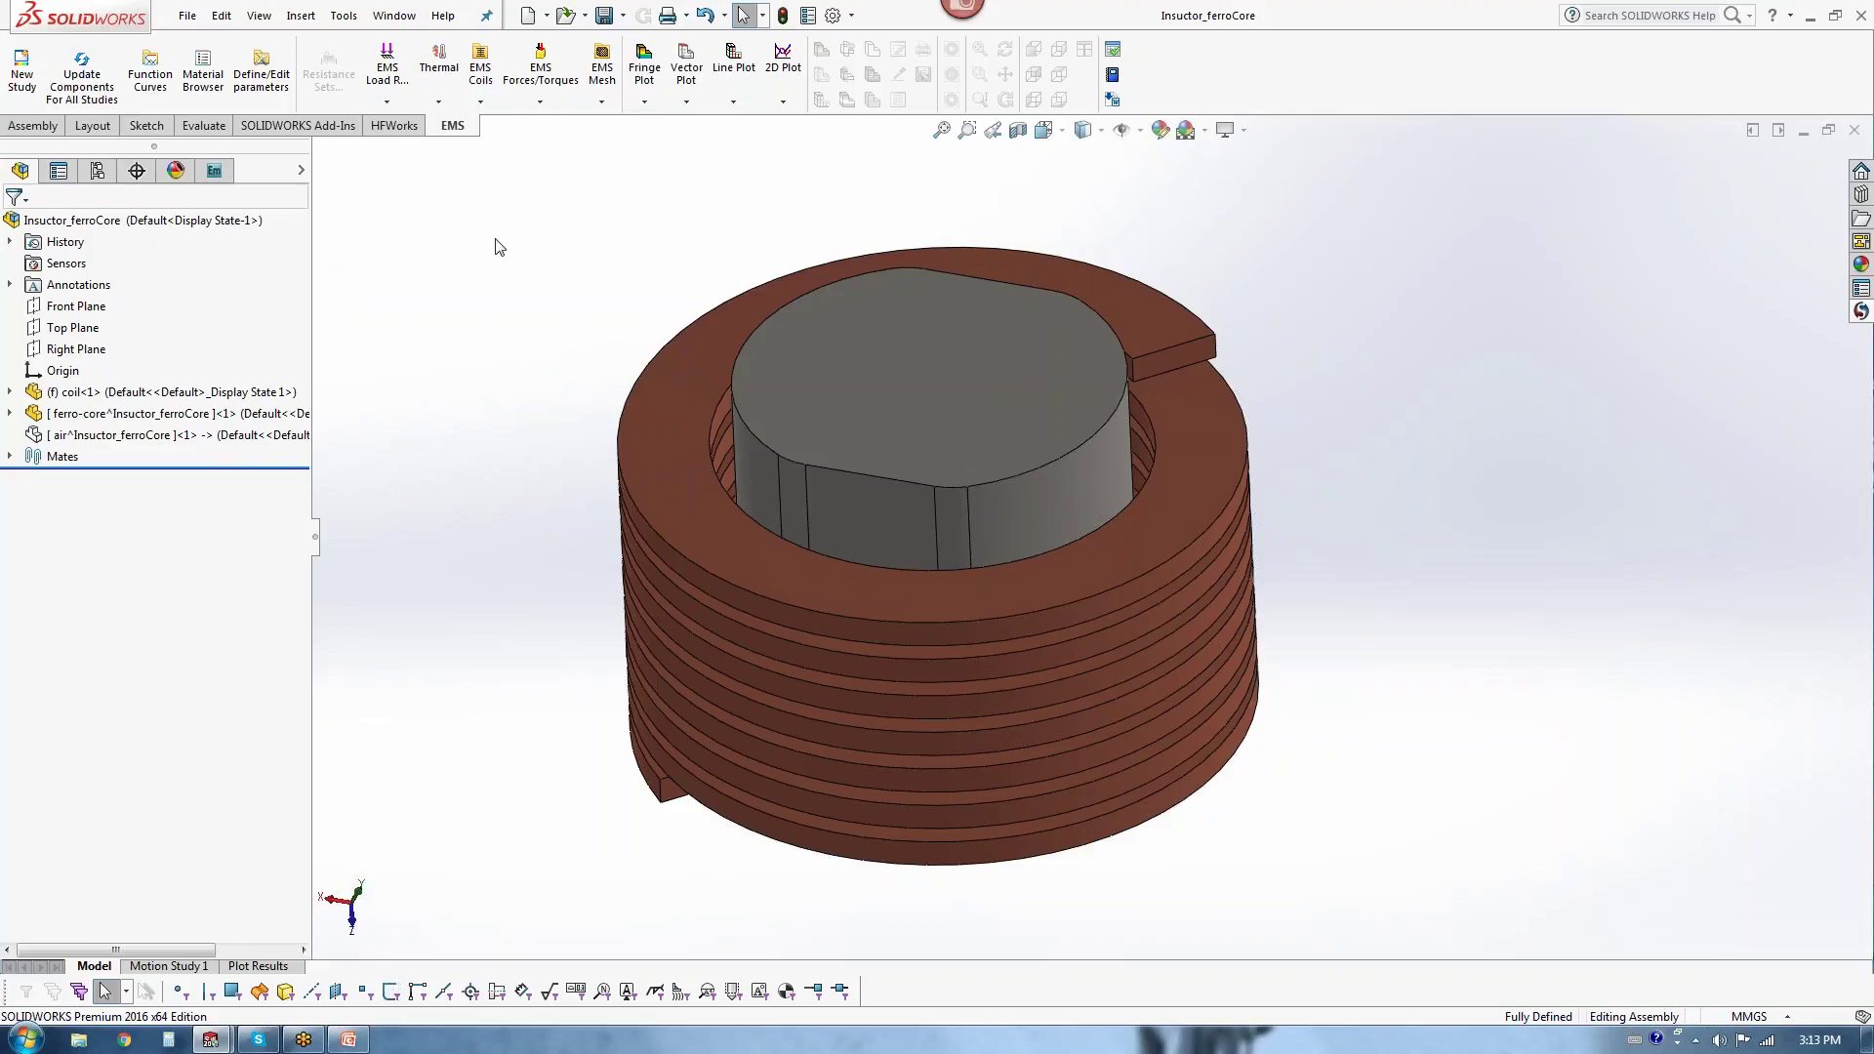
pyautogui.moveTo(540, 452); pyautogui.dragTo(539, 442, button='middle')
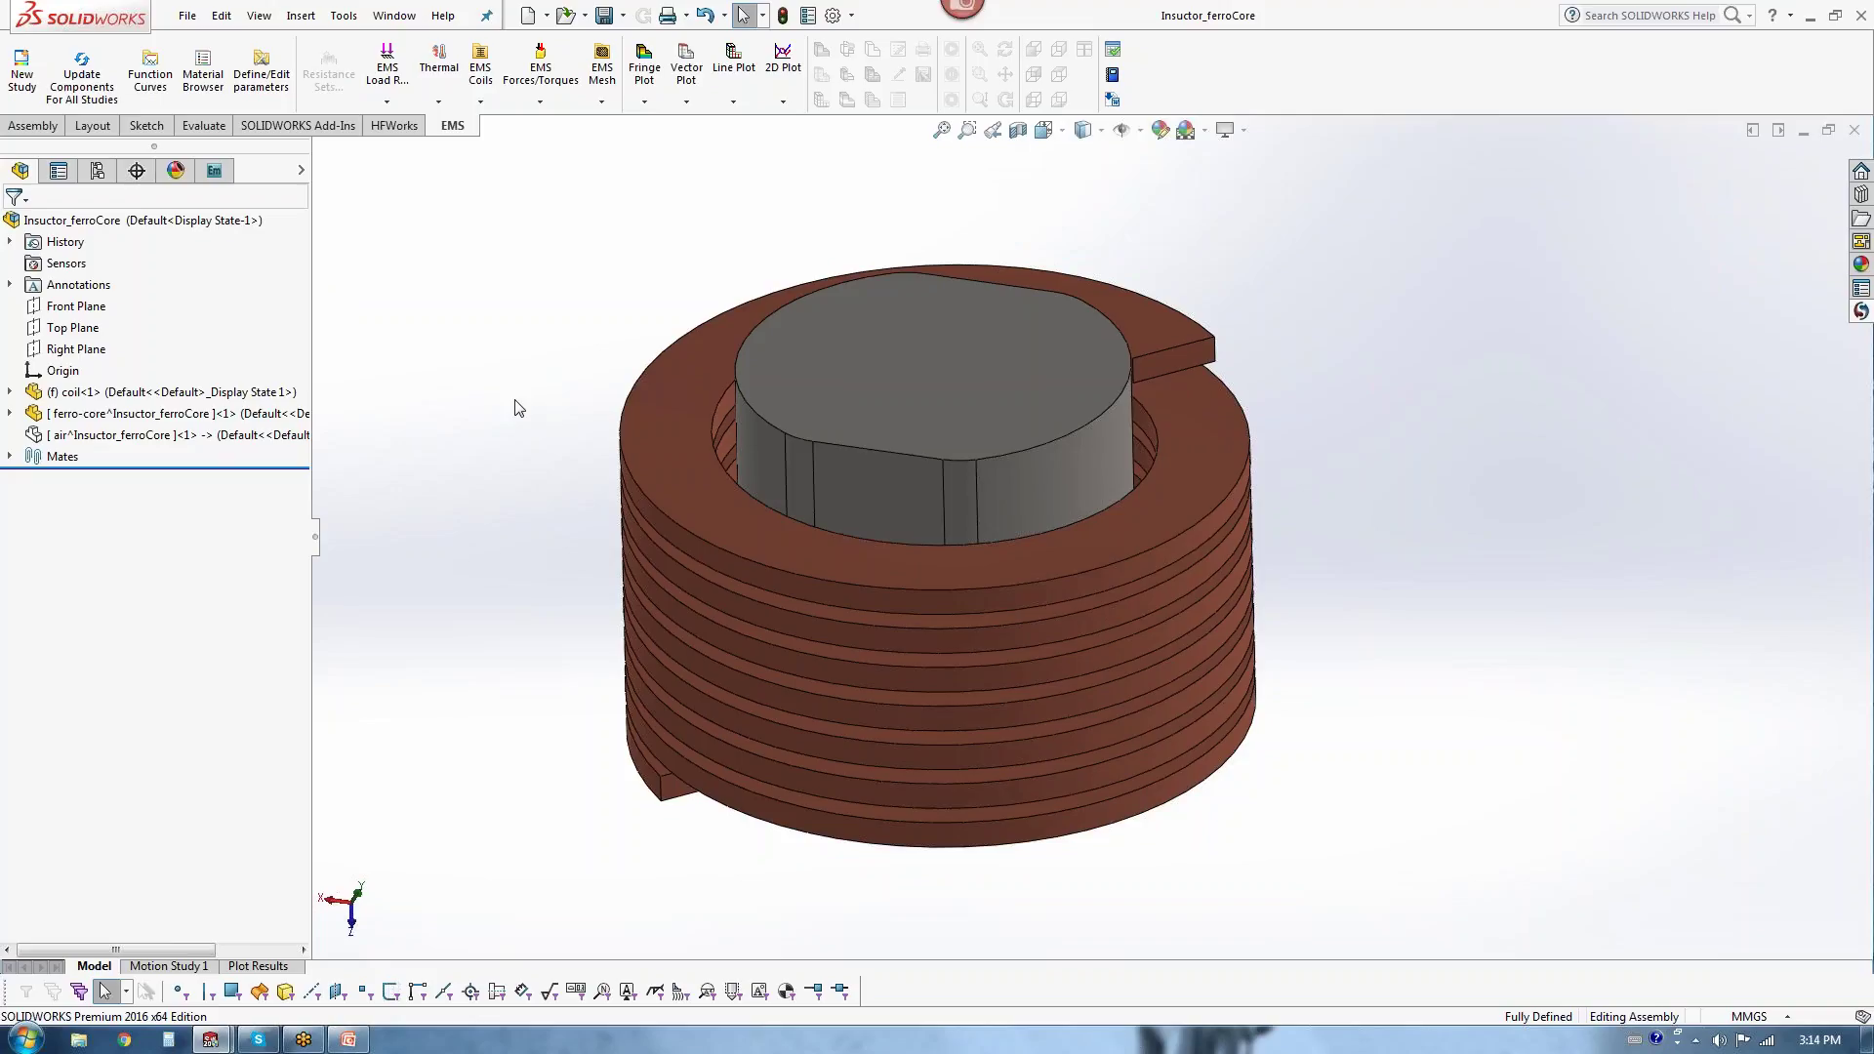
# Step: Review the features of the coil and ferro-core components, highlighting each part in the model
pyautogui.click(10, 392)
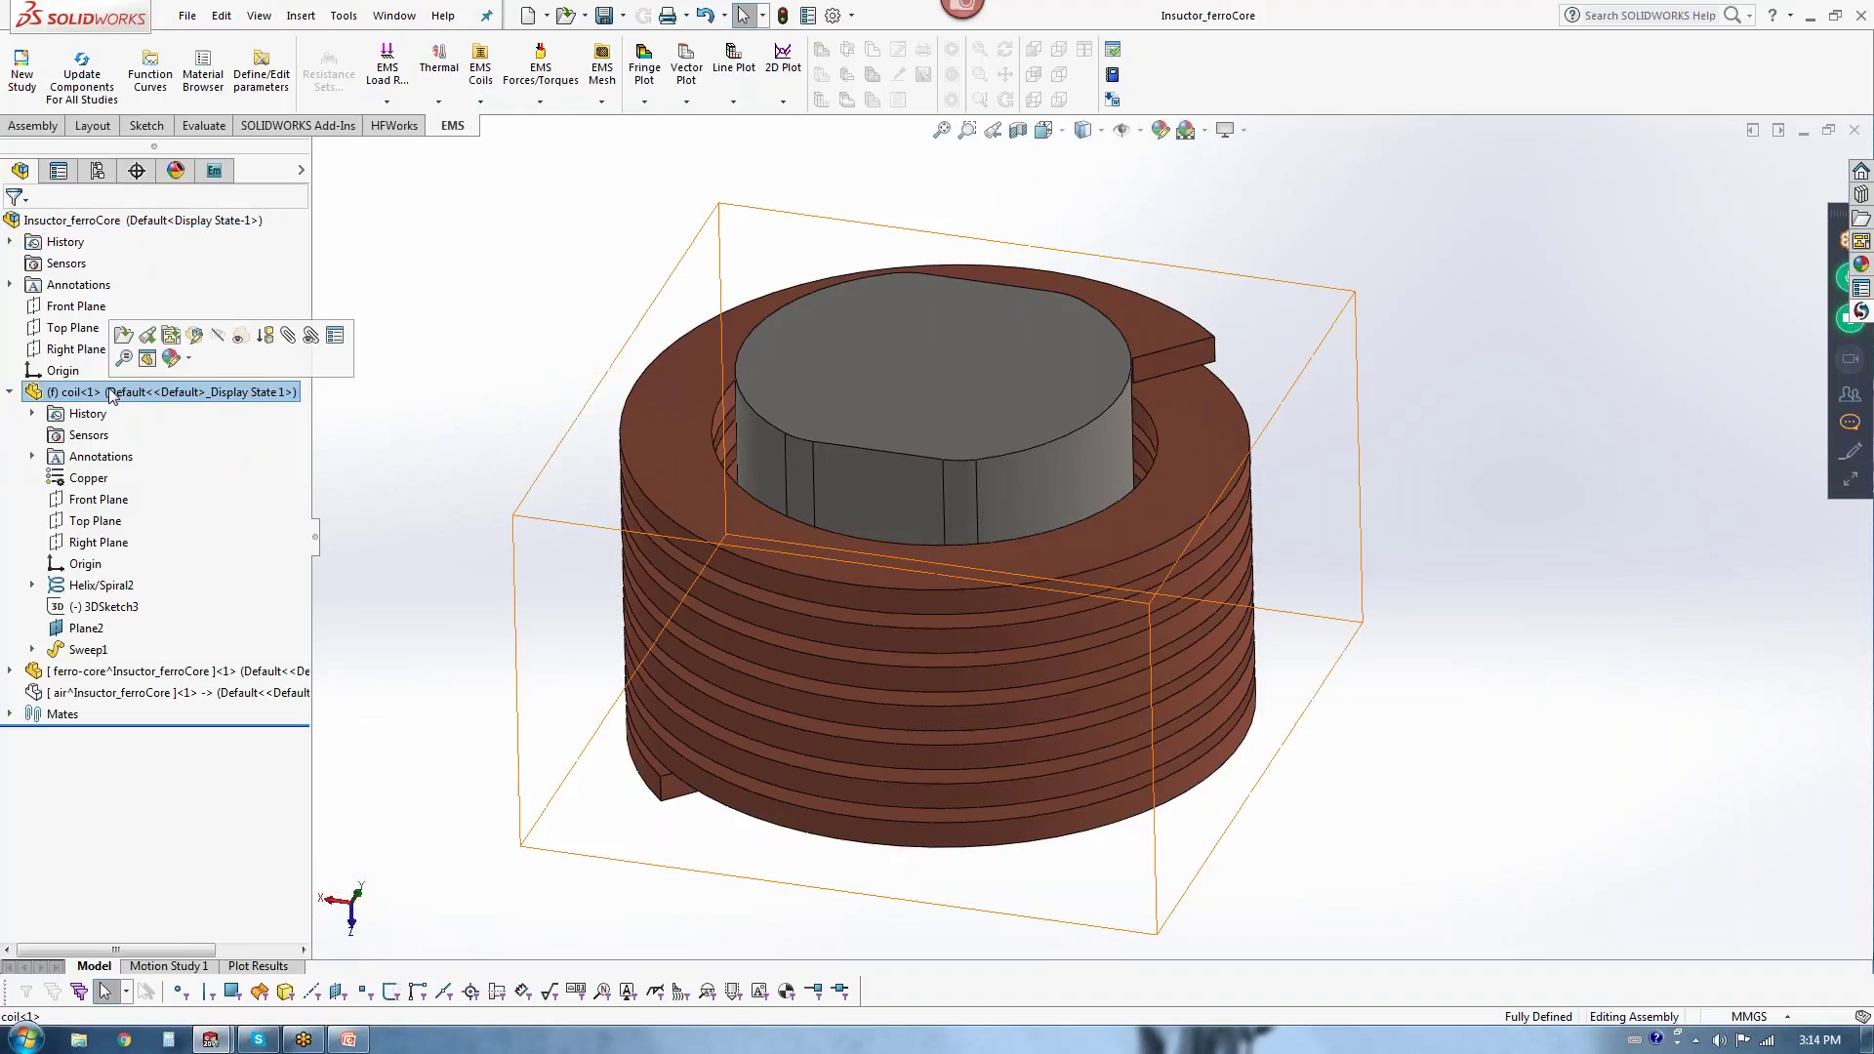
pyautogui.click(73, 392)
pyautogui.click(10, 671)
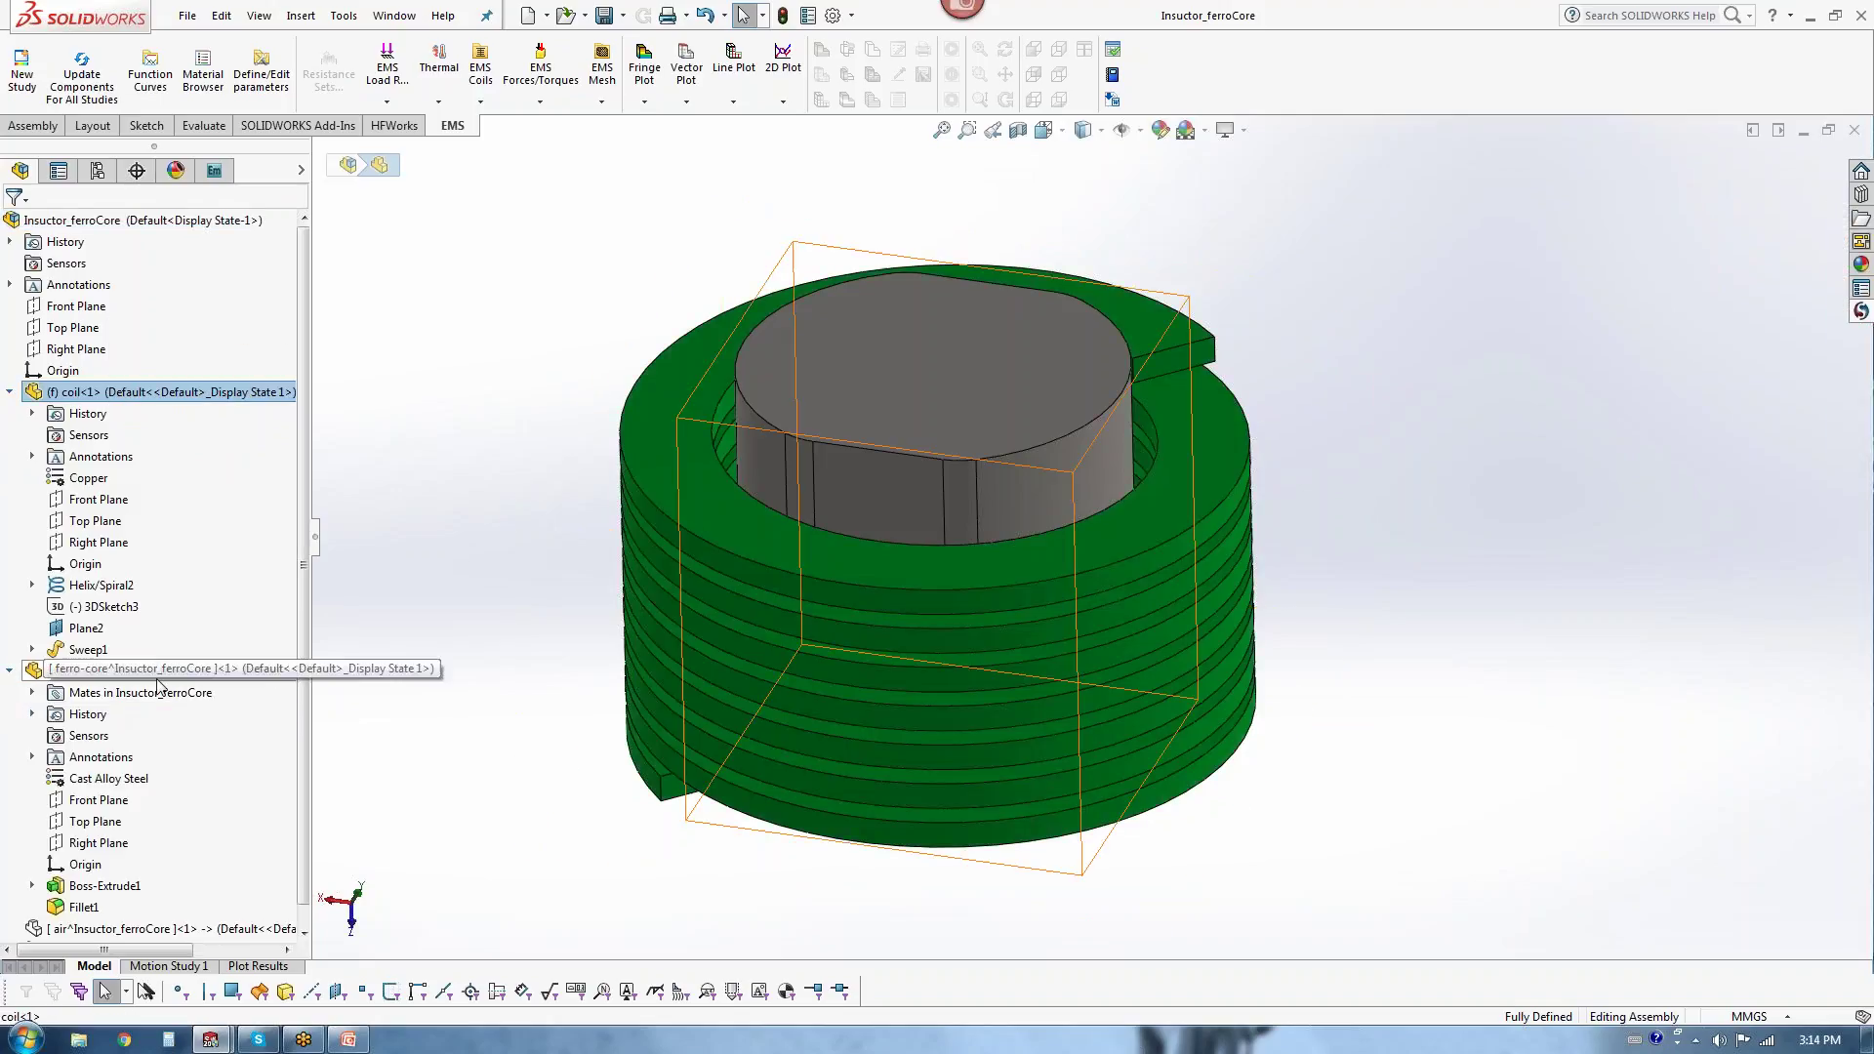
pyautogui.click(59, 671)
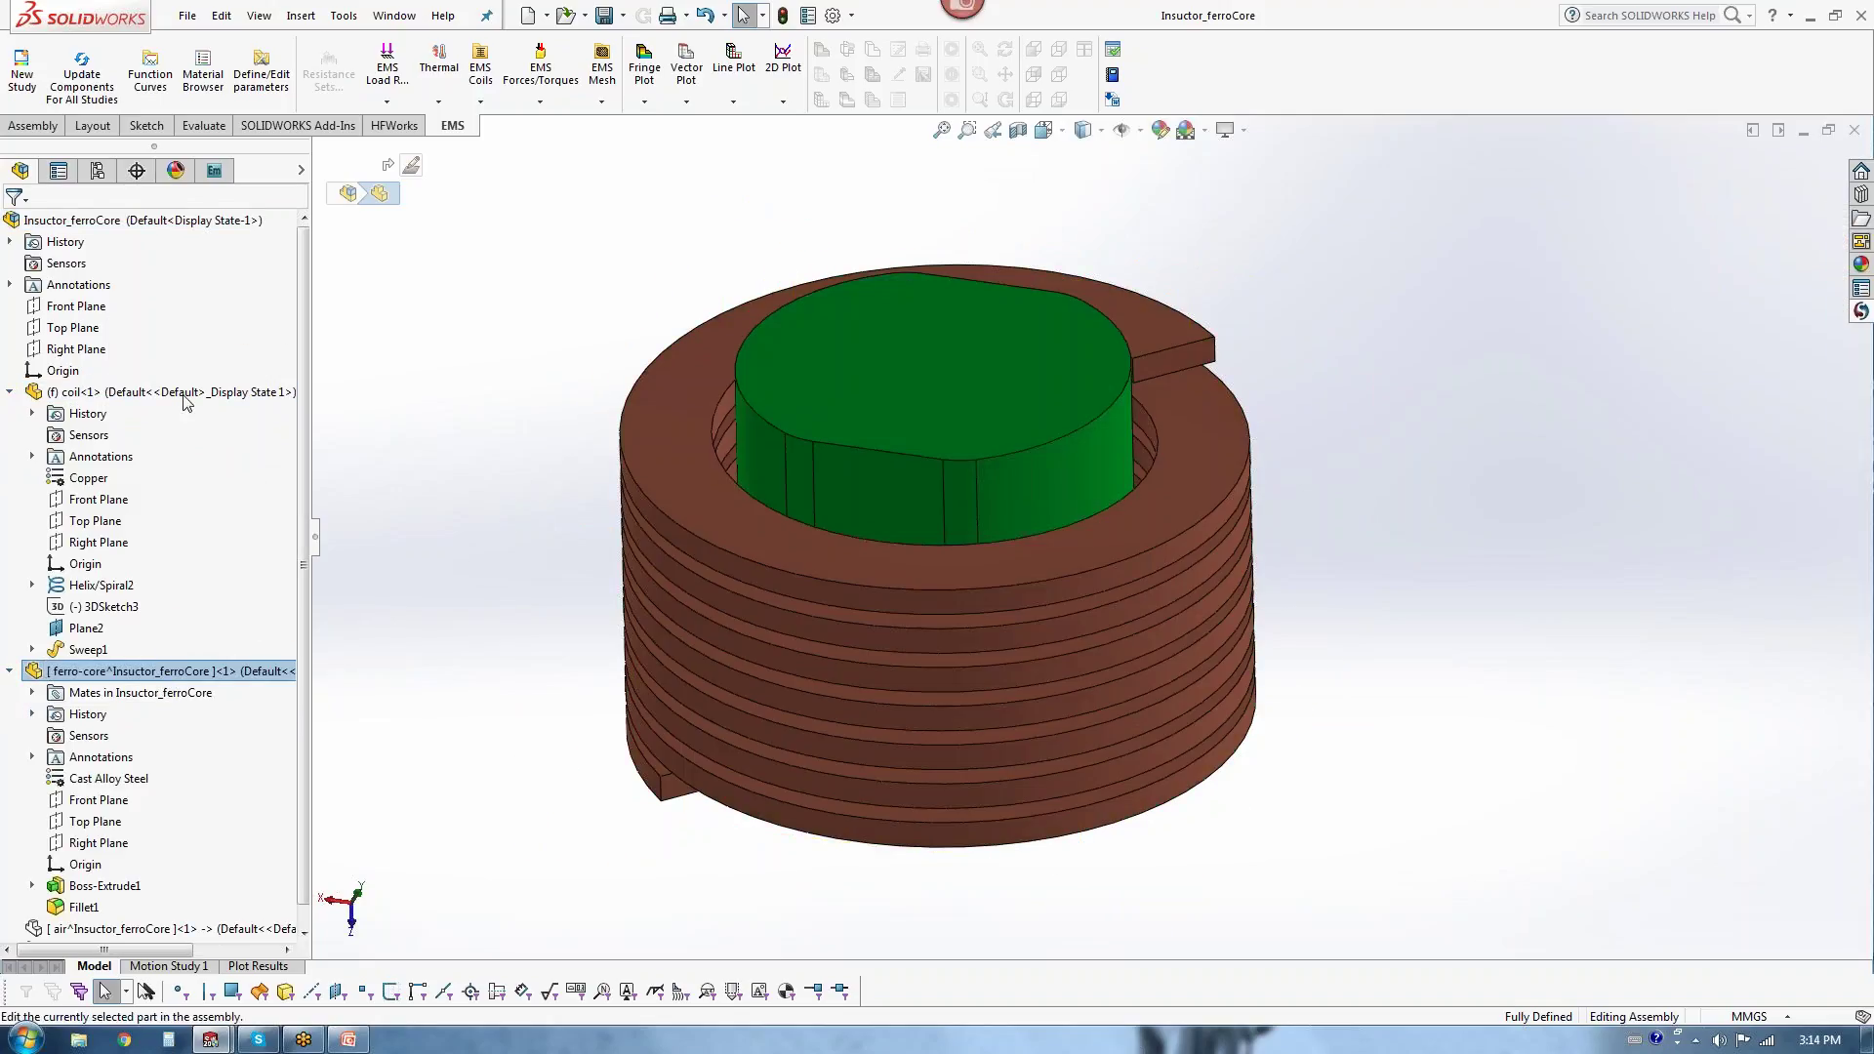
pyautogui.click(10, 392)
pyautogui.click(481, 368)
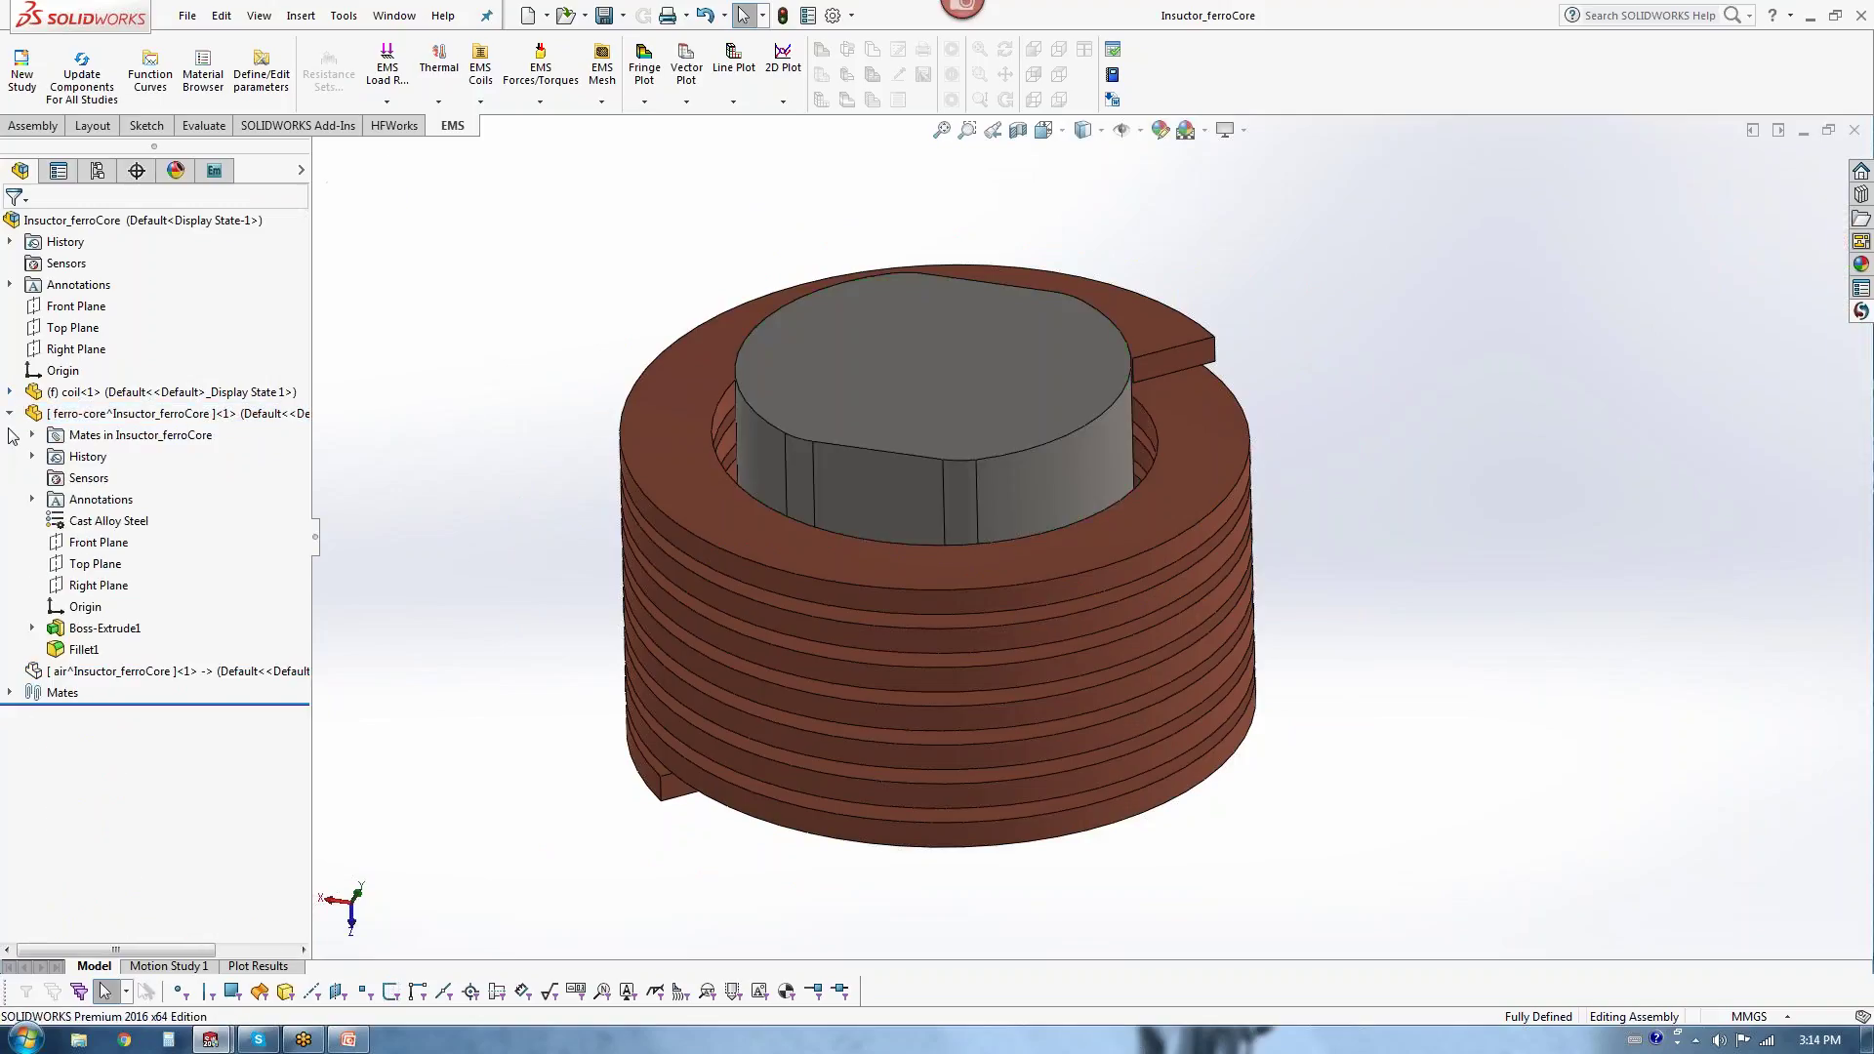
pyautogui.click(9, 413)
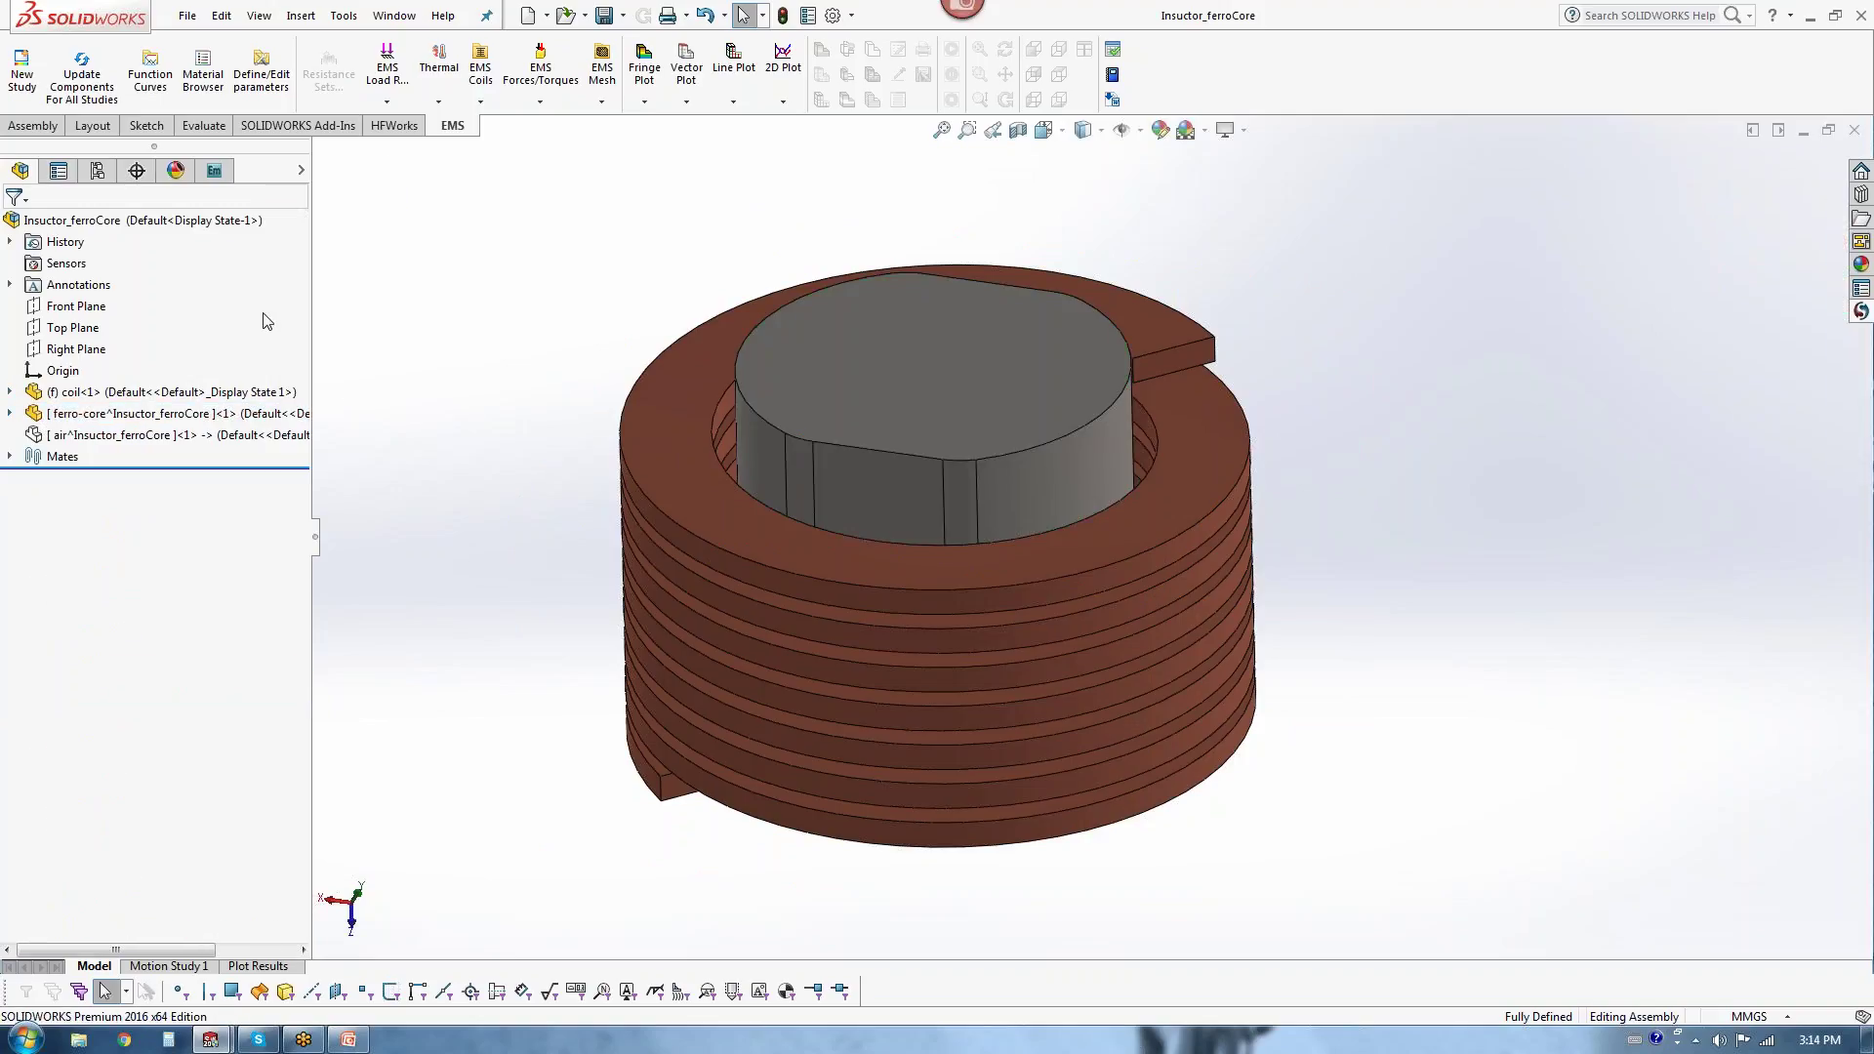
# Step: Show the EMS study tree and collapse Study 1
pyautogui.click(217, 176)
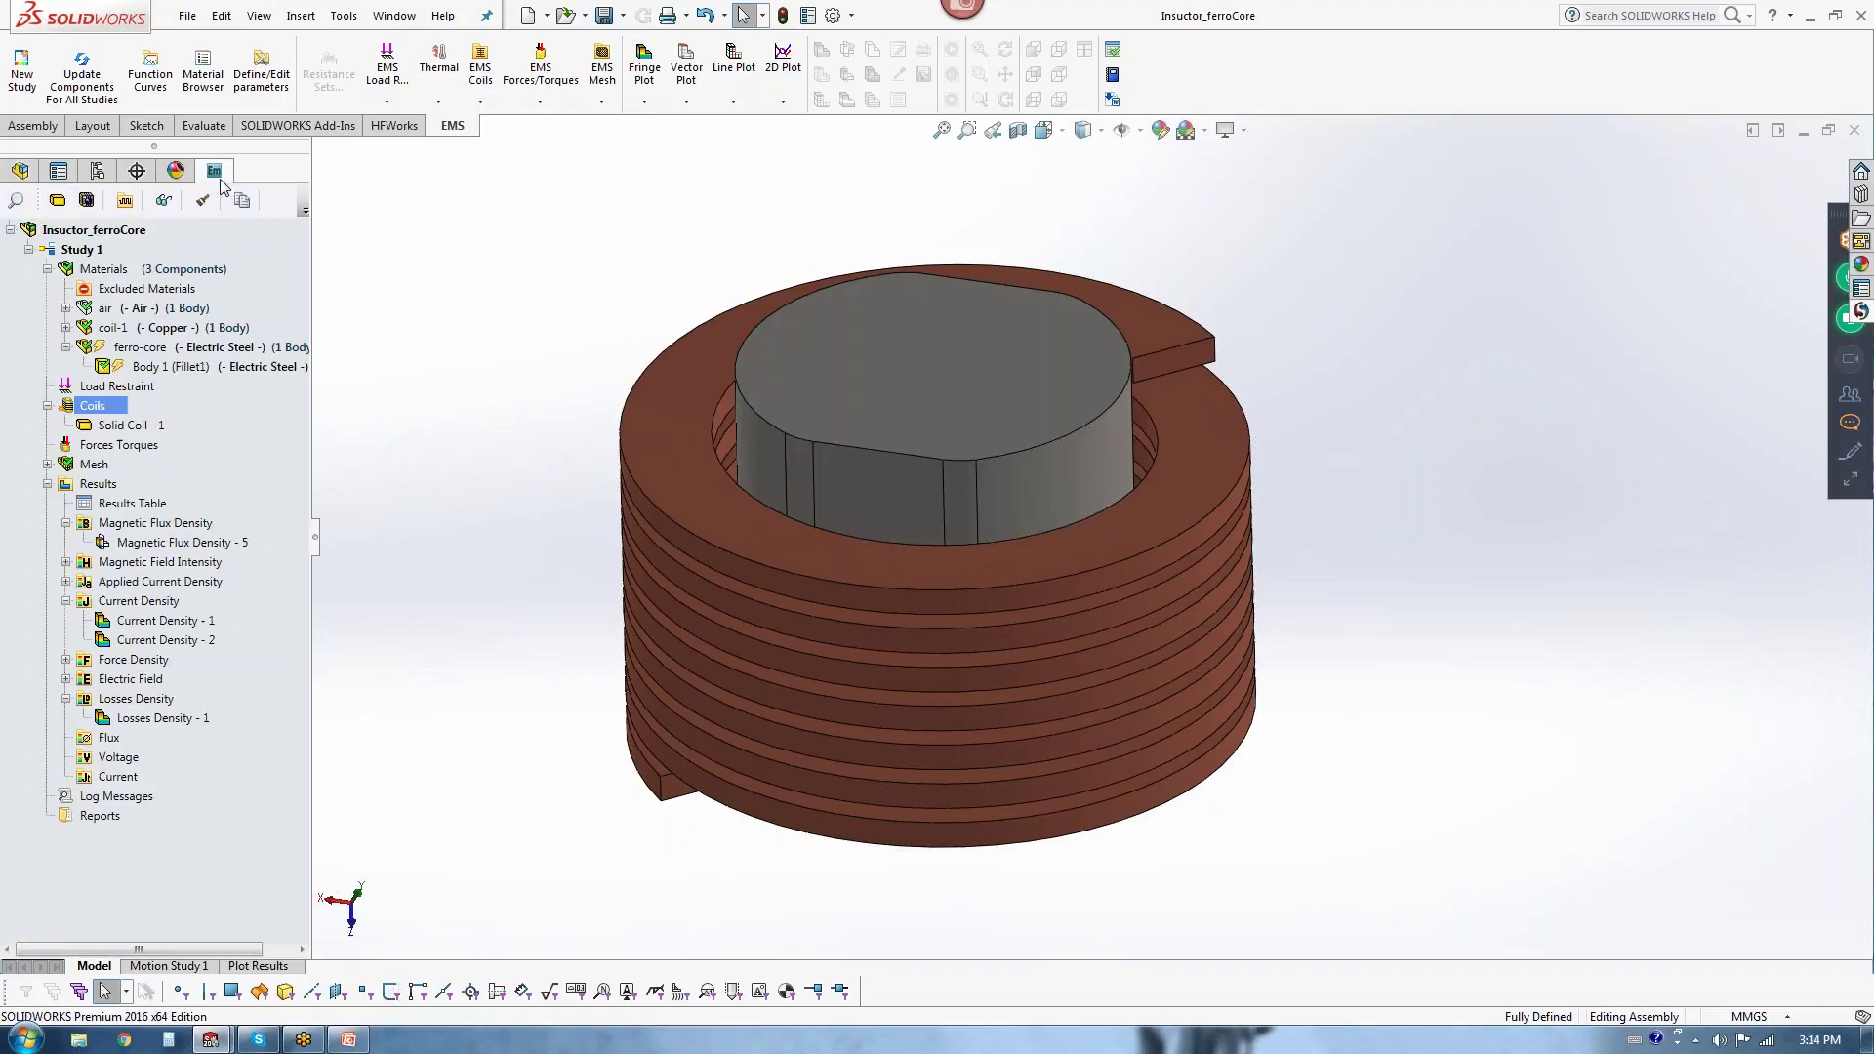
pyautogui.click(28, 250)
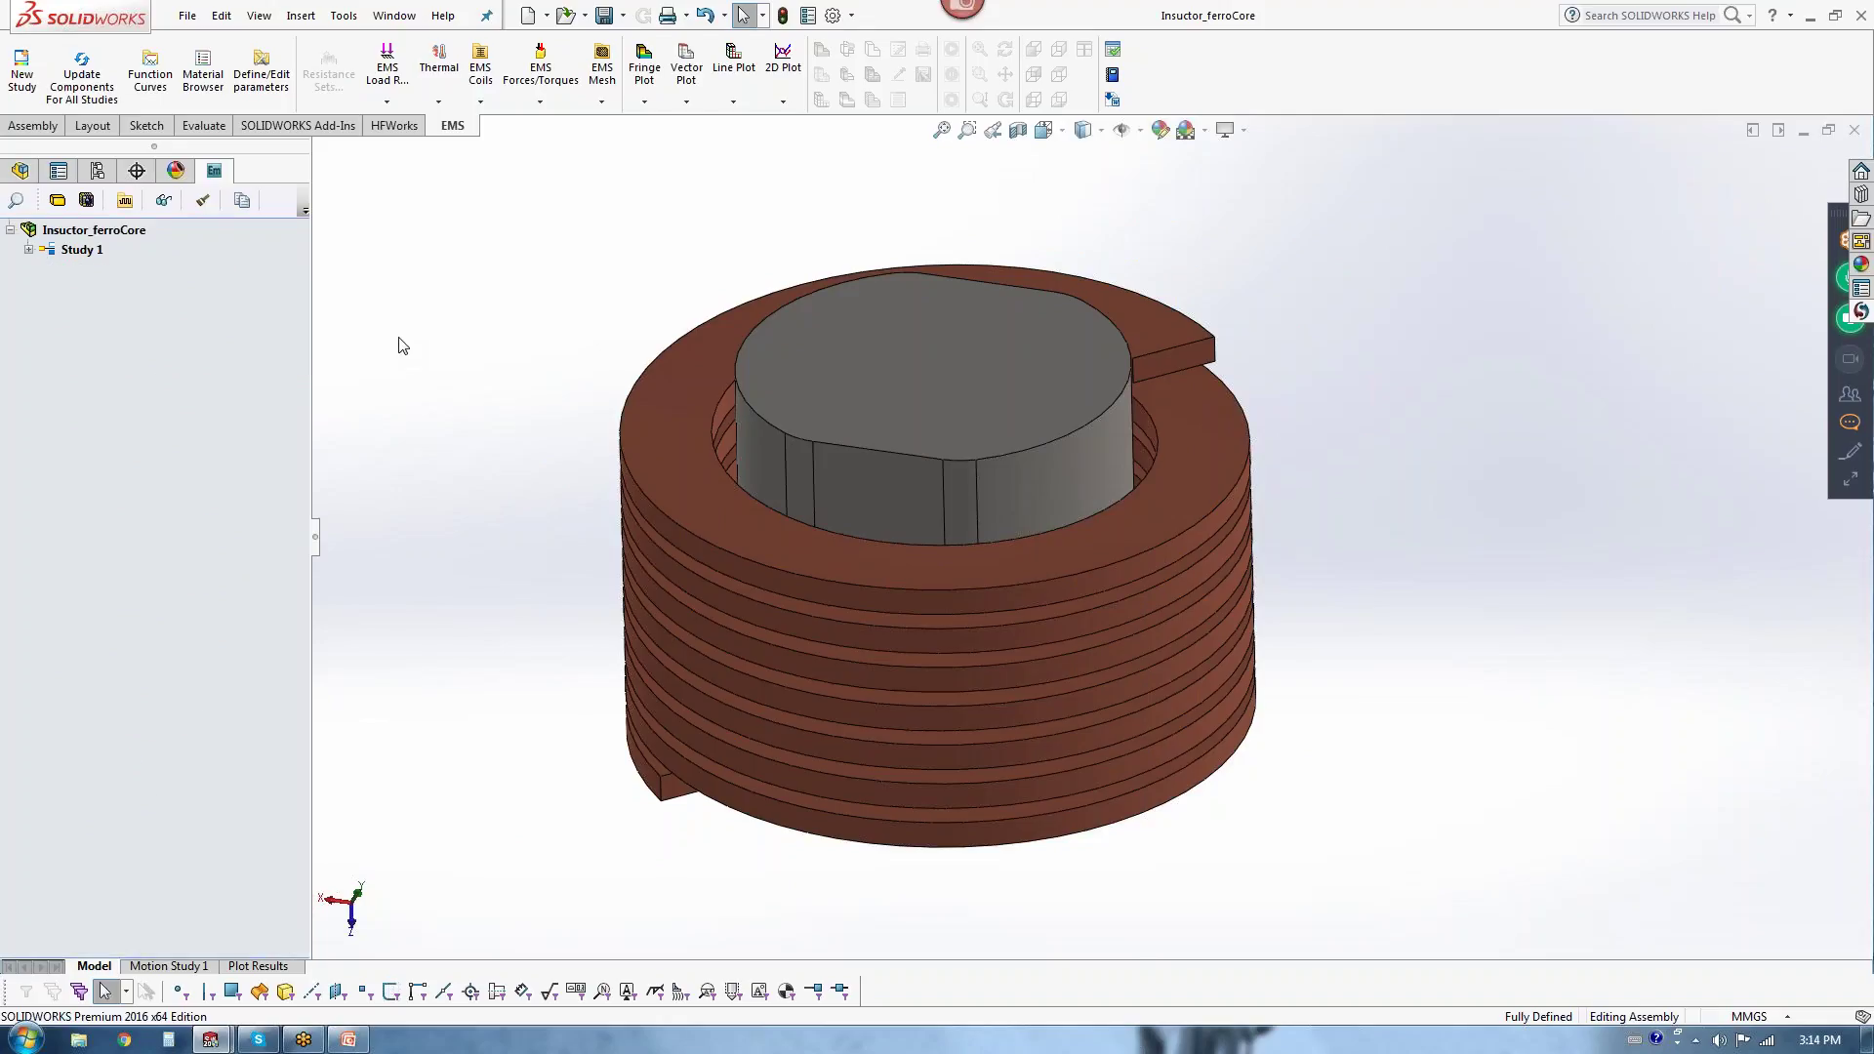
pyautogui.click(123, 234)
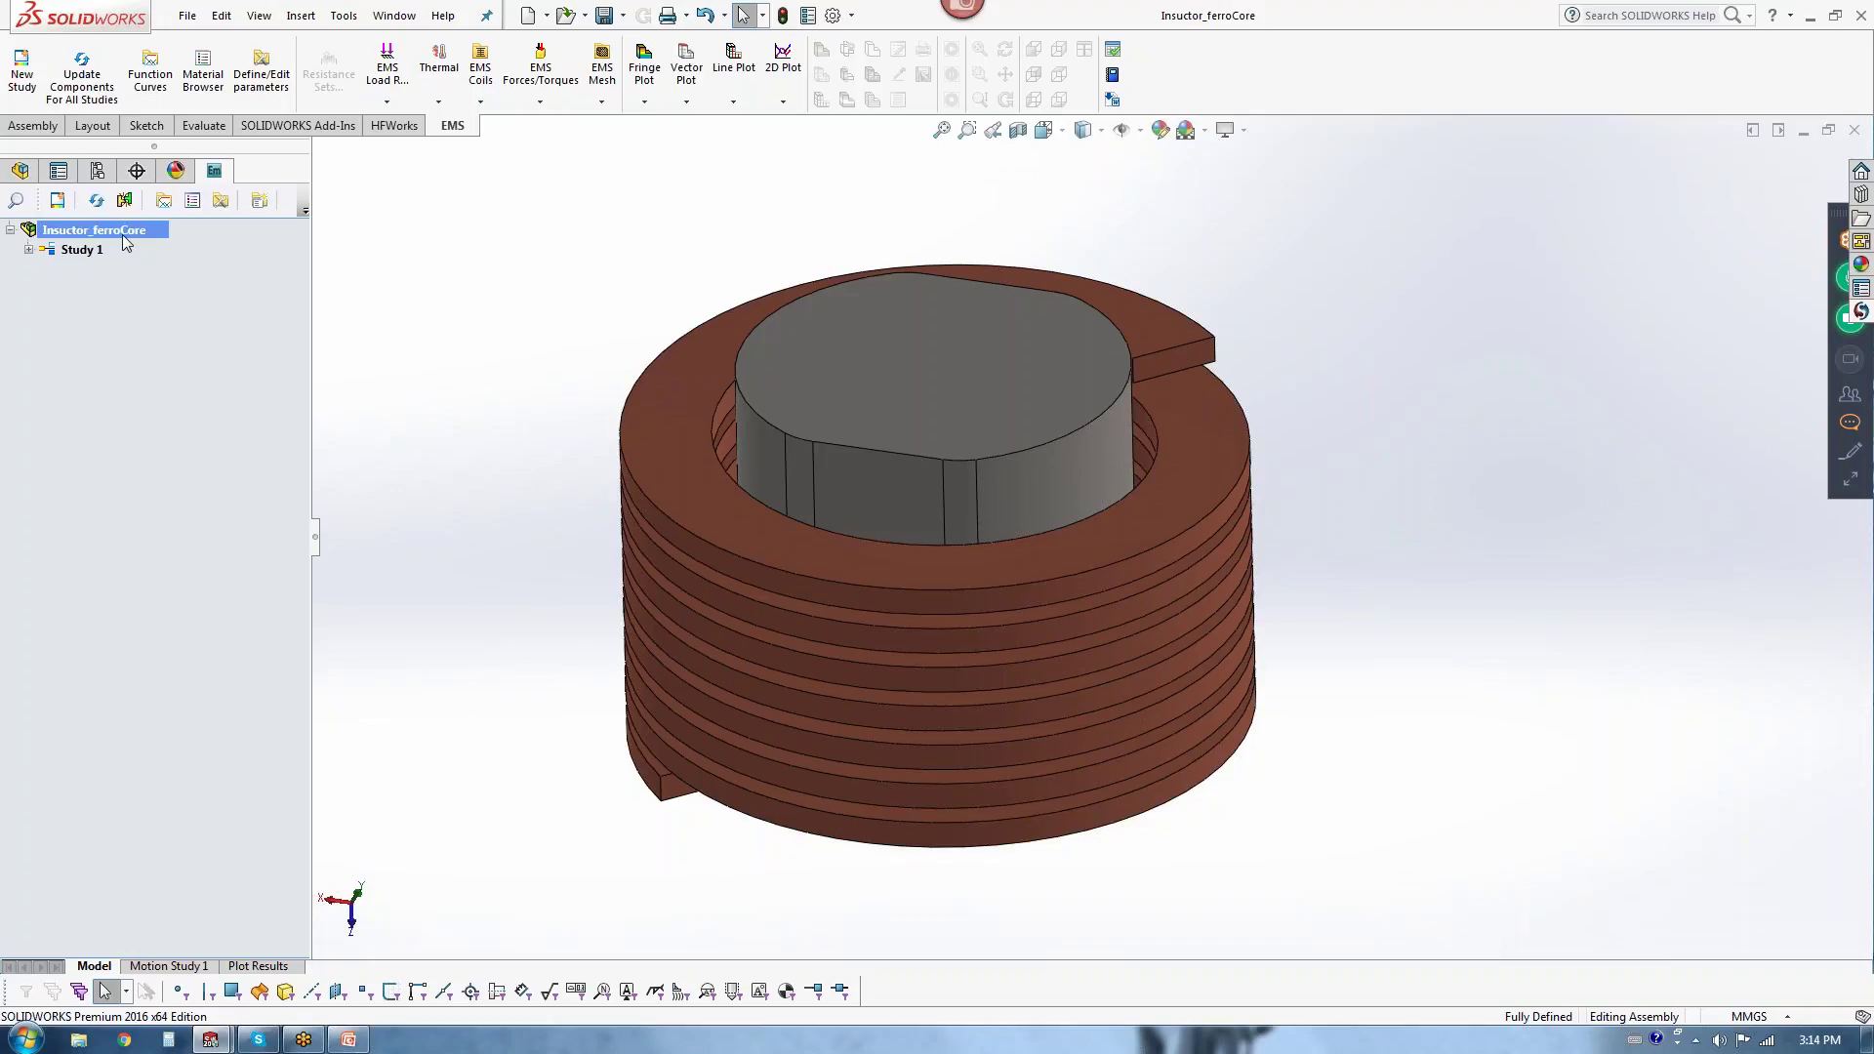
pyautogui.rightClick(125, 242)
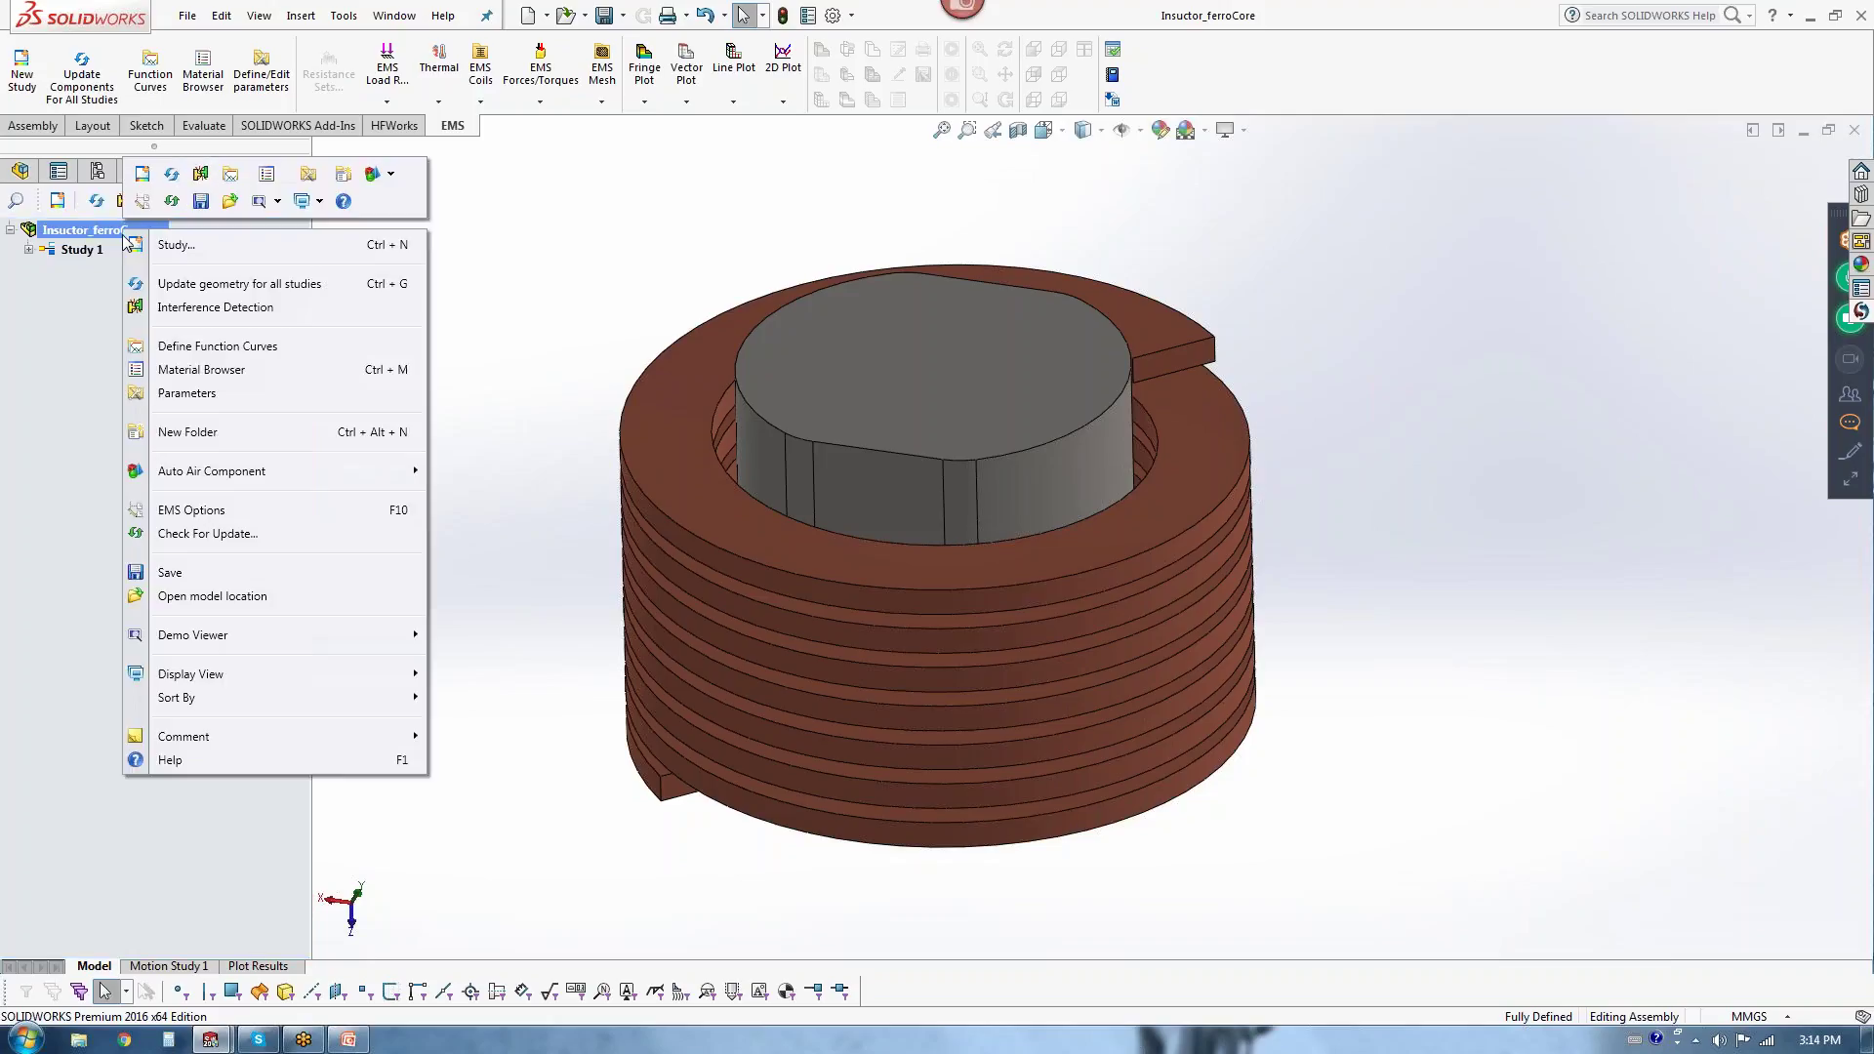
pyautogui.click(208, 248)
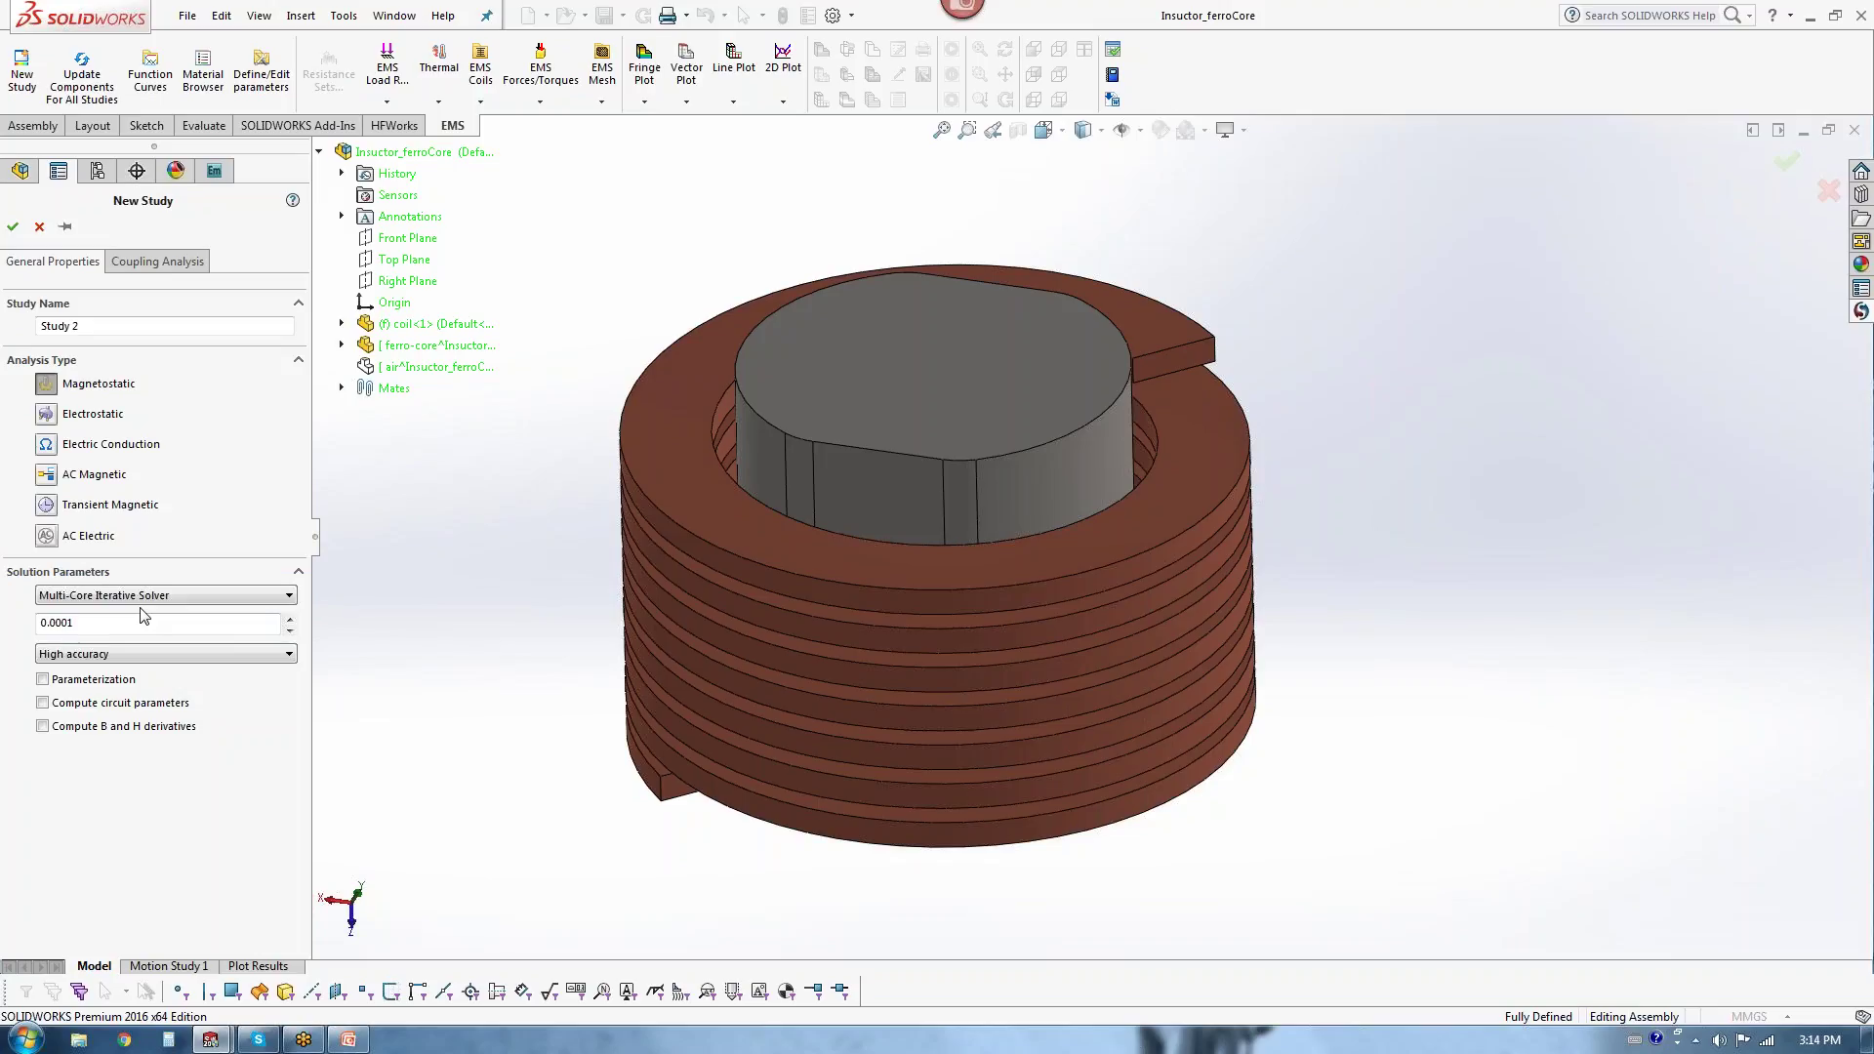
pyautogui.click(49, 478)
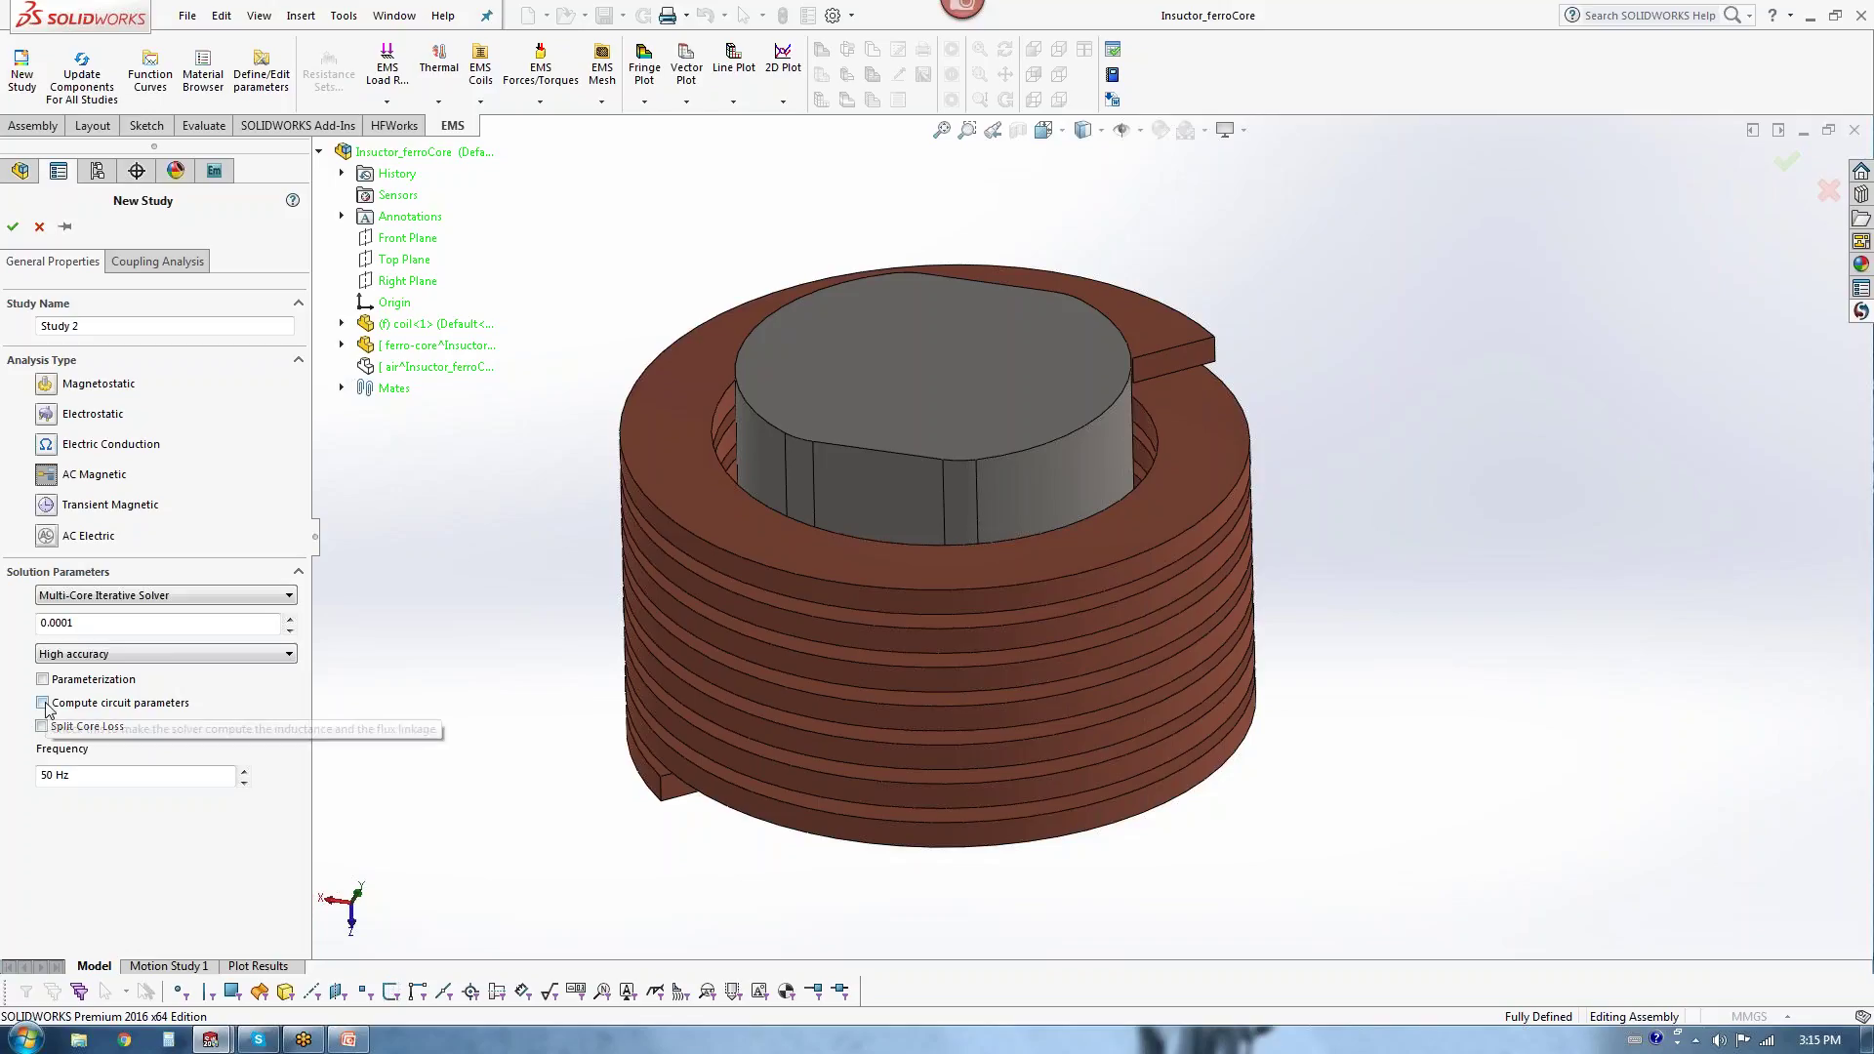
pyautogui.click(43, 703)
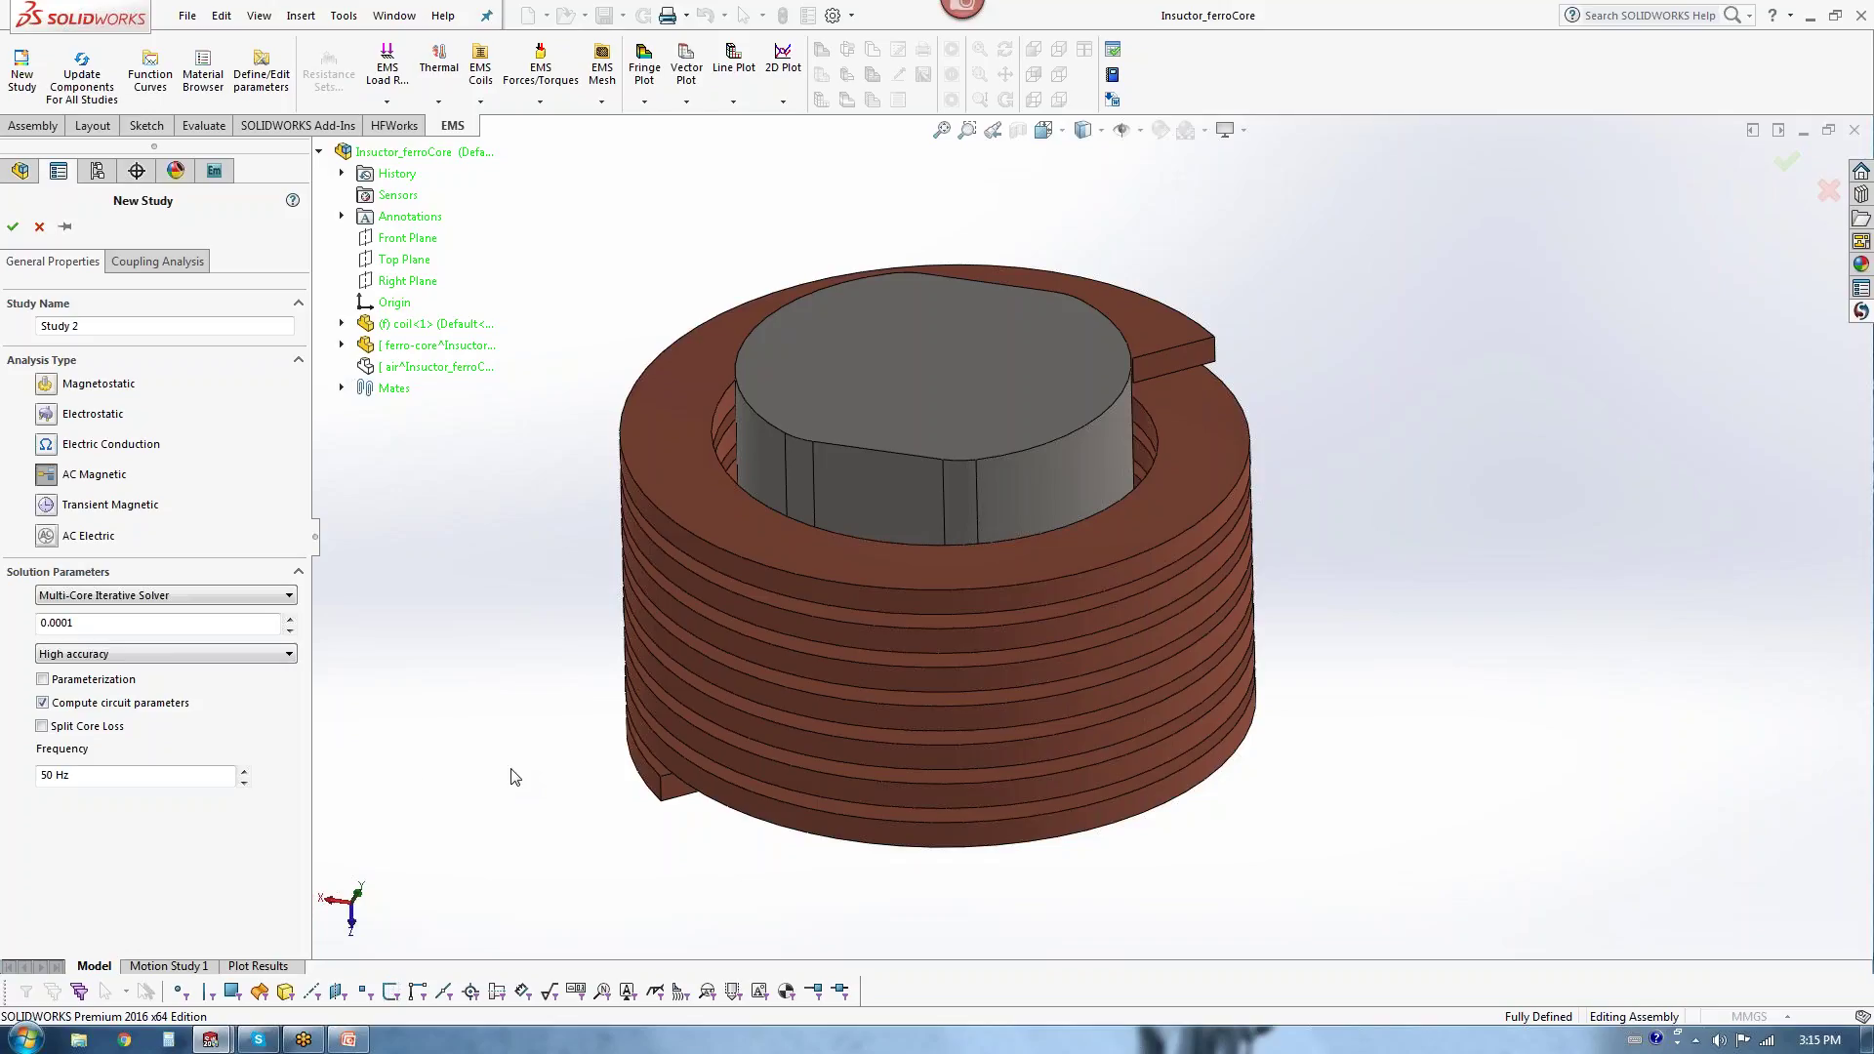
pyautogui.click(159, 262)
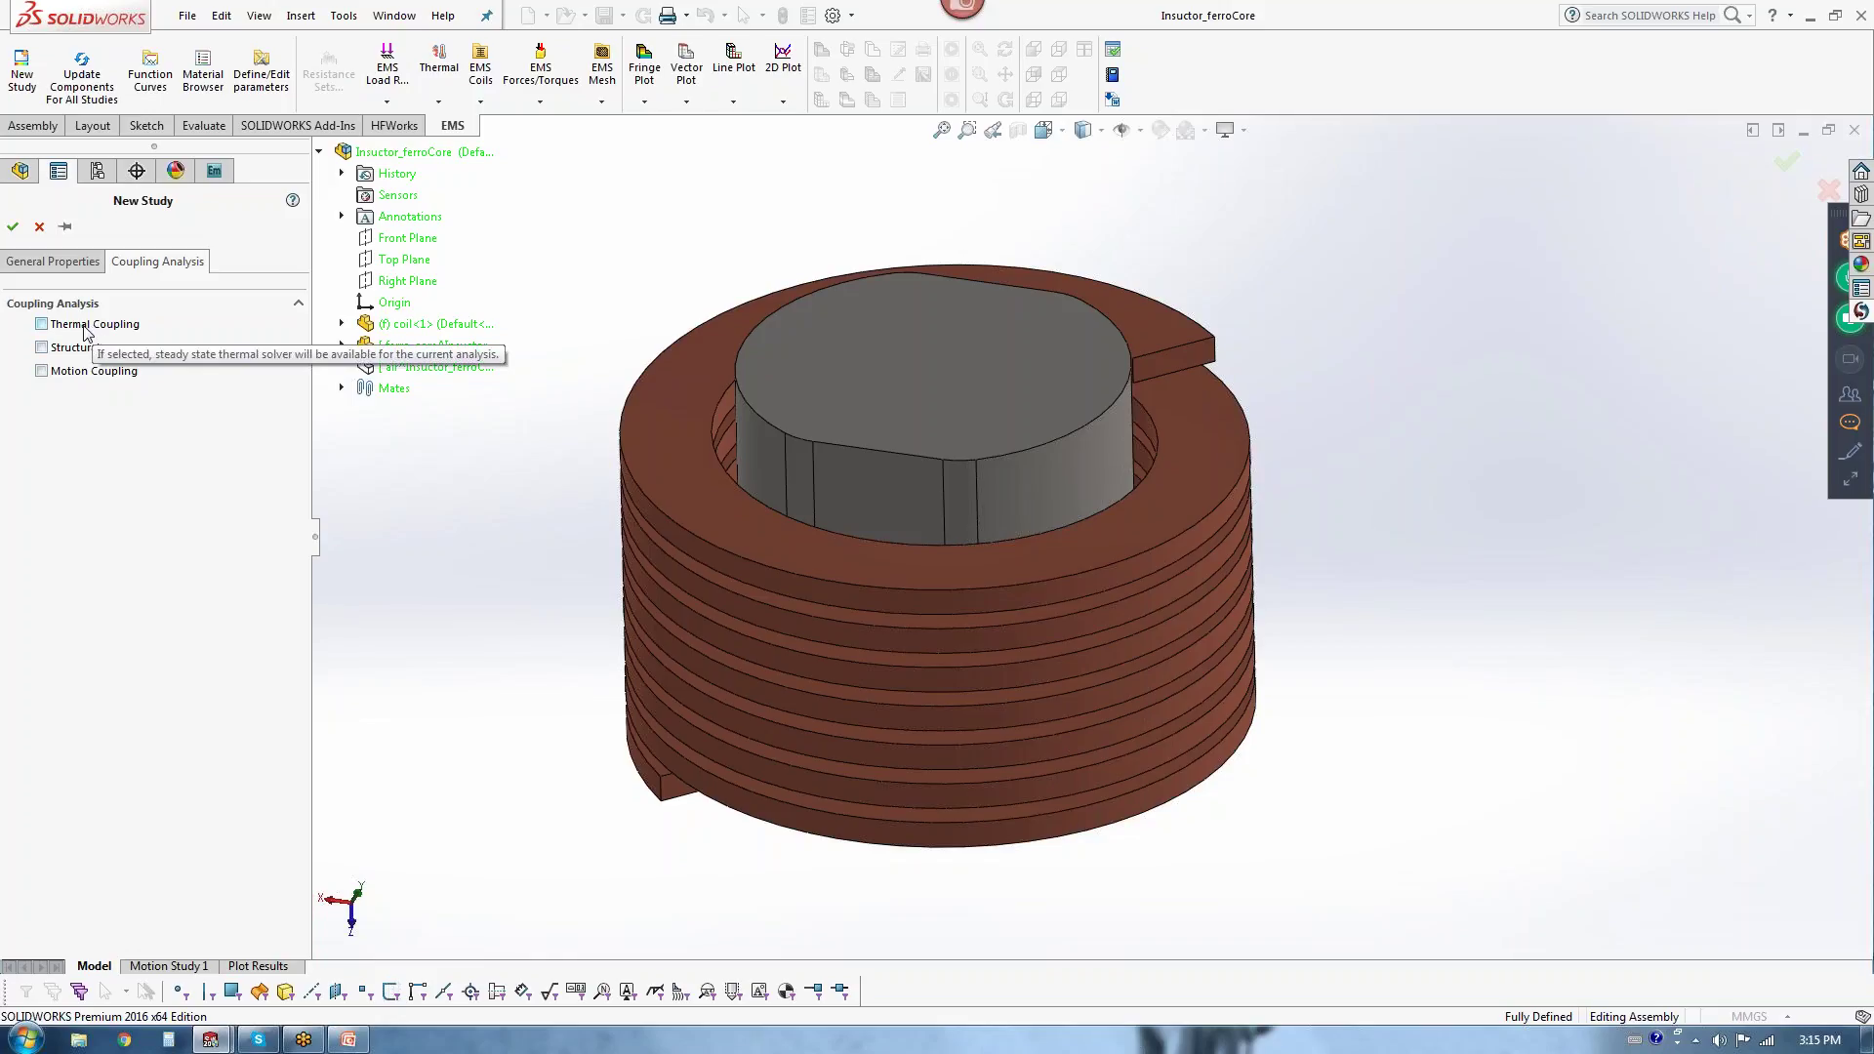
pyautogui.click(56, 268)
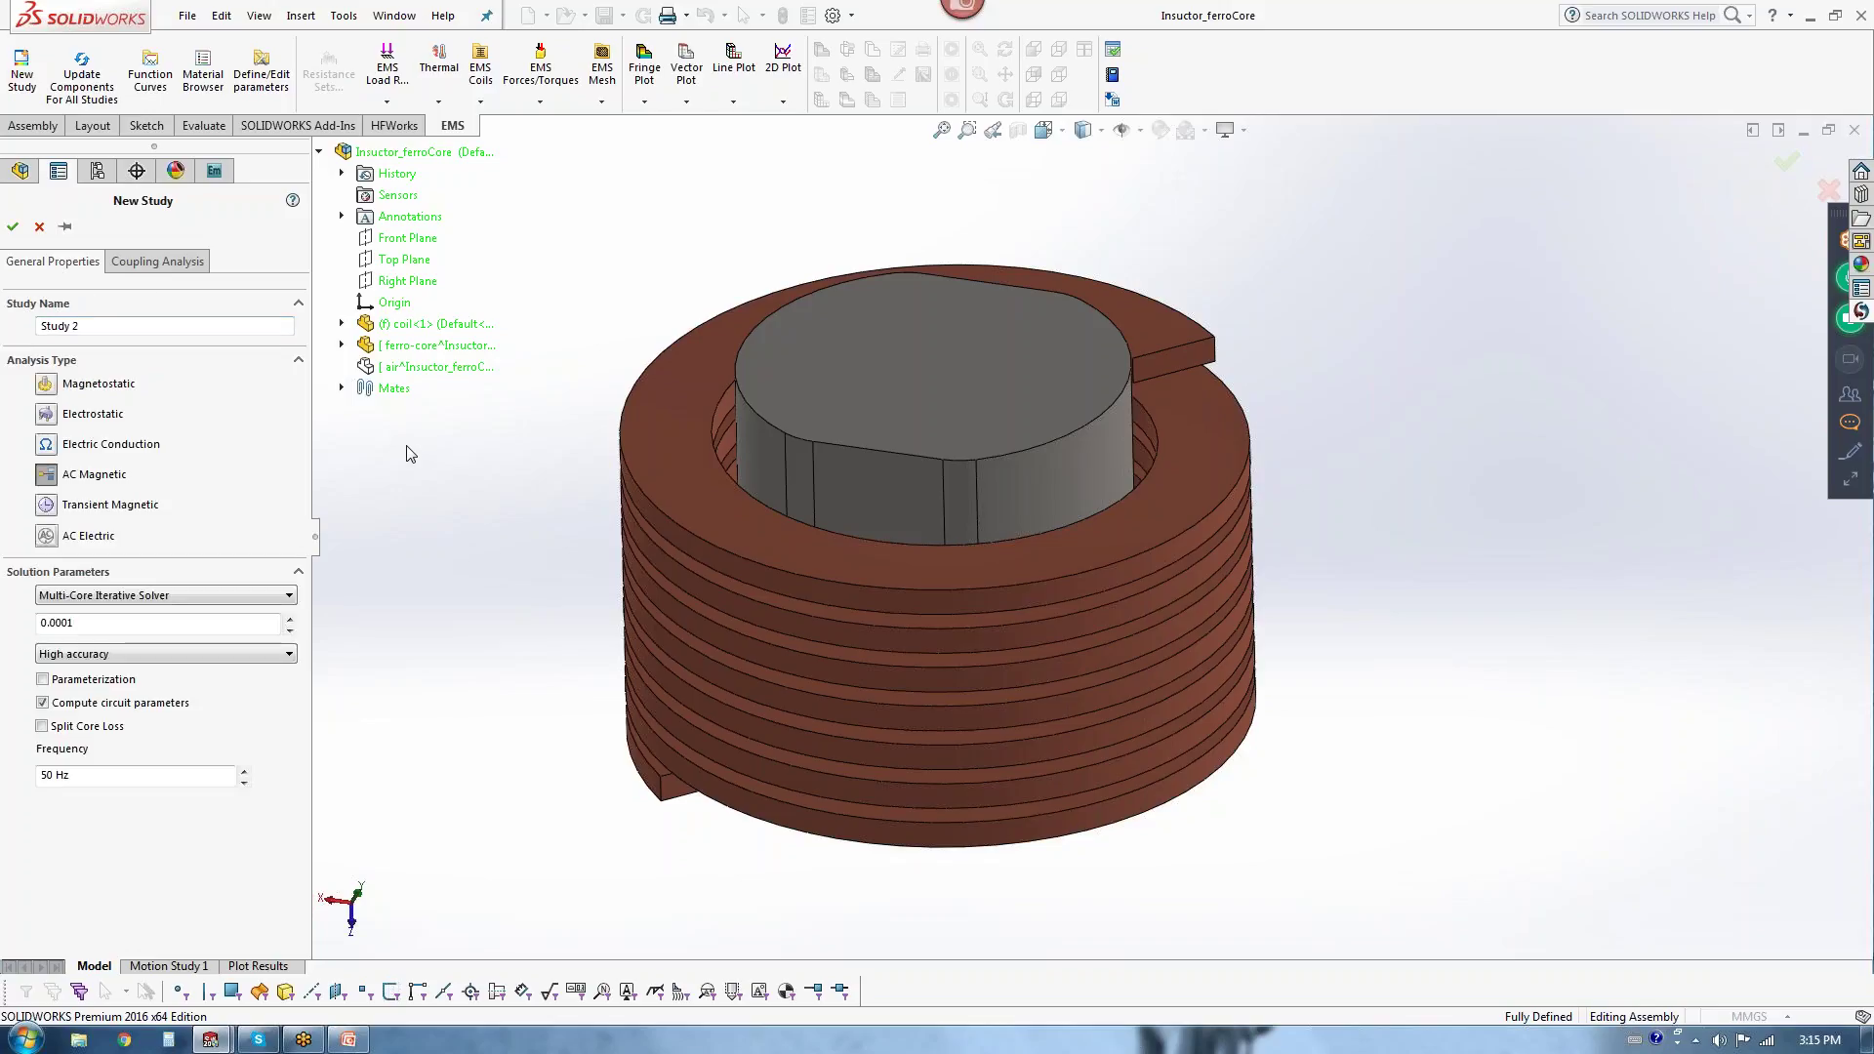
pyautogui.click(39, 226)
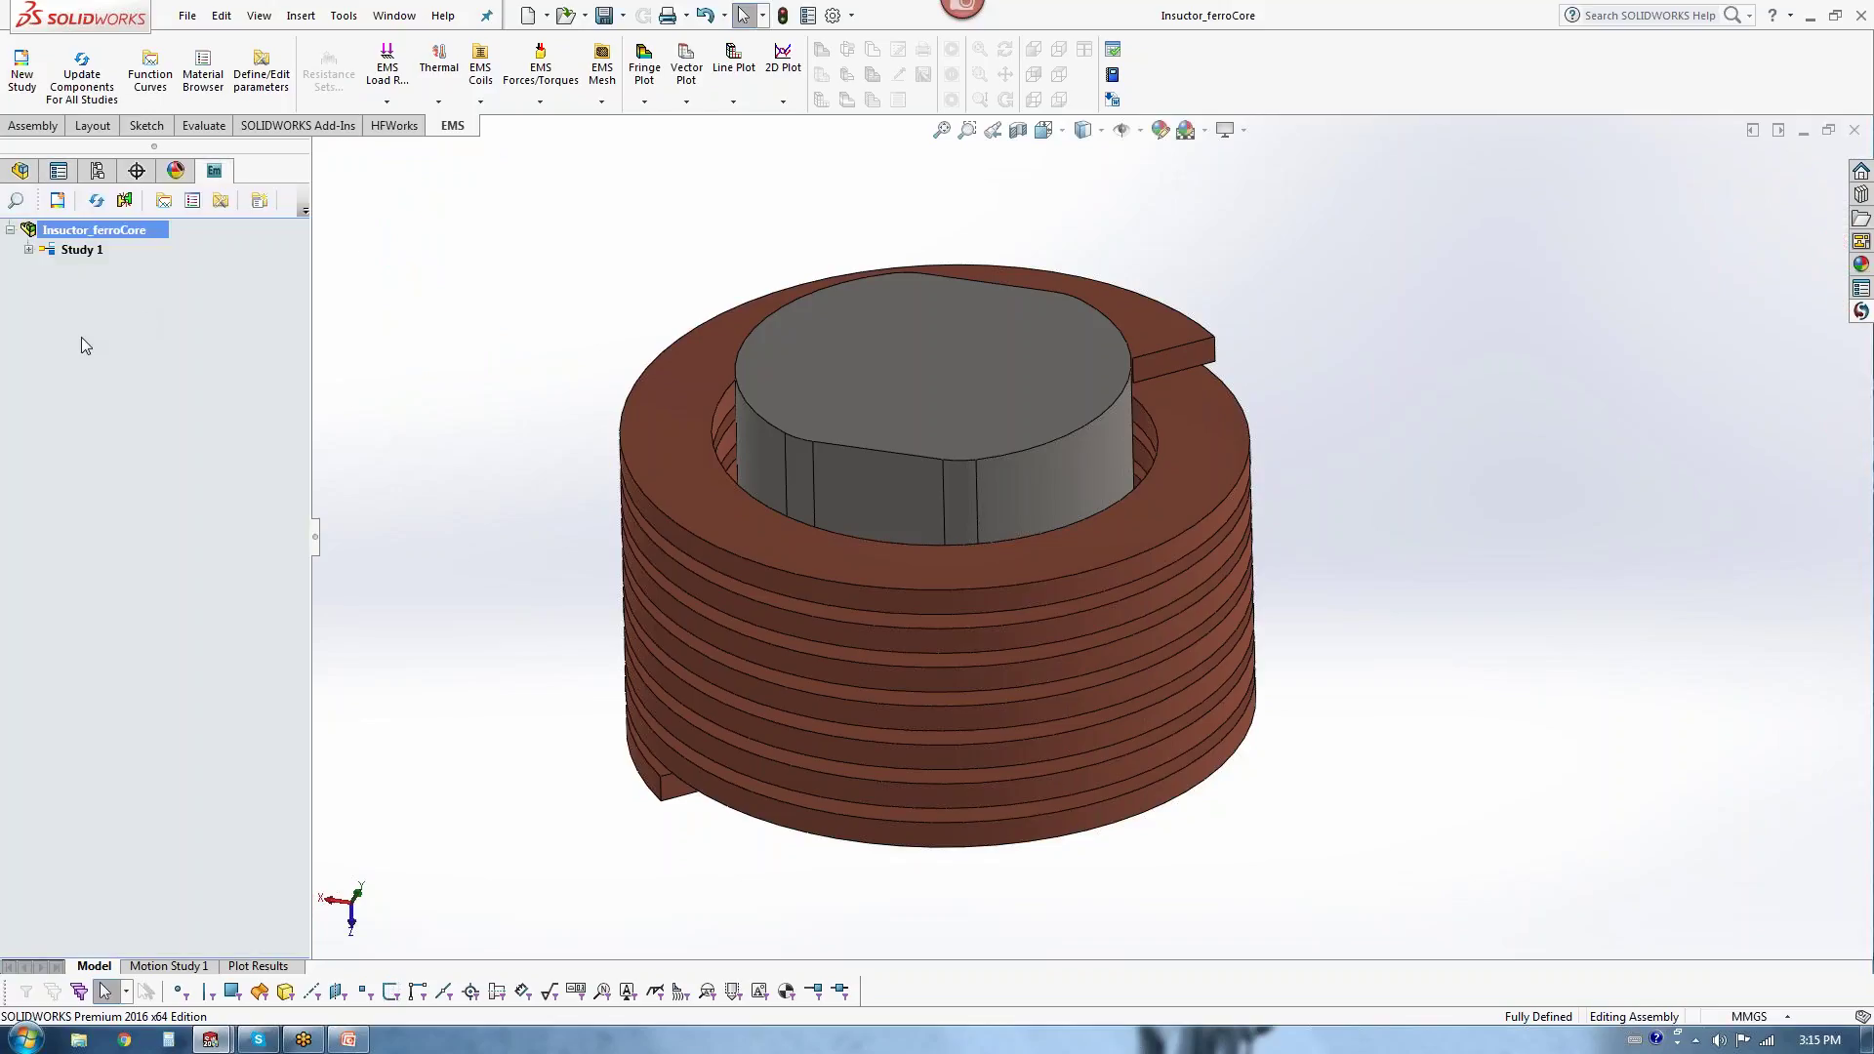
# Step: Expand Study 1 and show the bodies of its coil-1 component
pyautogui.click(28, 250)
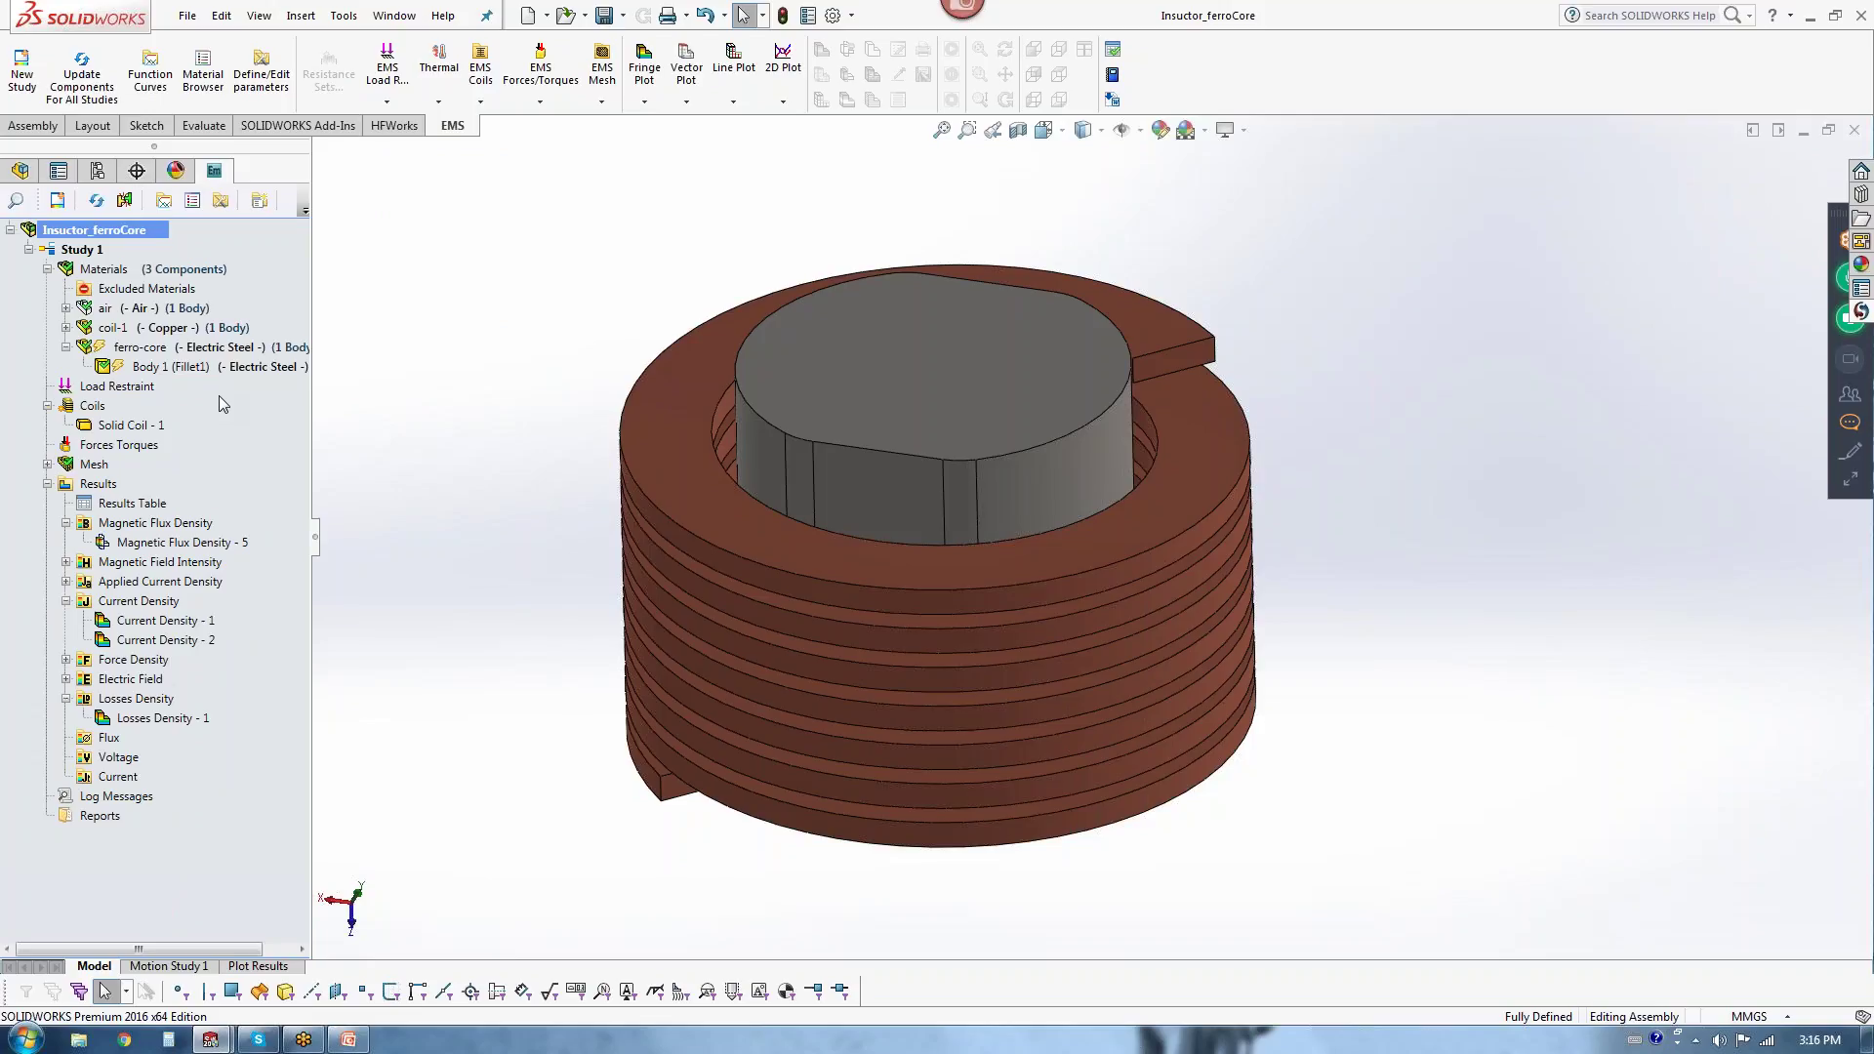
pyautogui.click(129, 329)
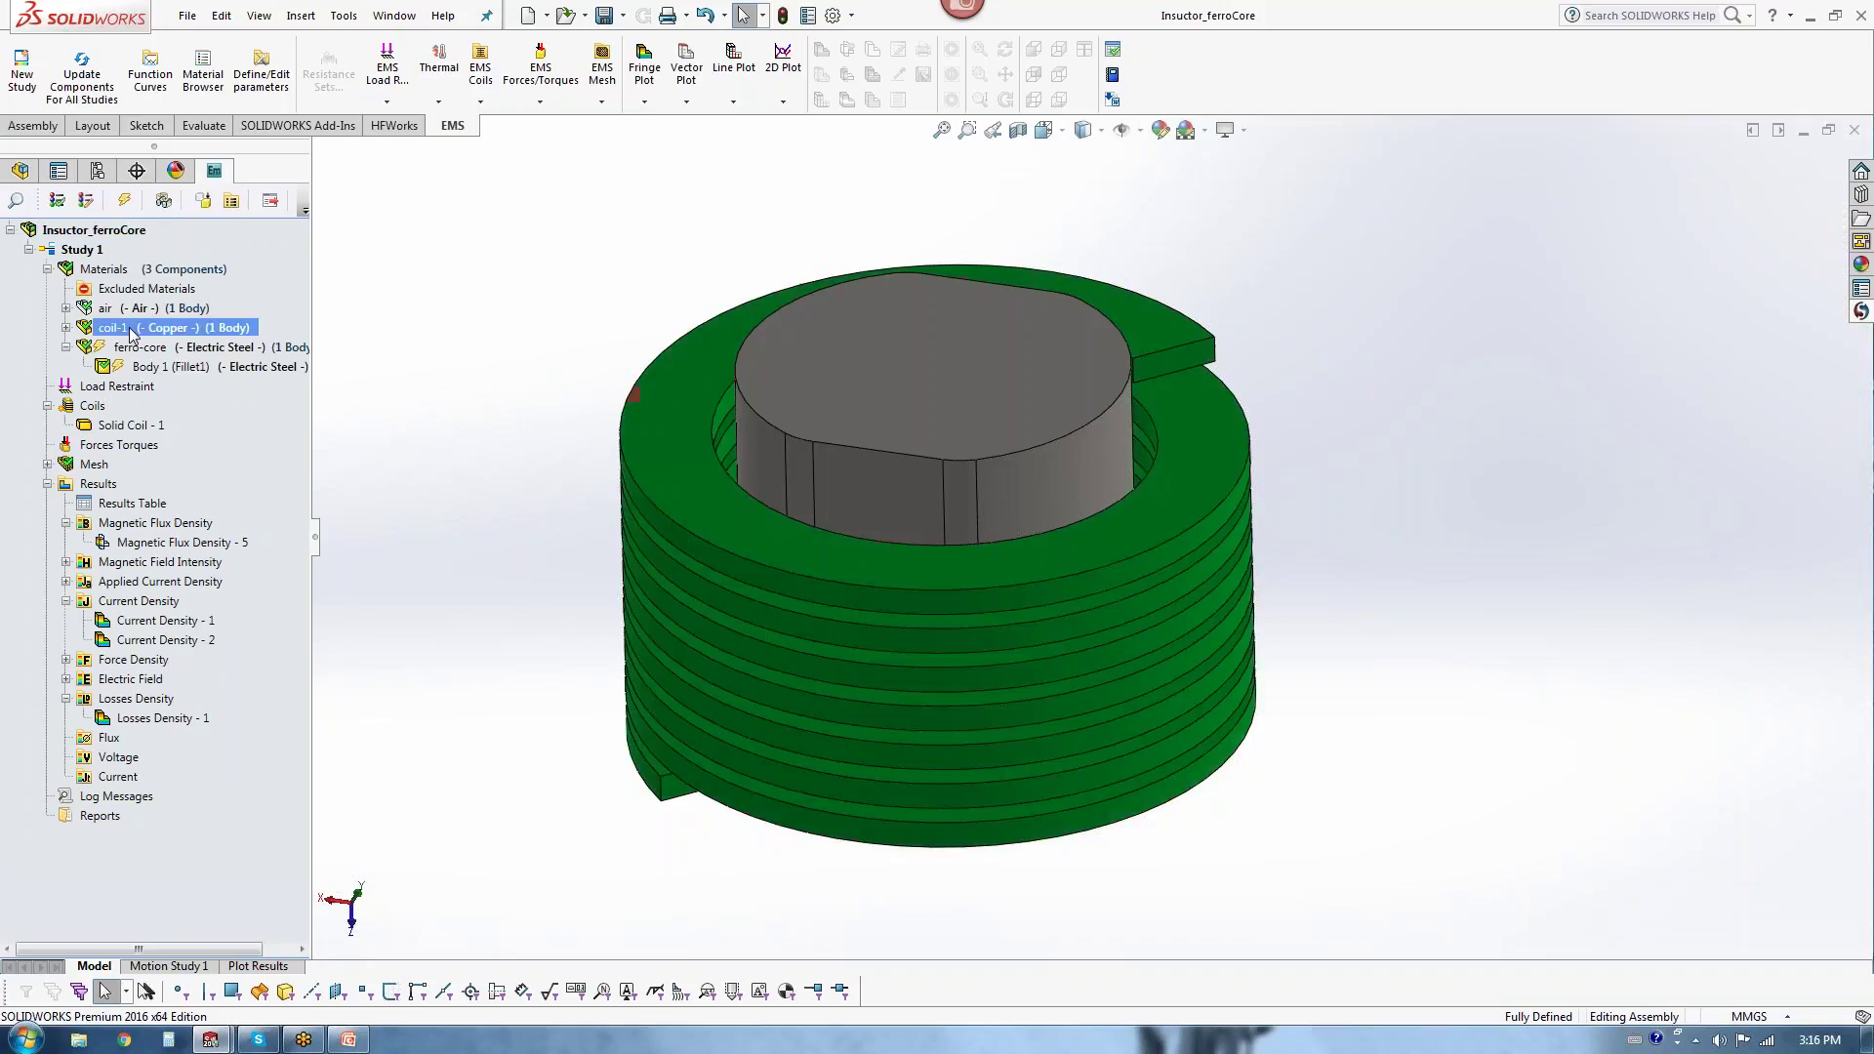
pyautogui.click(66, 328)
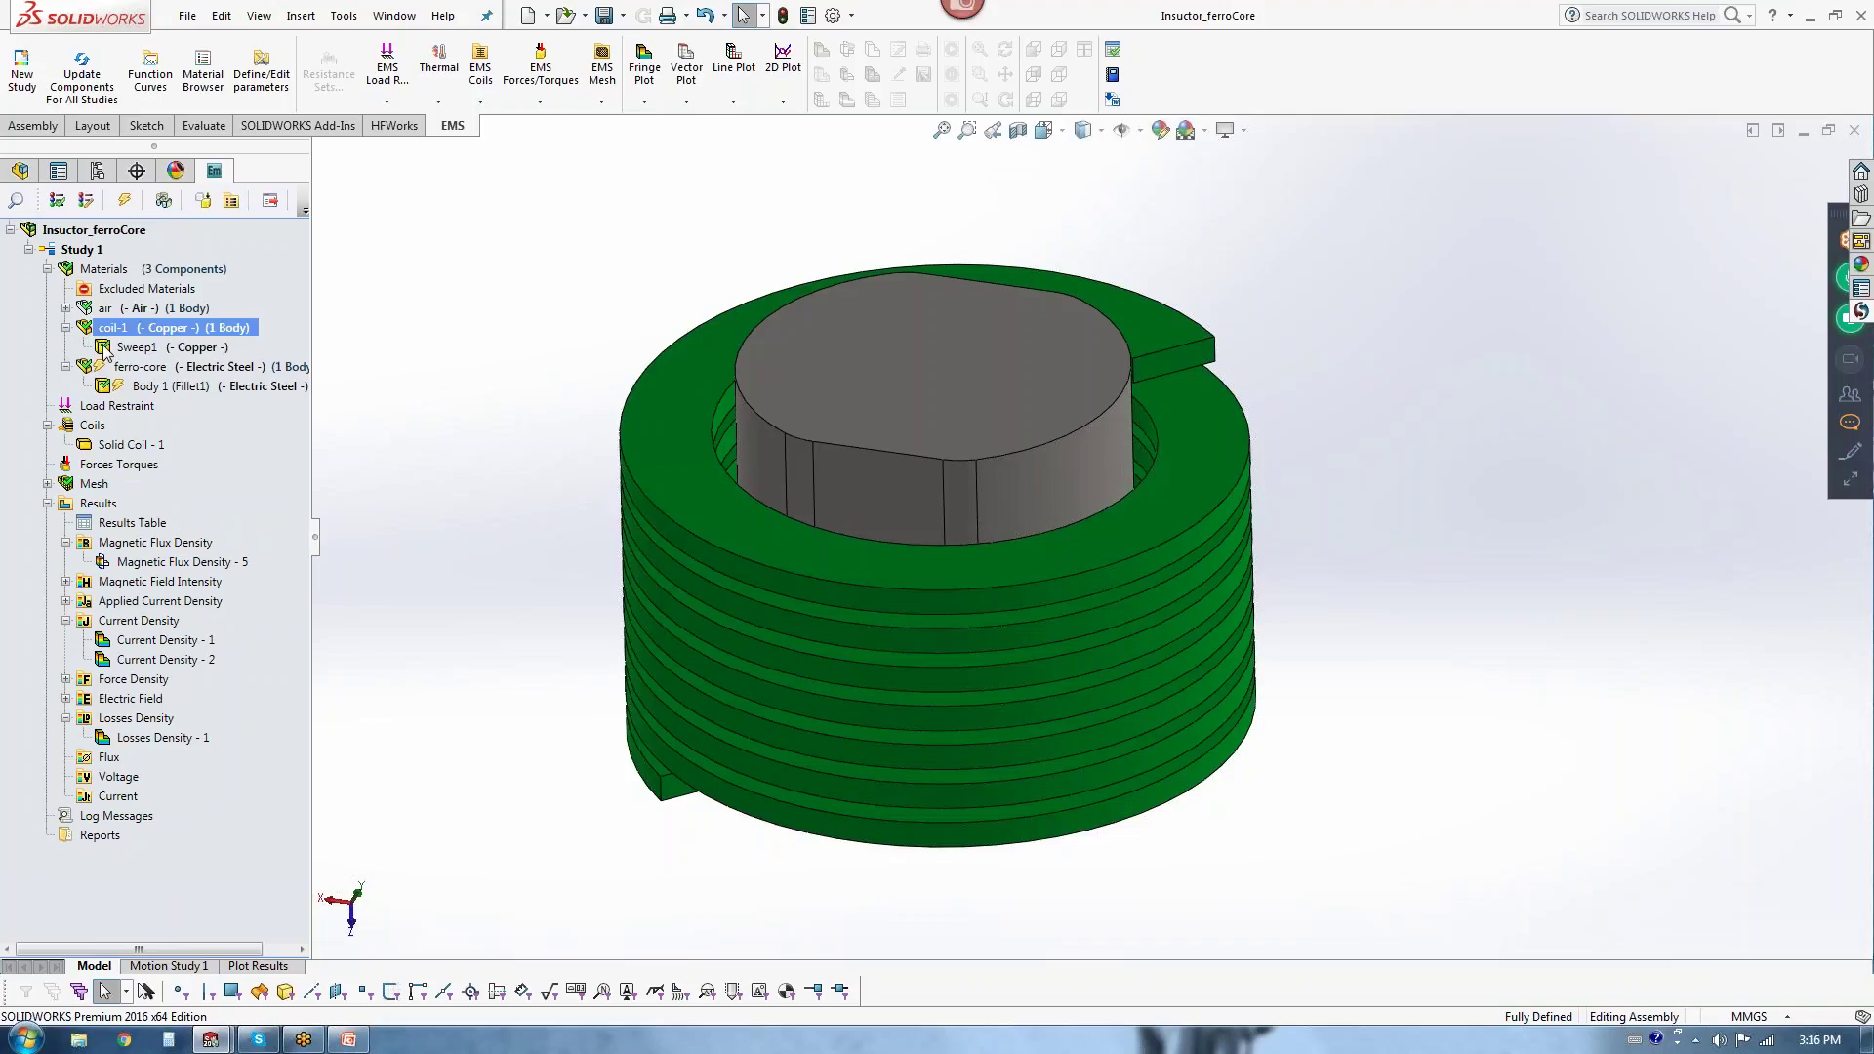
# Step: Browse the EMS conductor and ferromagnetic materials available for the coil-1 component without applying one
pyautogui.rightClick(162, 332)
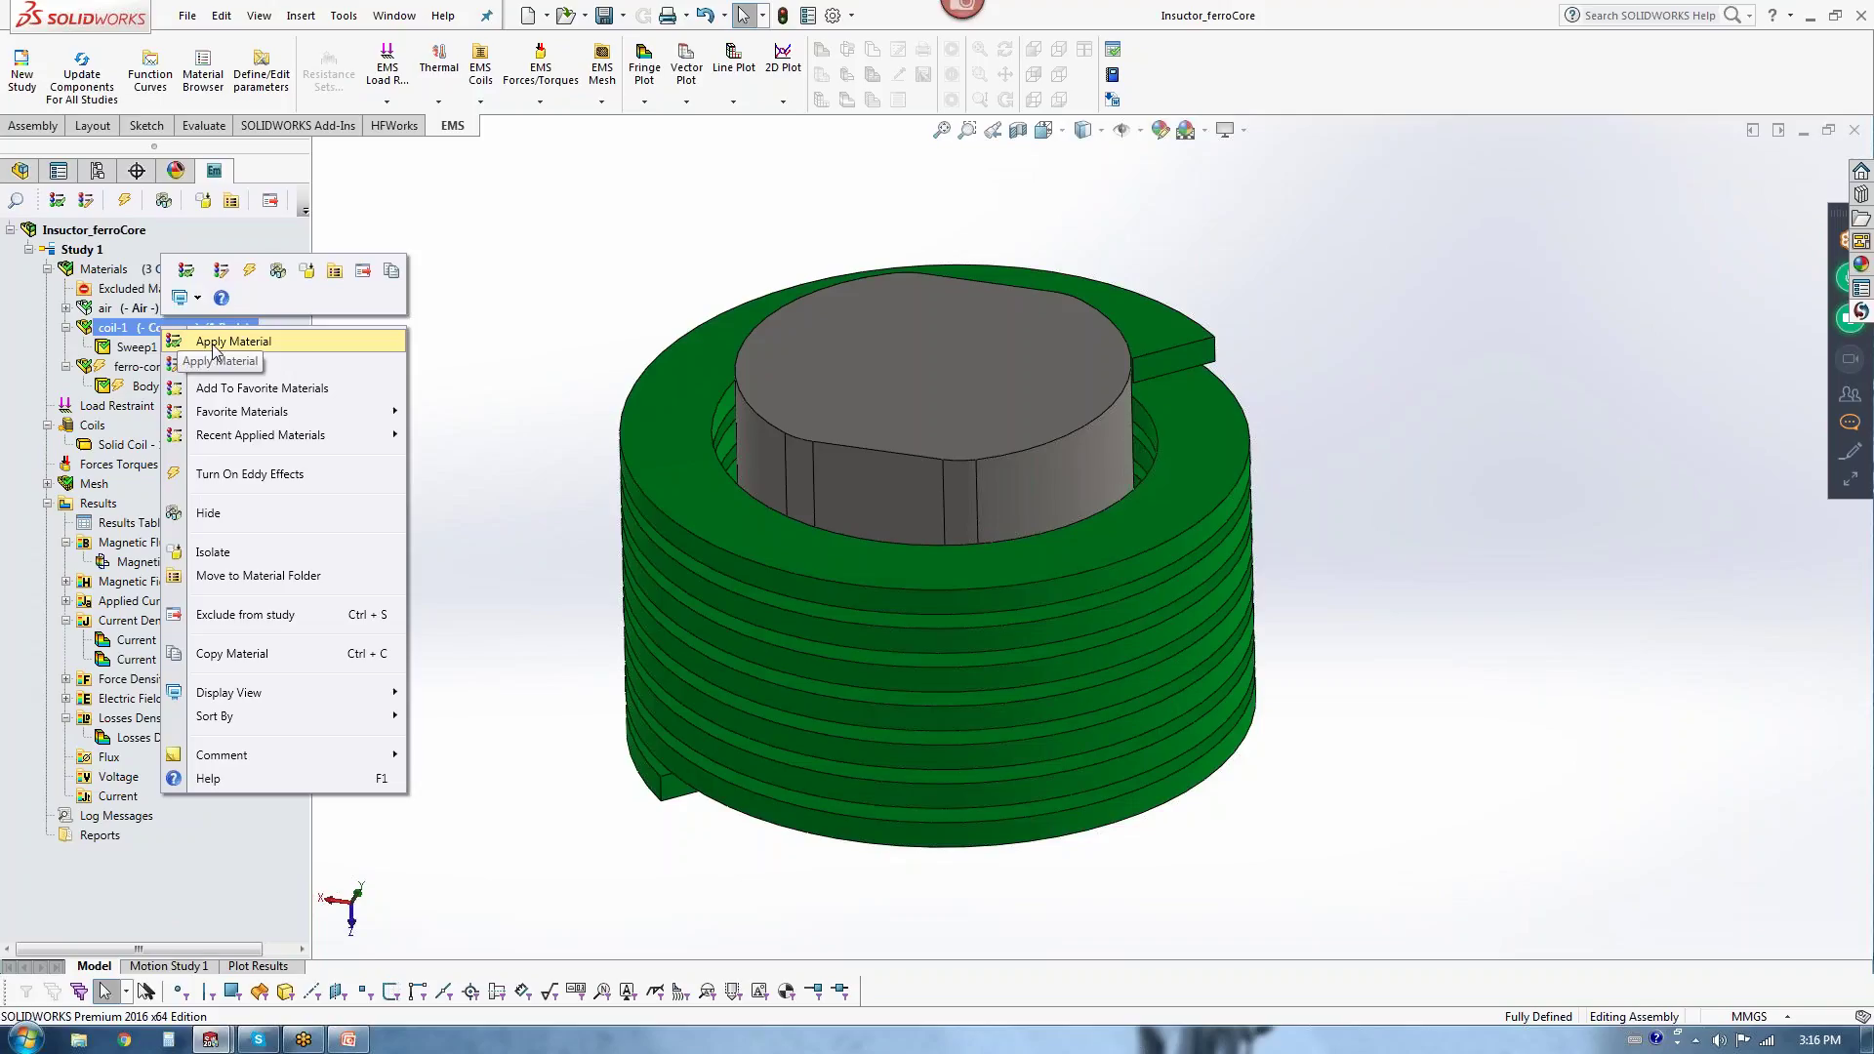
pyautogui.click(216, 343)
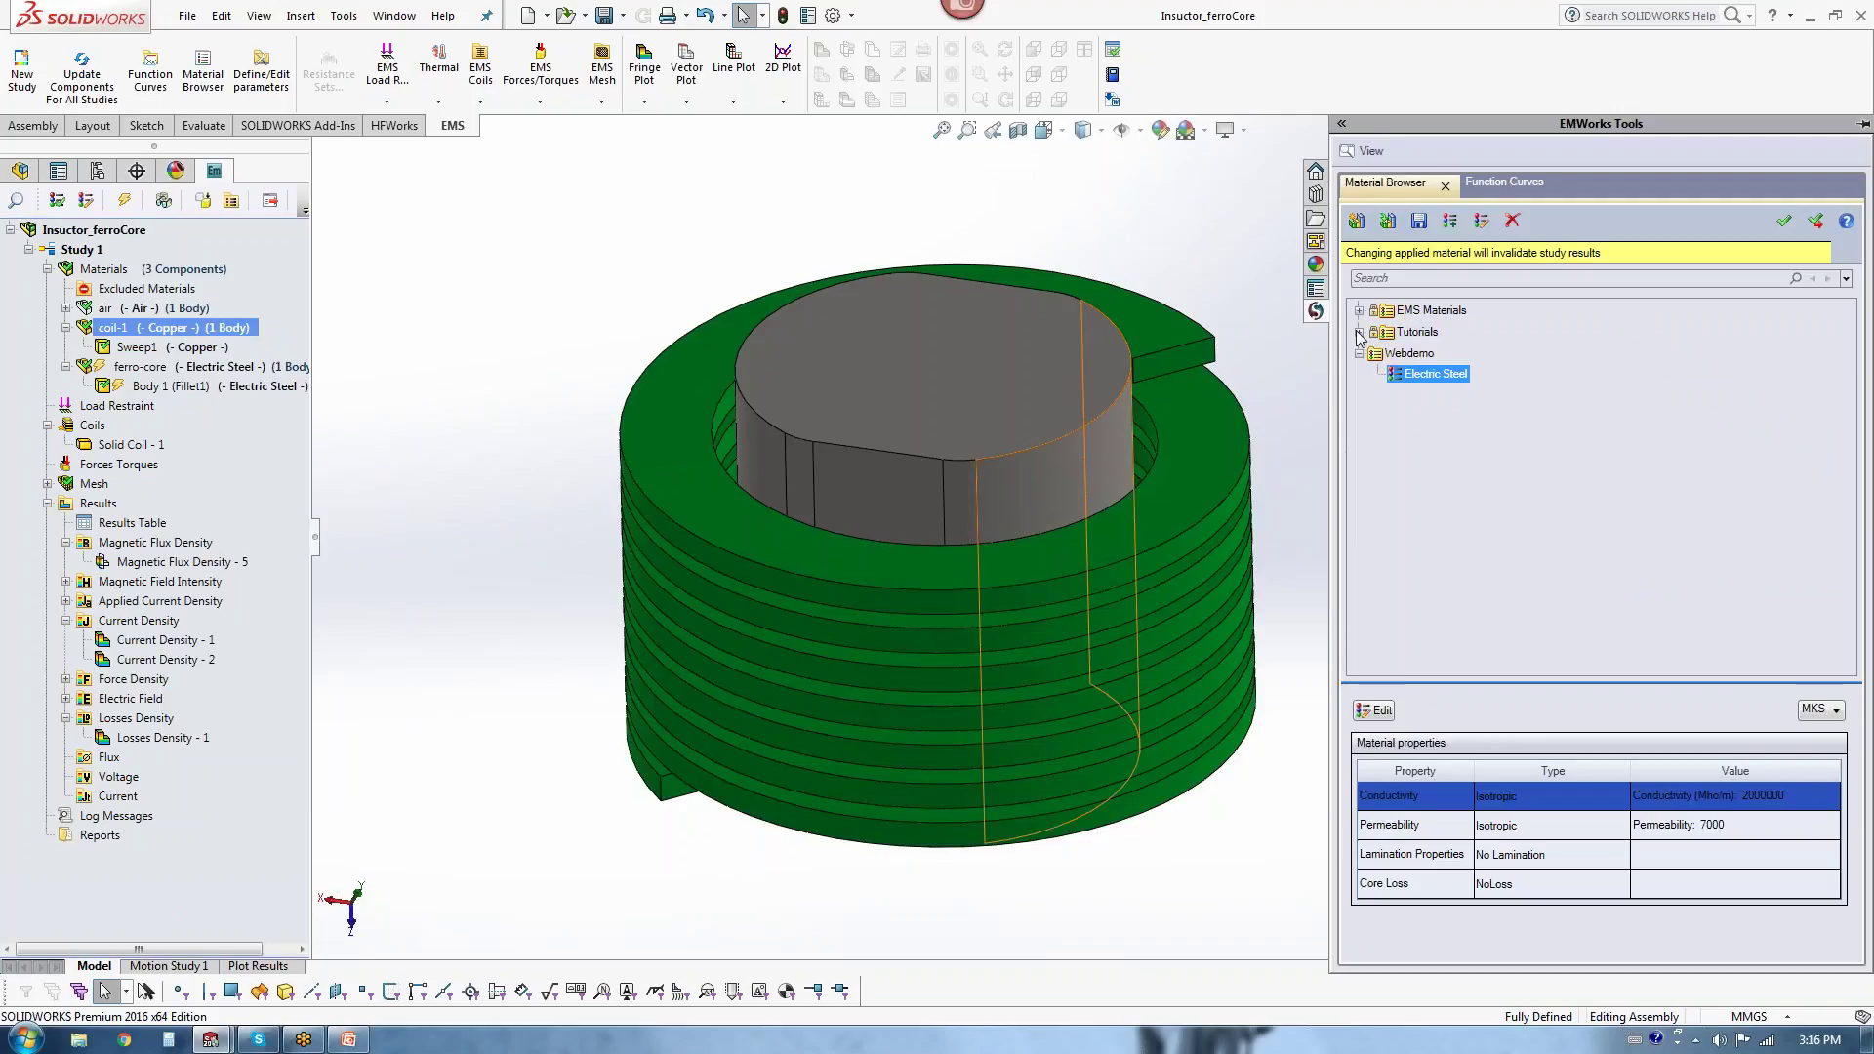
pyautogui.click(1359, 332)
pyautogui.click(1359, 310)
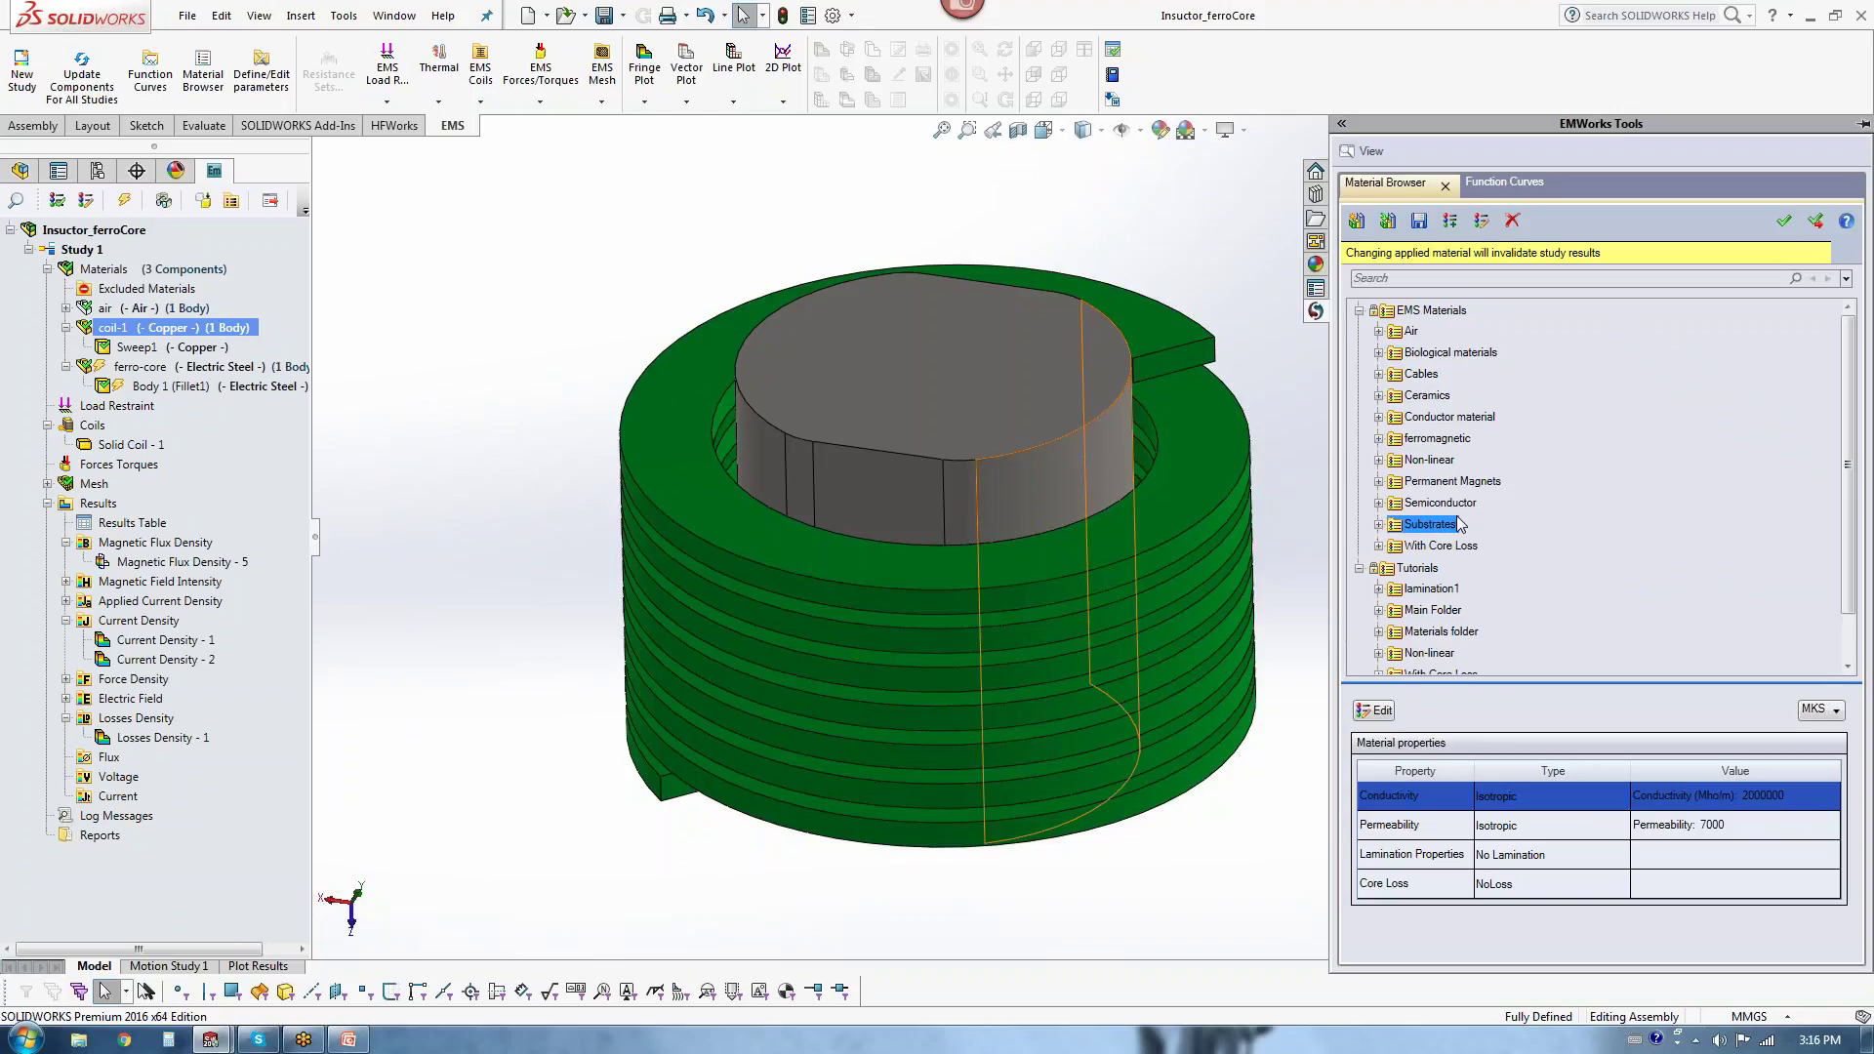
pyautogui.click(1379, 418)
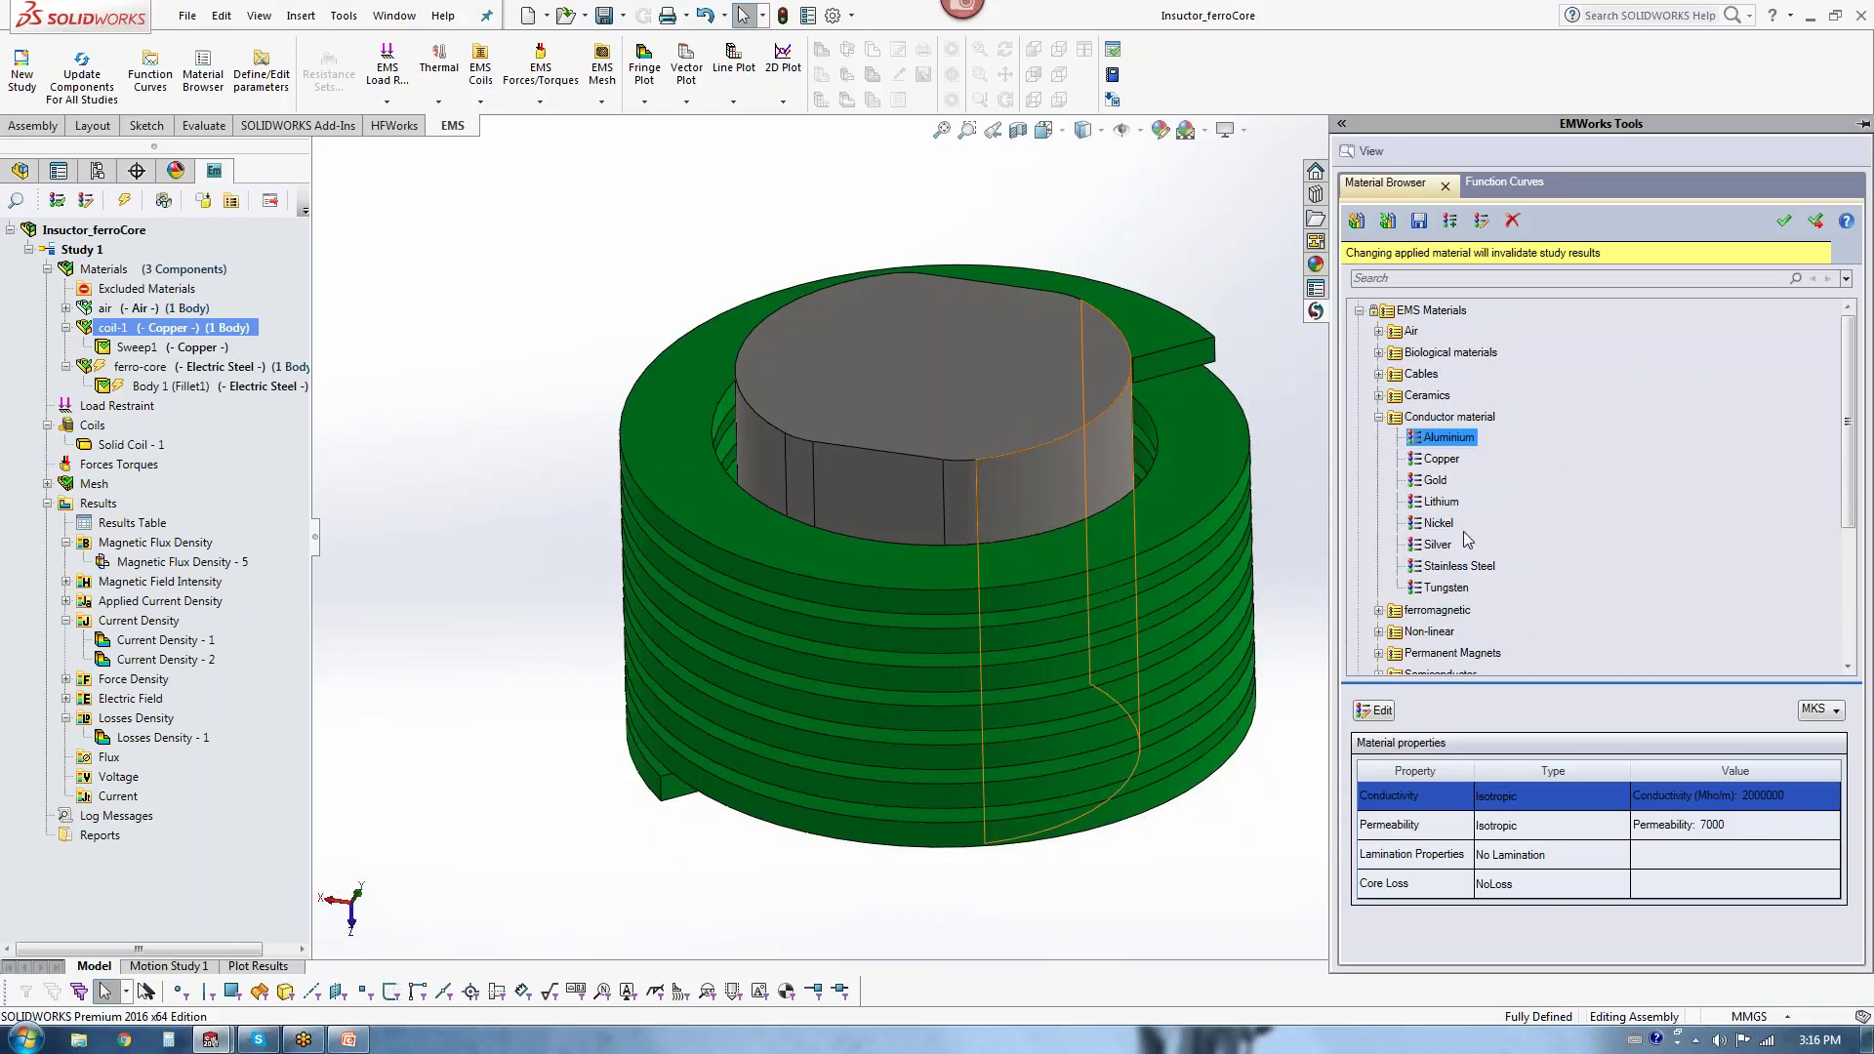
pyautogui.click(1379, 417)
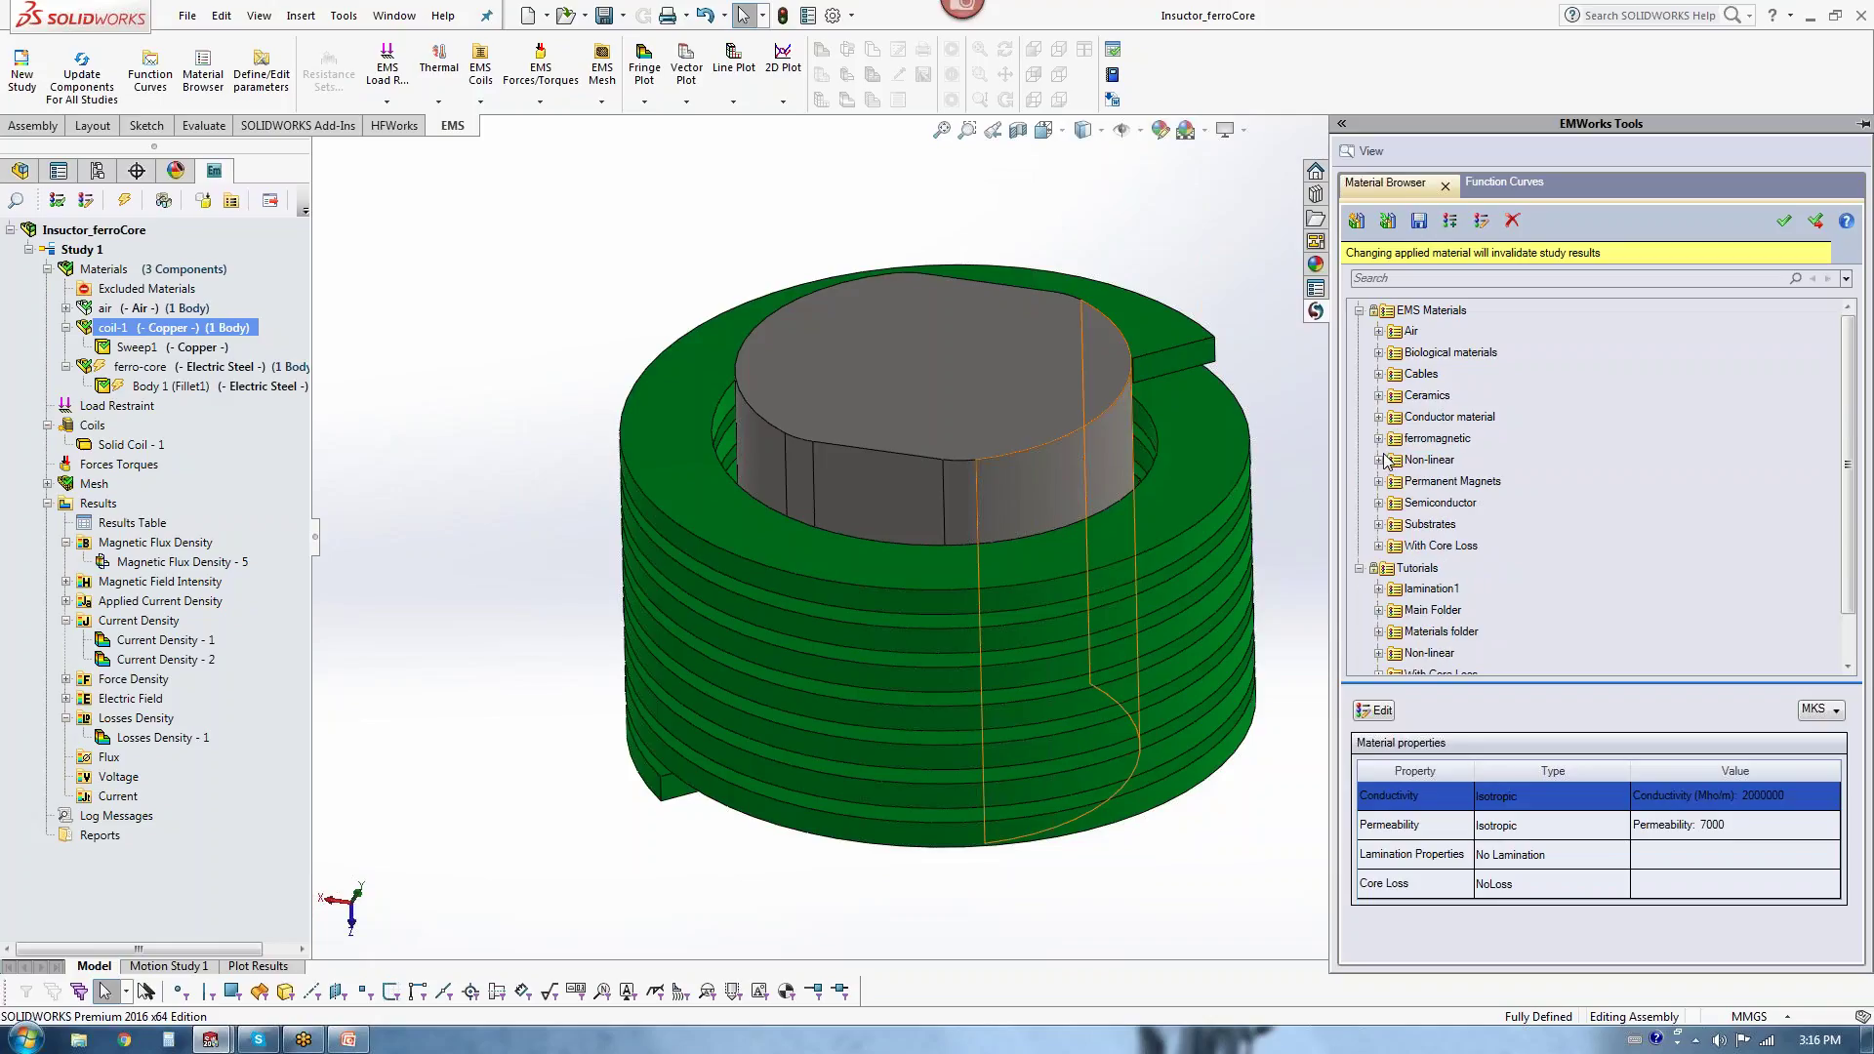
pyautogui.click(1379, 438)
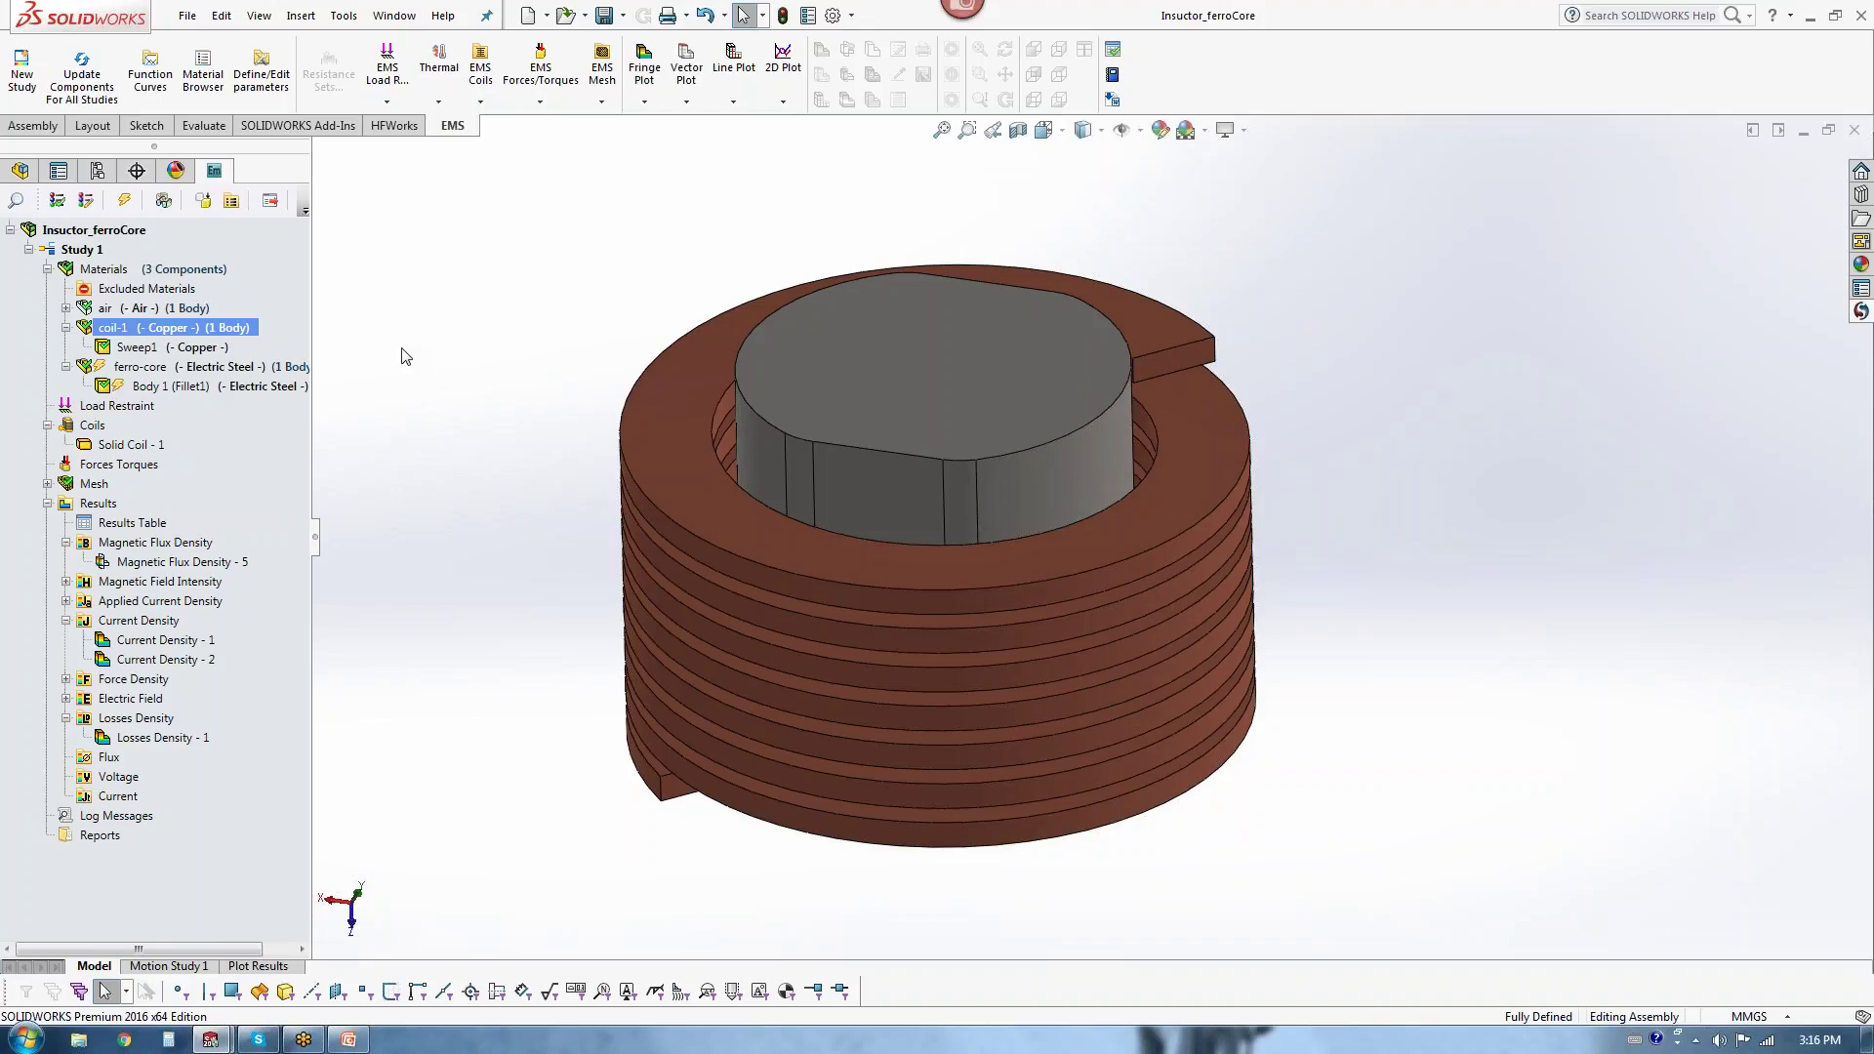
# Step: Examine the material properties of the ferro-core's body and the component's eddy effects option
pyautogui.click(227, 388)
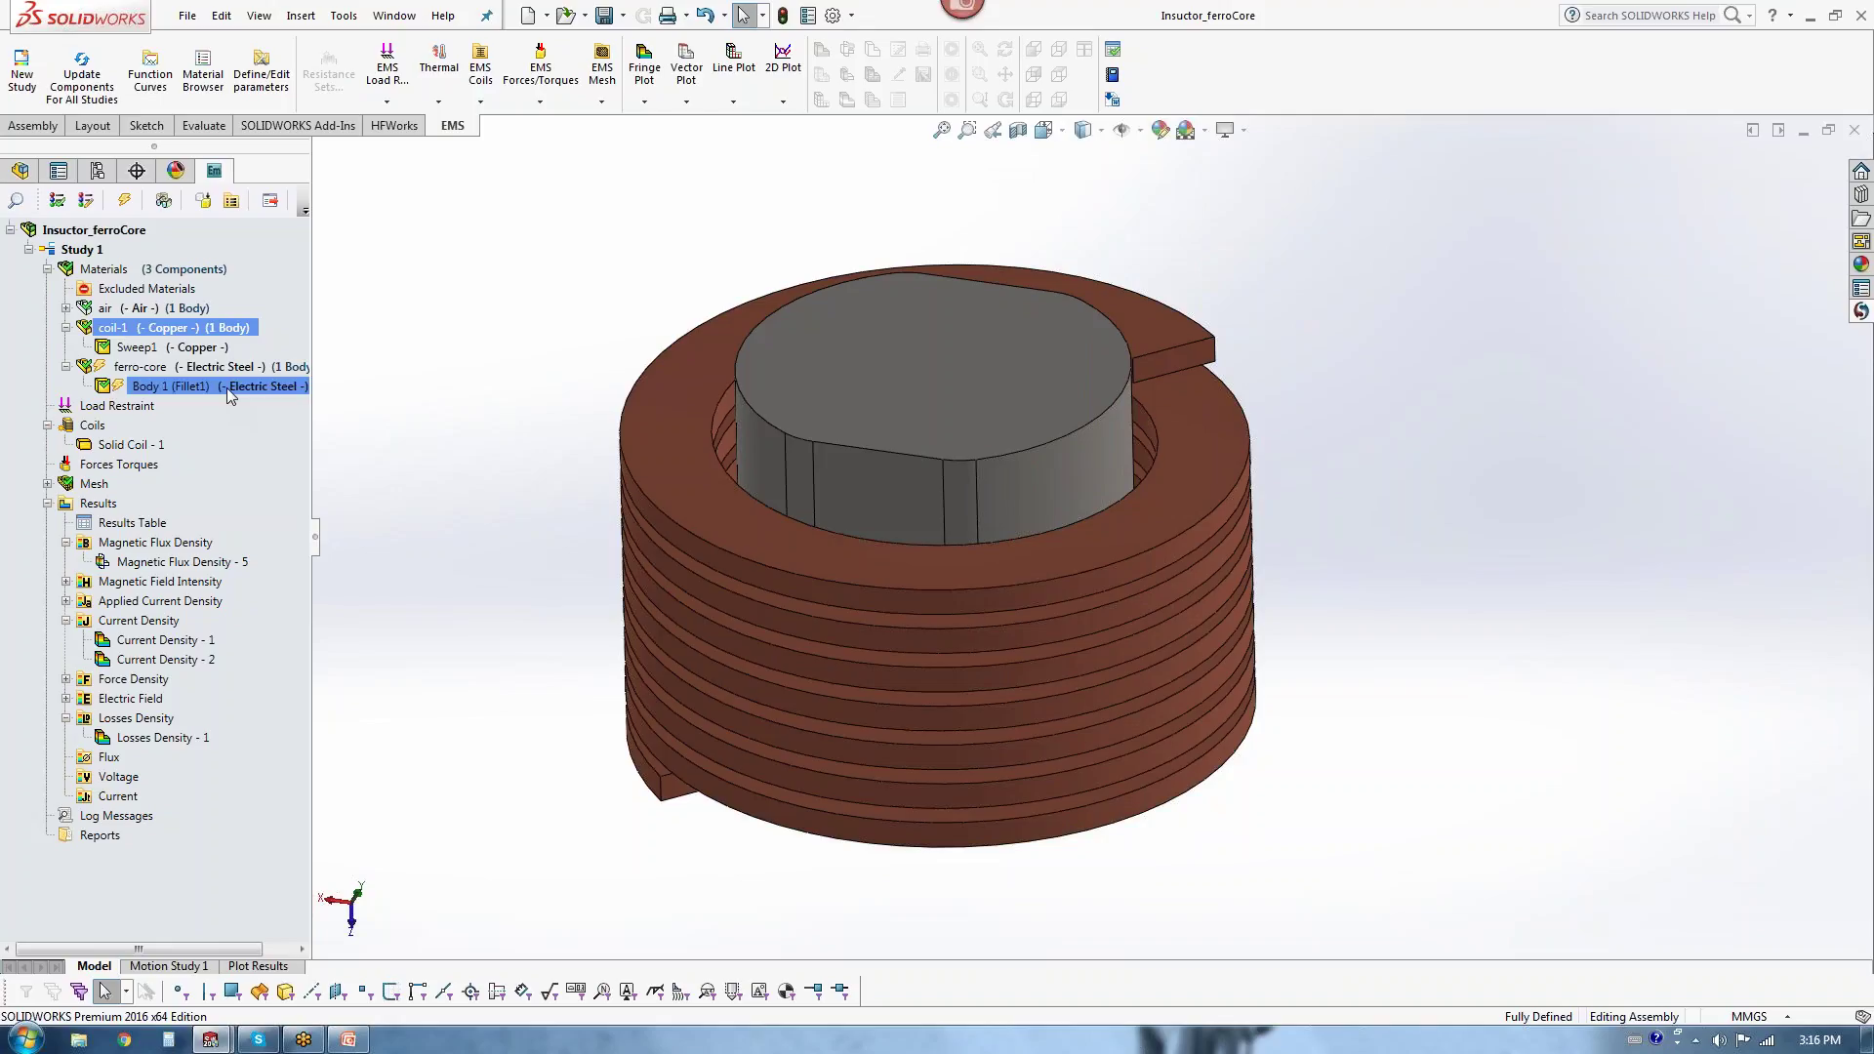
pyautogui.click(240, 388)
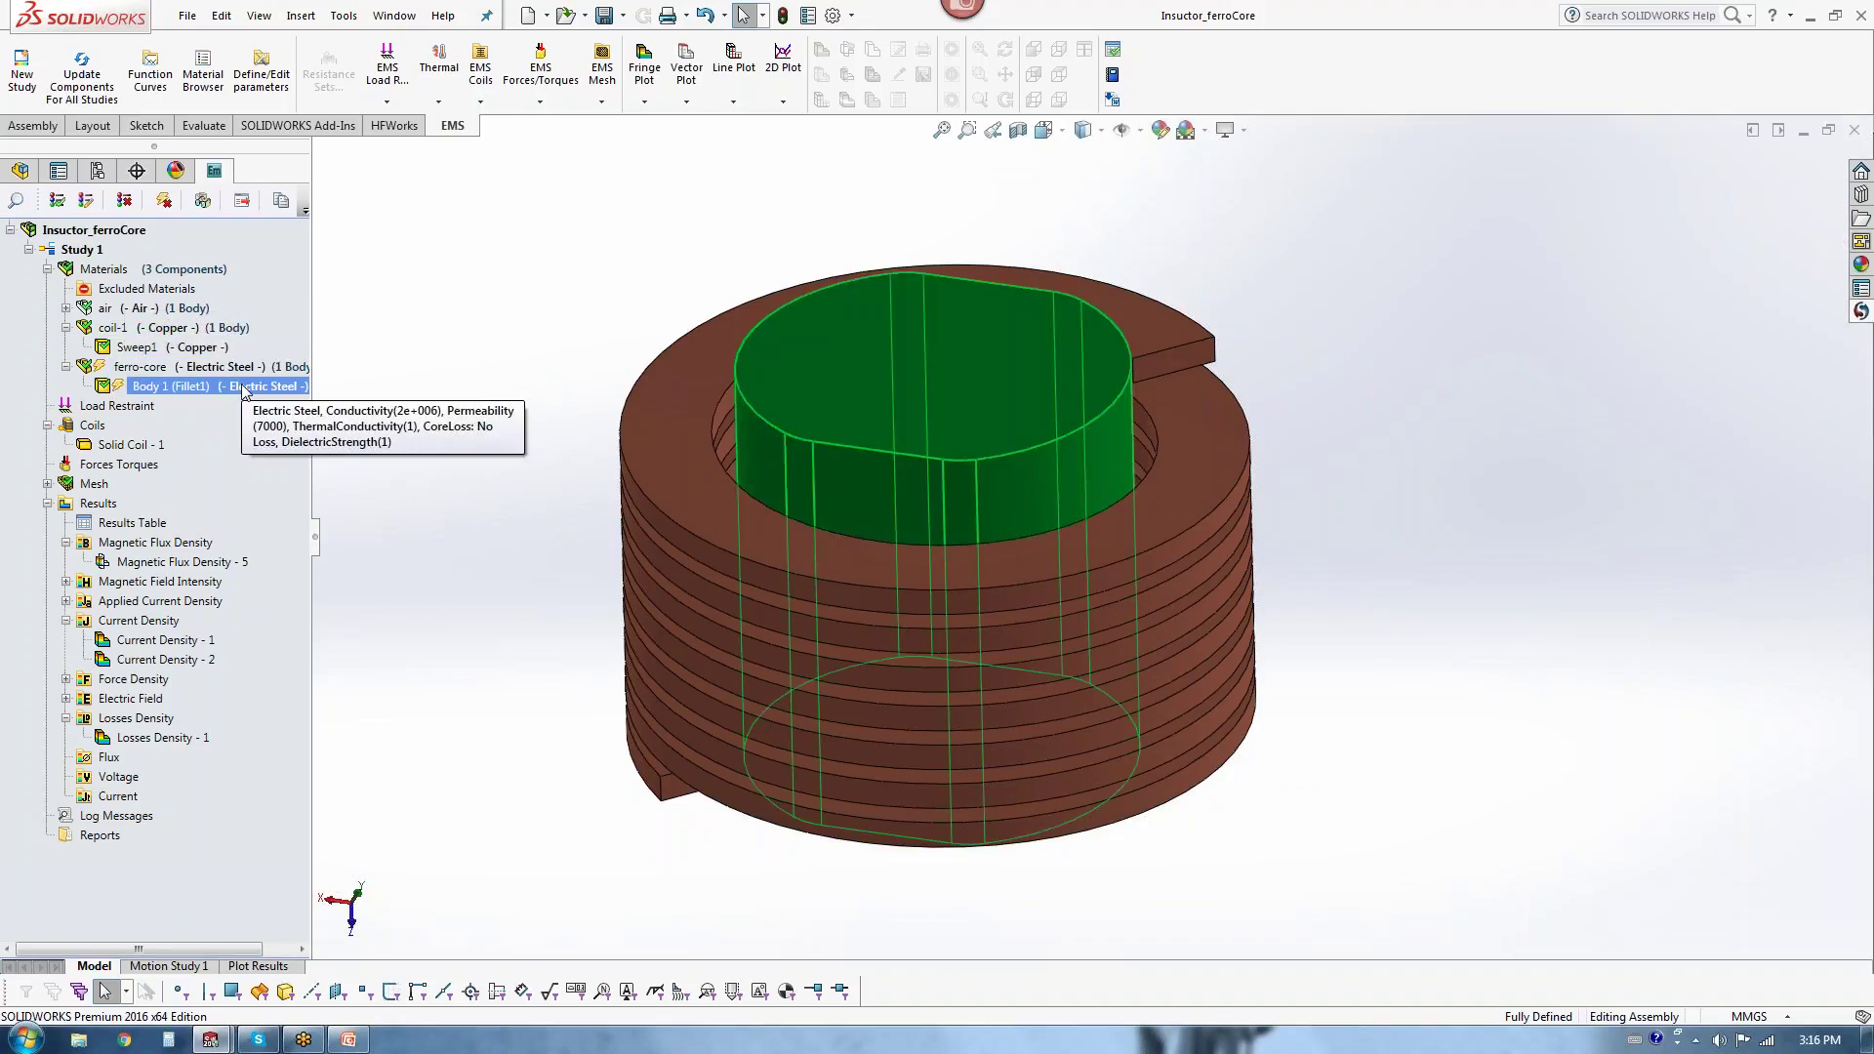
pyautogui.moveTo(119, 390)
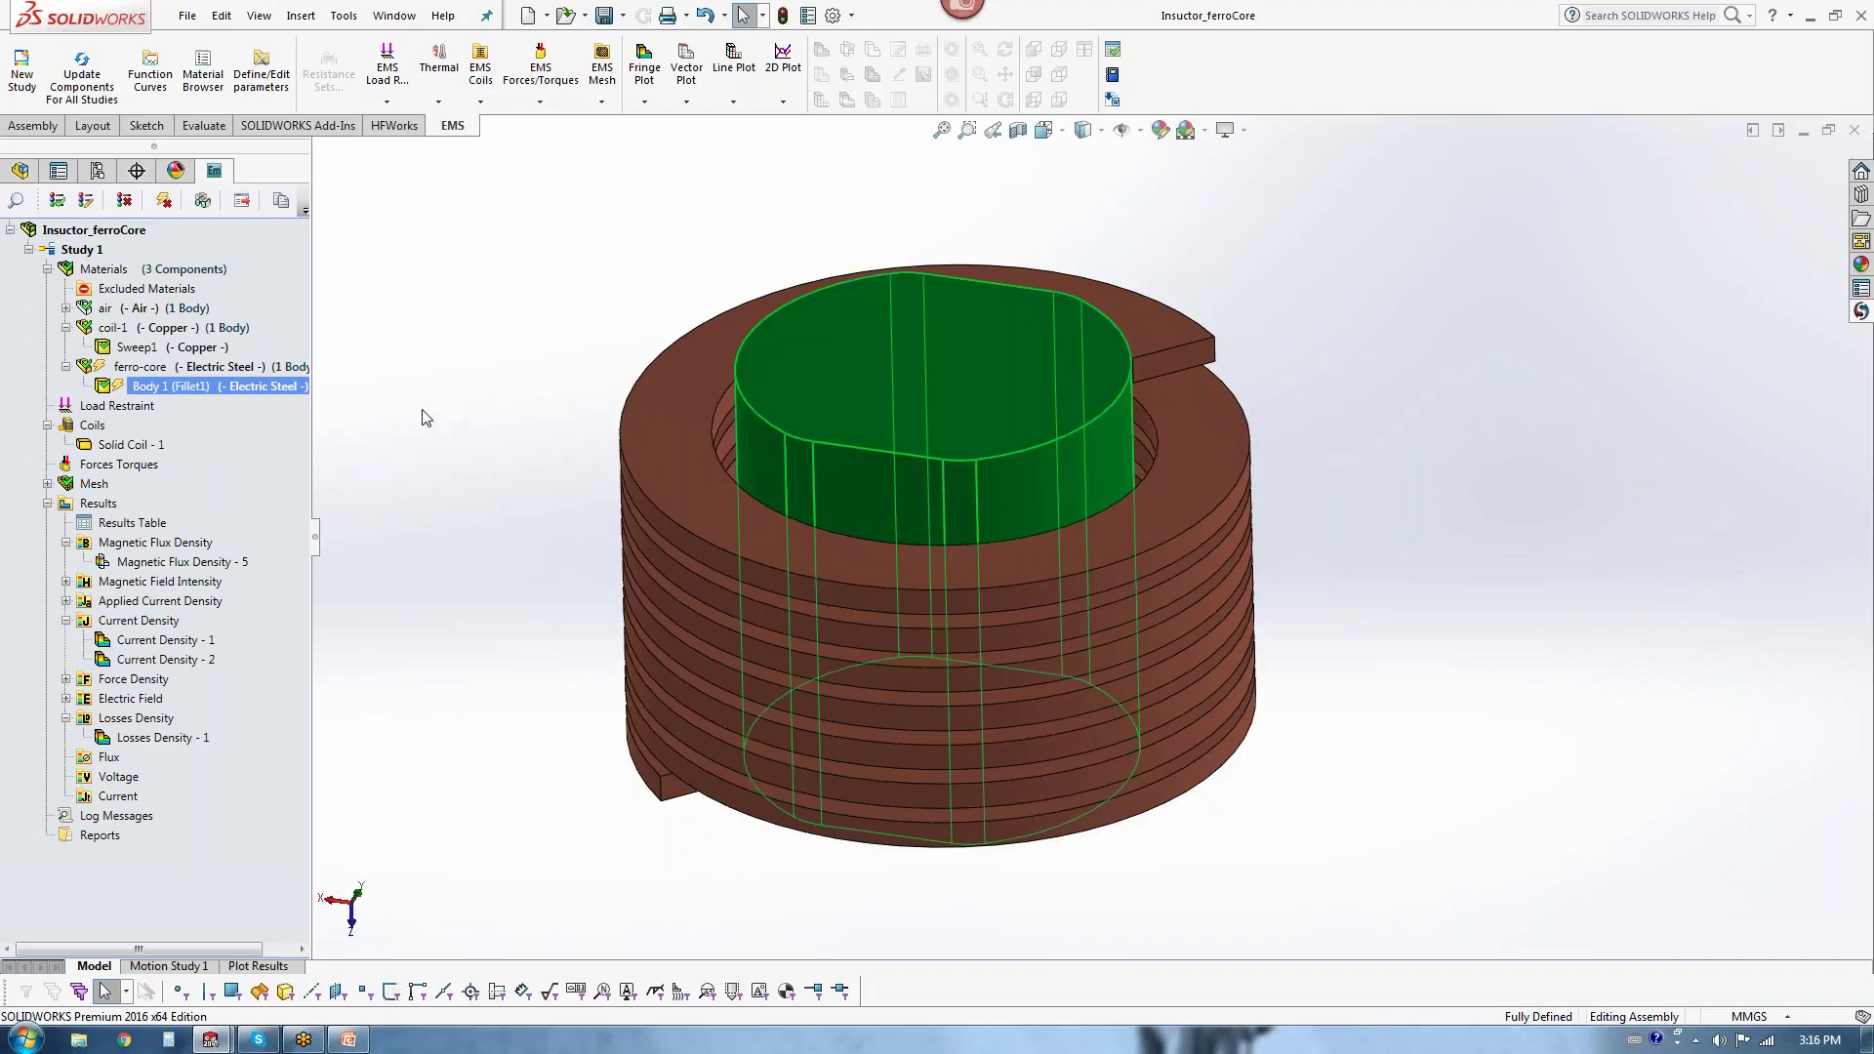
pyautogui.rightClick(176, 368)
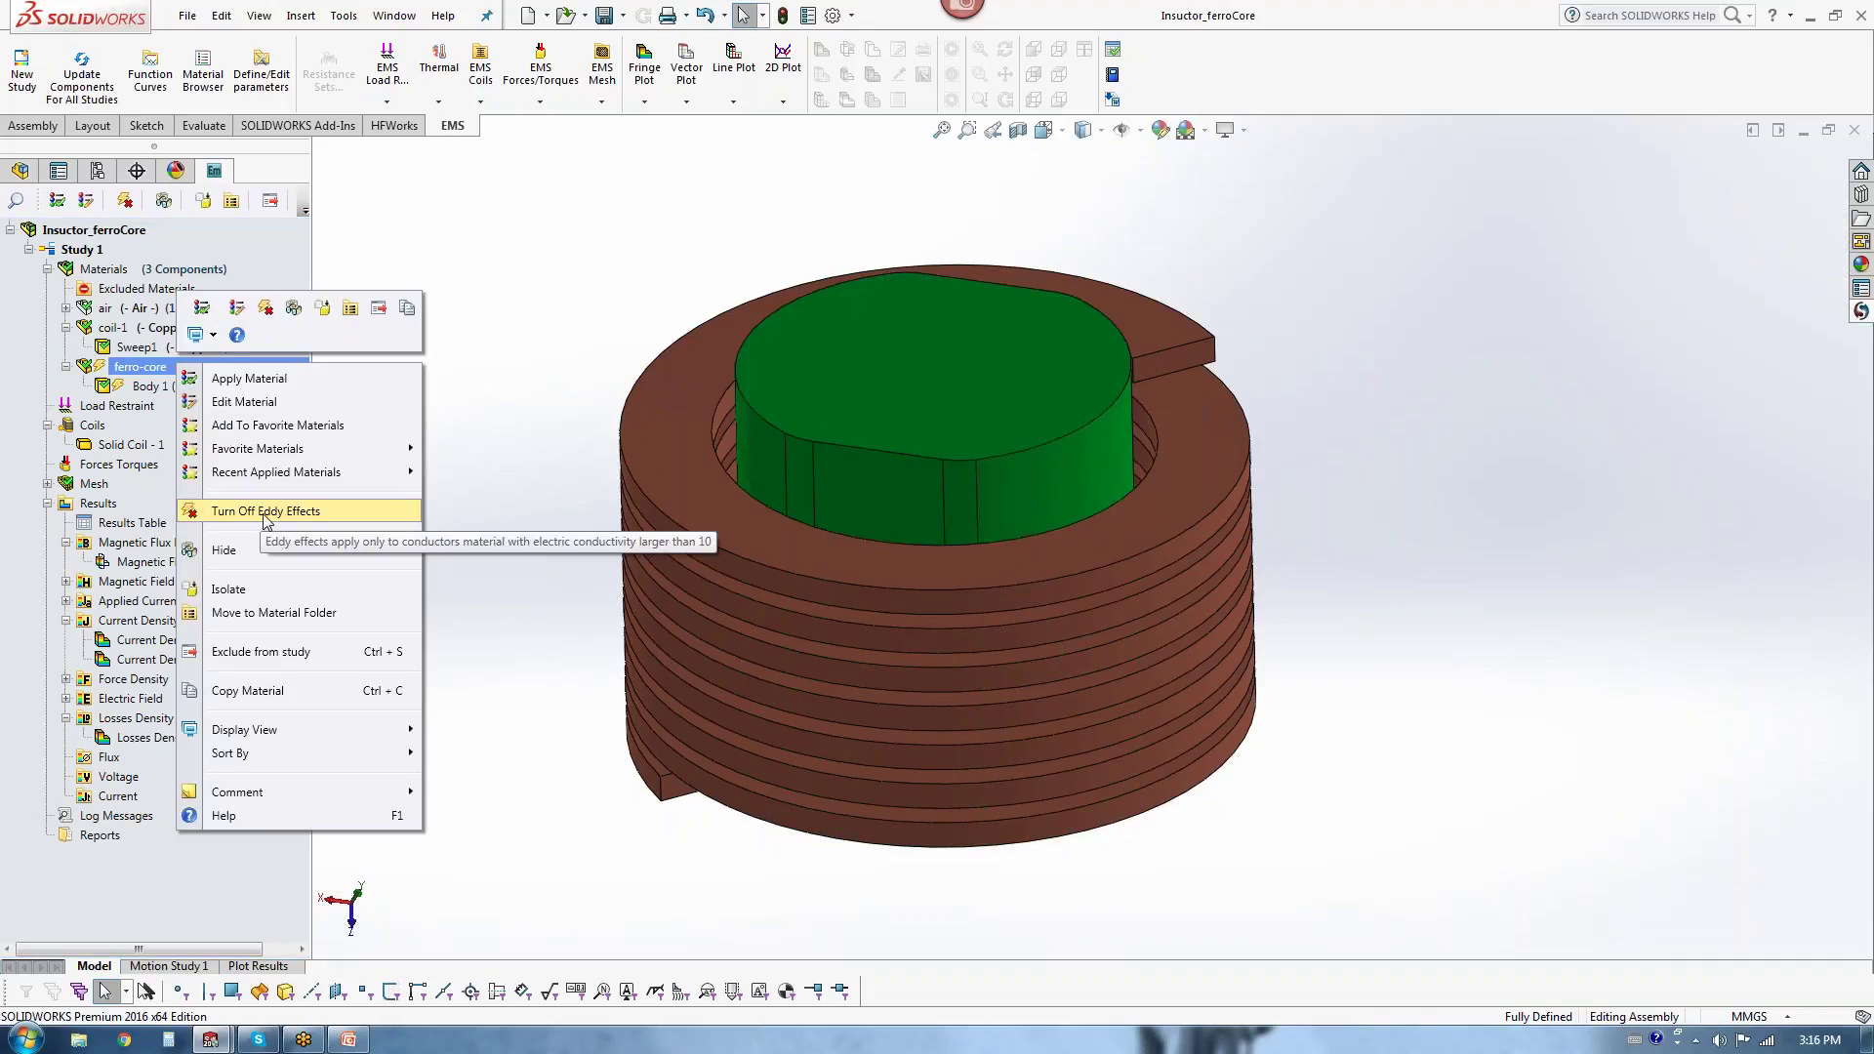
pyautogui.click(490, 441)
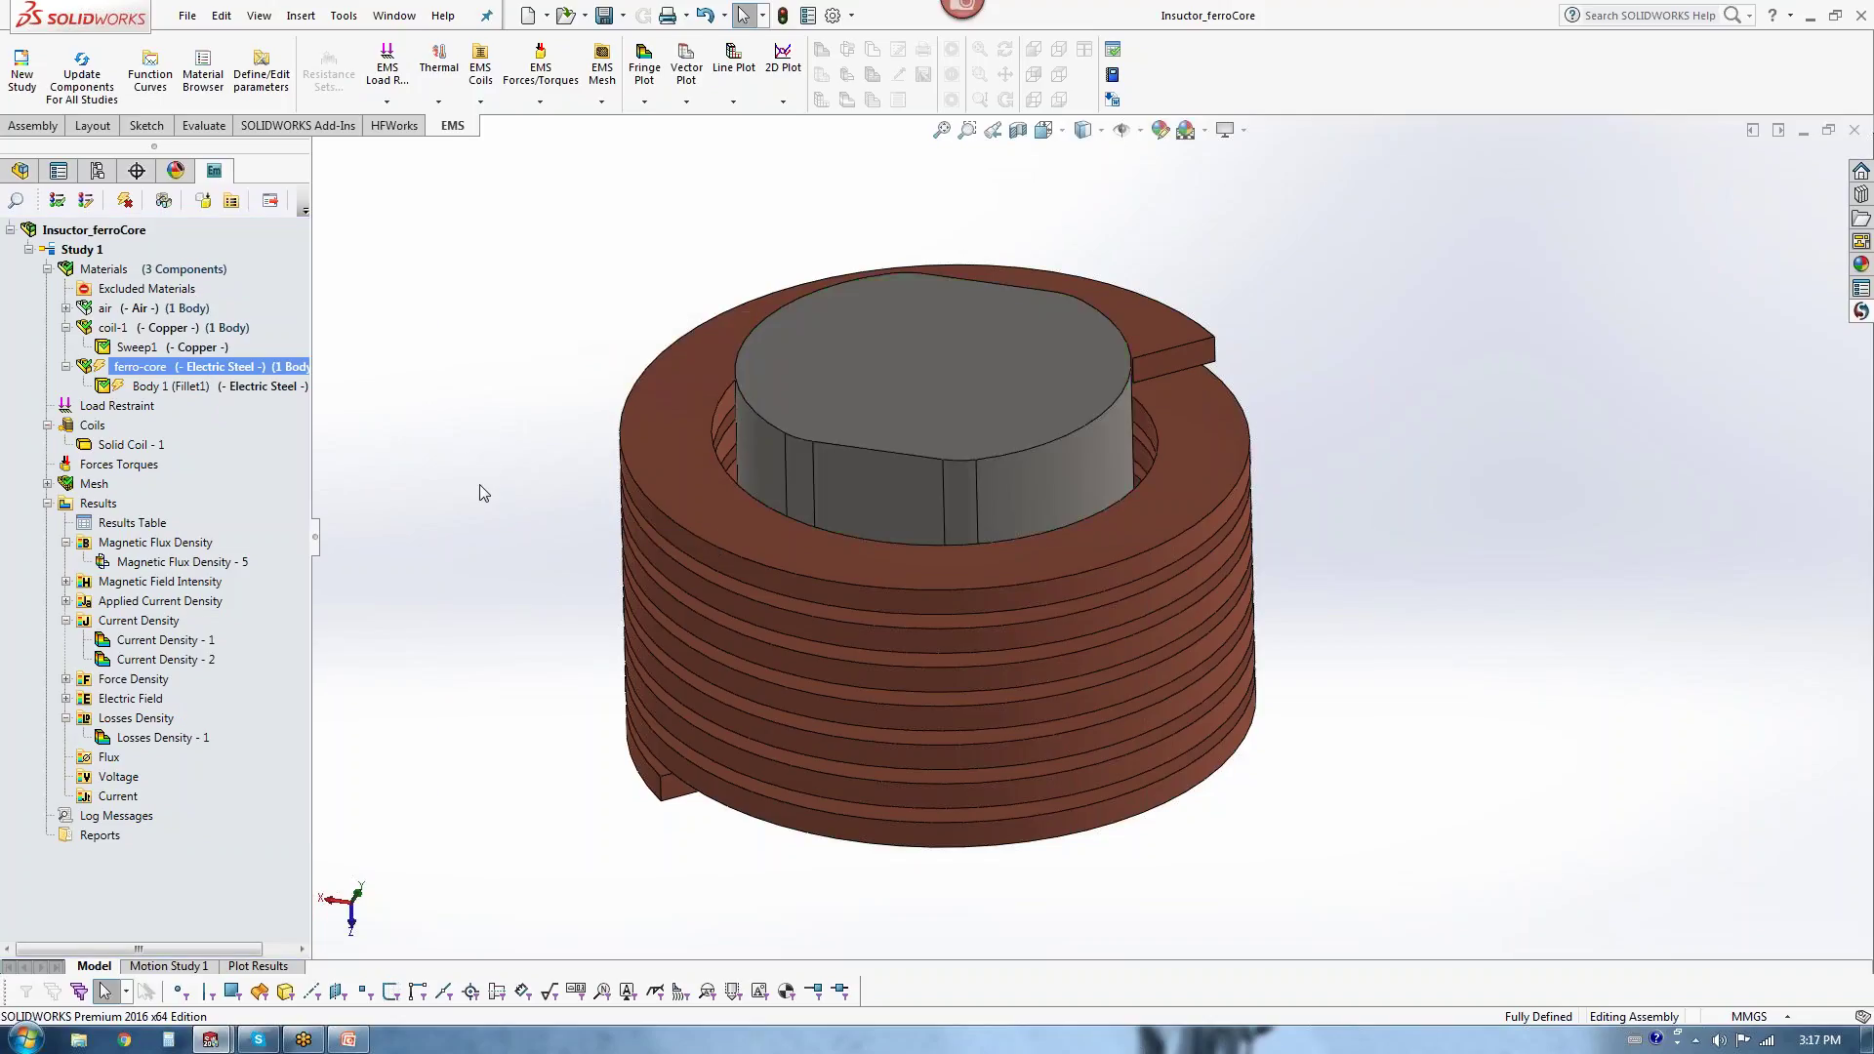
pyautogui.moveTo(500, 506); pyautogui.dragTo(468, 547, button='middle')
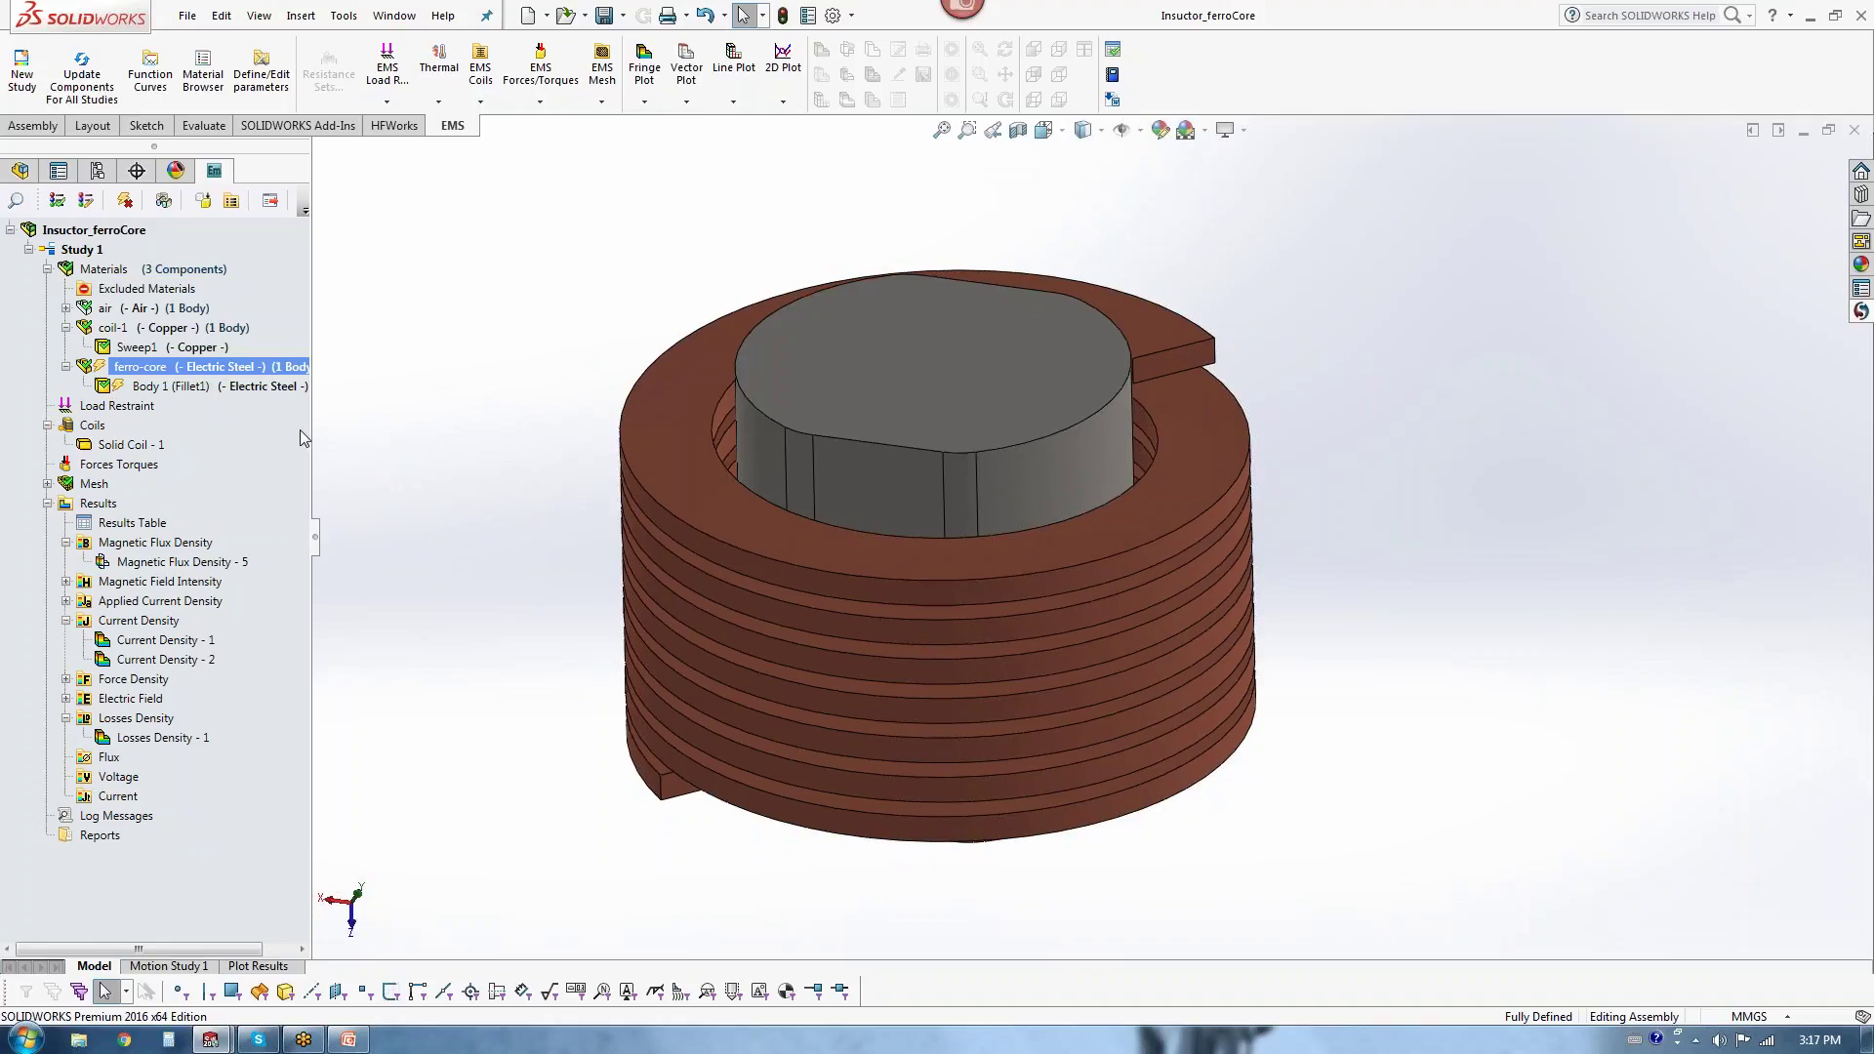
# Step: Show the air component and fit the whole air region around the coil and core in view
pyautogui.keyDown('ctrl'); pyautogui.click(149, 345); pyautogui.keyUp('ctrl')
pyautogui.click(151, 308)
pyautogui.rightClick(156, 309)
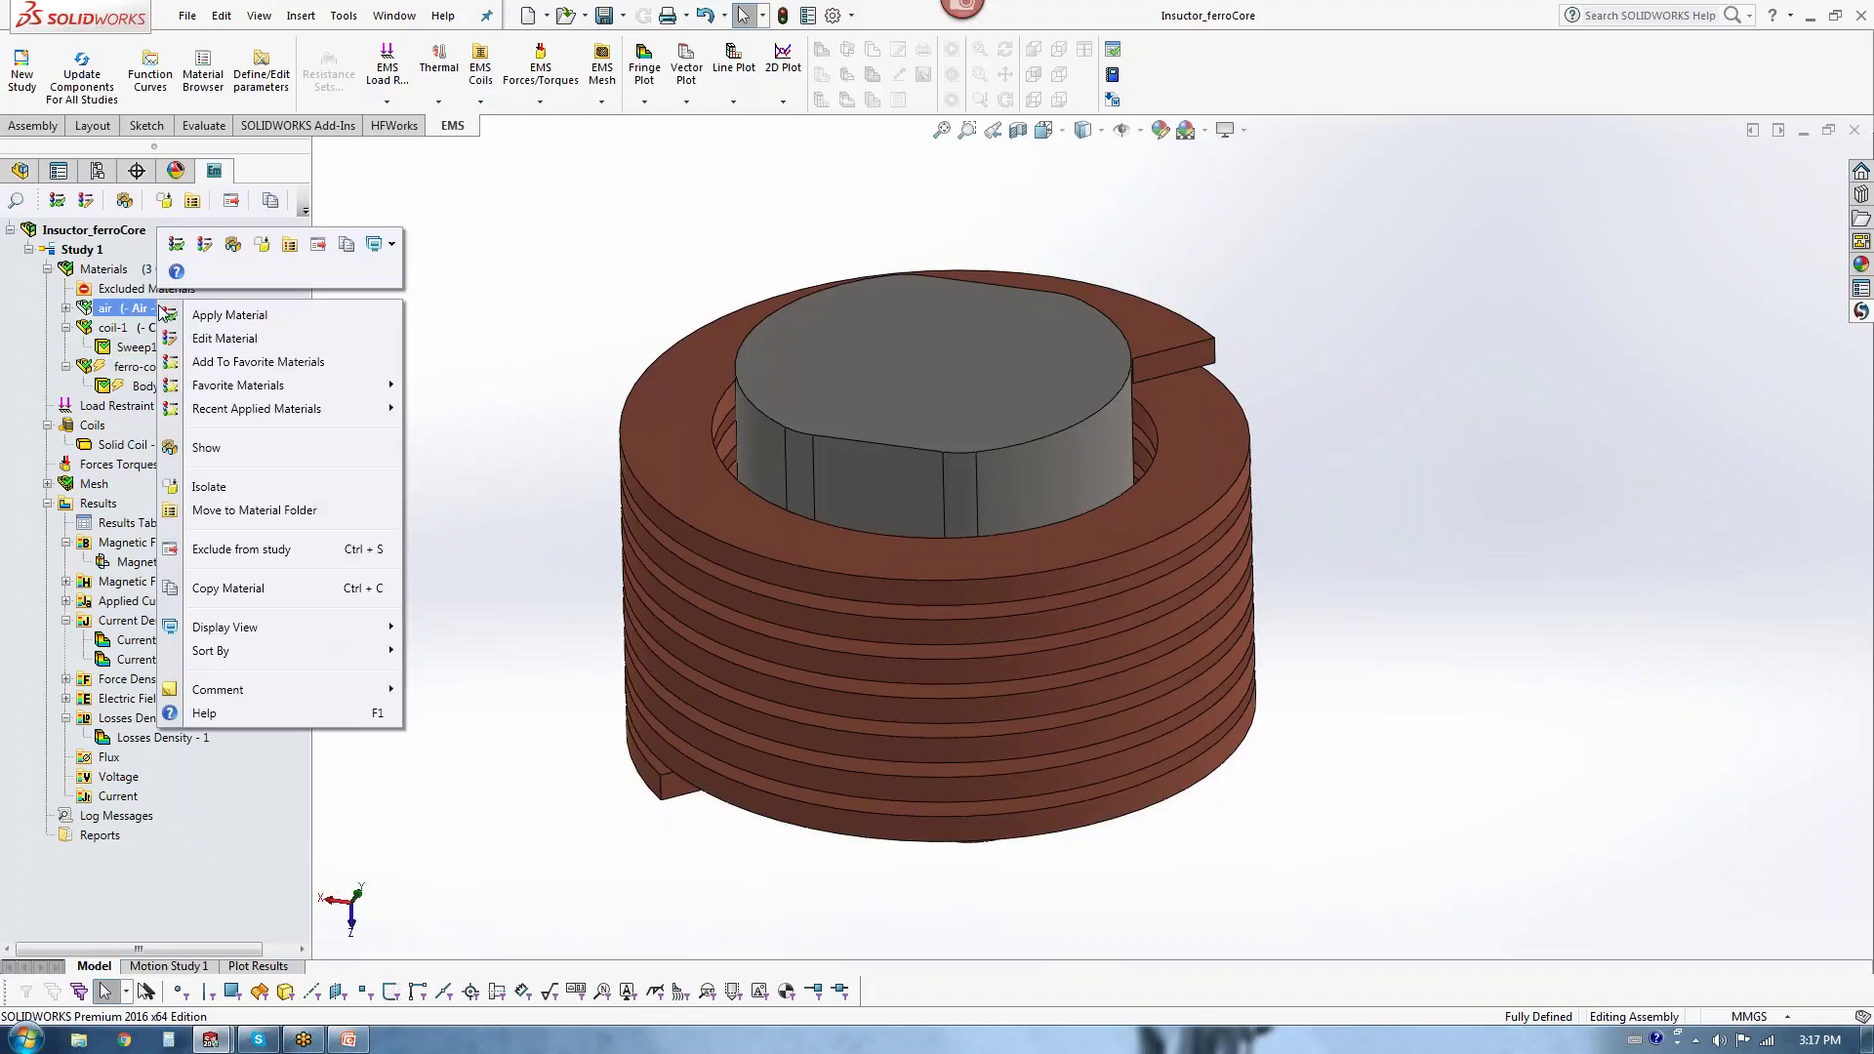
pyautogui.click(210, 448)
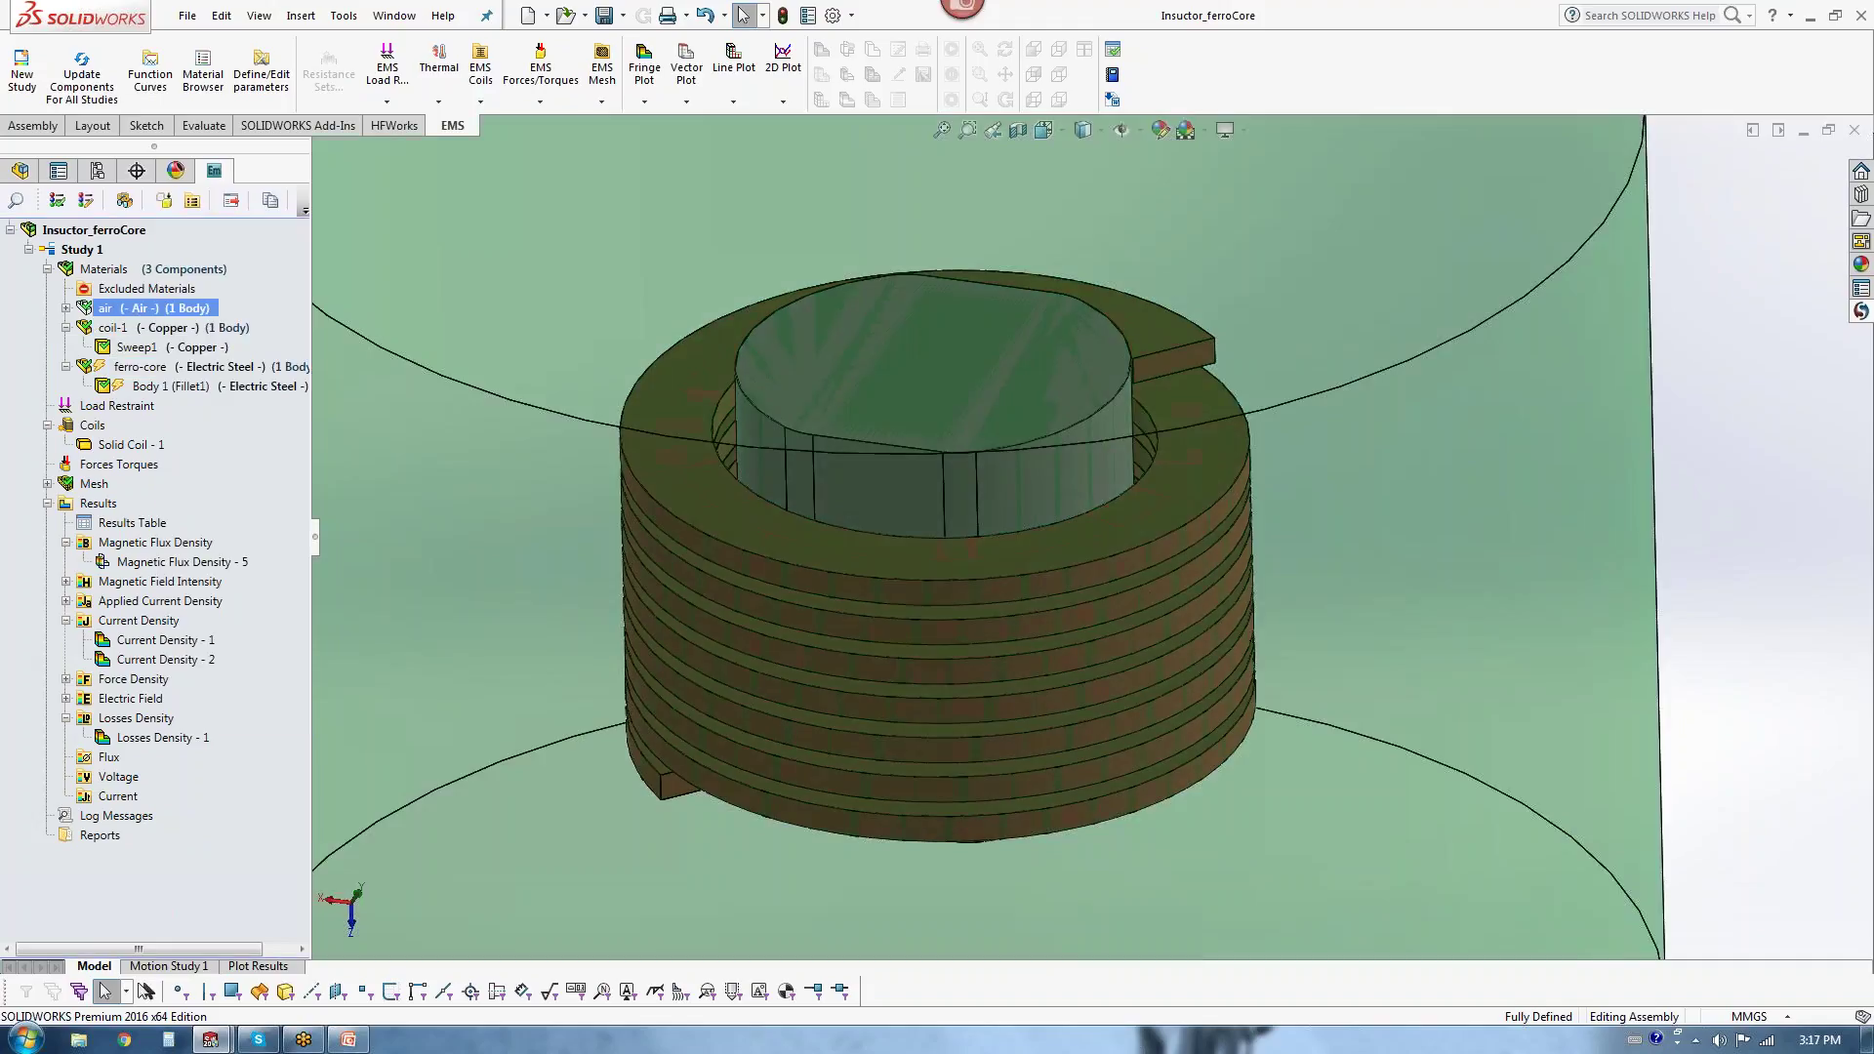
pyautogui.press('f')
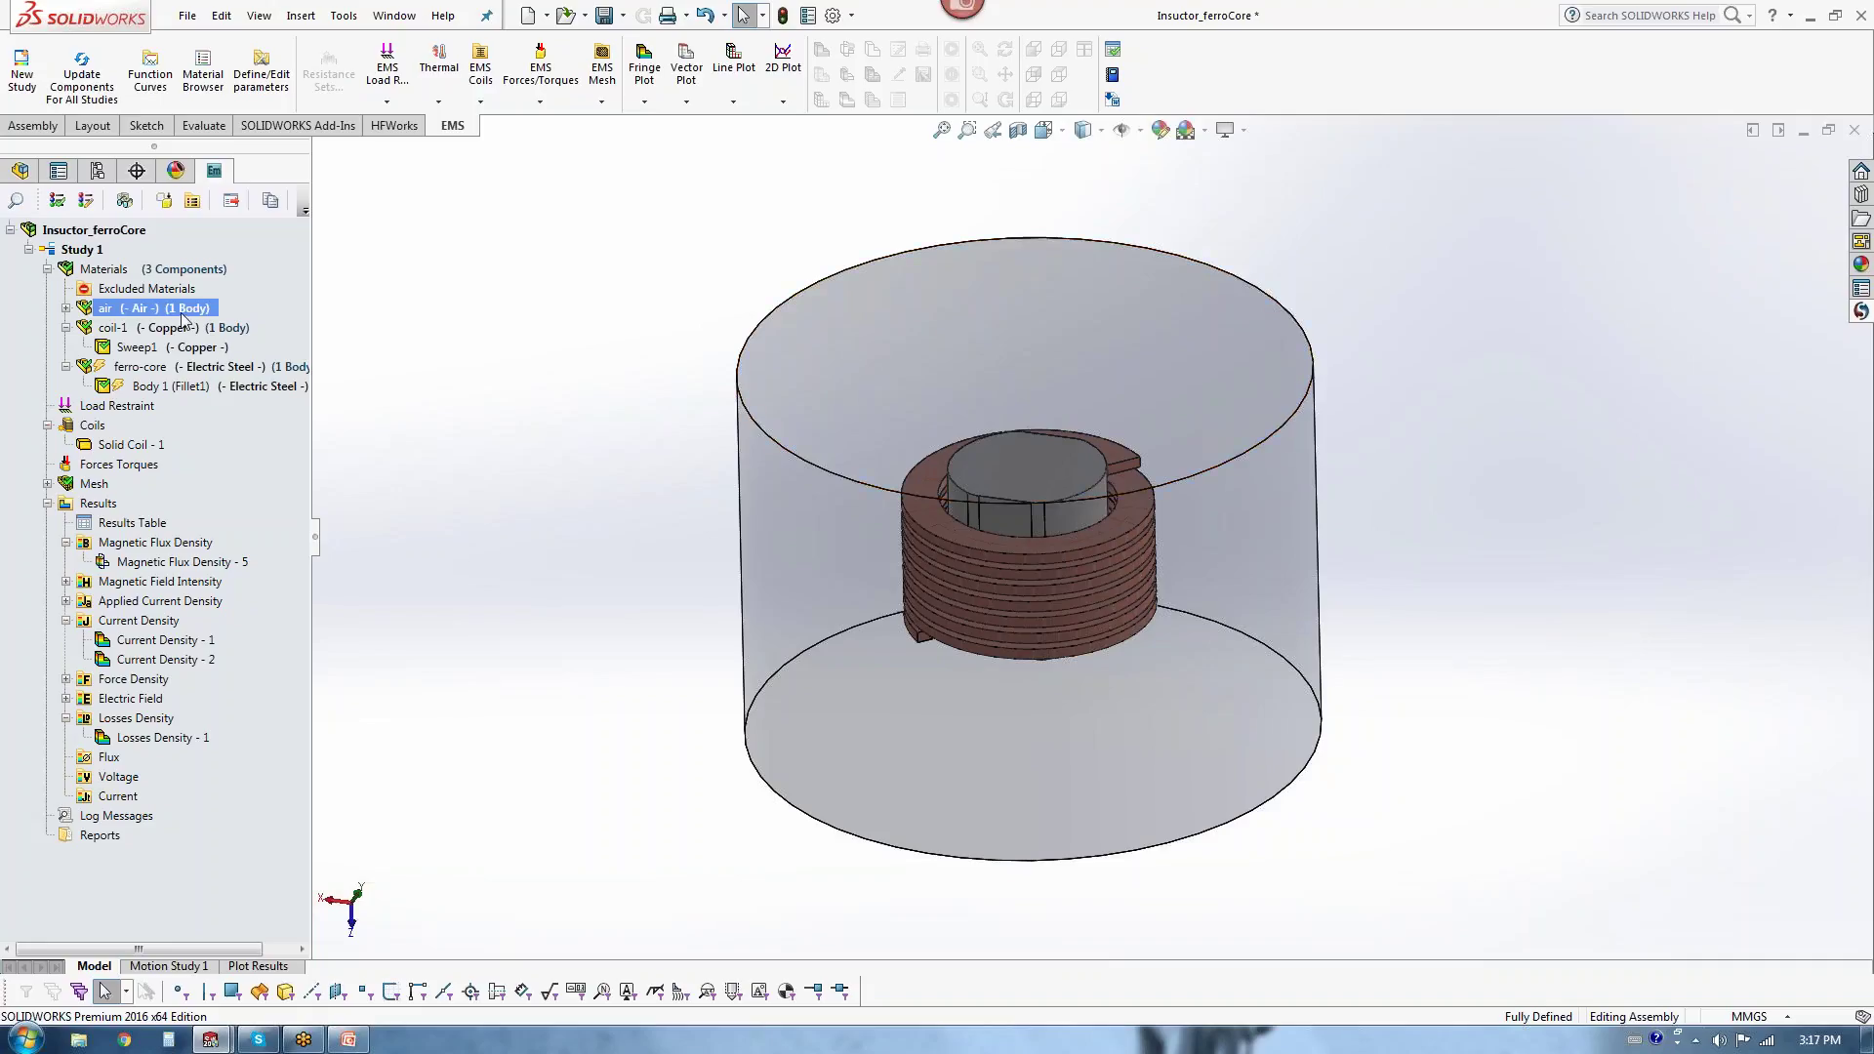
# Step: Check the air component's material properties and hide the air component
pyautogui.moveTo(194, 308)
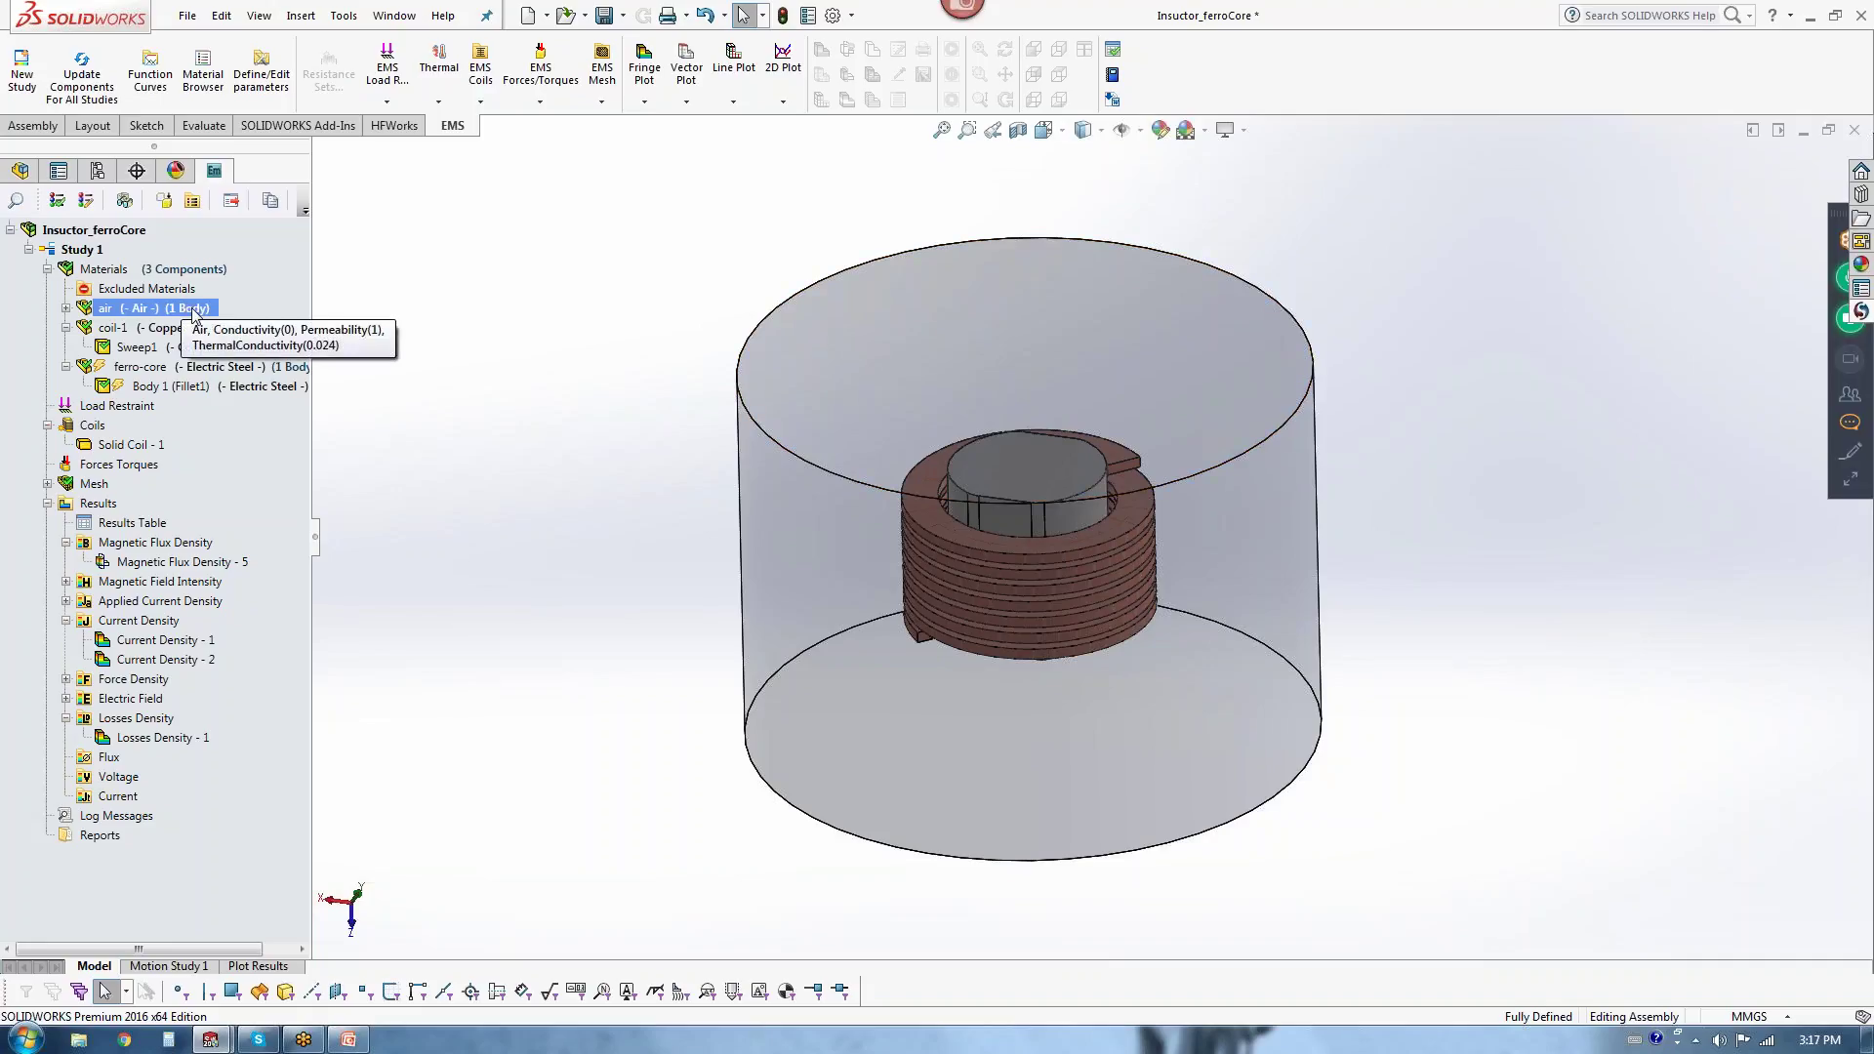
pyautogui.rightClick(193, 308)
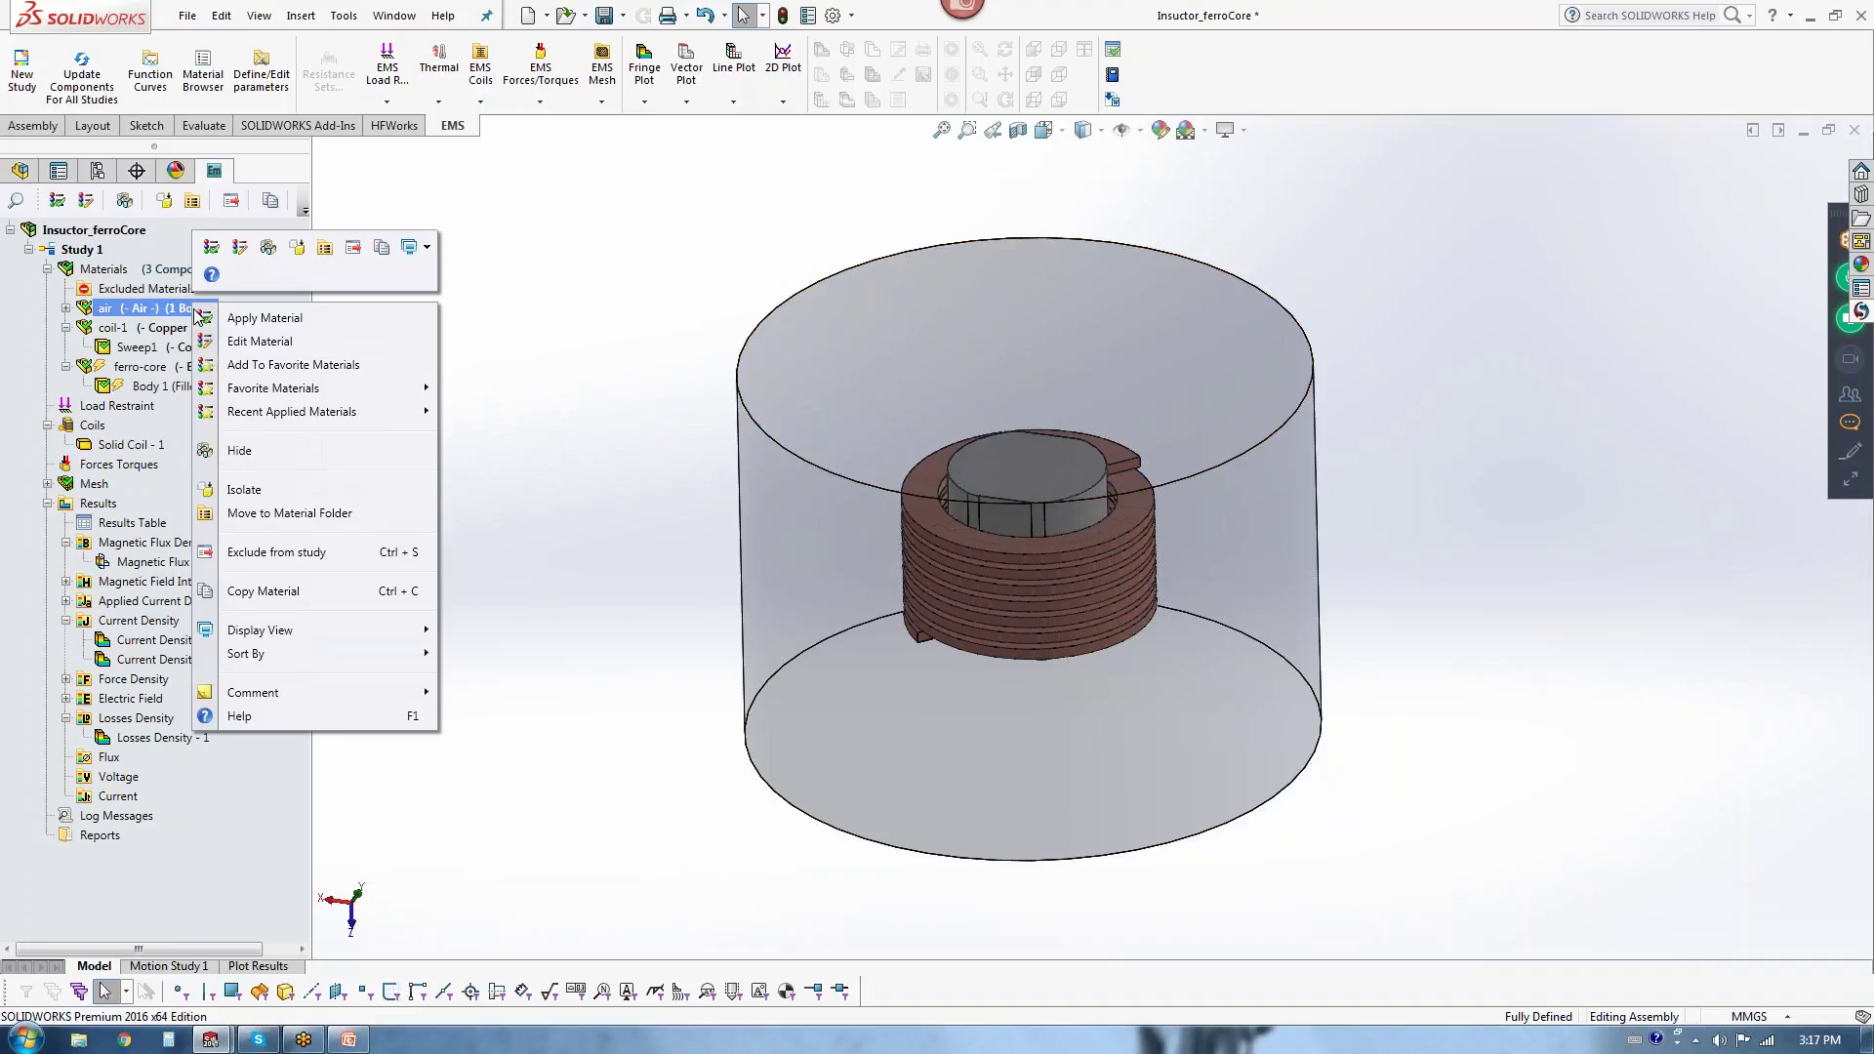
pyautogui.click(251, 453)
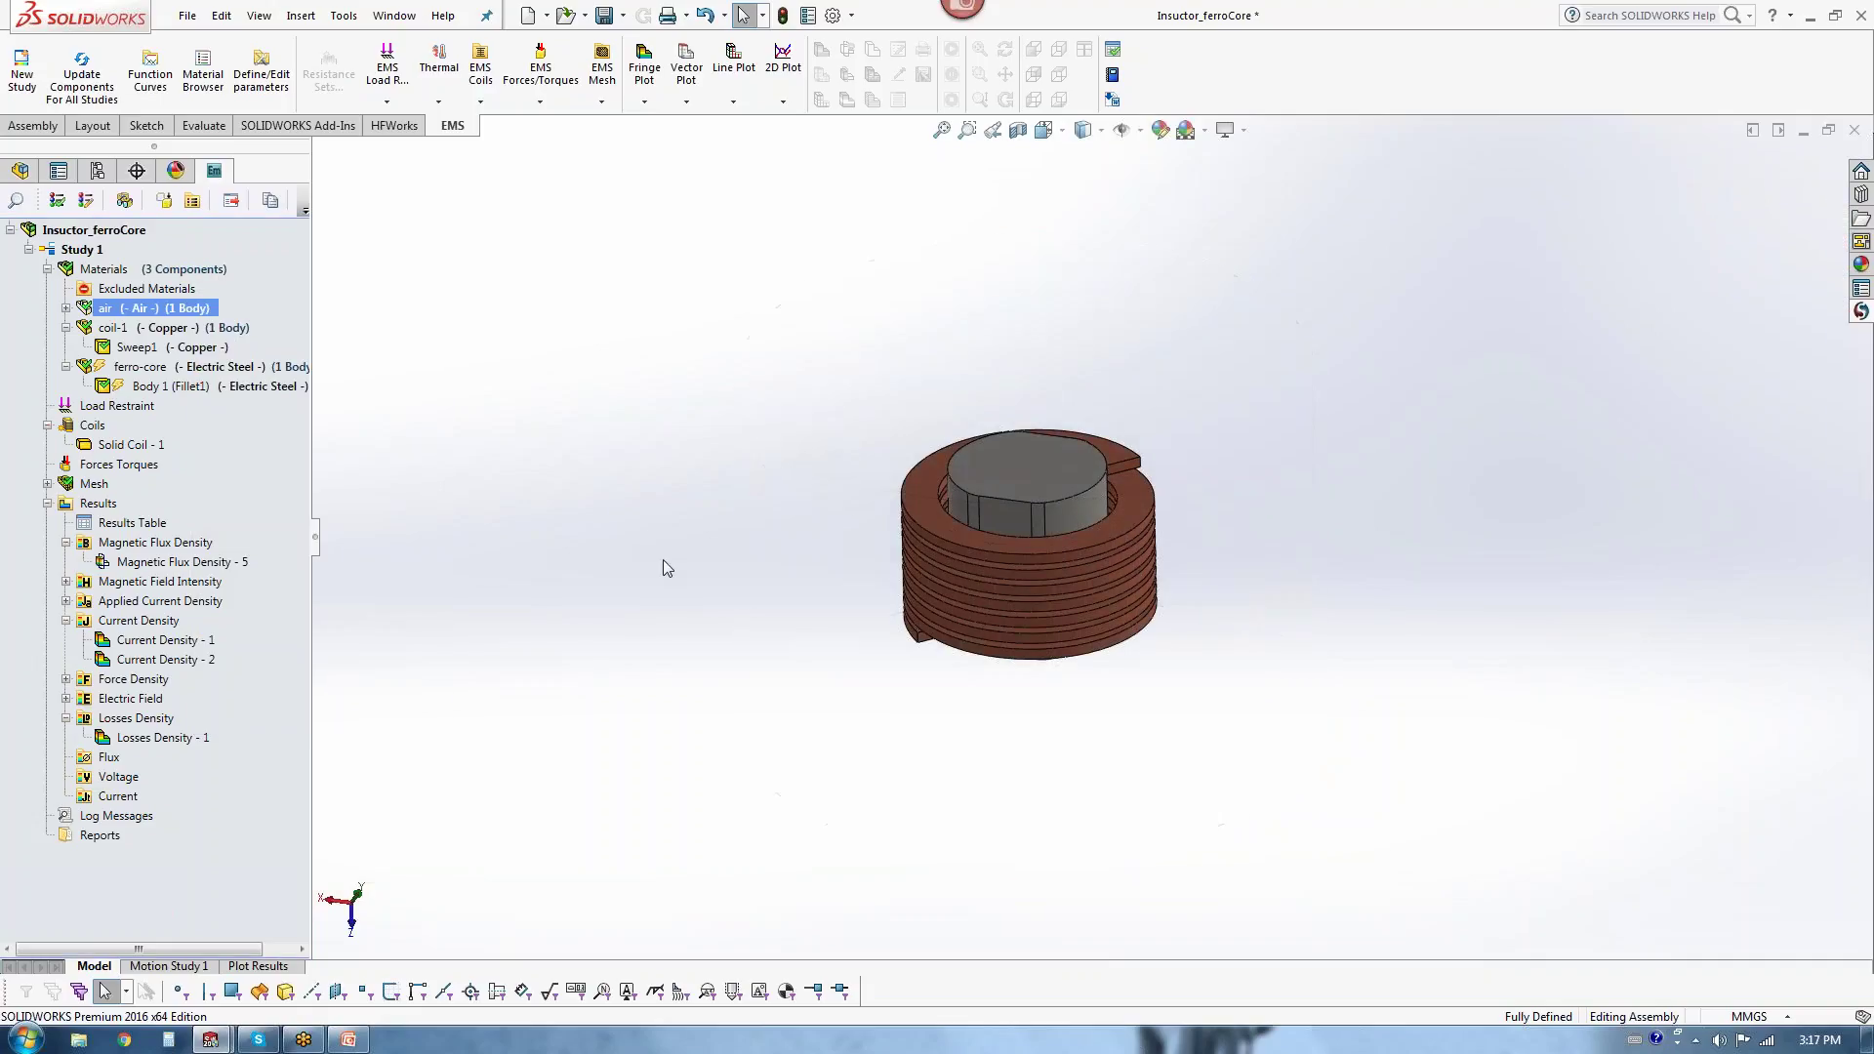
# Step: Open the definition of Solid Coil - 1 and preview its entry and exit port symbols on the coil
pyautogui.scroll(-2, 1066, 565)
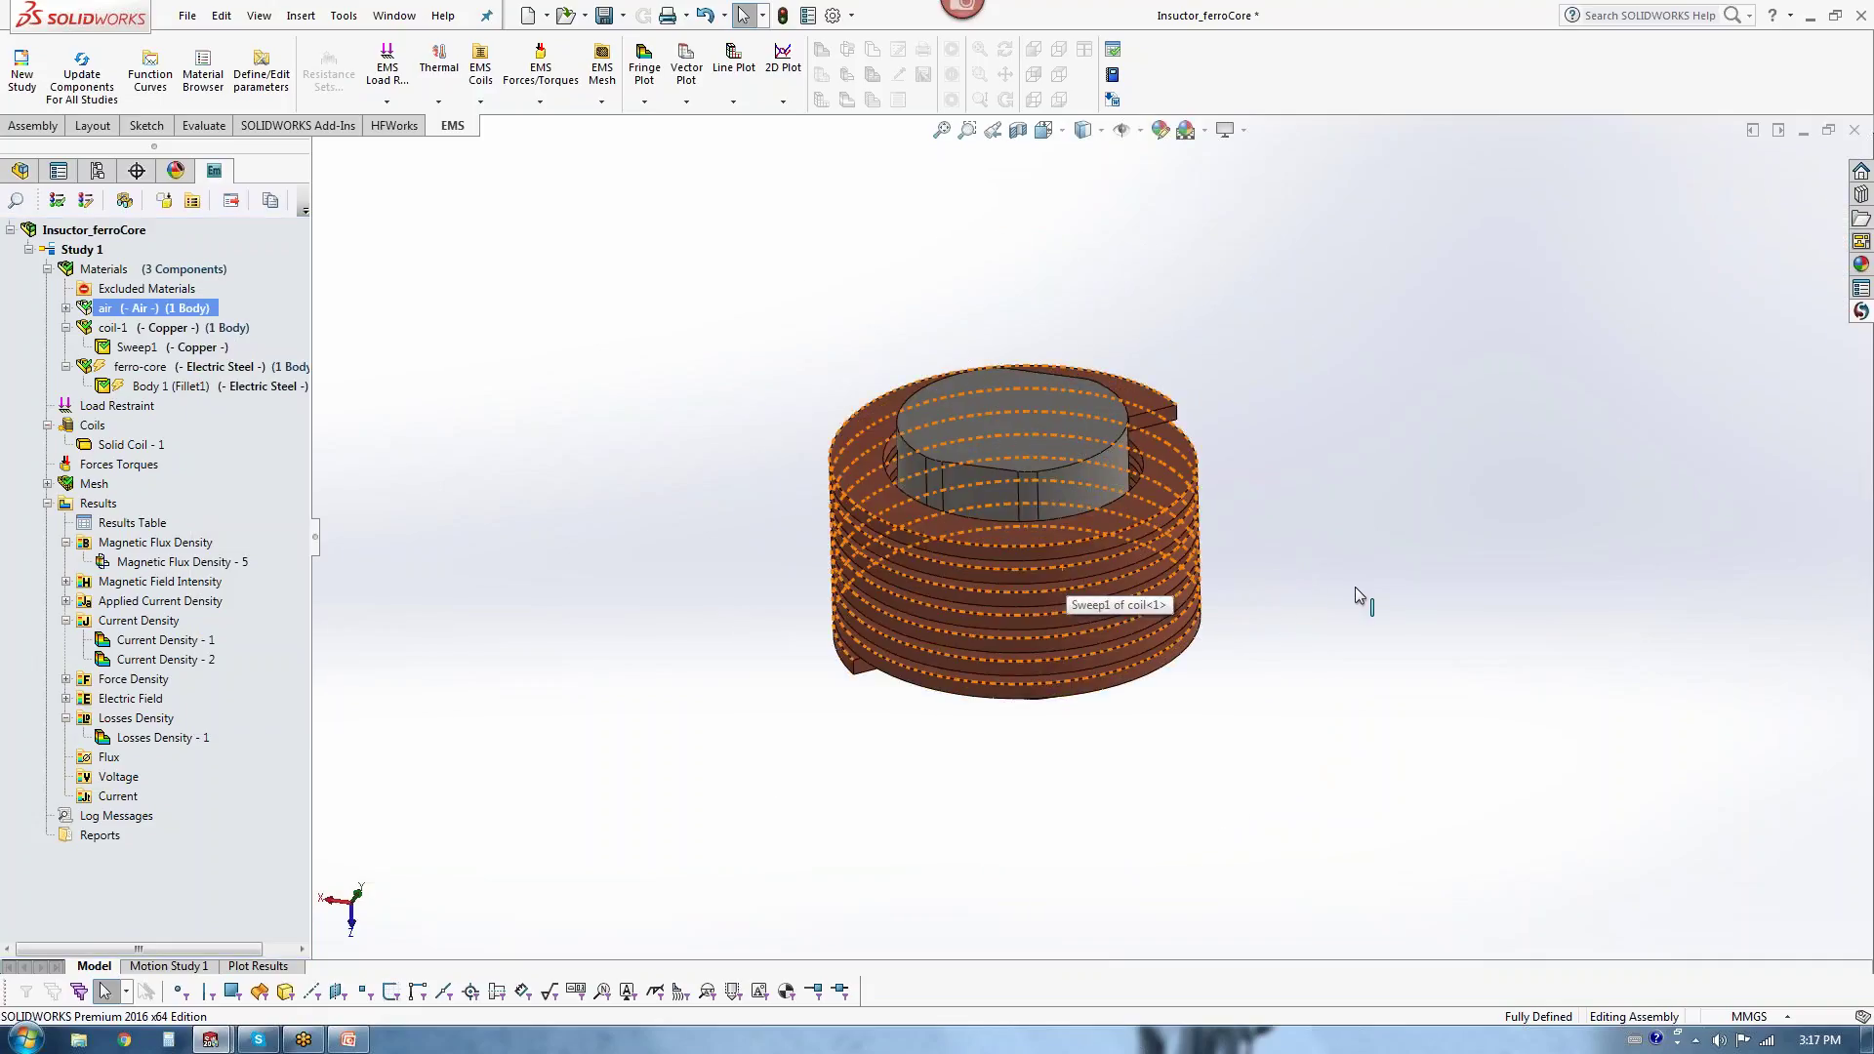
pyautogui.moveTo(1054, 798); pyautogui.dragTo(1050, 745, button='middle')
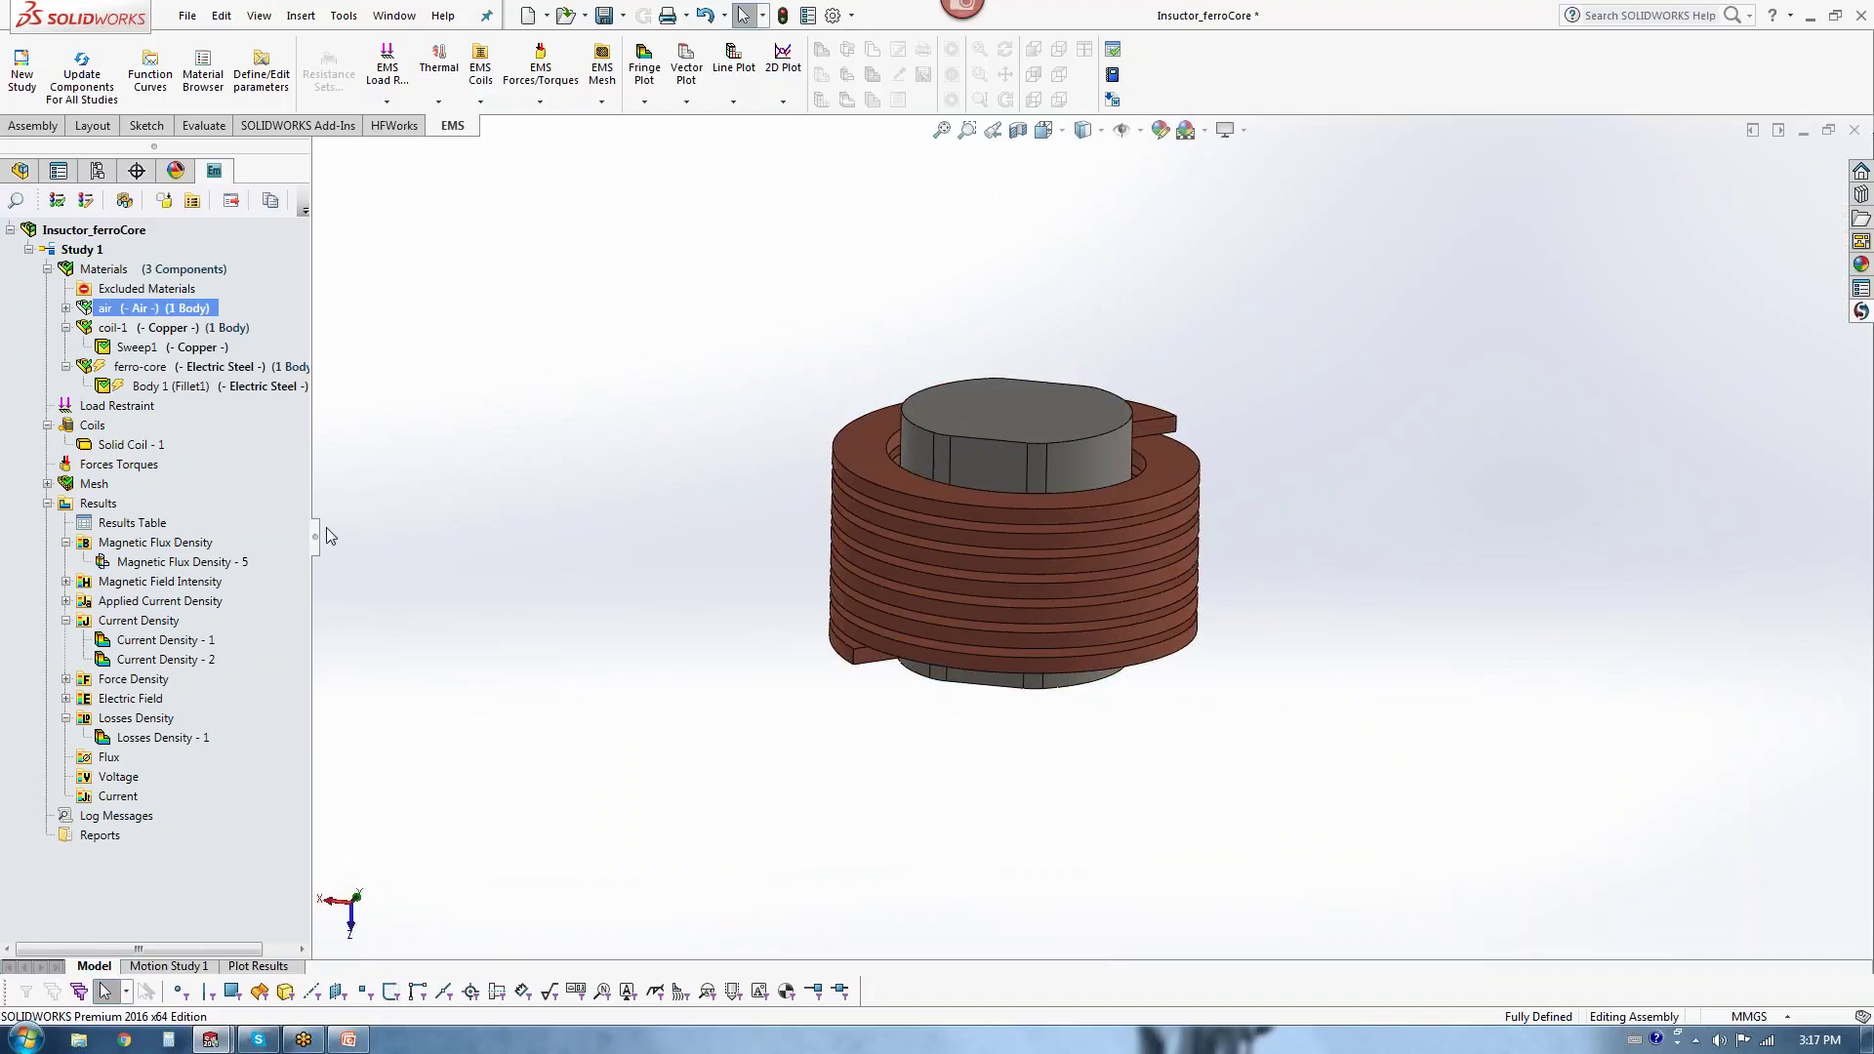
pyautogui.rightClick(128, 445)
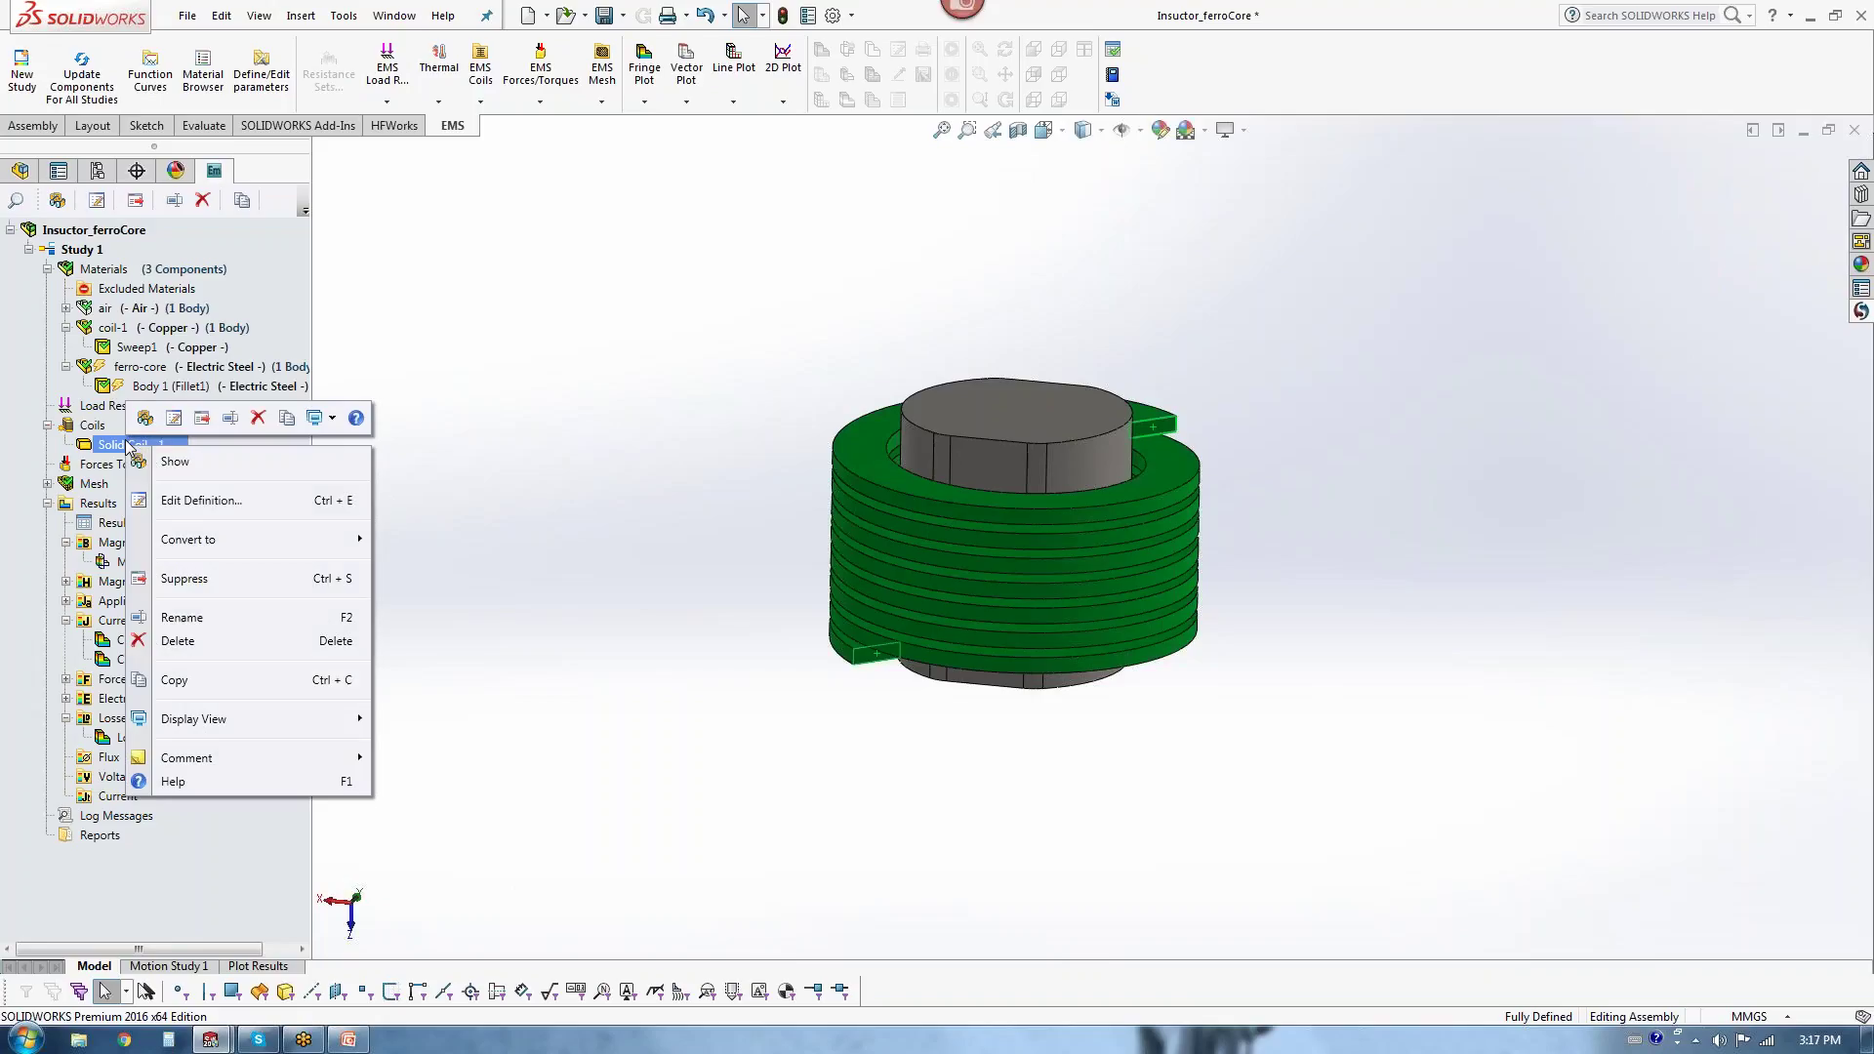
pyautogui.click(186, 501)
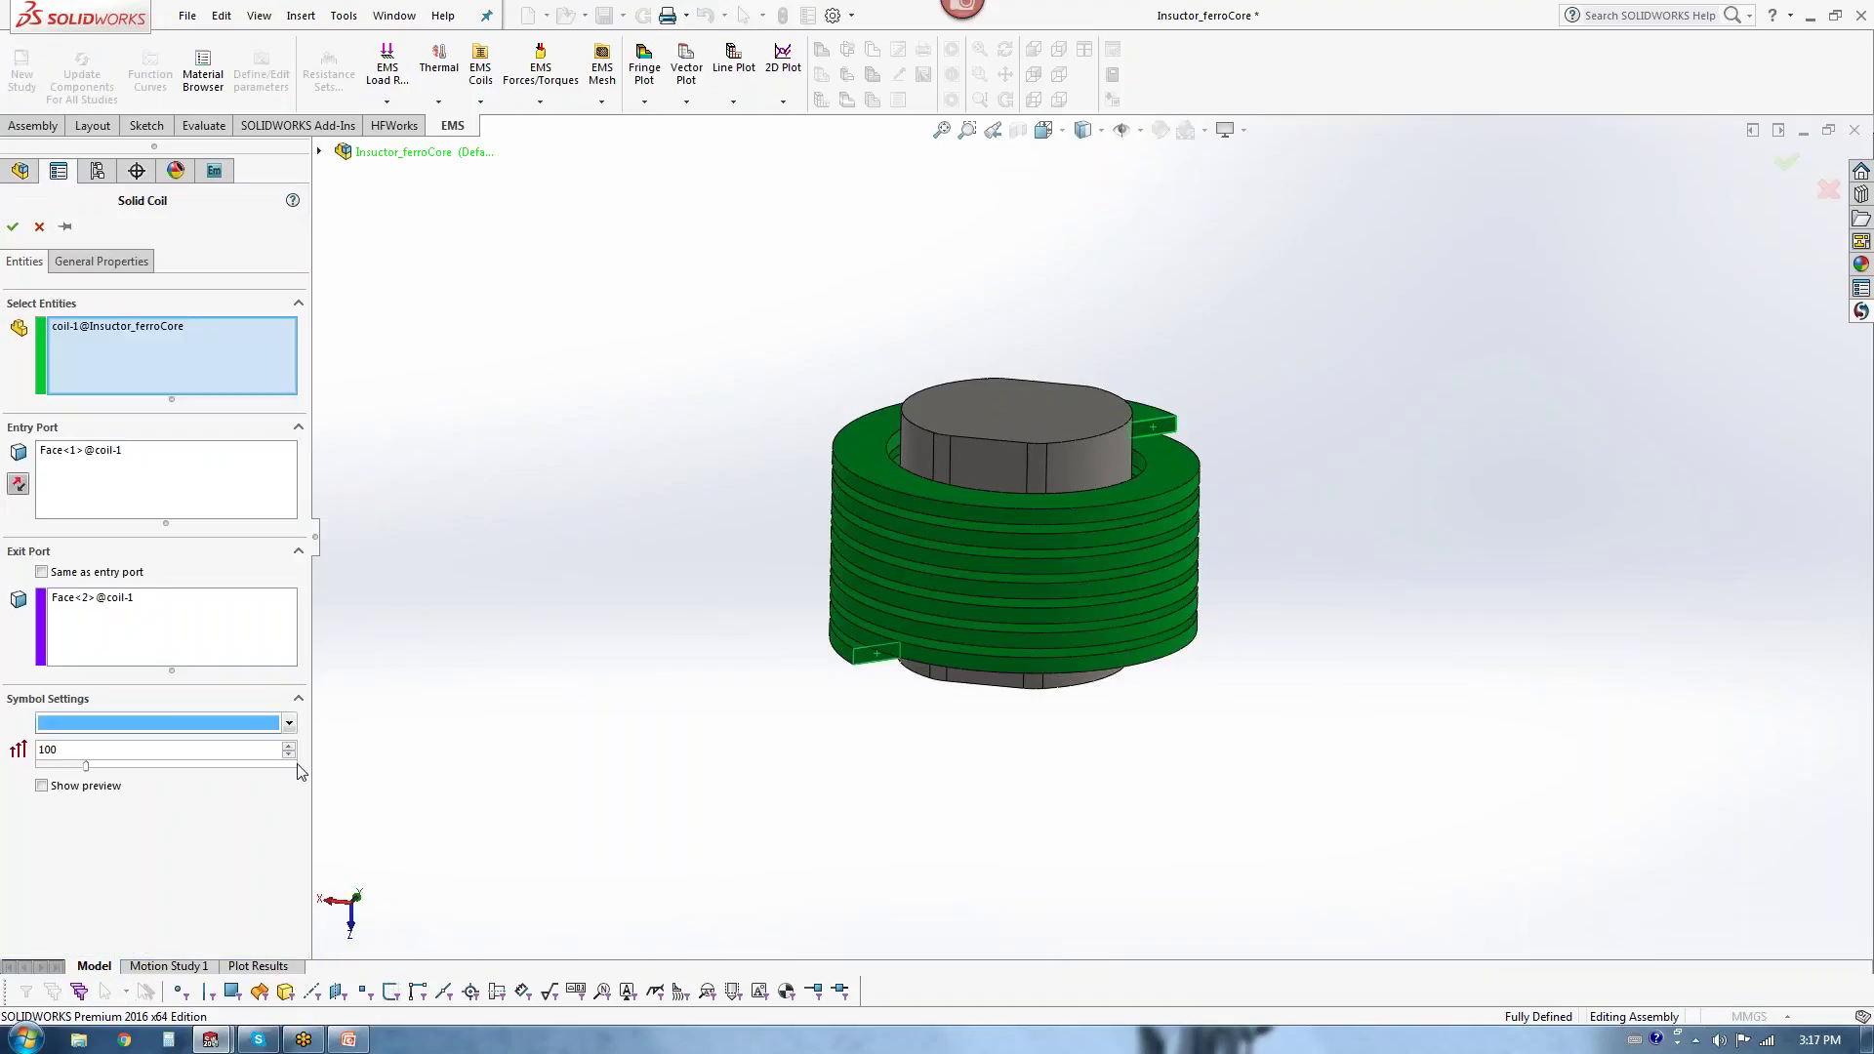
pyautogui.click(80, 790)
pyautogui.moveTo(706, 705)
pyautogui.mouseDown(button='middle')
pyautogui.moveTo(707, 640)
pyautogui.moveTo(741, 699)
pyautogui.mouseUp(button='middle')
pyautogui.scroll(3, 982, 687)
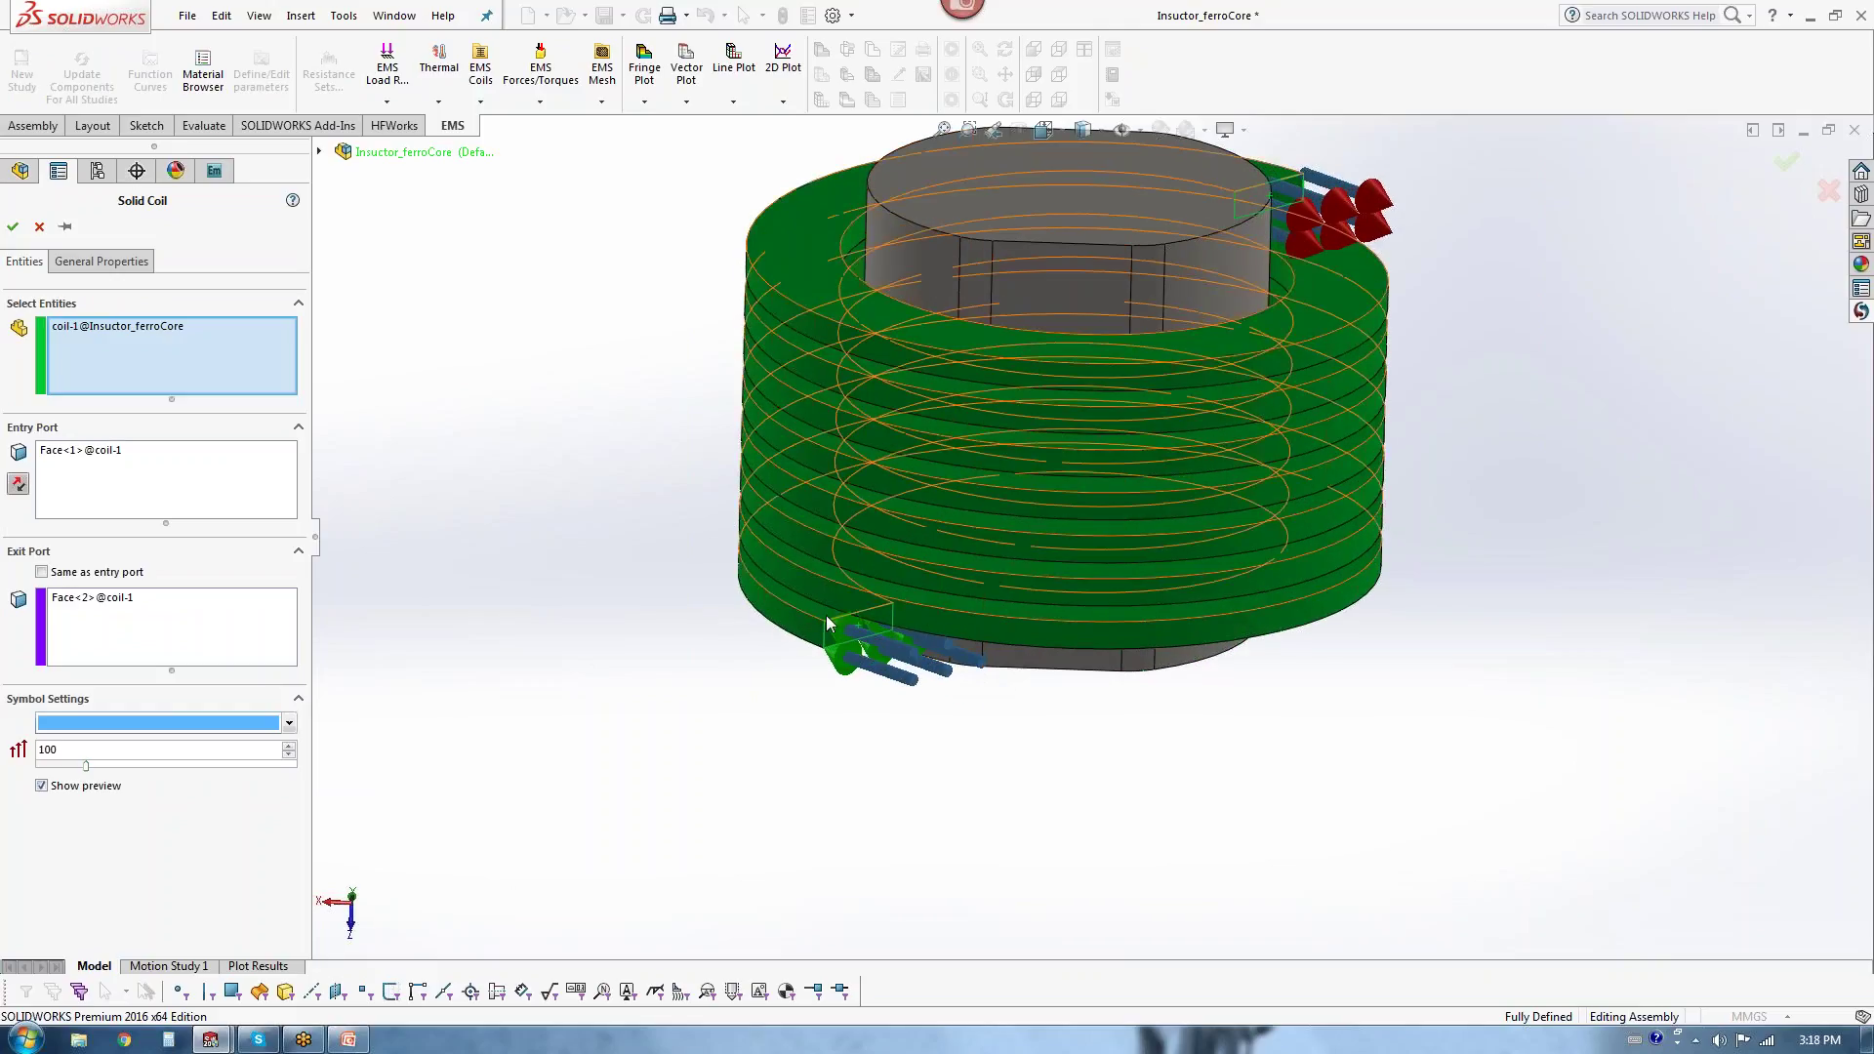
# Step: Review the solid coil's selected body, entry port, exit port and general properties, leaving the definition without changes
pyautogui.click(78, 328)
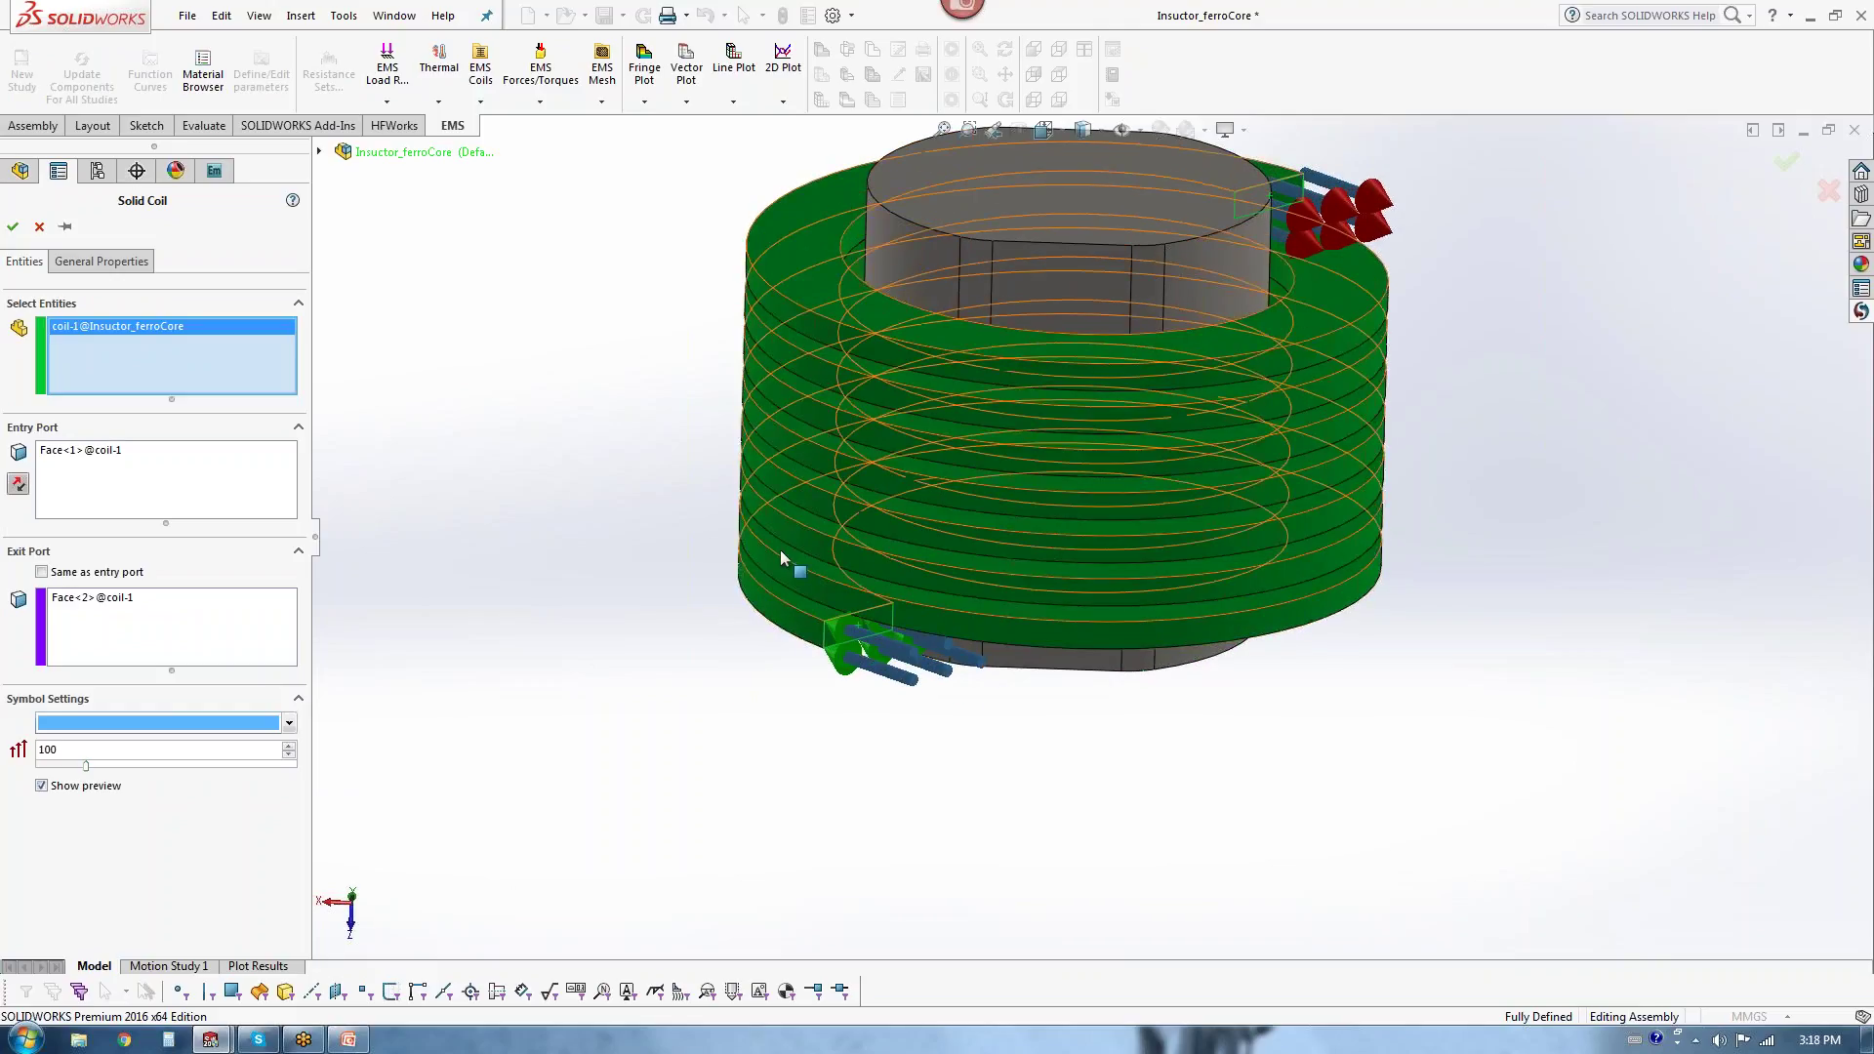
pyautogui.click(71, 453)
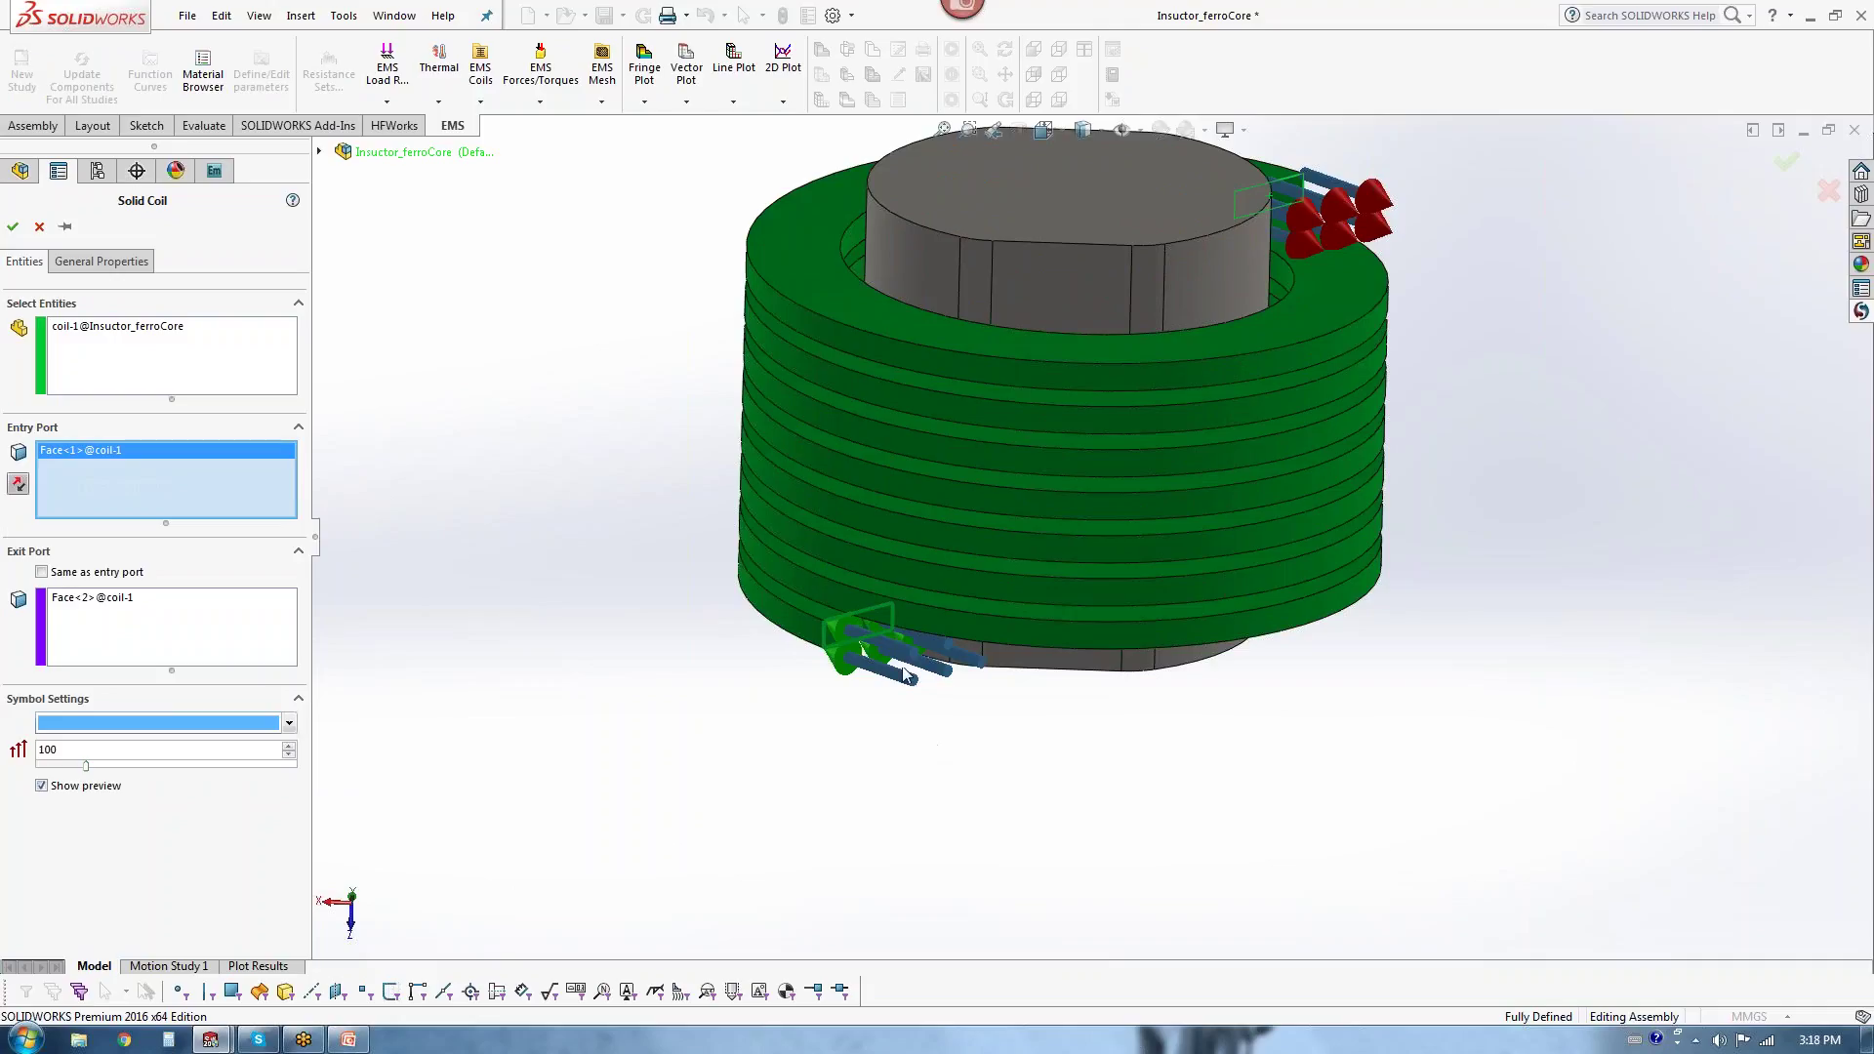
pyautogui.click(99, 606)
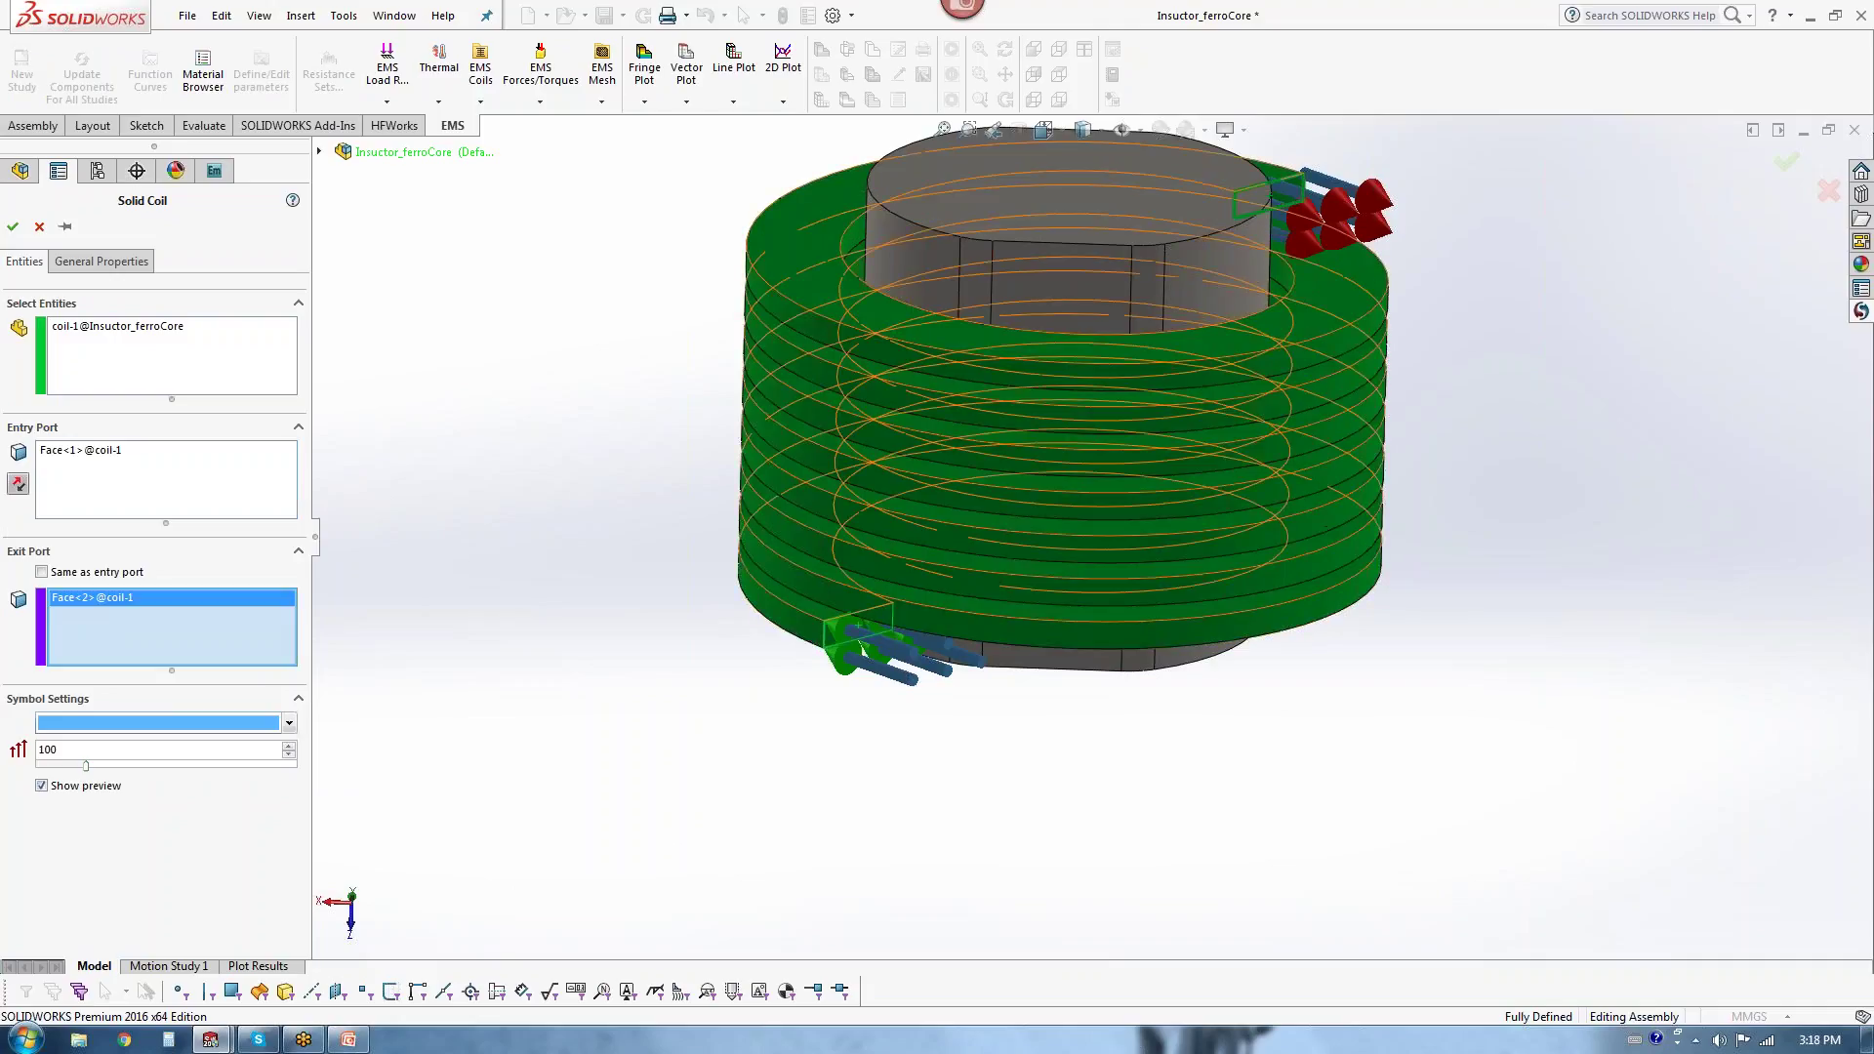
pyautogui.moveTo(1493, 532); pyautogui.dragTo(1464, 586, button='middle')
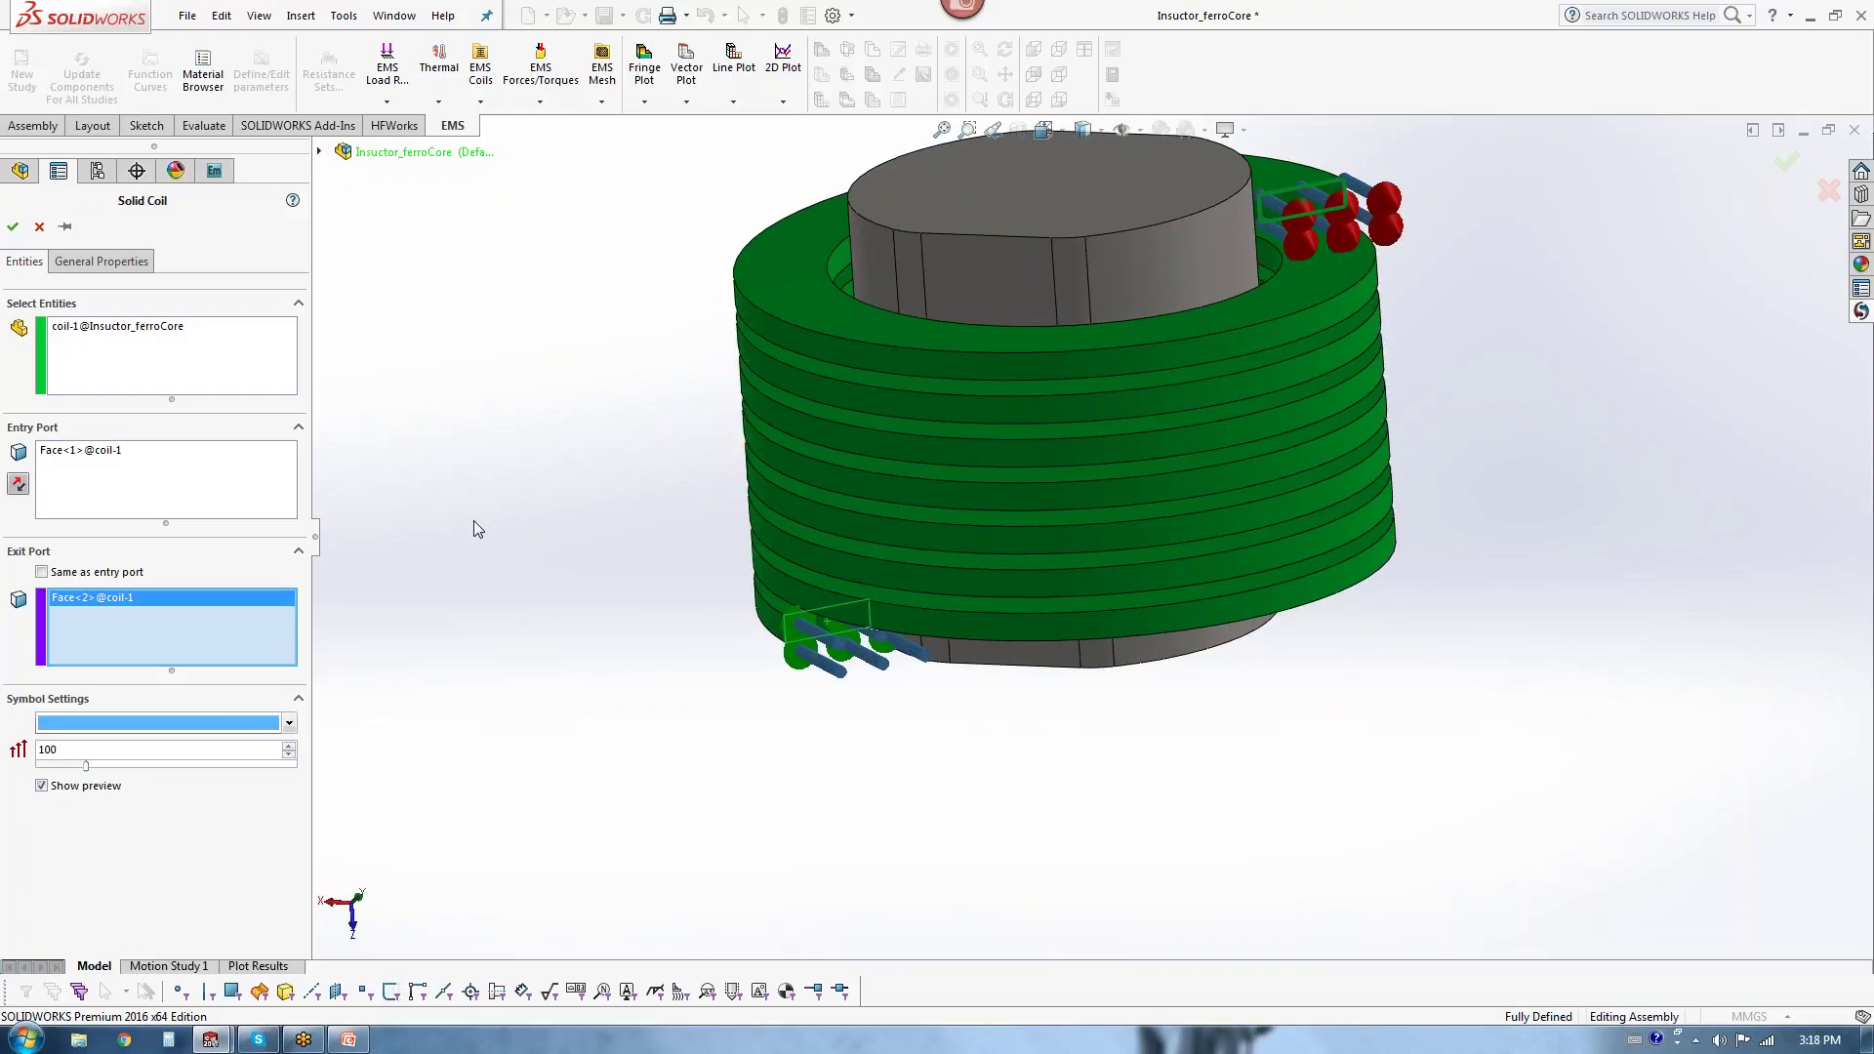
pyautogui.click(92, 261)
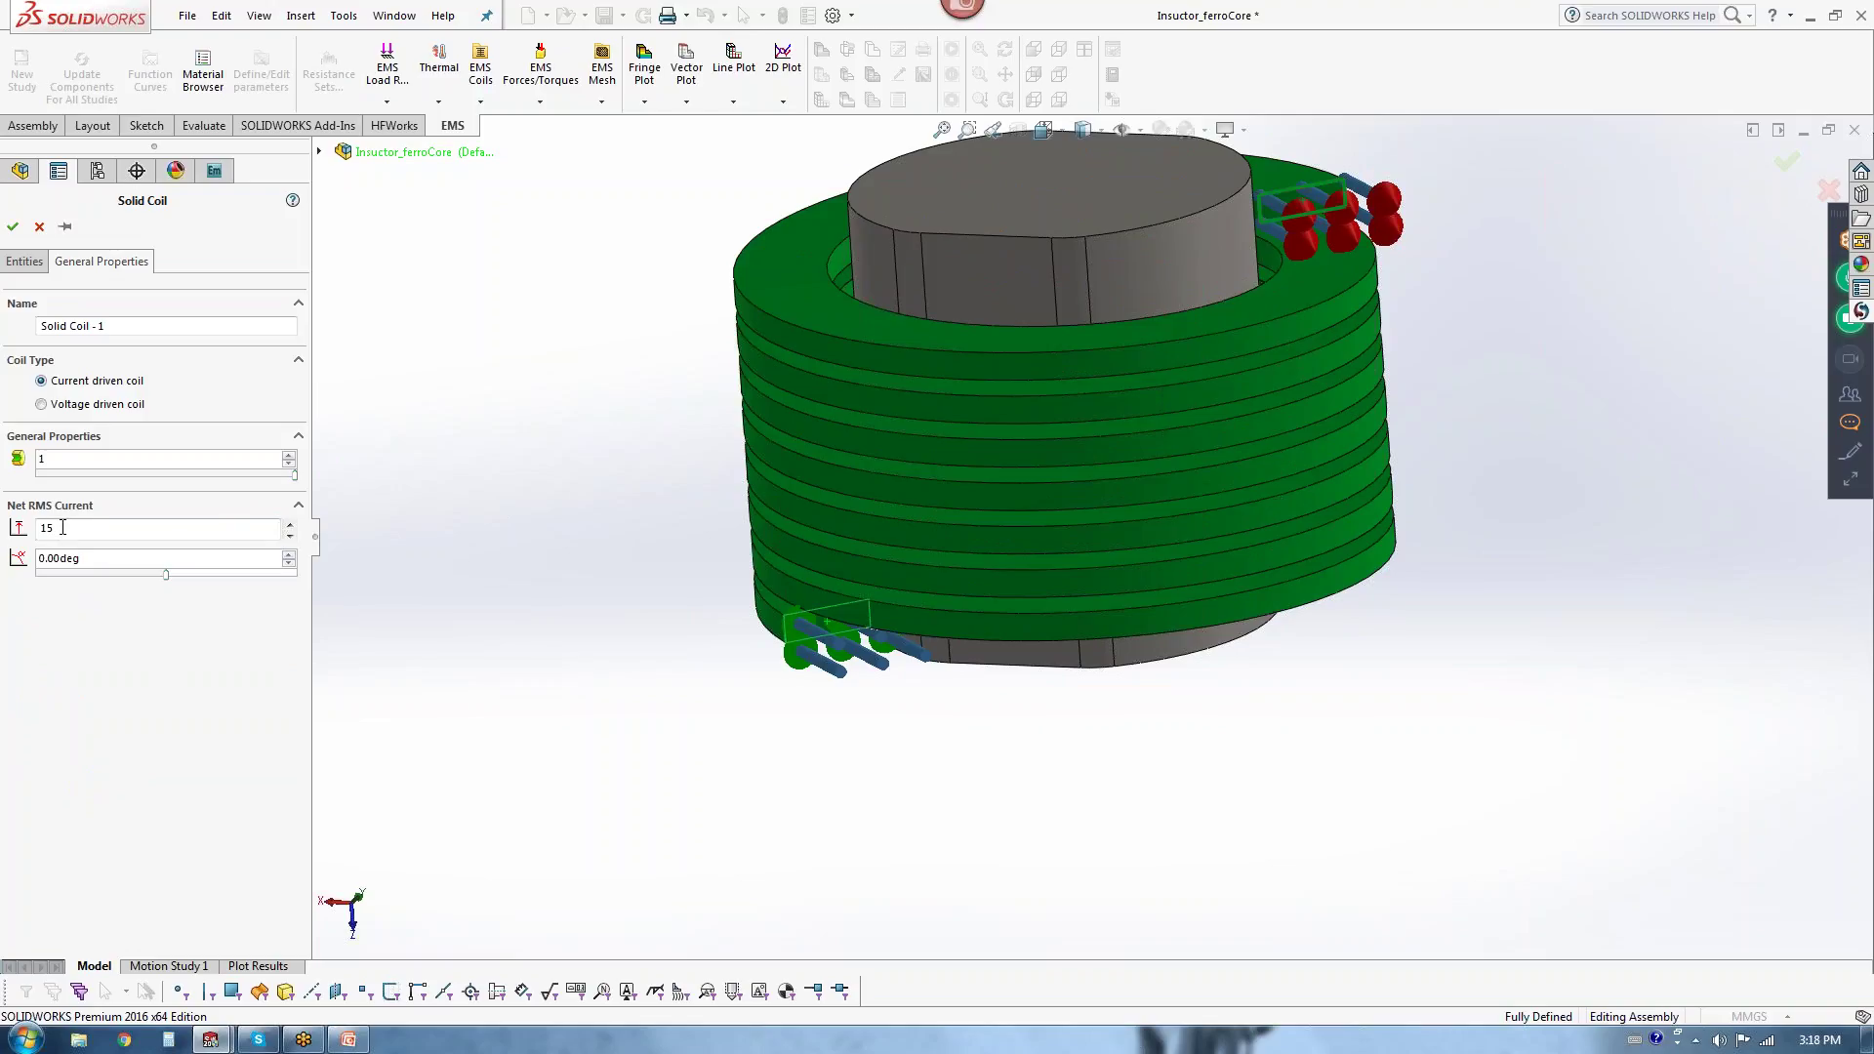
pyautogui.click(39, 228)
# Step: Display the study's mesh on the coil and core, inspect it from above, and hide it again
pyautogui.moveTo(633, 525); pyautogui.dragTo(654, 500, button='middle')
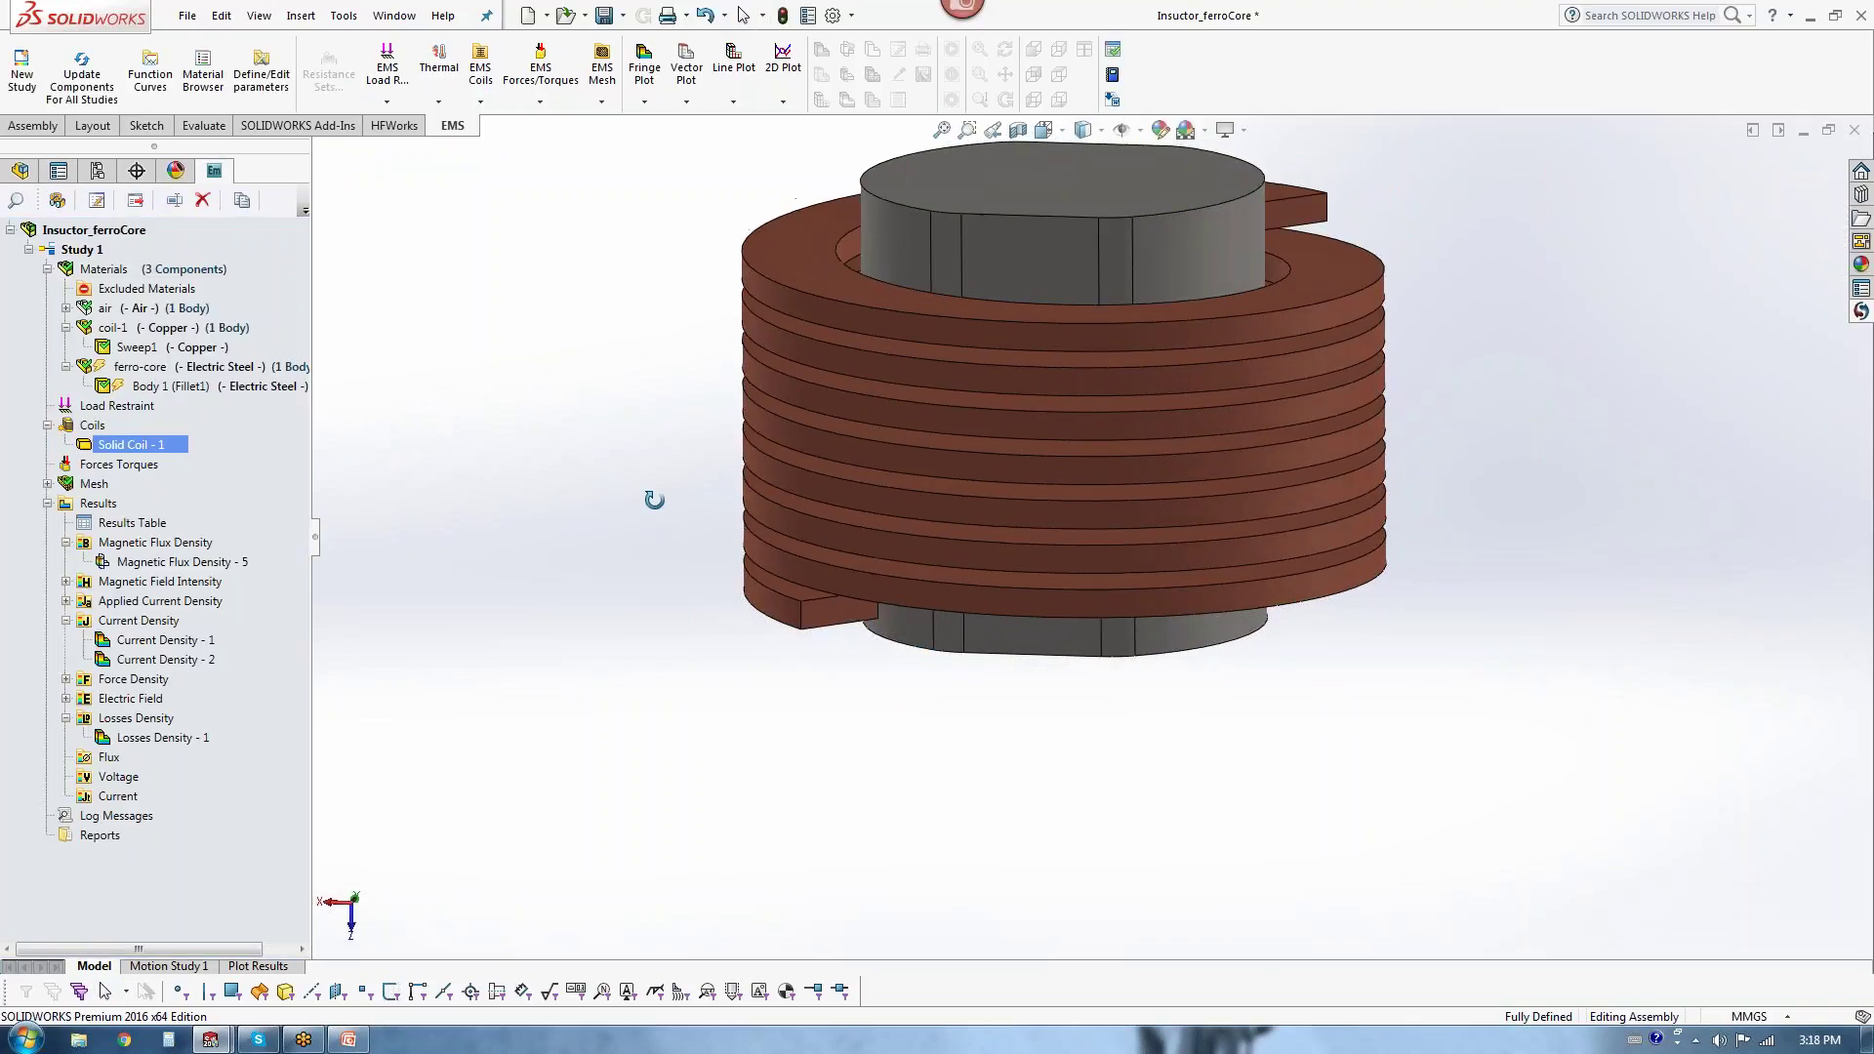
pyautogui.scroll(1, 654, 500)
pyautogui.scroll(-2, 1275, 259)
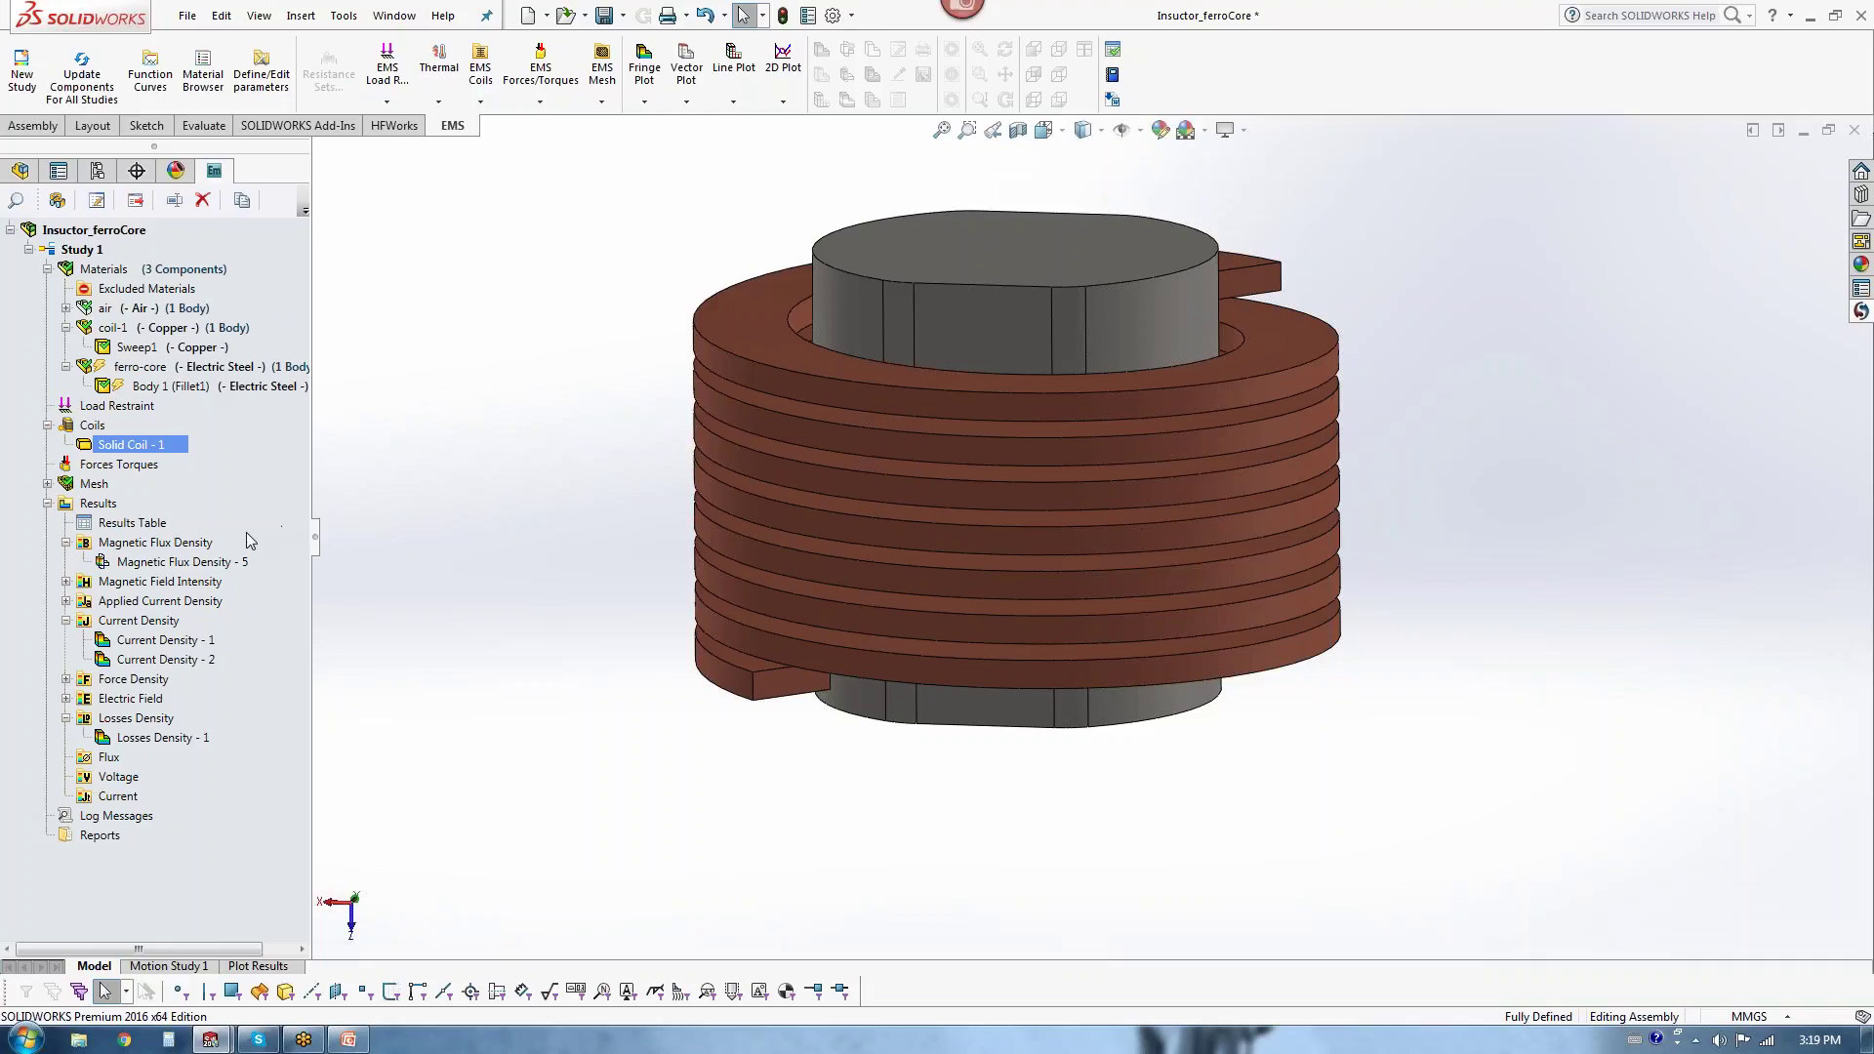
pyautogui.rightClick(102, 484)
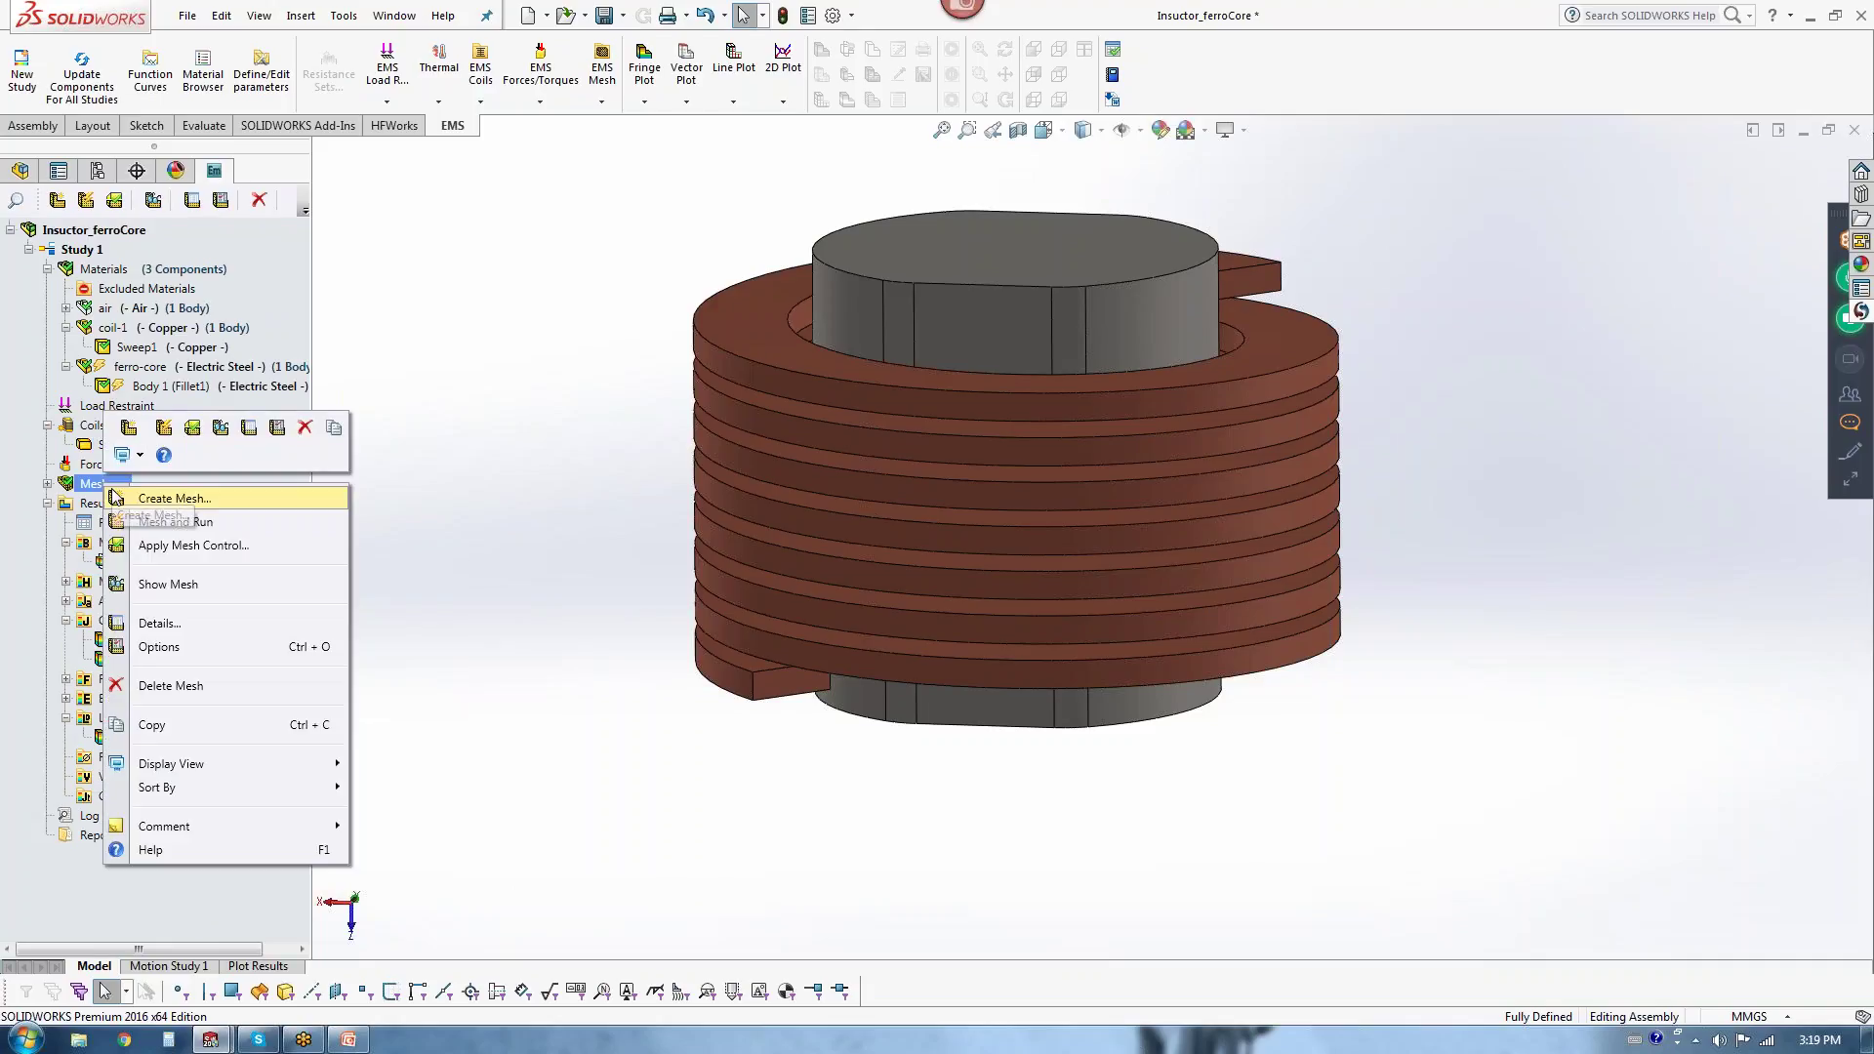
pyautogui.click(161, 585)
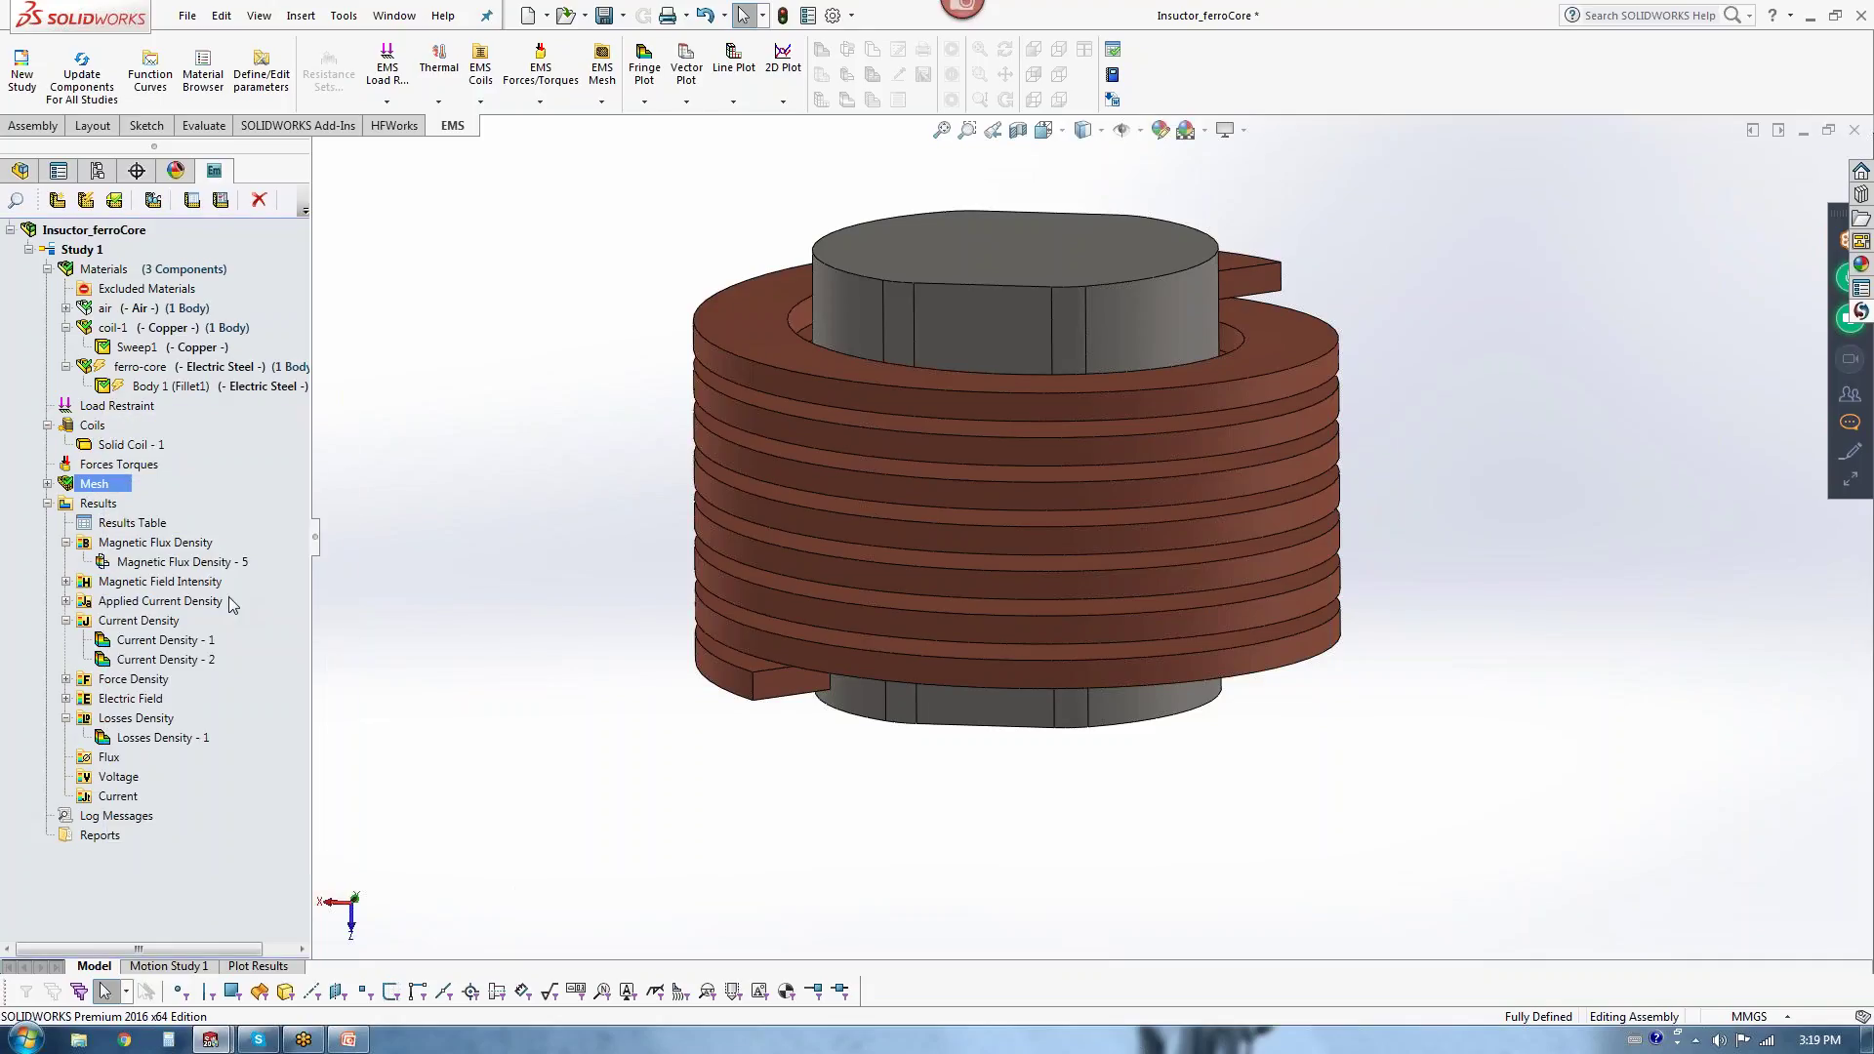
pyautogui.moveTo(582, 571); pyautogui.dragTo(593, 661, button='middle')
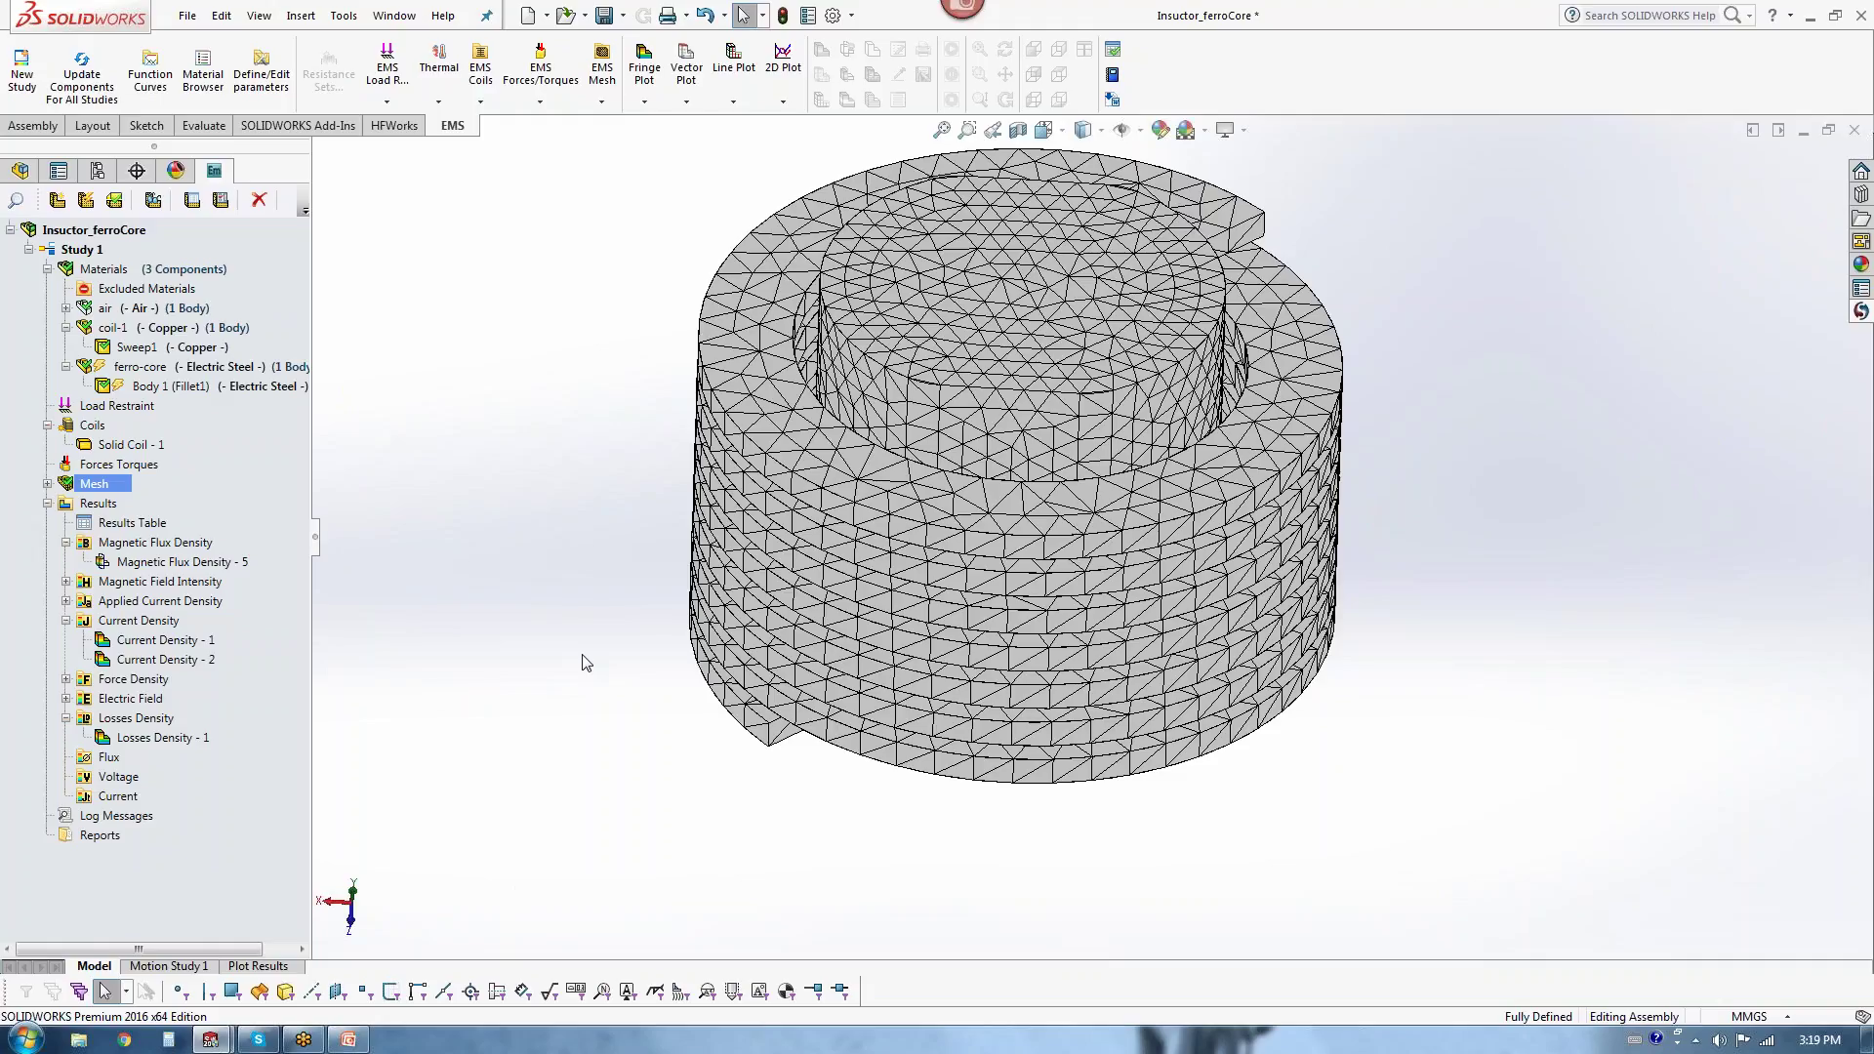
pyautogui.rightClick(95, 483)
pyautogui.click(156, 580)
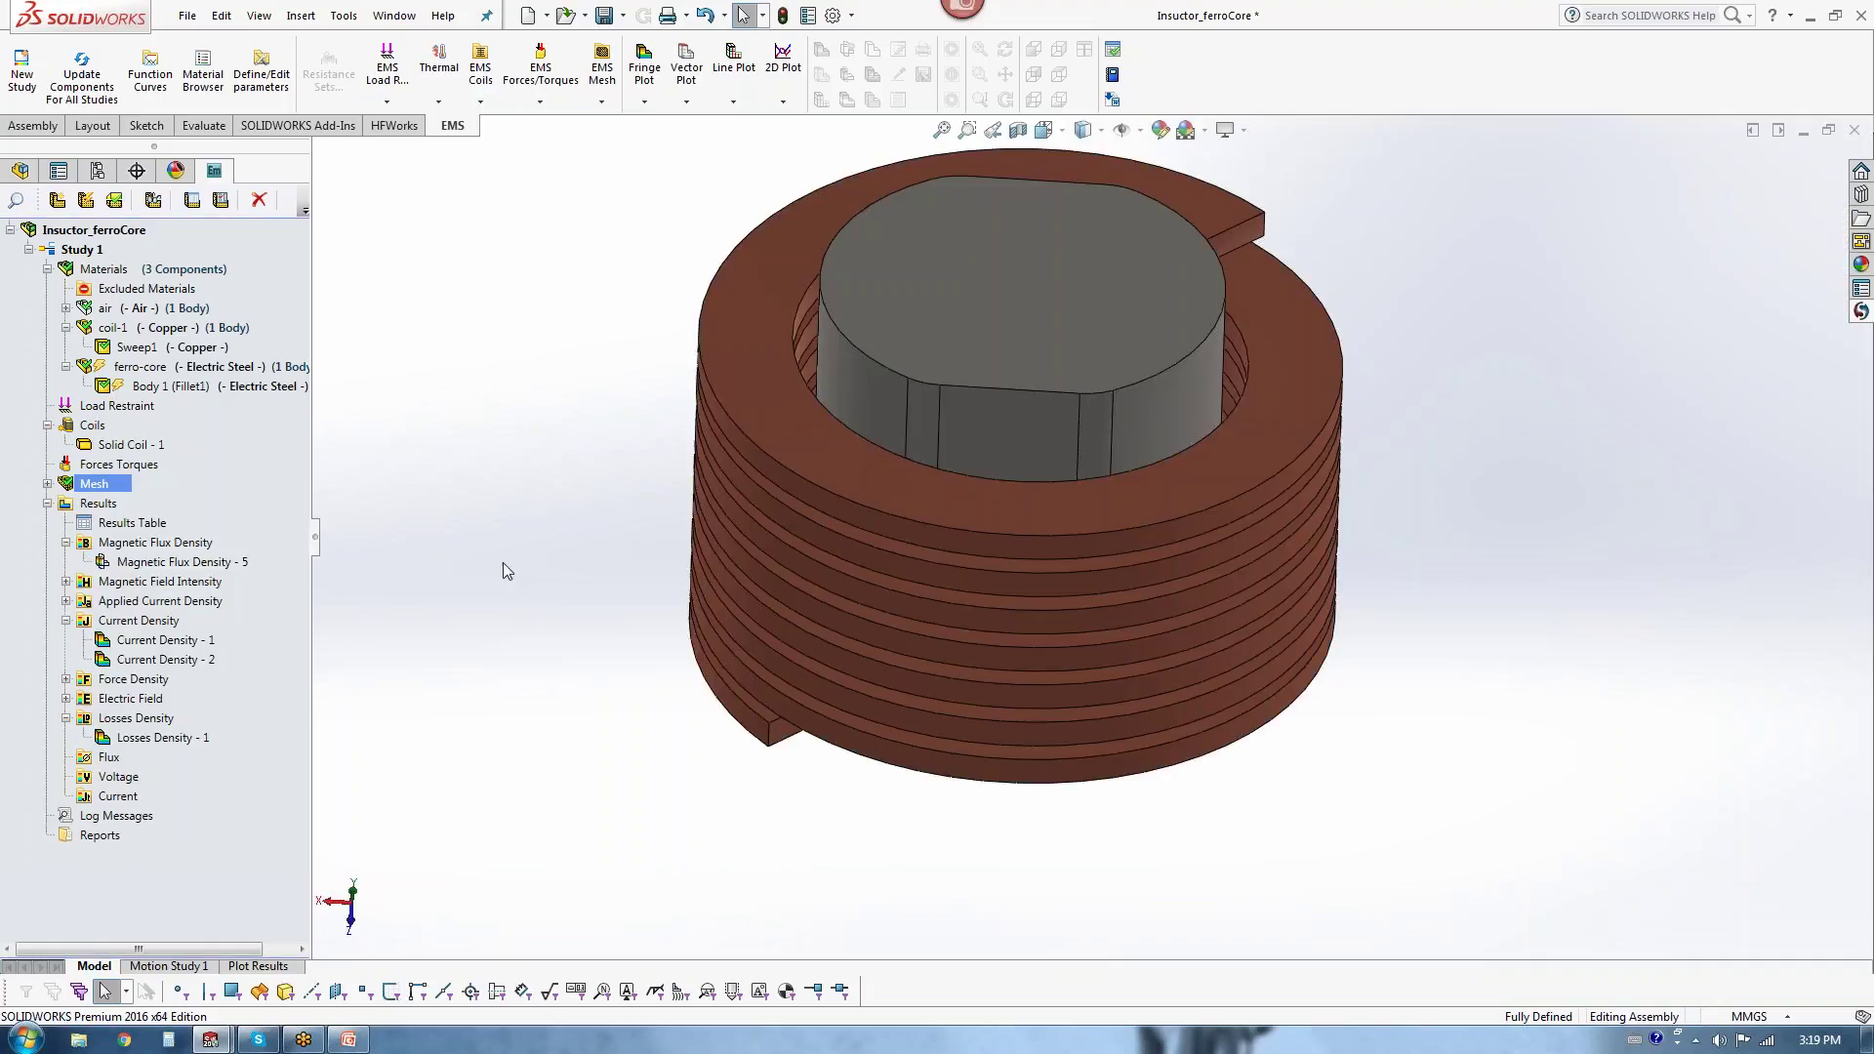
# Step: Open the Study 1 results table and review the coil's inductance, flux linkage and impedance
pyautogui.scroll(-2, 1005, 277)
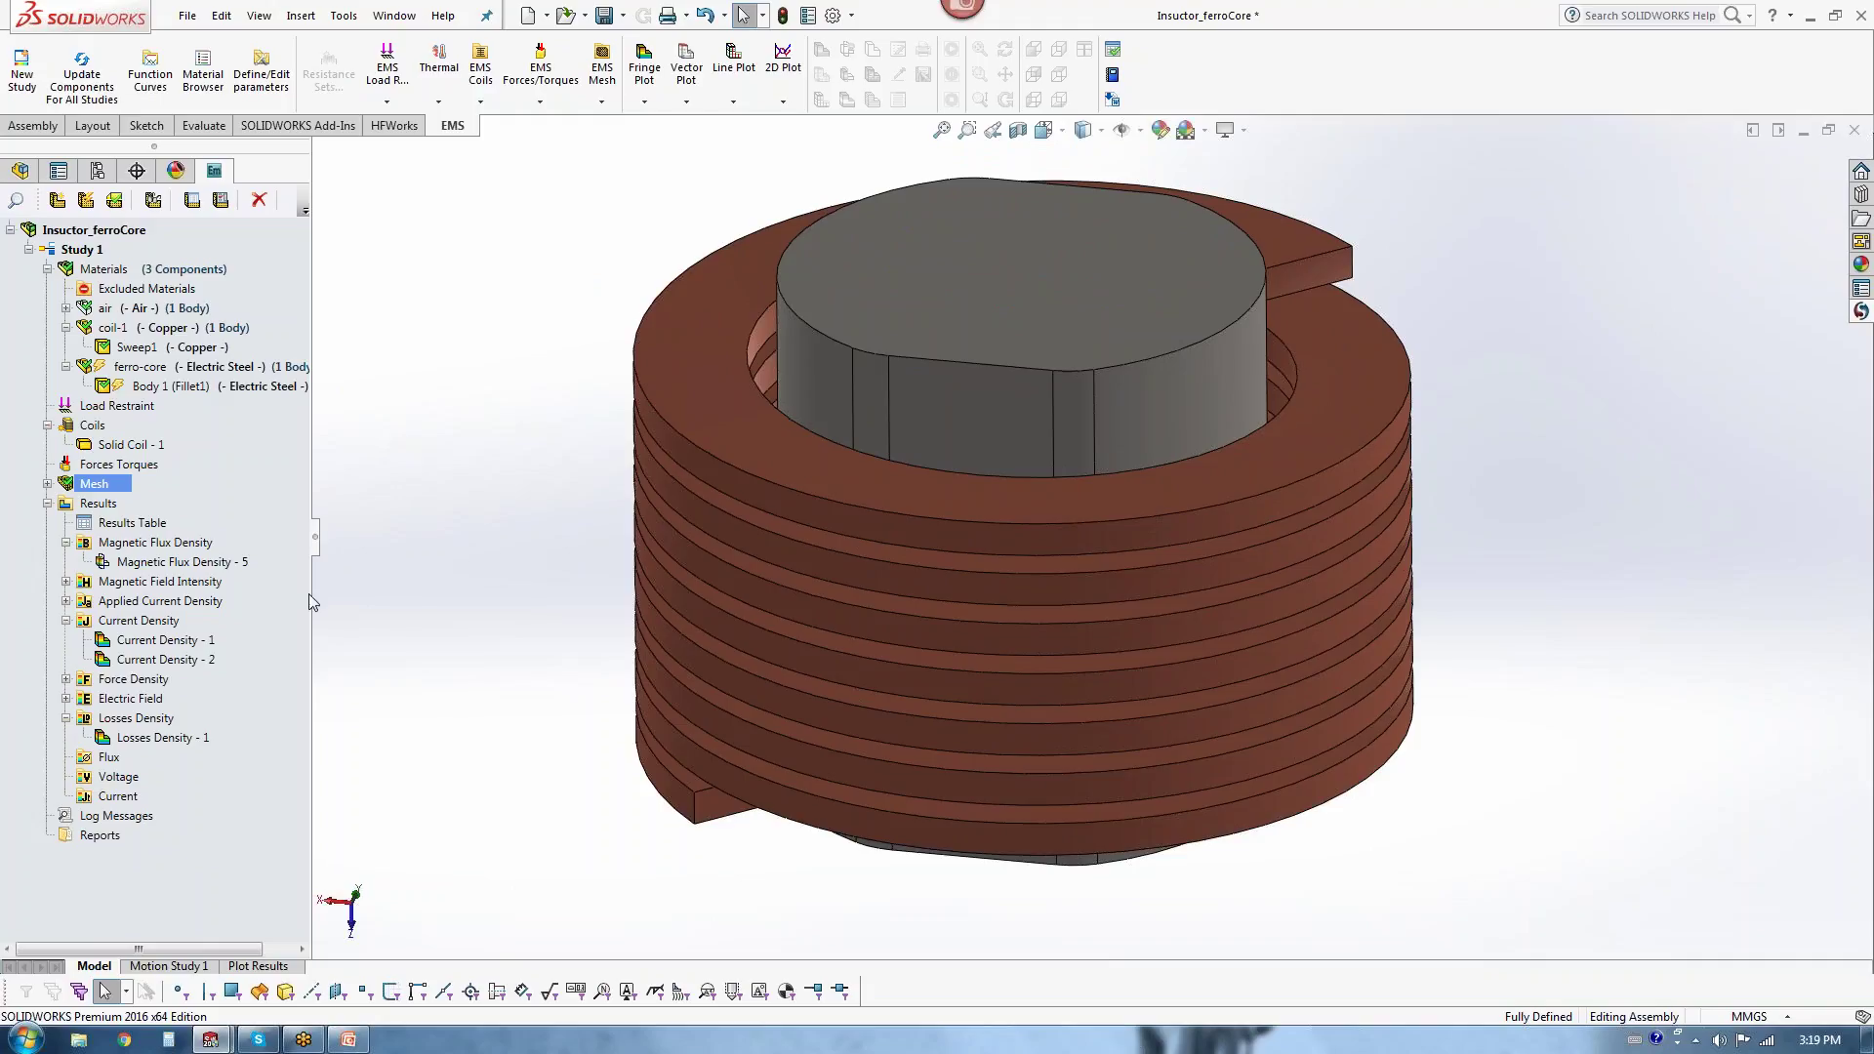
pyautogui.doubleClick(145, 528)
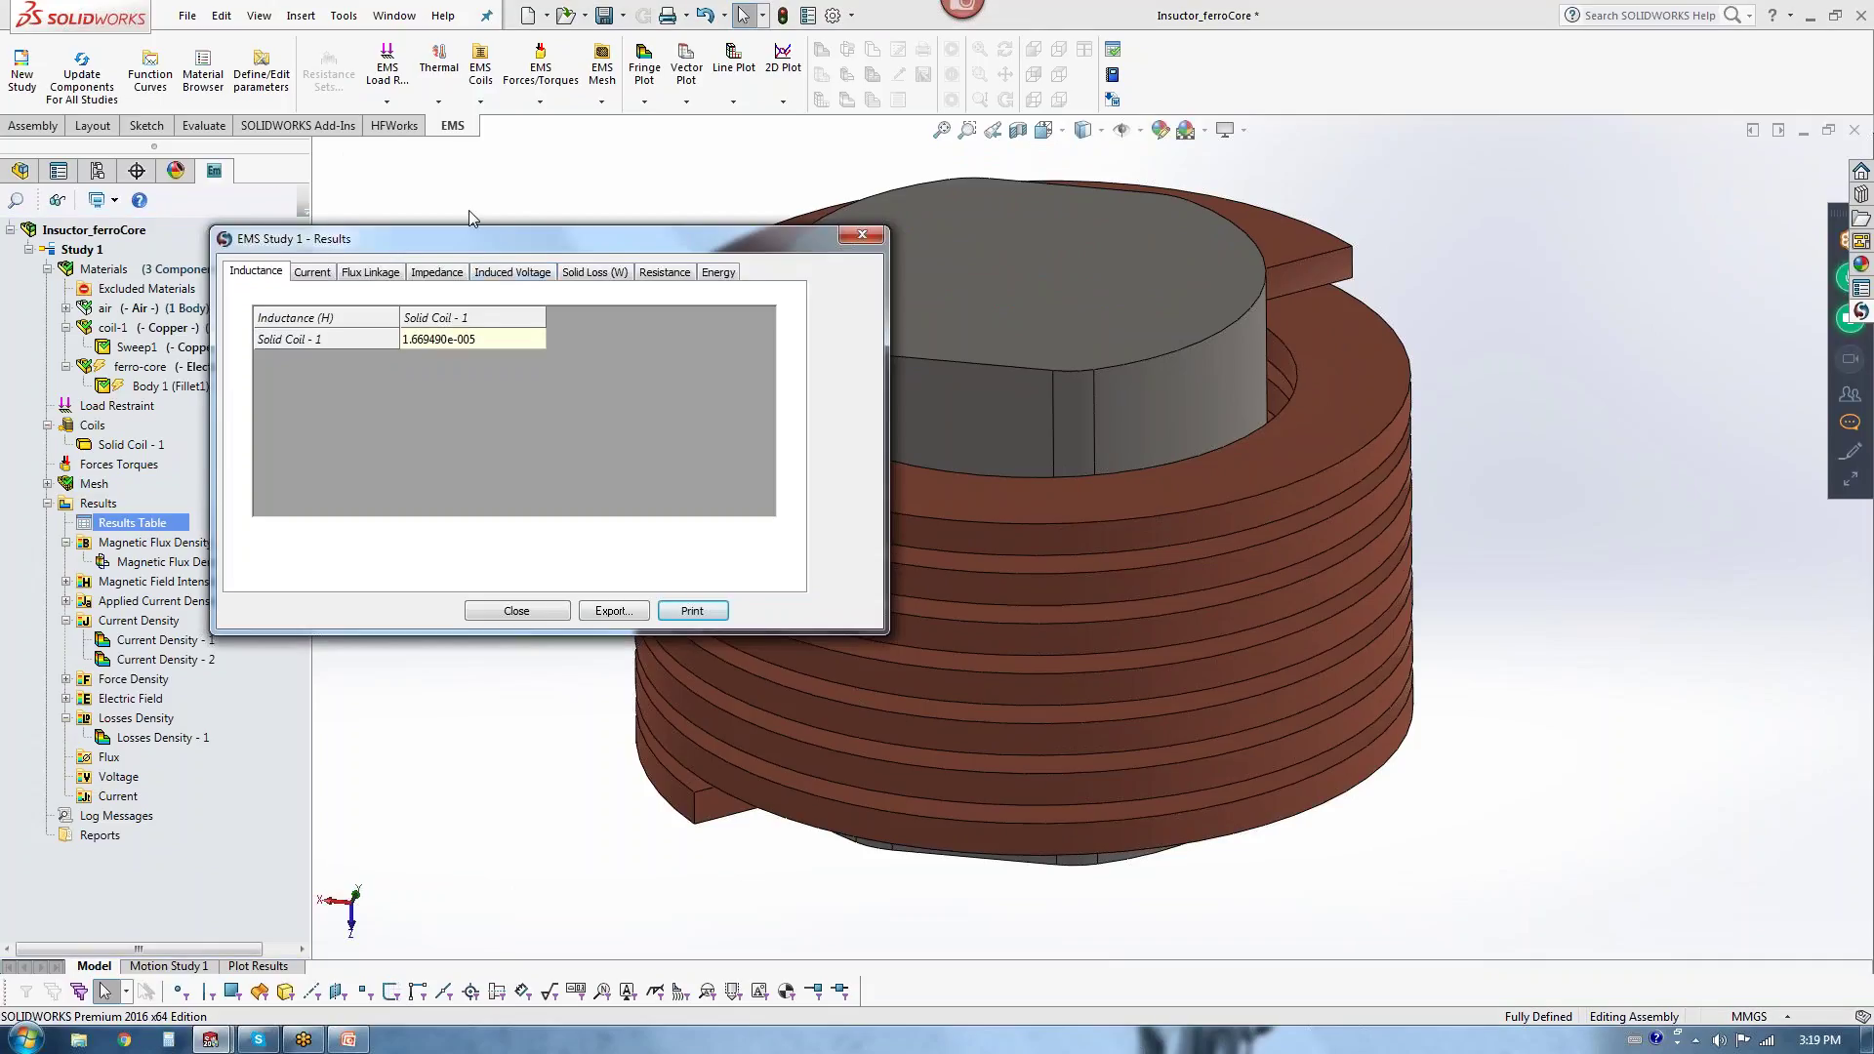
pyautogui.moveTo(492, 244); pyautogui.dragTo(435, 170)
pyautogui.click(396, 271)
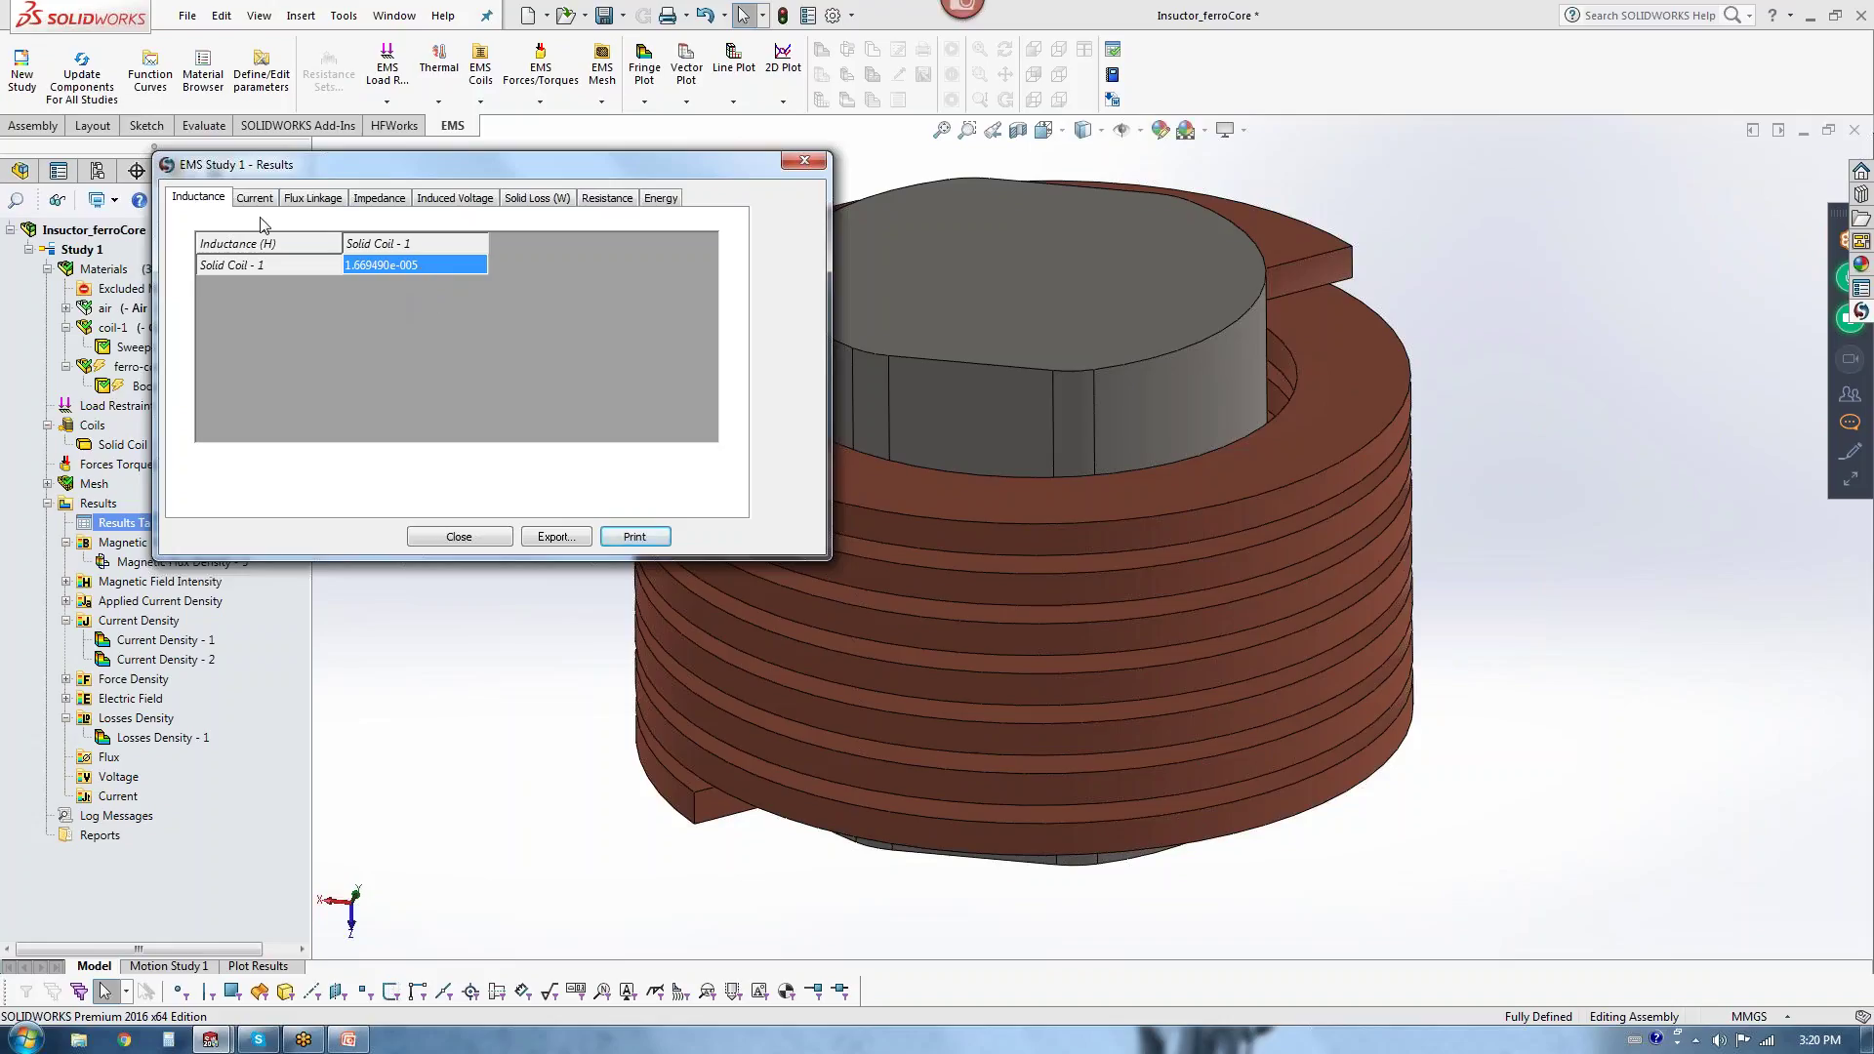
pyautogui.click(319, 200)
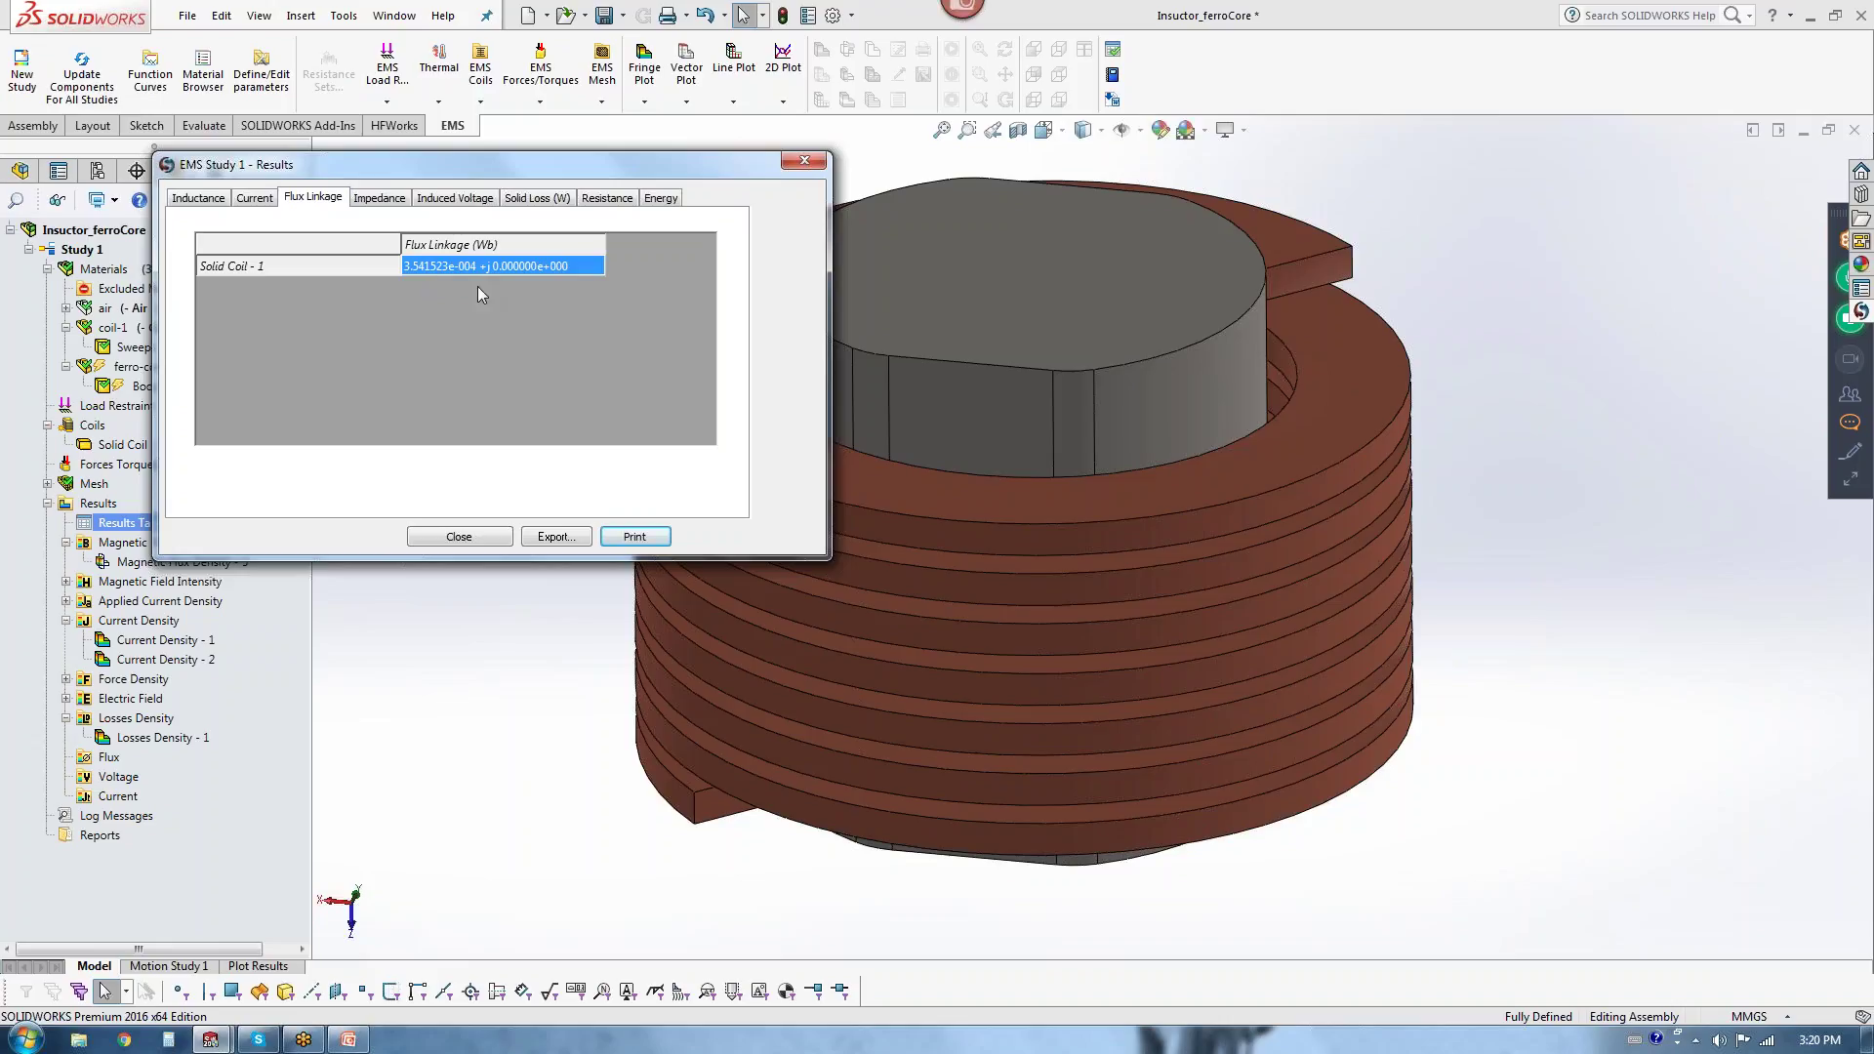
pyautogui.click(378, 198)
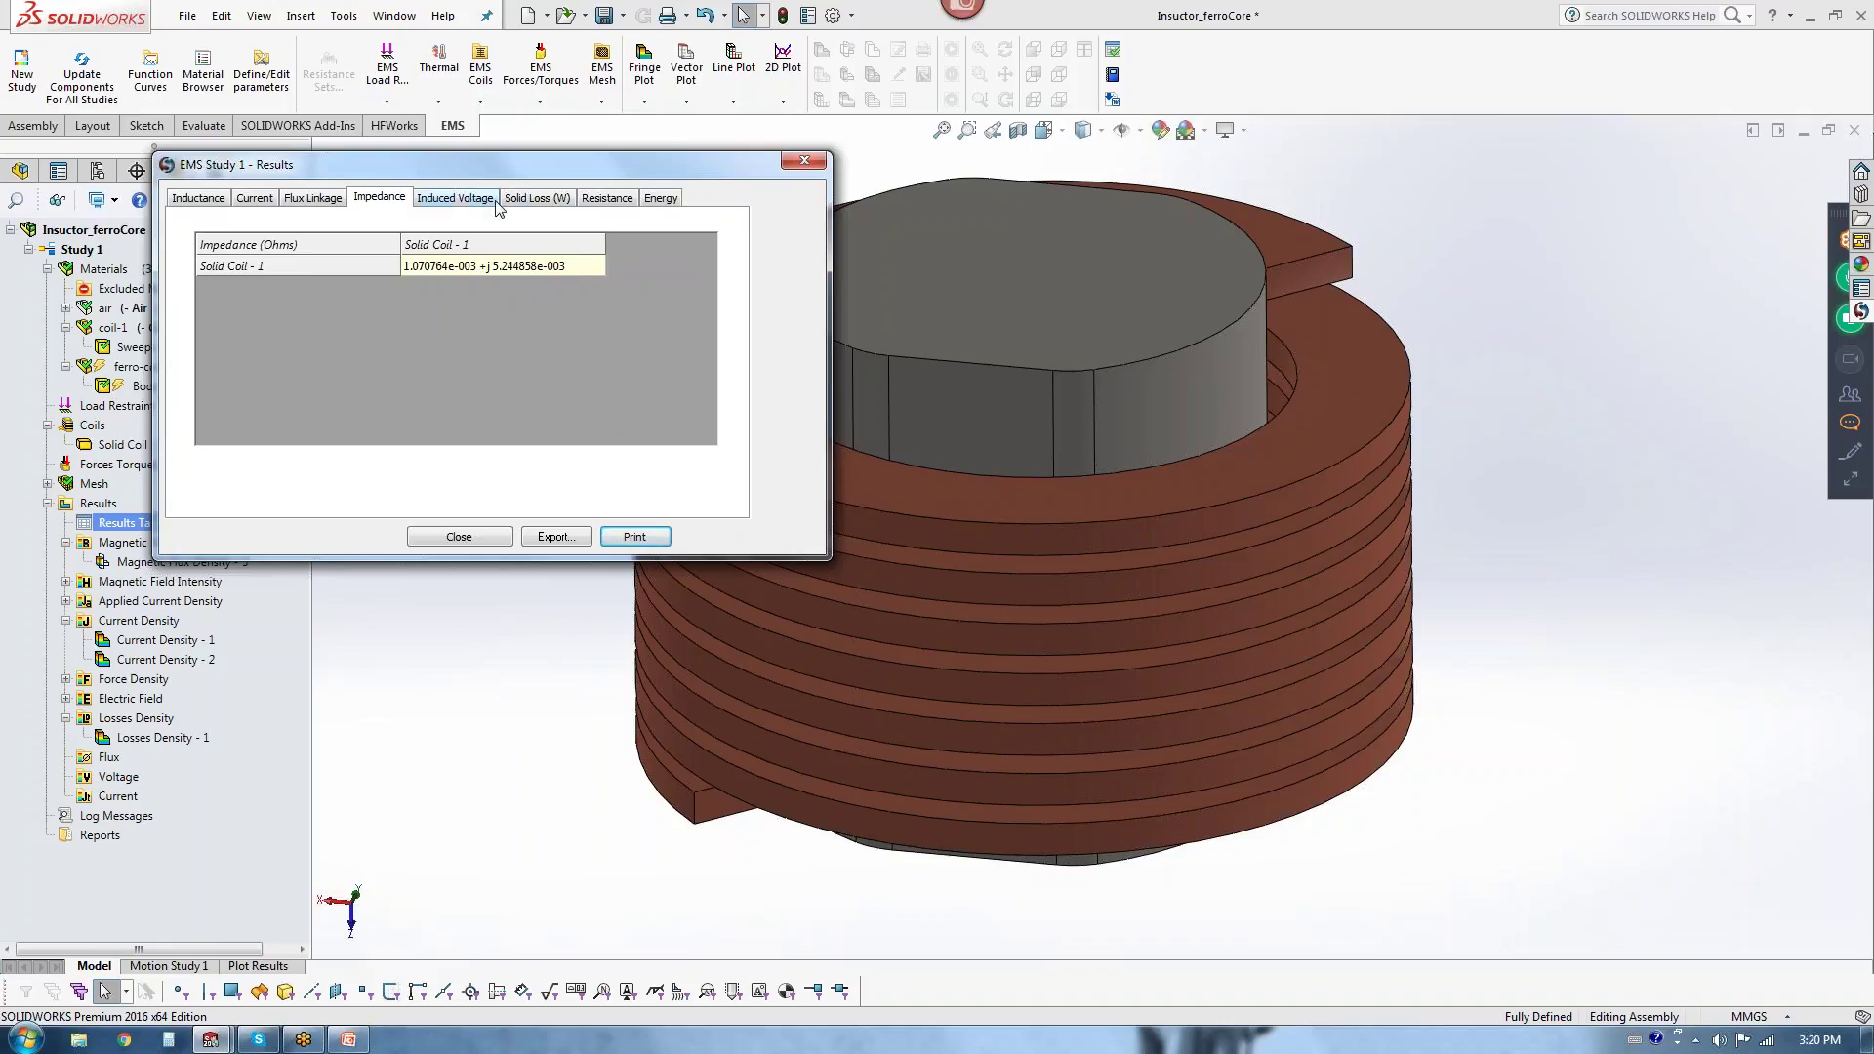
# Step: Review the solid losses of the coil and ferro-core and the coil's resistance, and close the results table
pyautogui.click(540, 198)
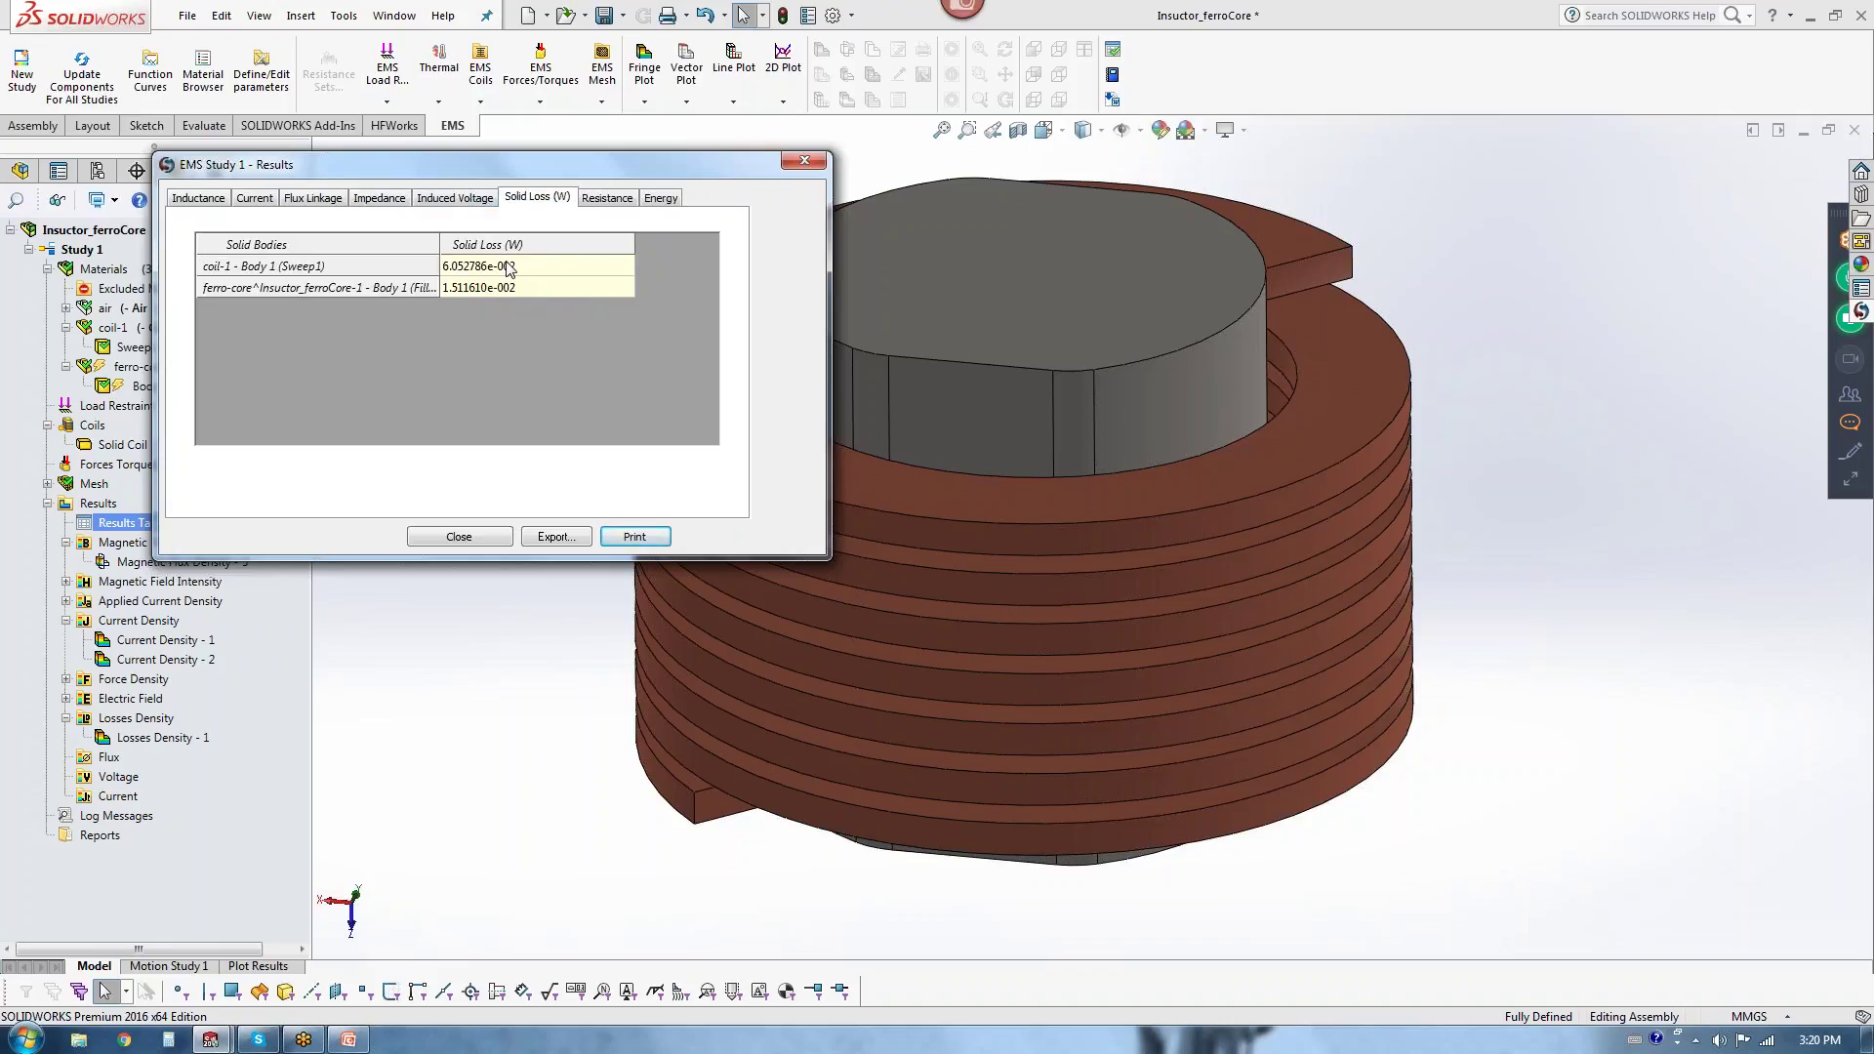
pyautogui.click(509, 267)
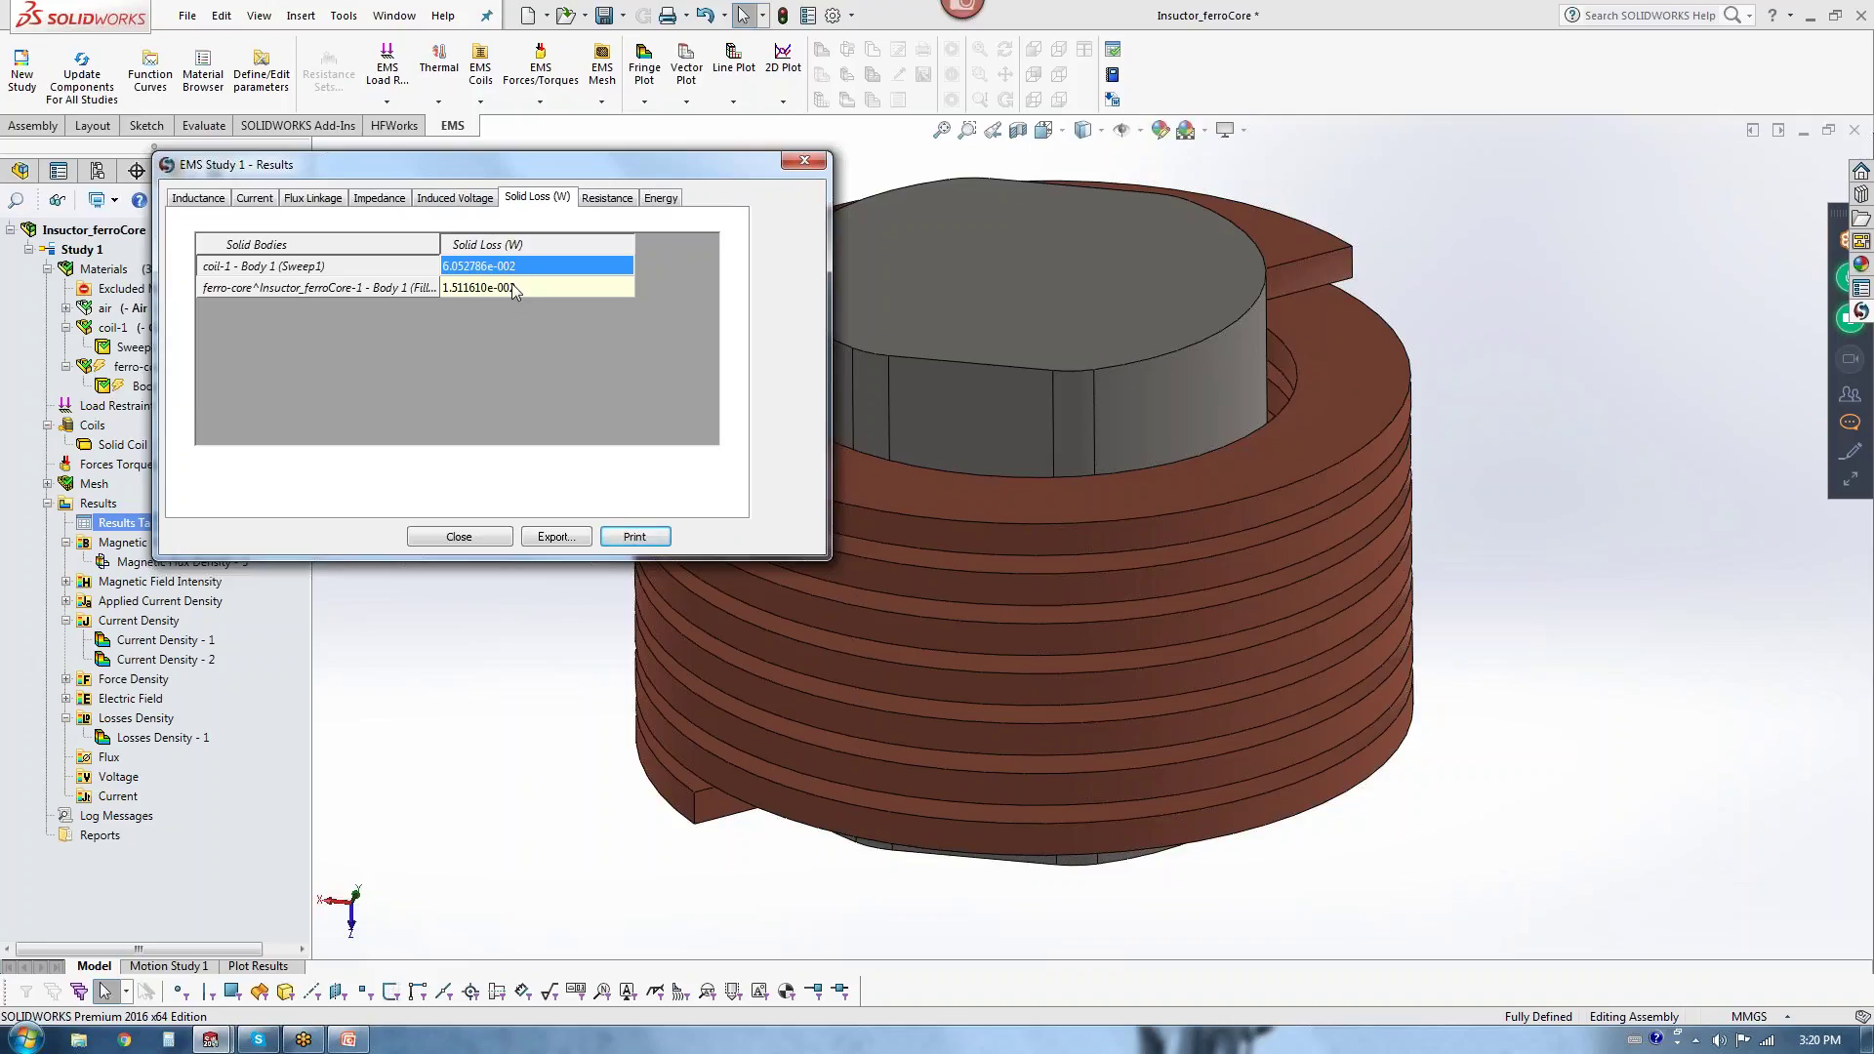
pyautogui.click(519, 290)
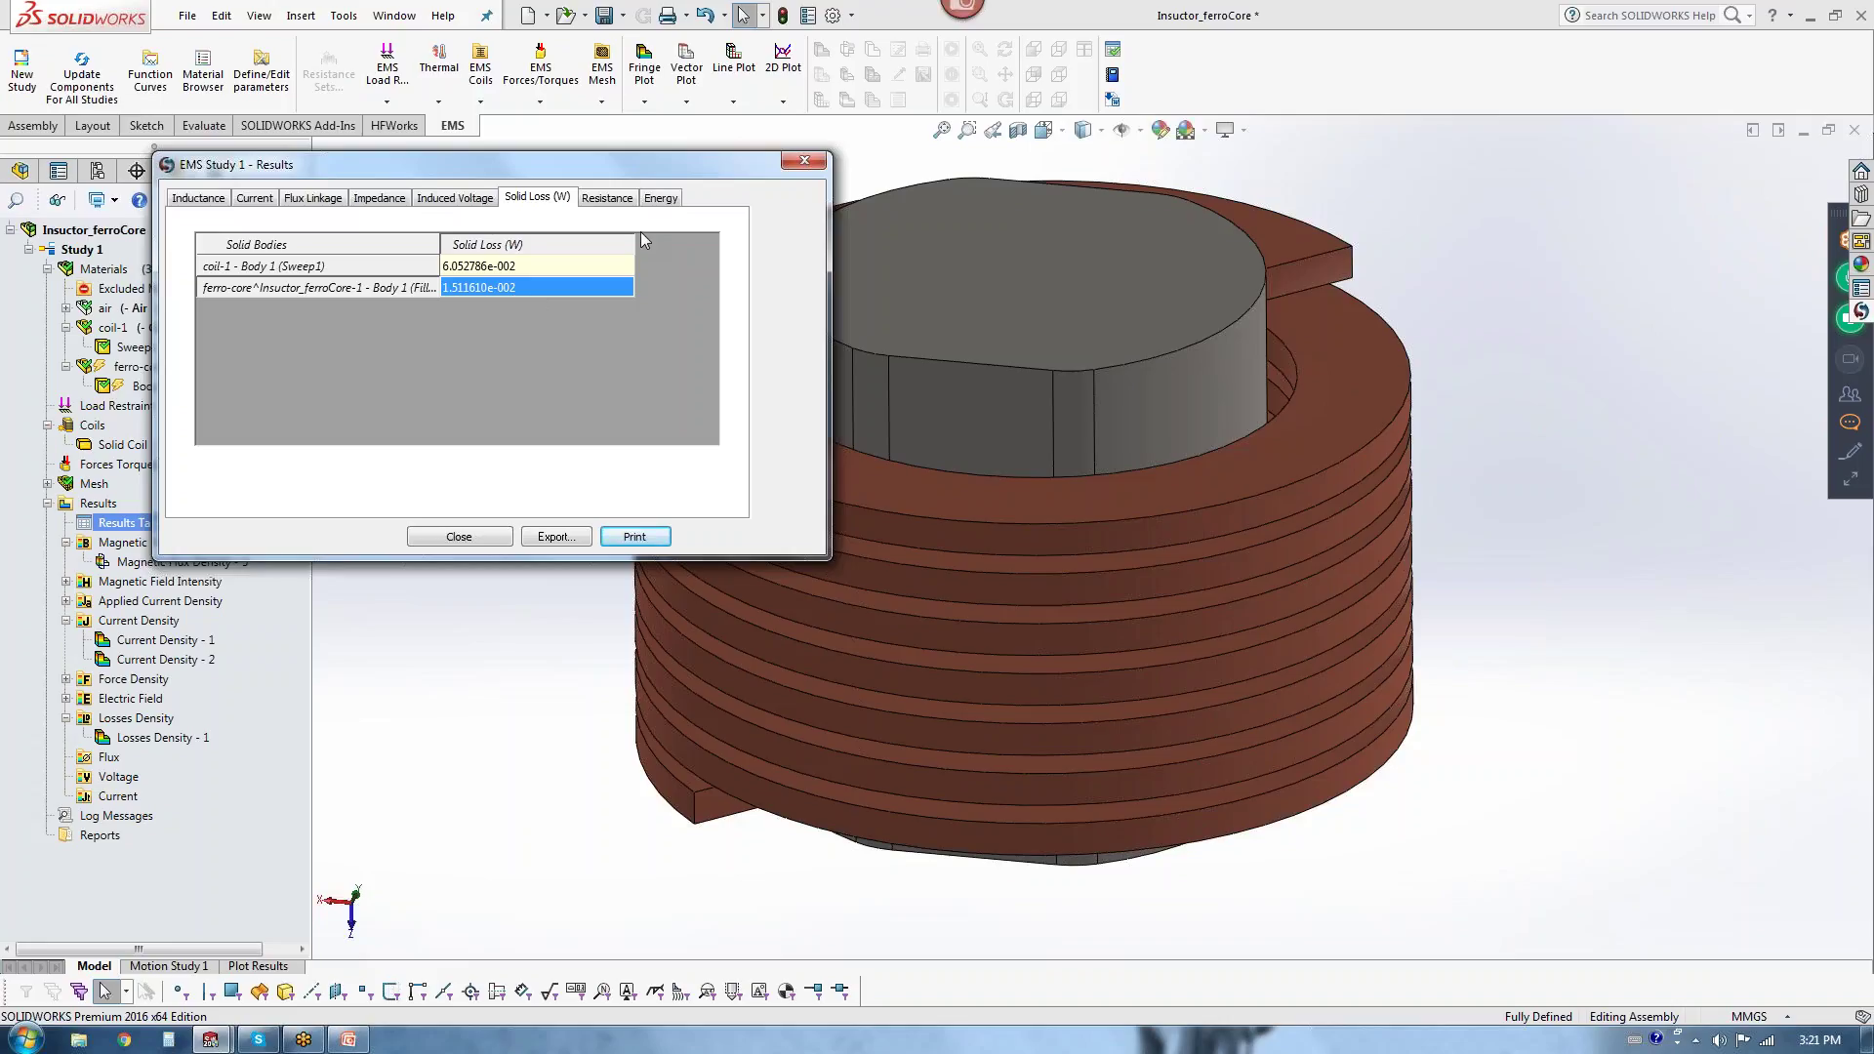
pyautogui.click(606, 198)
pyautogui.moveTo(363, 266); pyautogui.dragTo(525, 262)
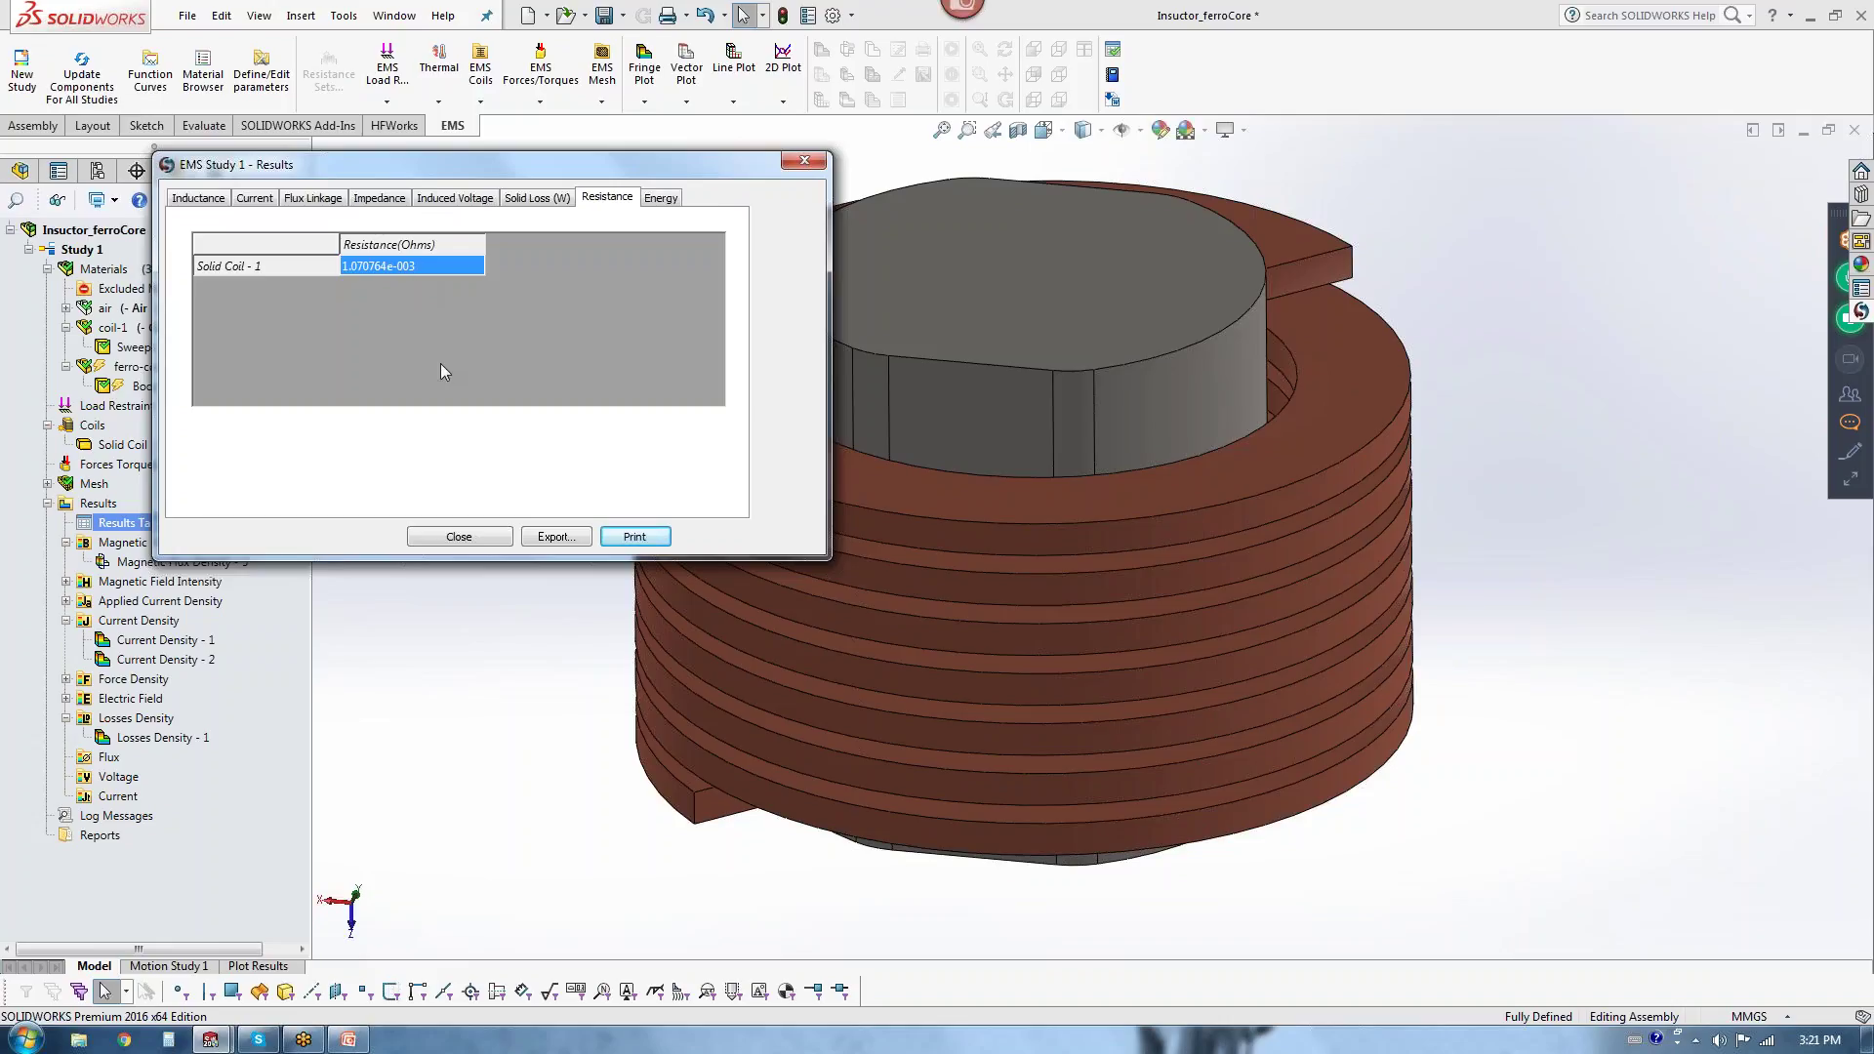
pyautogui.click(478, 538)
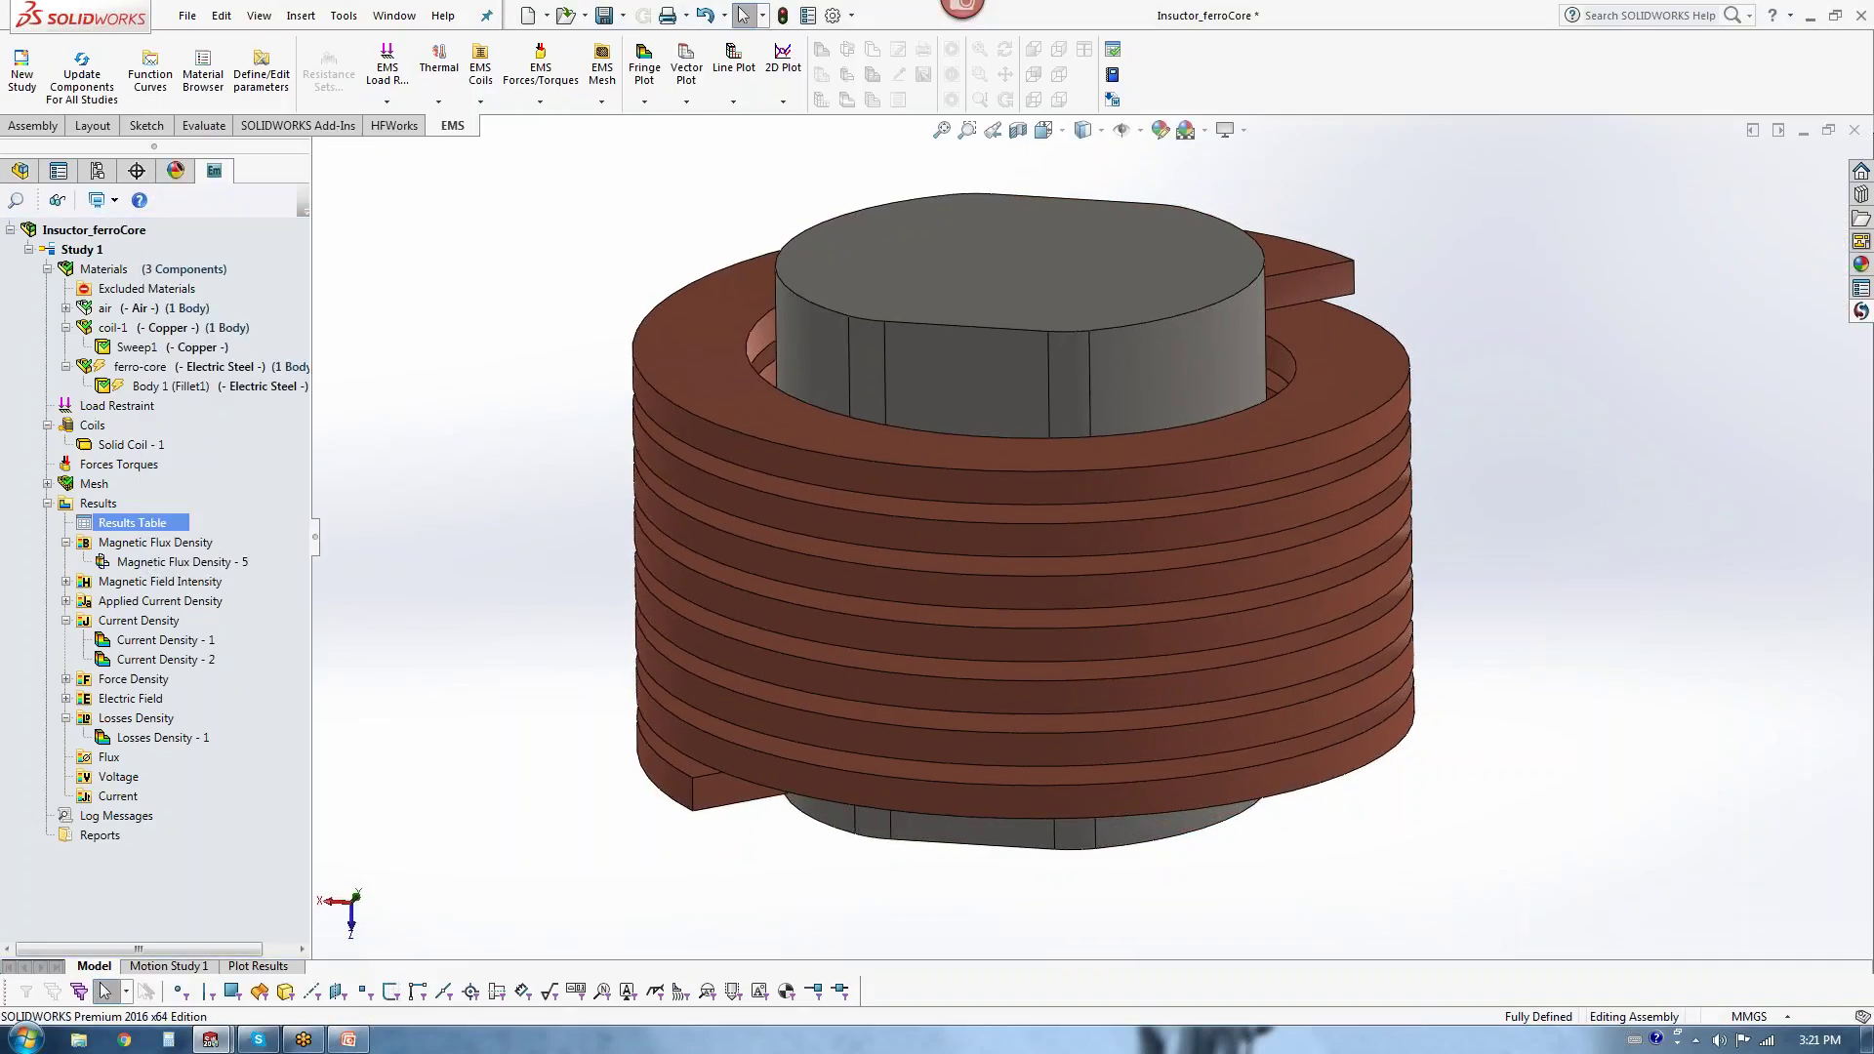
# Step: Display the Magnetic Flux Density - 5 plot and examine the sectioned core from several angles
pyautogui.click(195, 566)
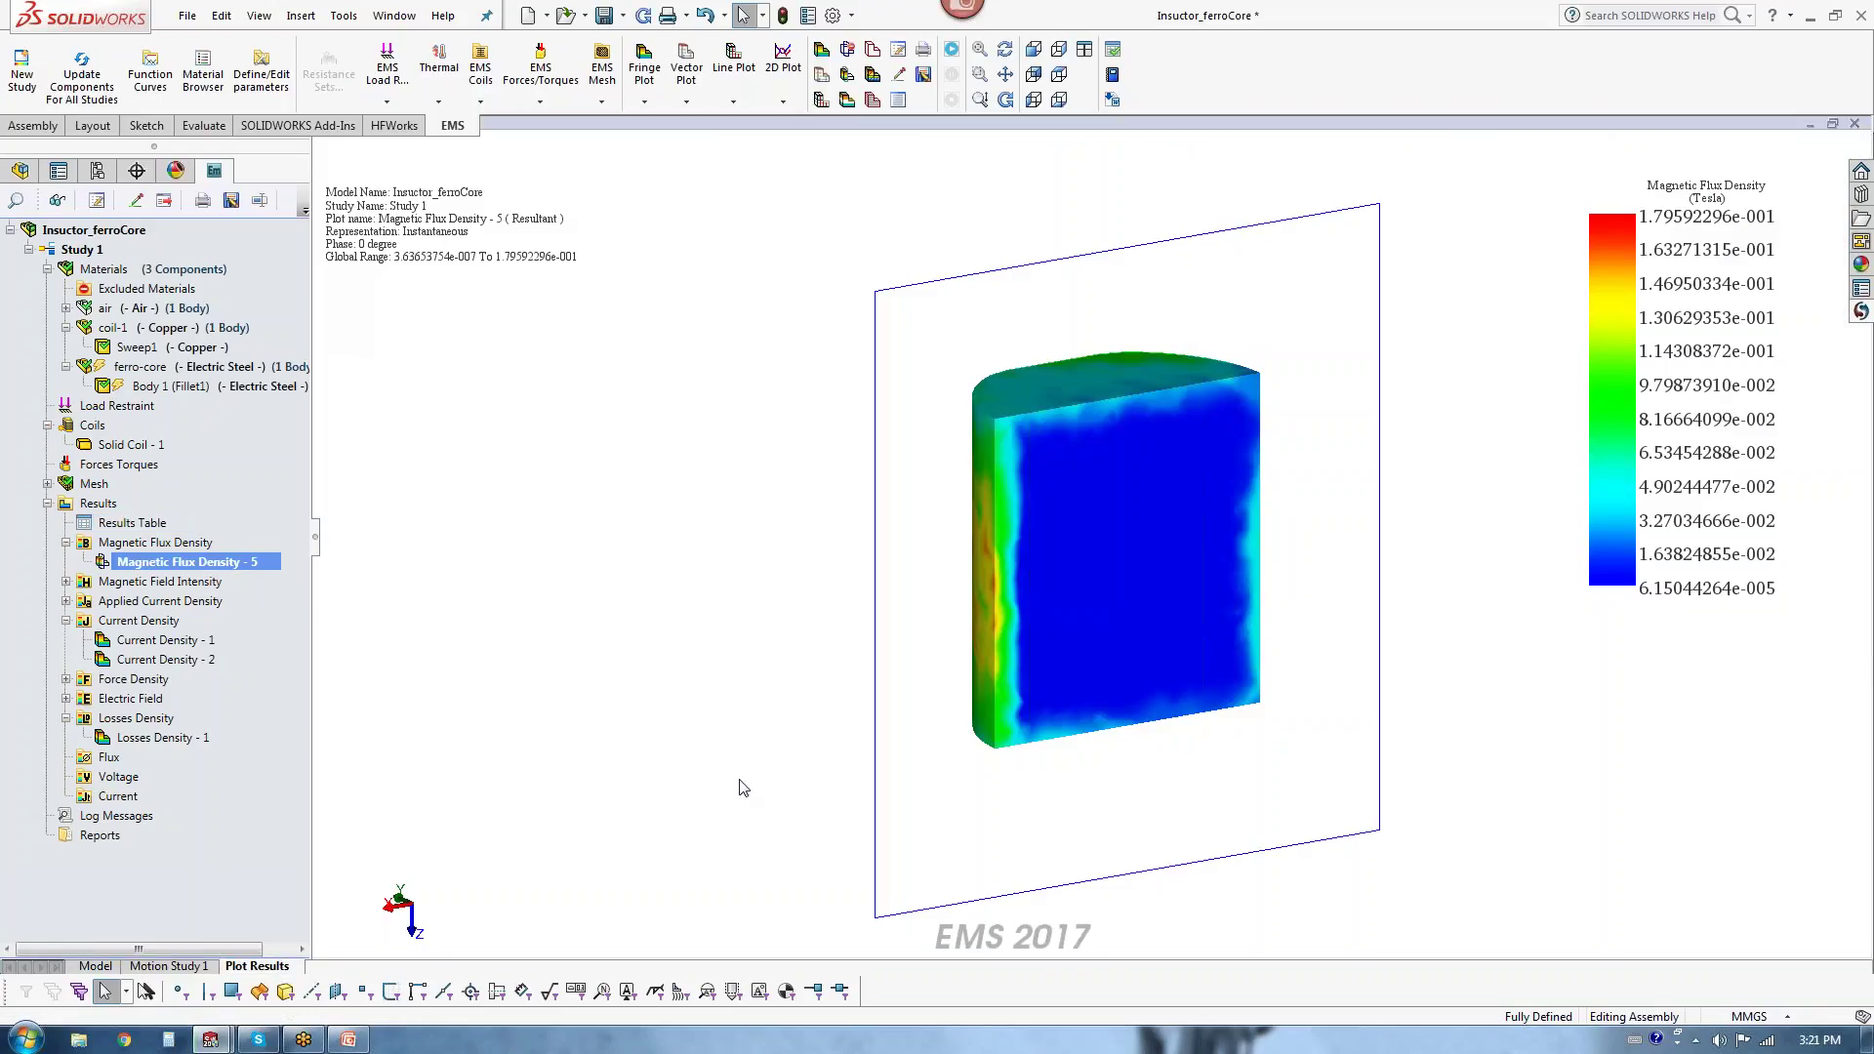
pyautogui.moveTo(701, 682); pyautogui.dragTo(580, 798, button='middle')
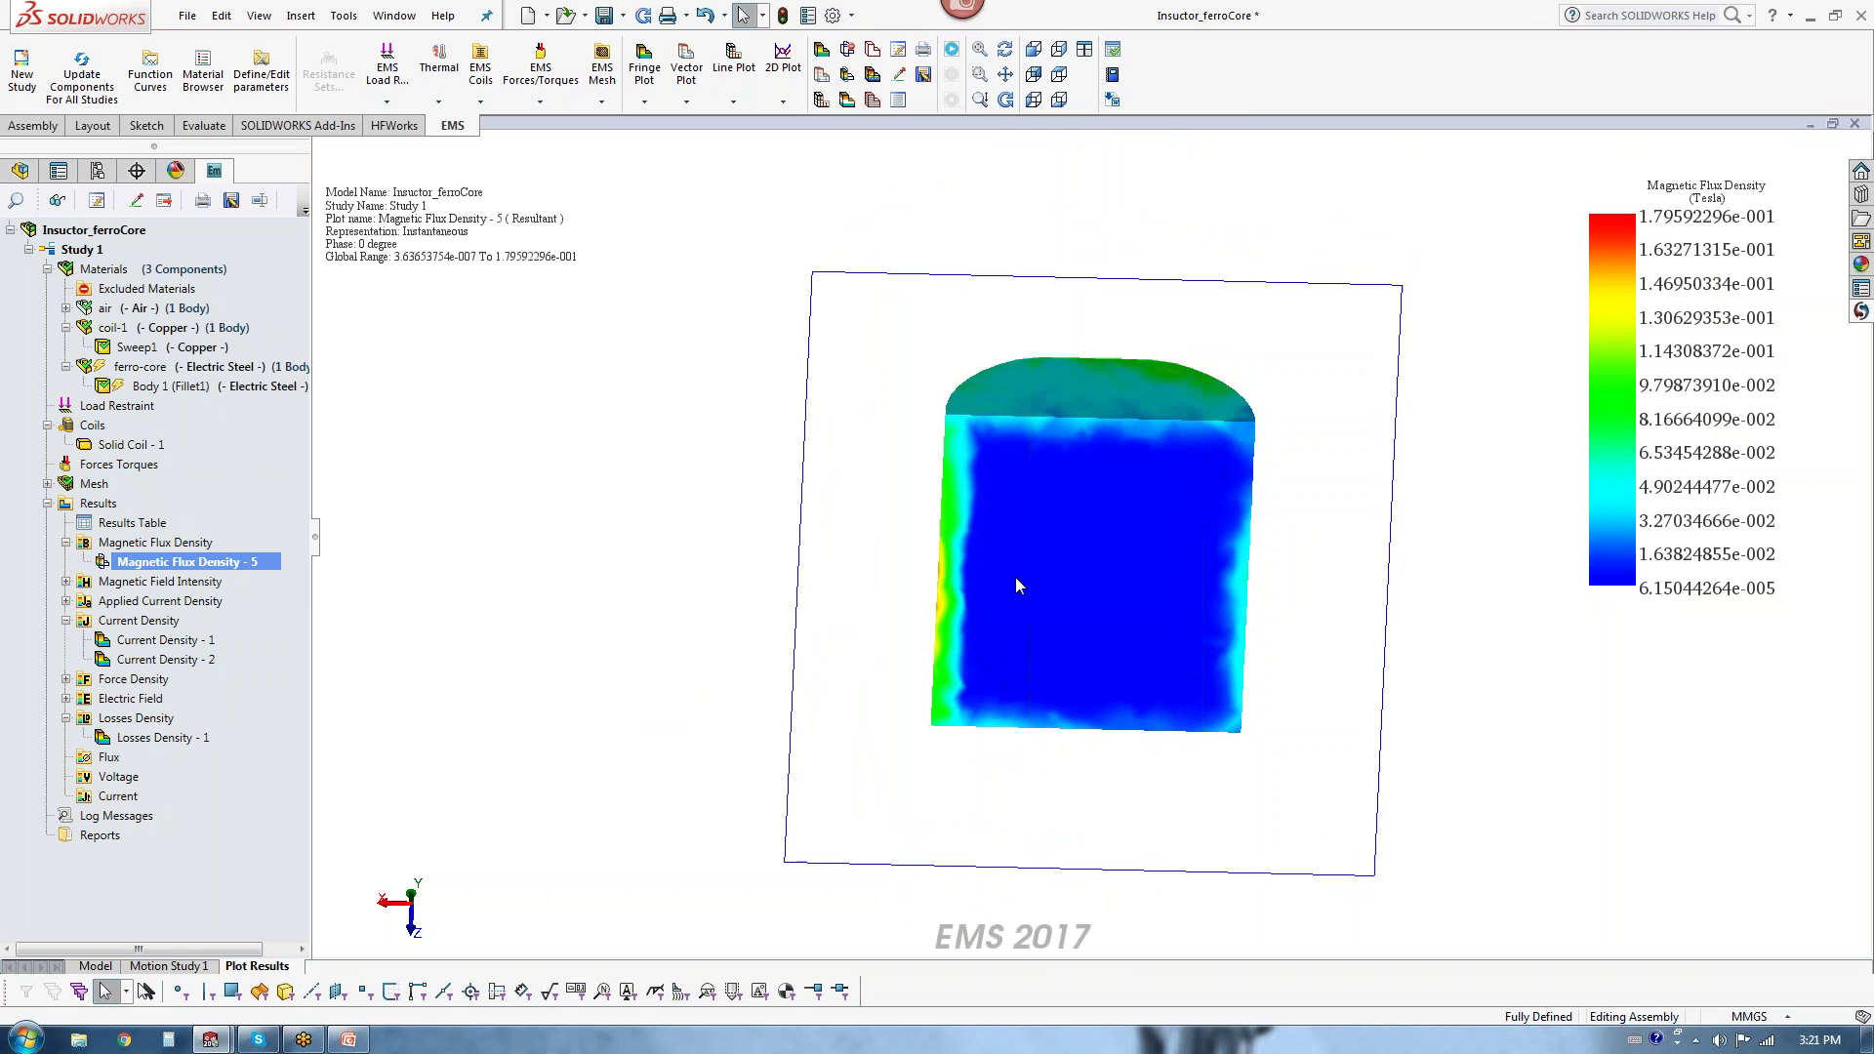
pyautogui.scroll(-2, 1016, 577)
pyautogui.moveTo(1072, 633); pyautogui.dragTo(1263, 740, button='middle')
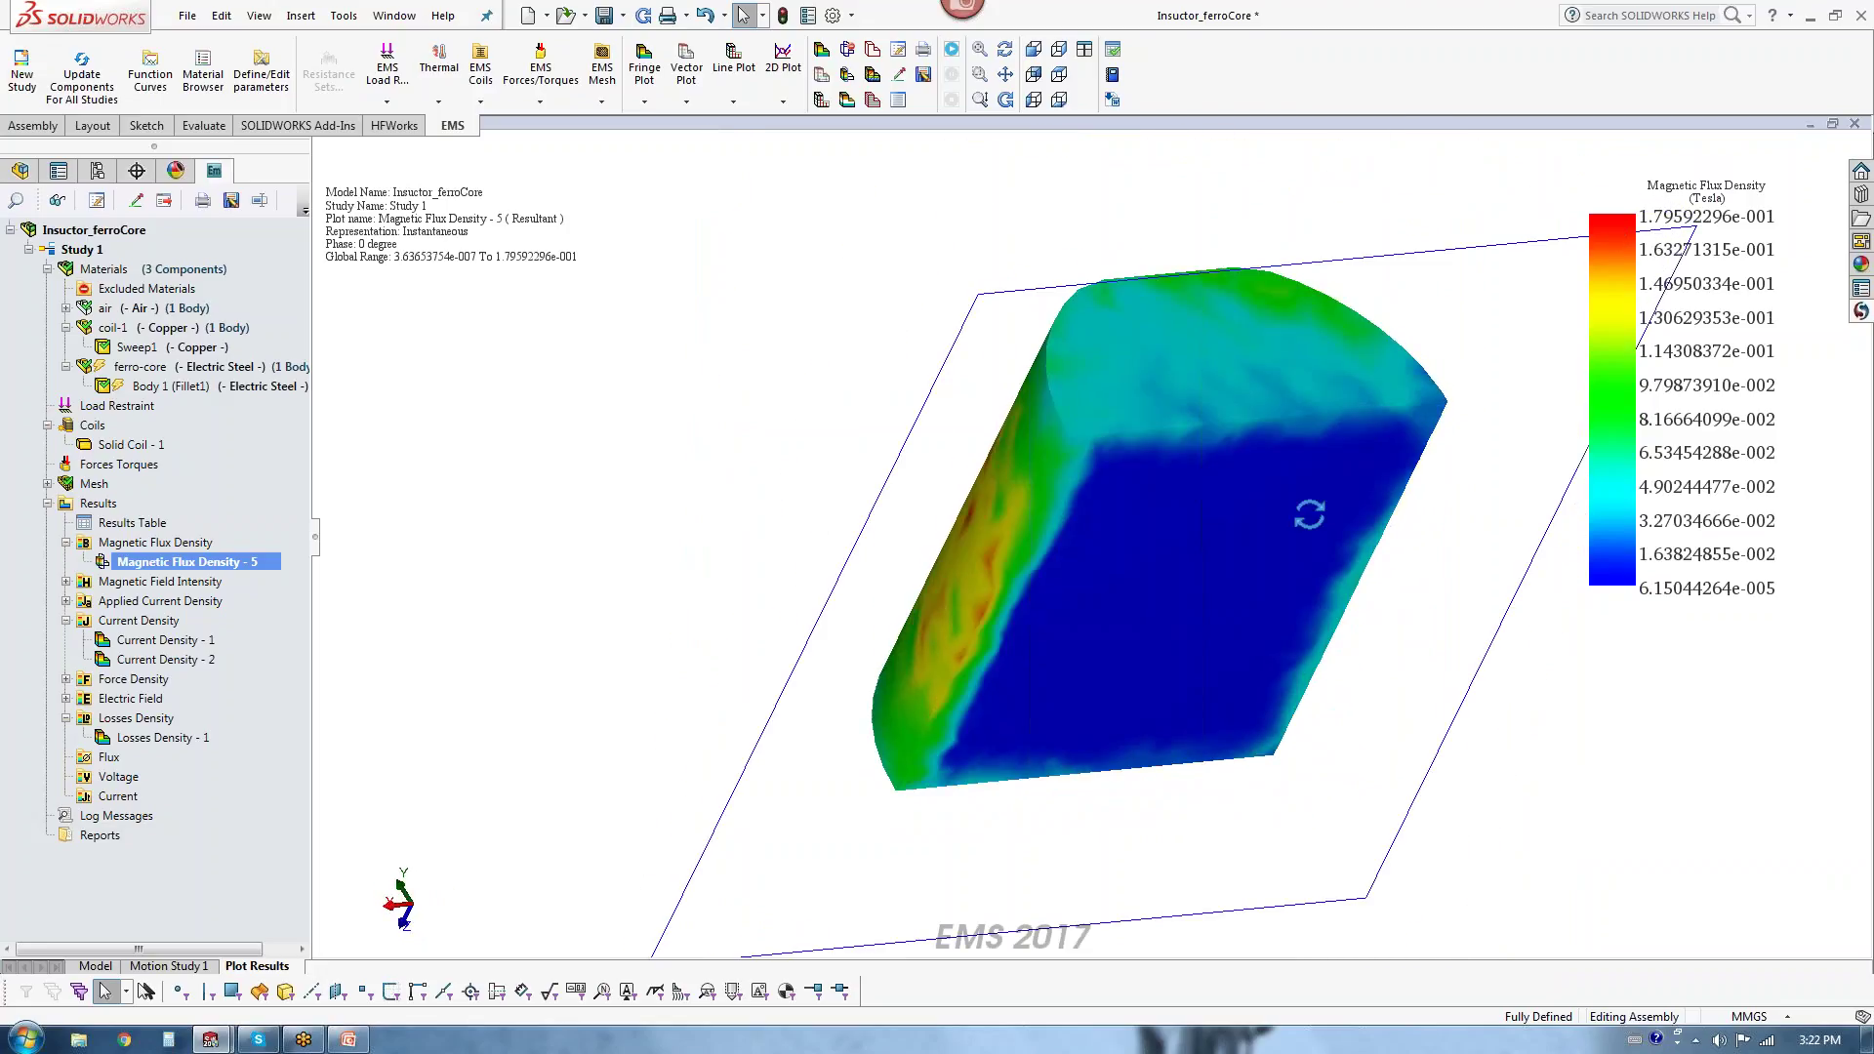
# Step: Display the Current Density - 2 plot and examine the current distribution on the ferro-core from several angles
pyautogui.moveTo(1309, 511); pyautogui.dragTo(954, 423, button='middle')
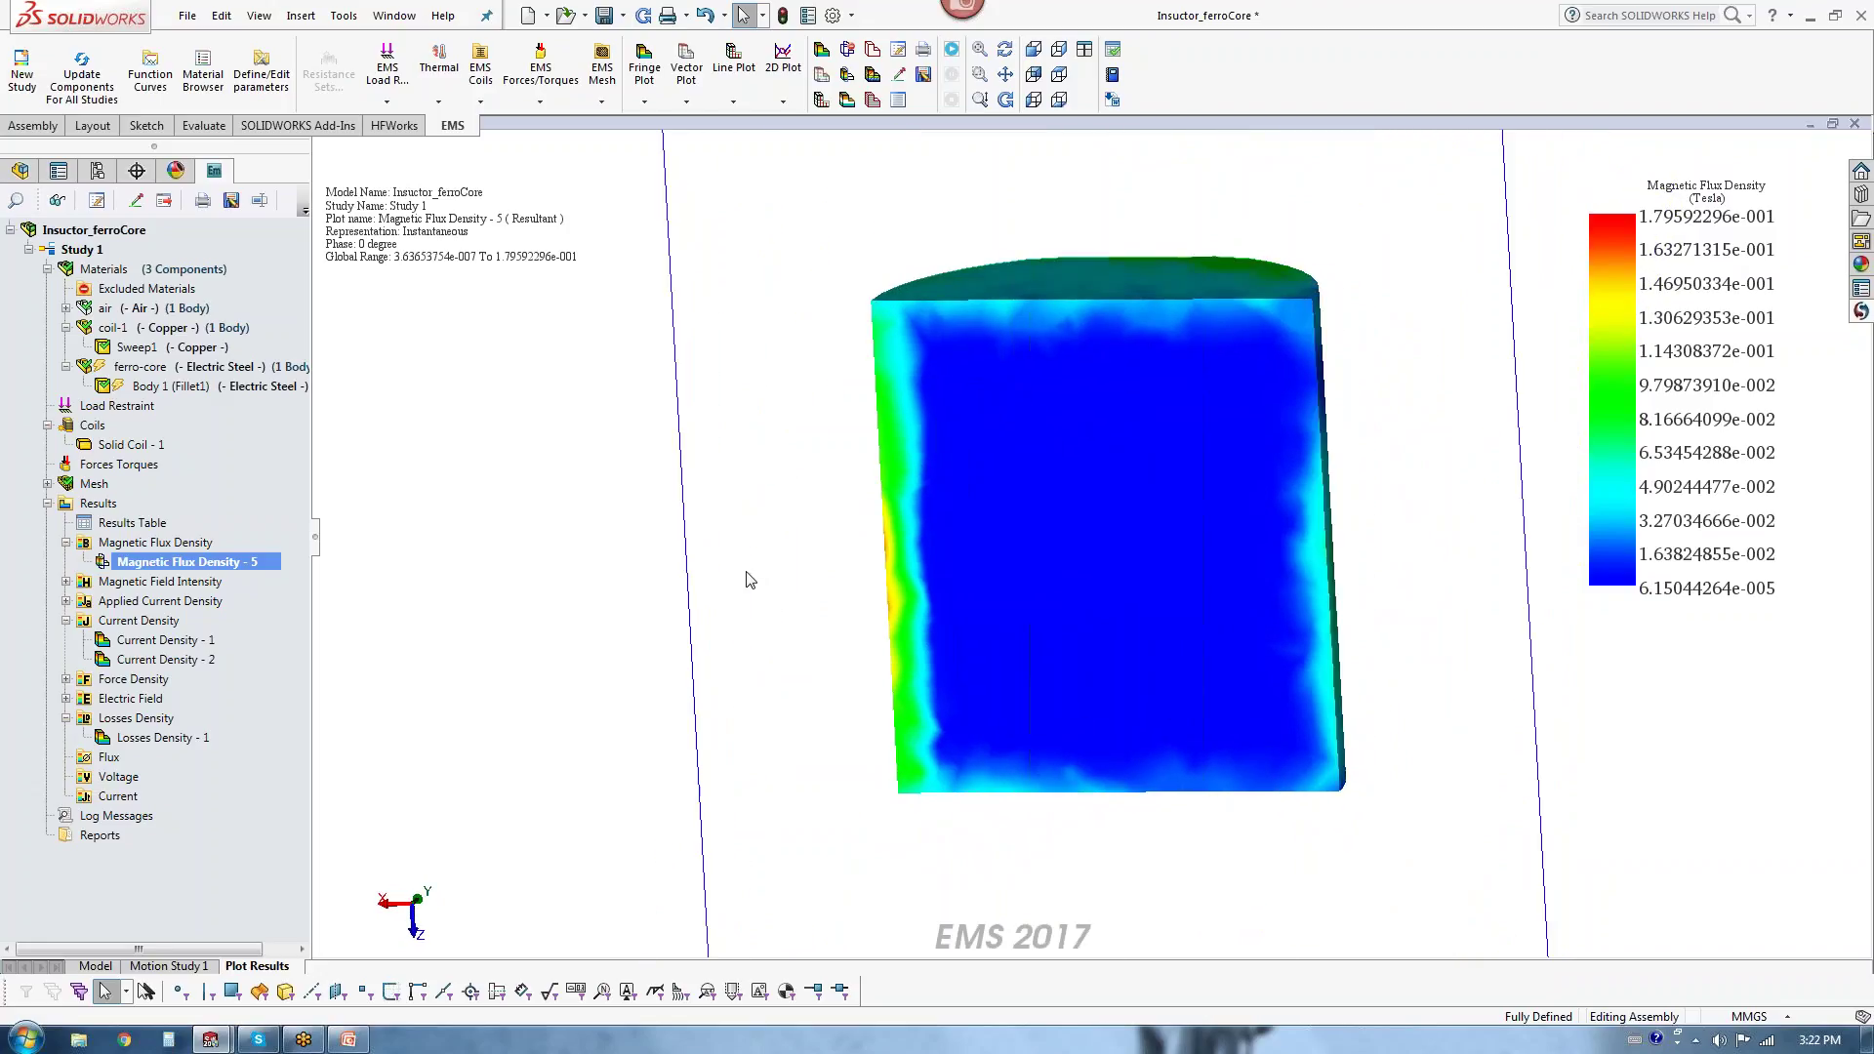
pyautogui.click(166, 642)
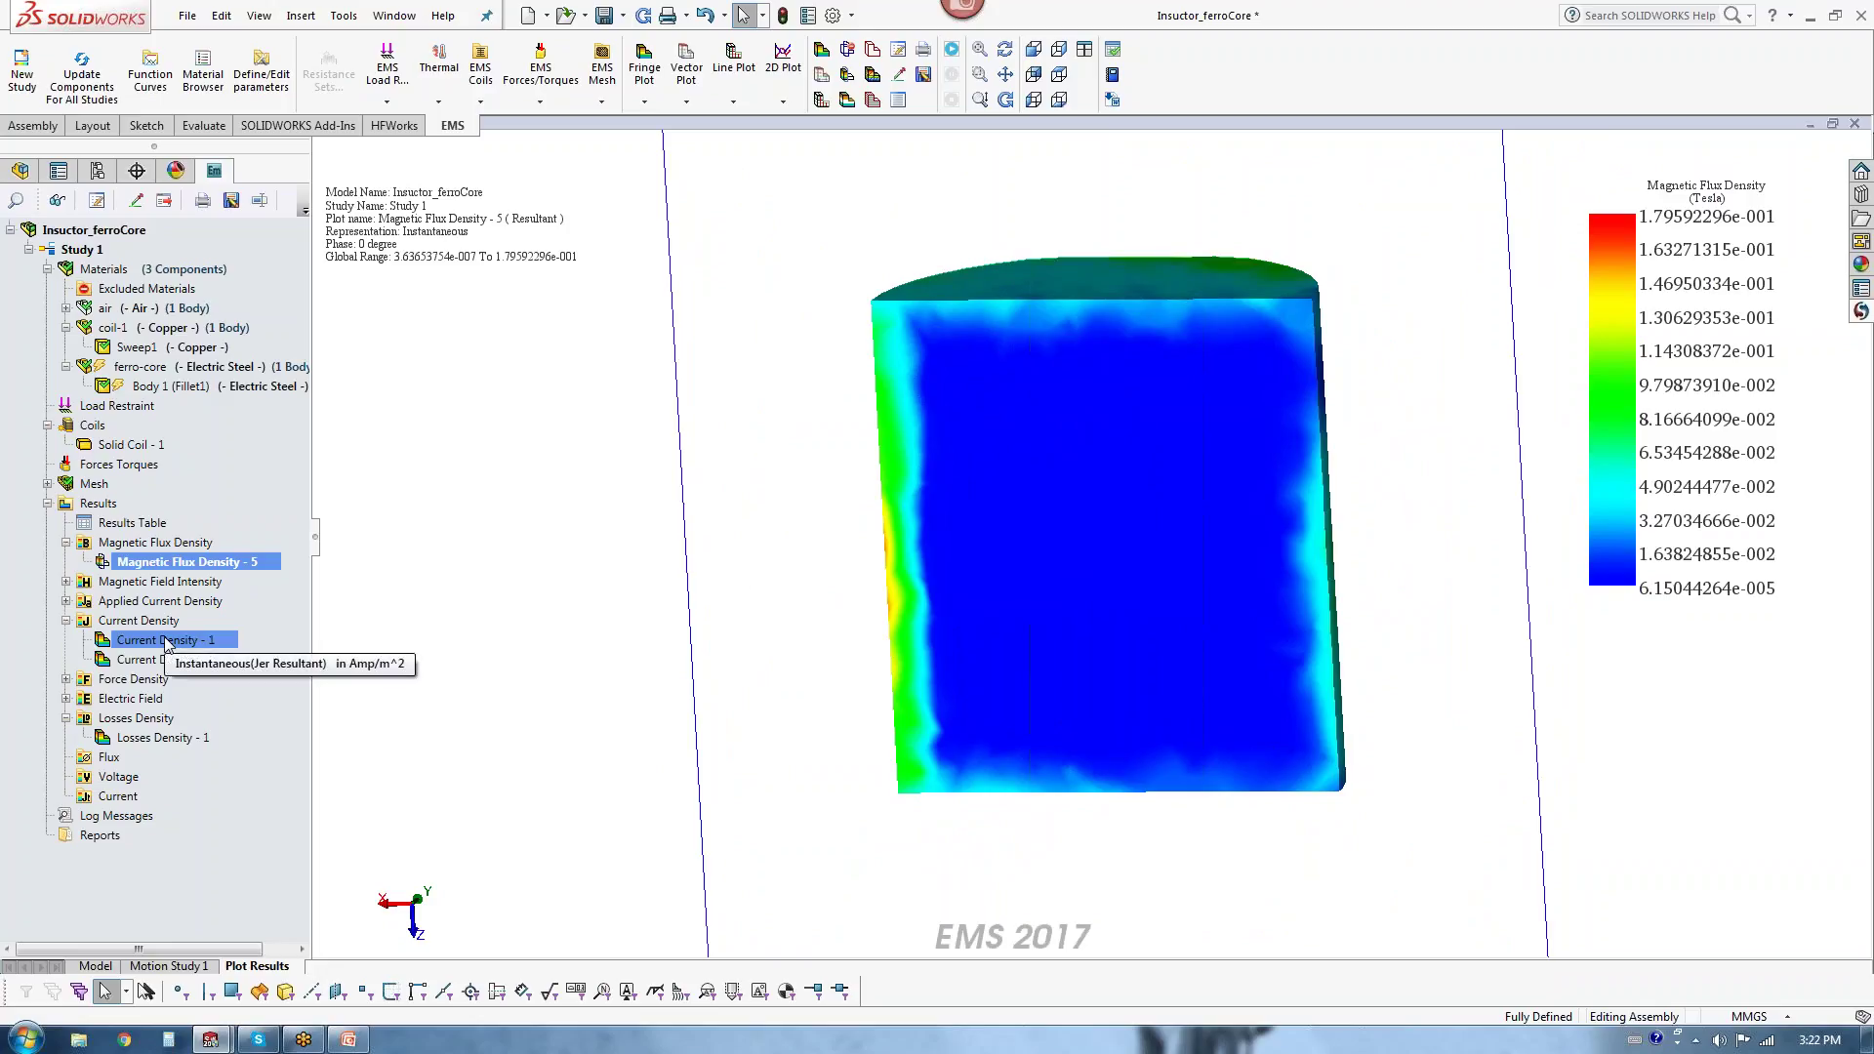
pyautogui.click(167, 660)
pyautogui.doubleClick(168, 661)
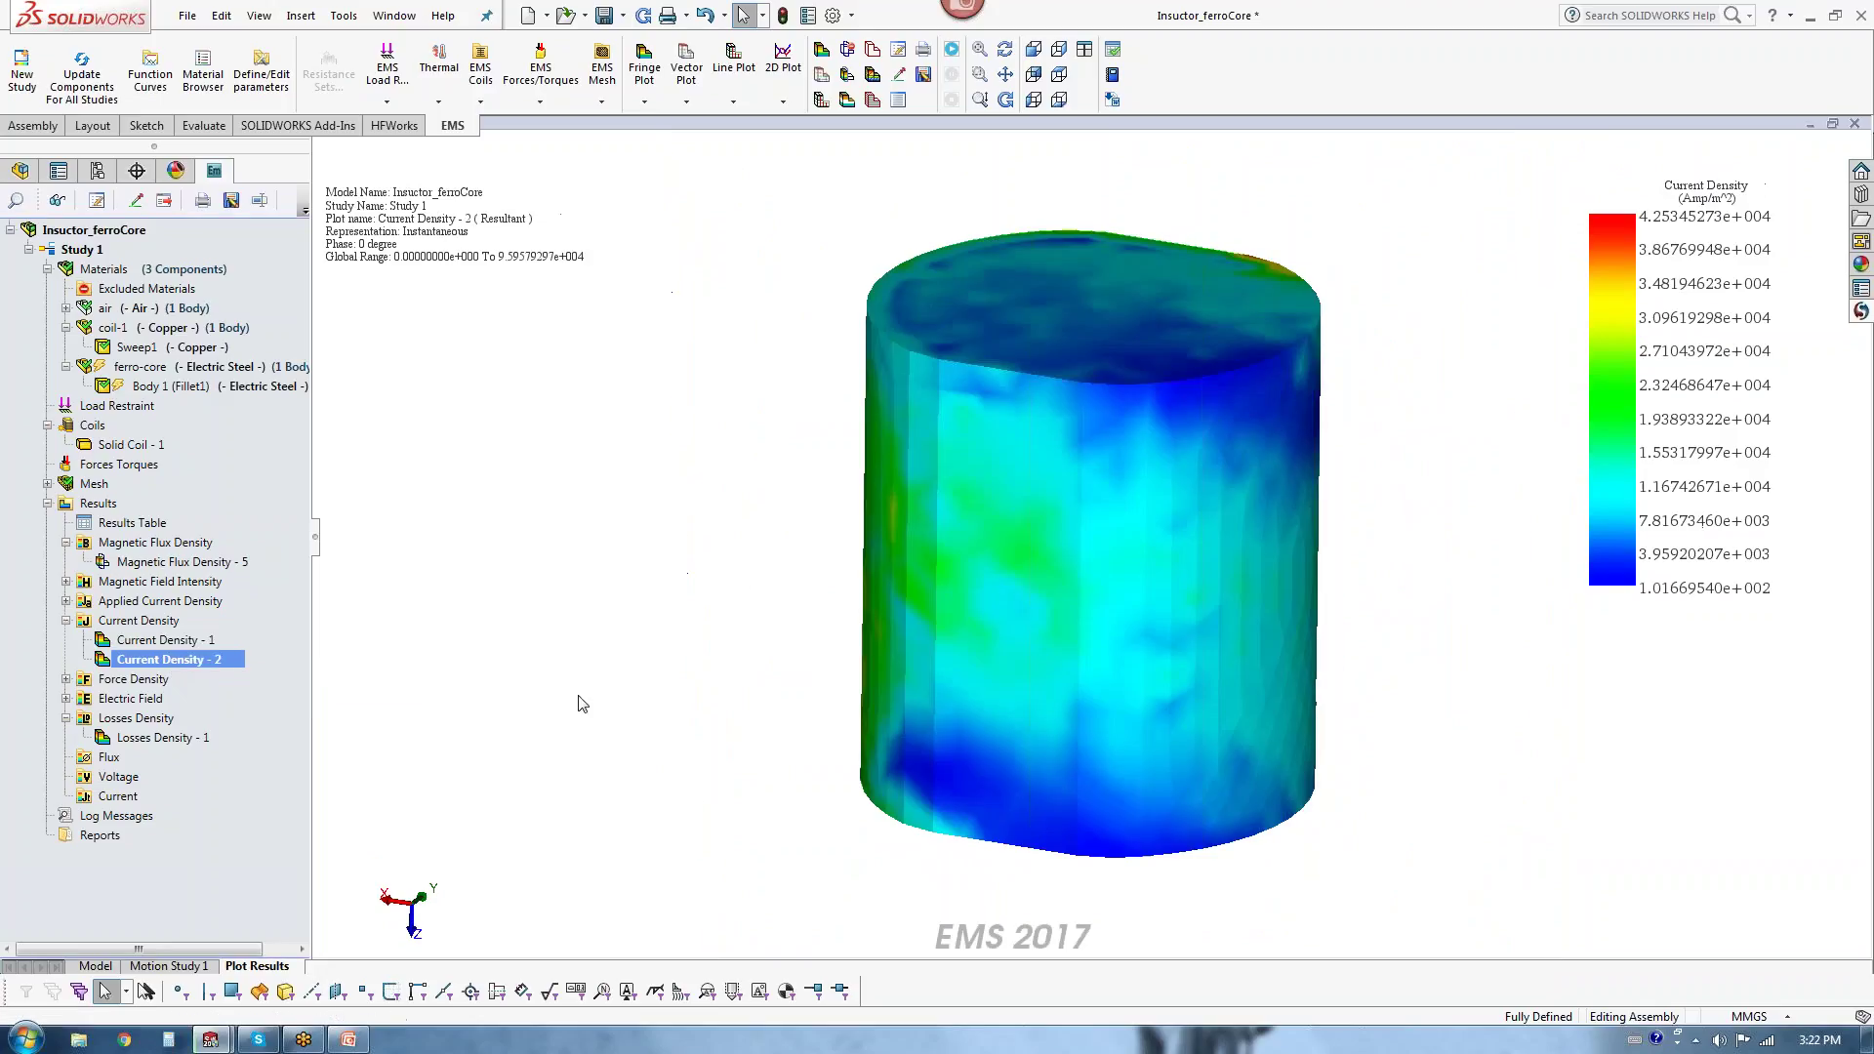
pyautogui.moveTo(672, 651); pyautogui.dragTo(969, 666, button='middle')
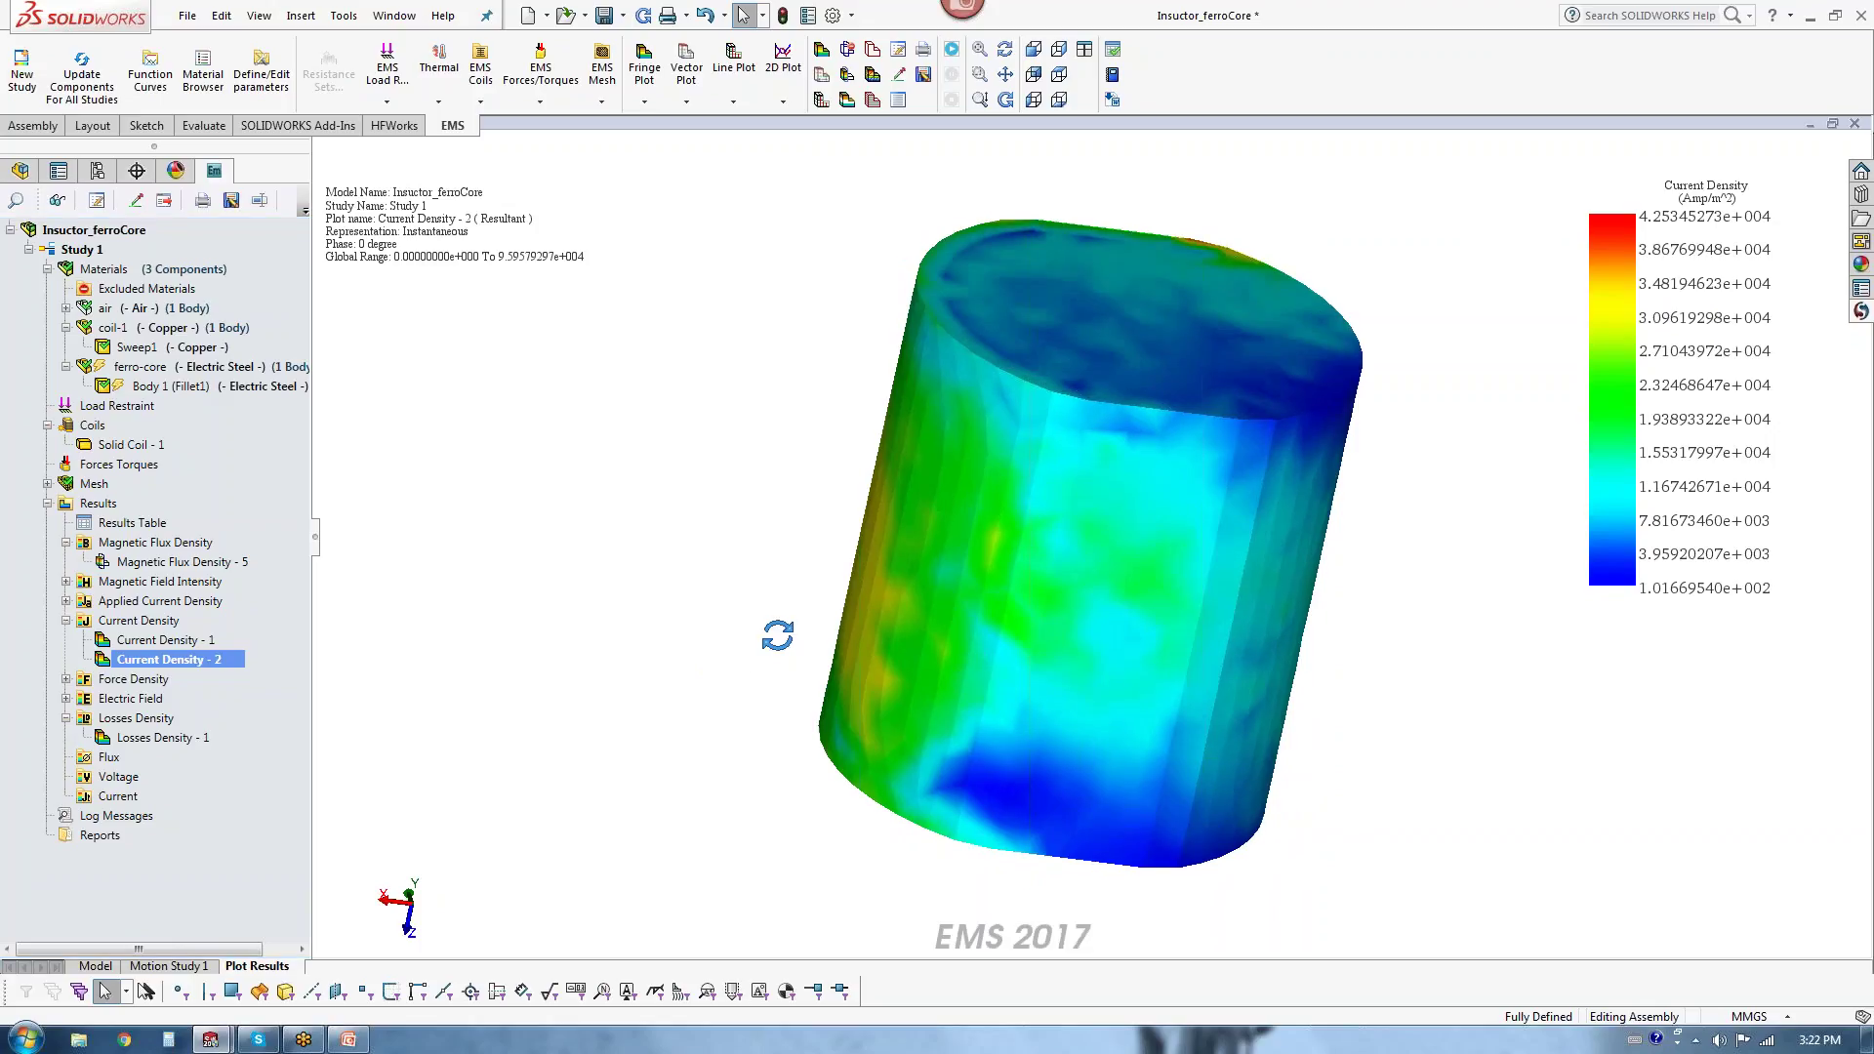
pyautogui.moveTo(778, 636); pyautogui.dragTo(660, 628, button='middle')
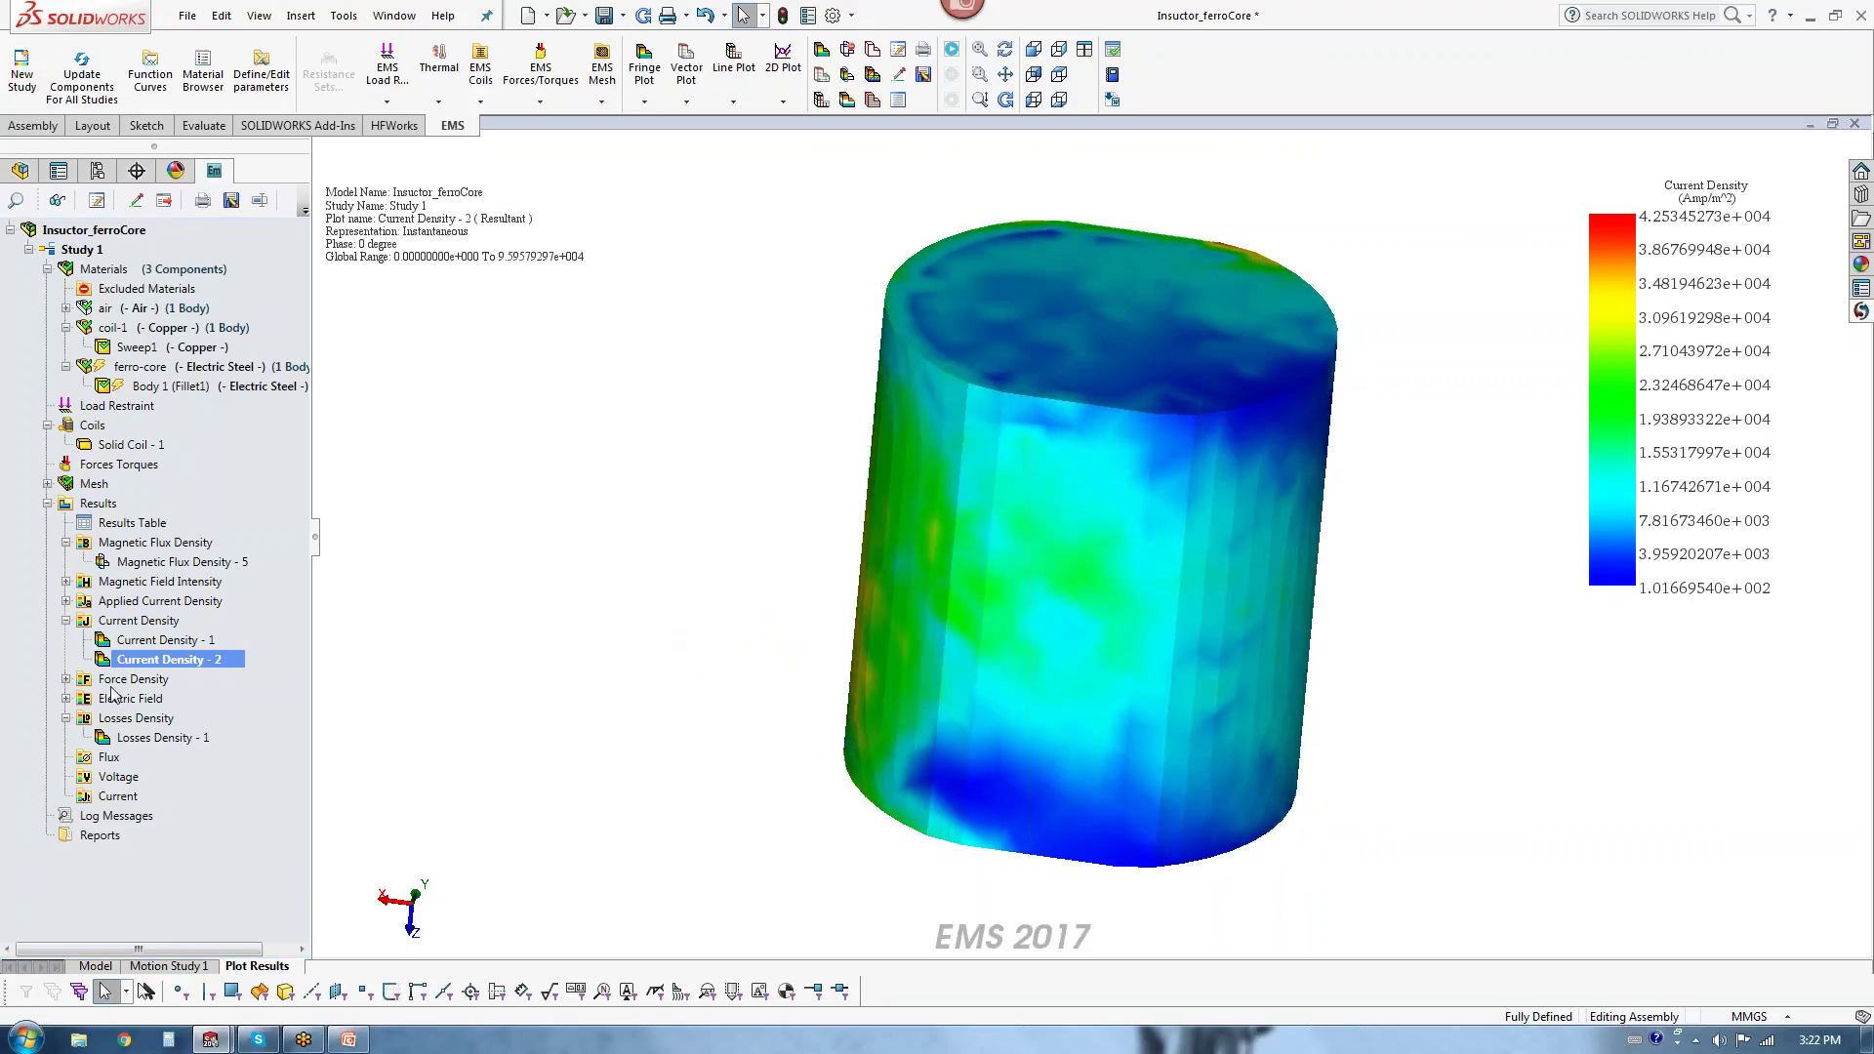
# Step: Create a 3D vector plot of the resultant current density in Amp/m^2 and examine the arrows around the coil
pyautogui.rightClick(124, 625)
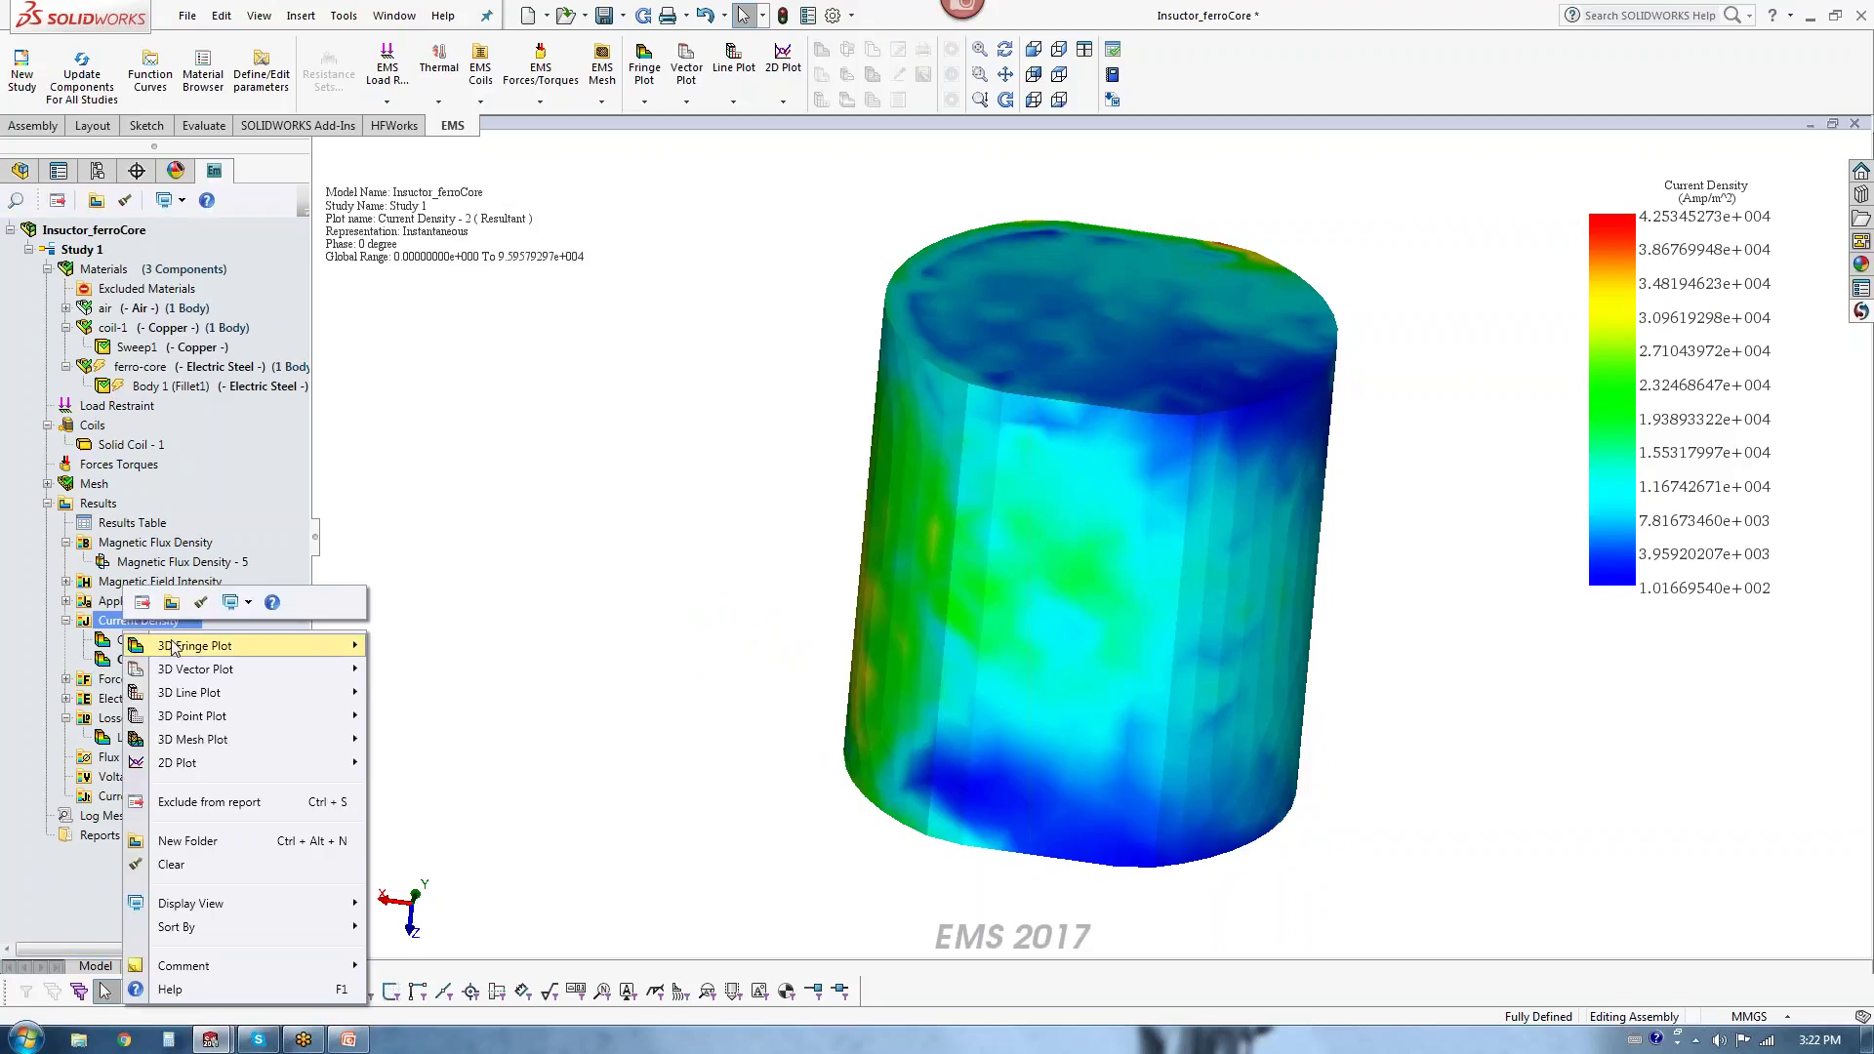
pyautogui.moveTo(178, 651)
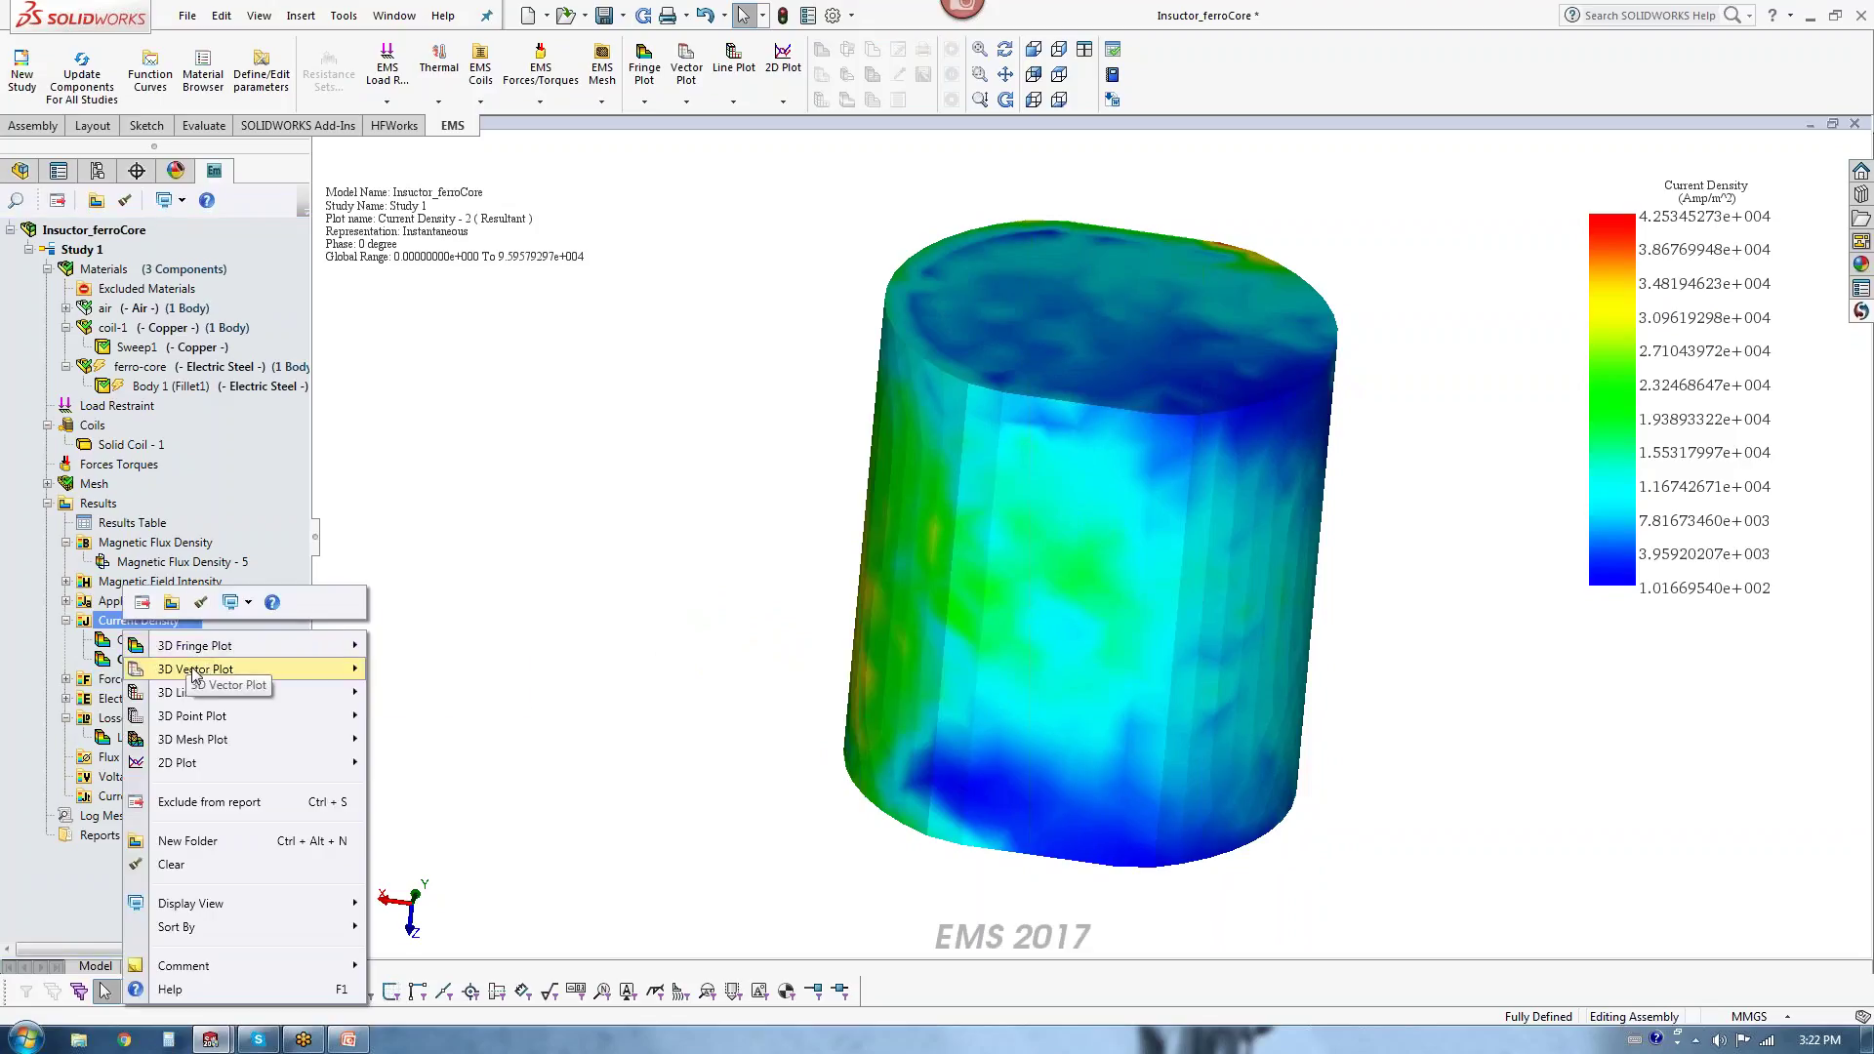
pyautogui.click(425, 675)
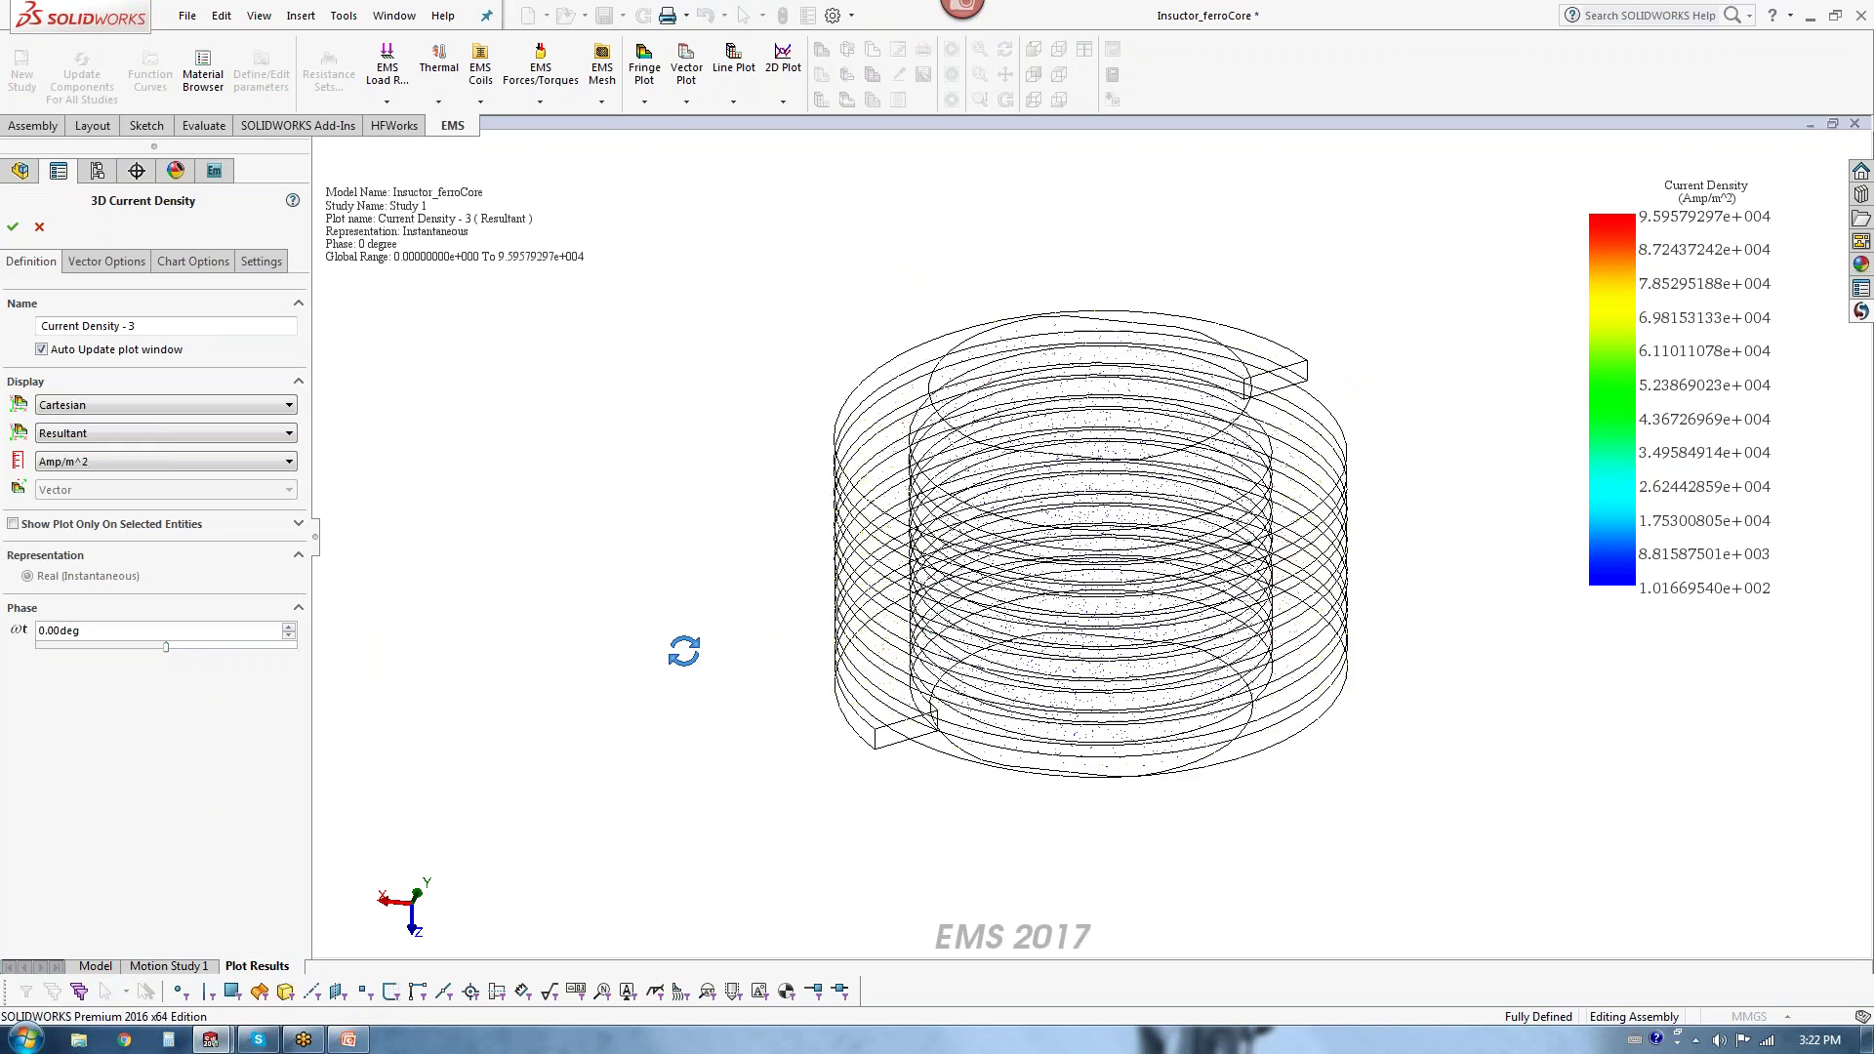
pyautogui.moveTo(881, 583); pyautogui.dragTo(875, 611, button='middle')
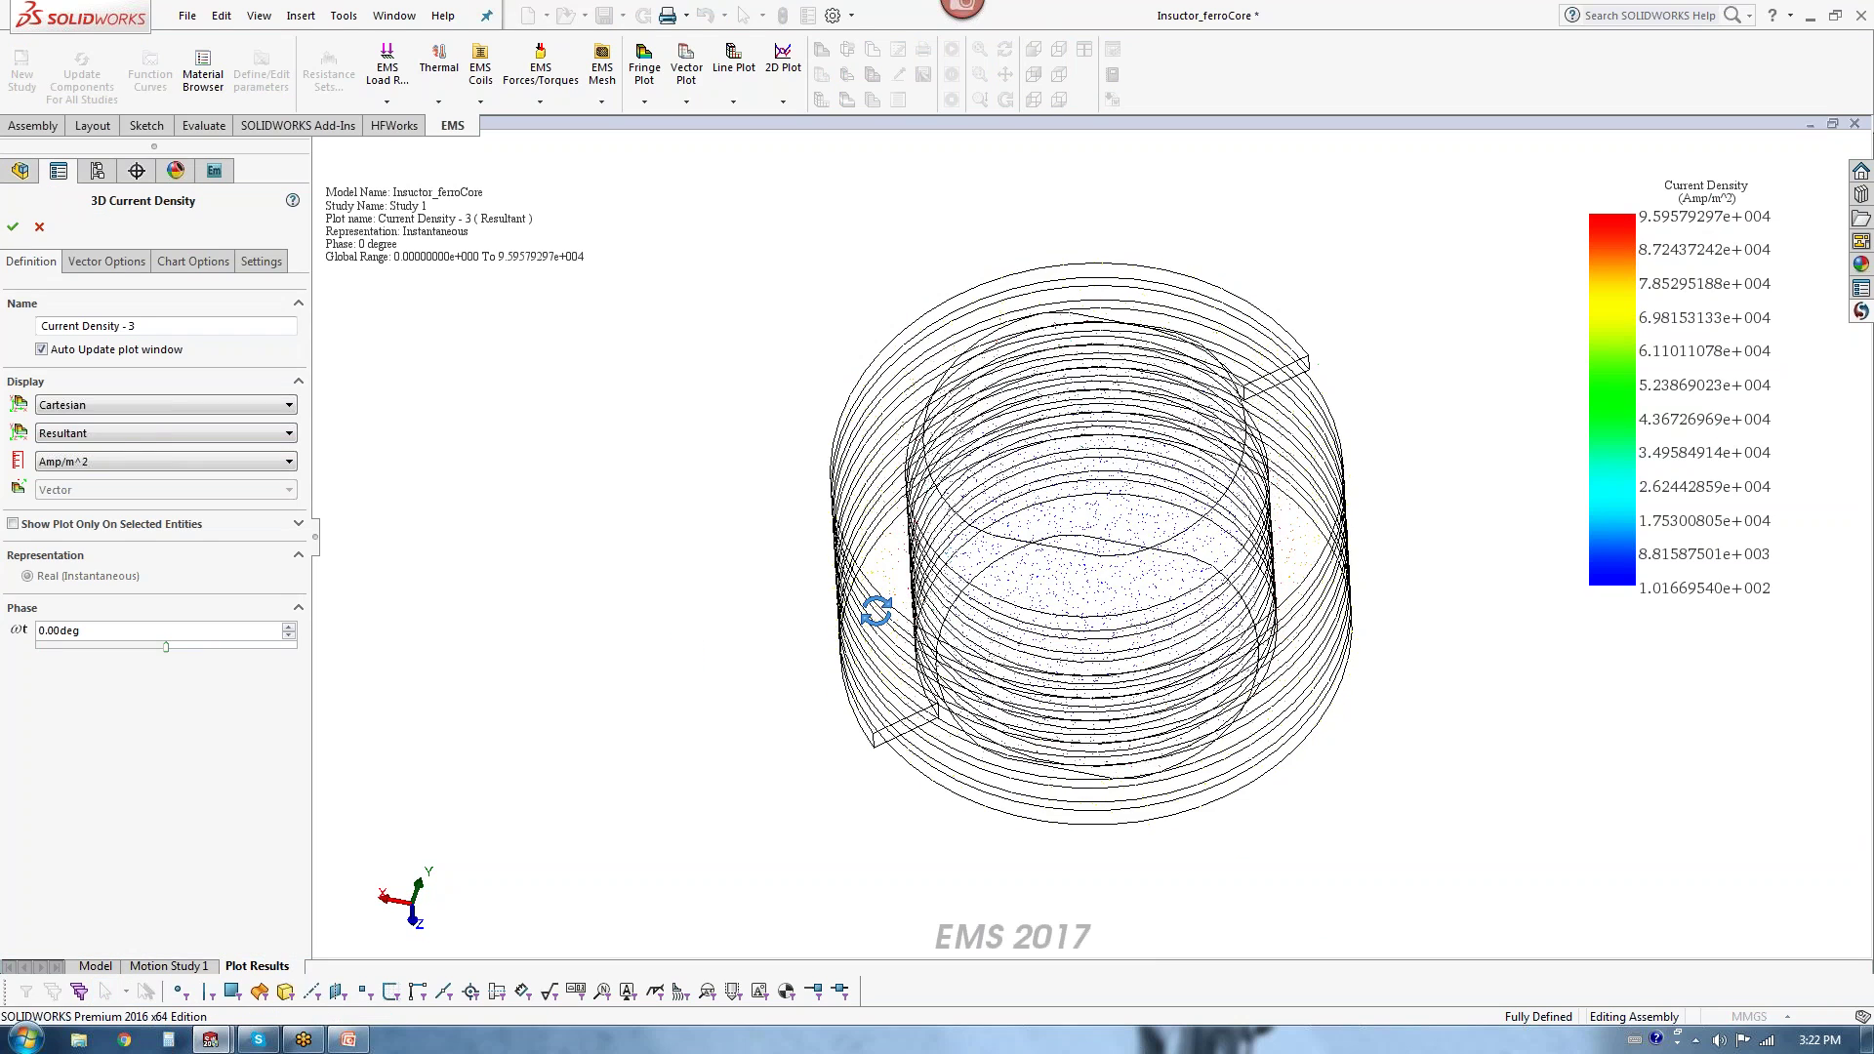
pyautogui.scroll(-3, 1067, 559)
pyautogui.moveTo(1067, 558); pyautogui.dragTo(1016, 489, button='middle')
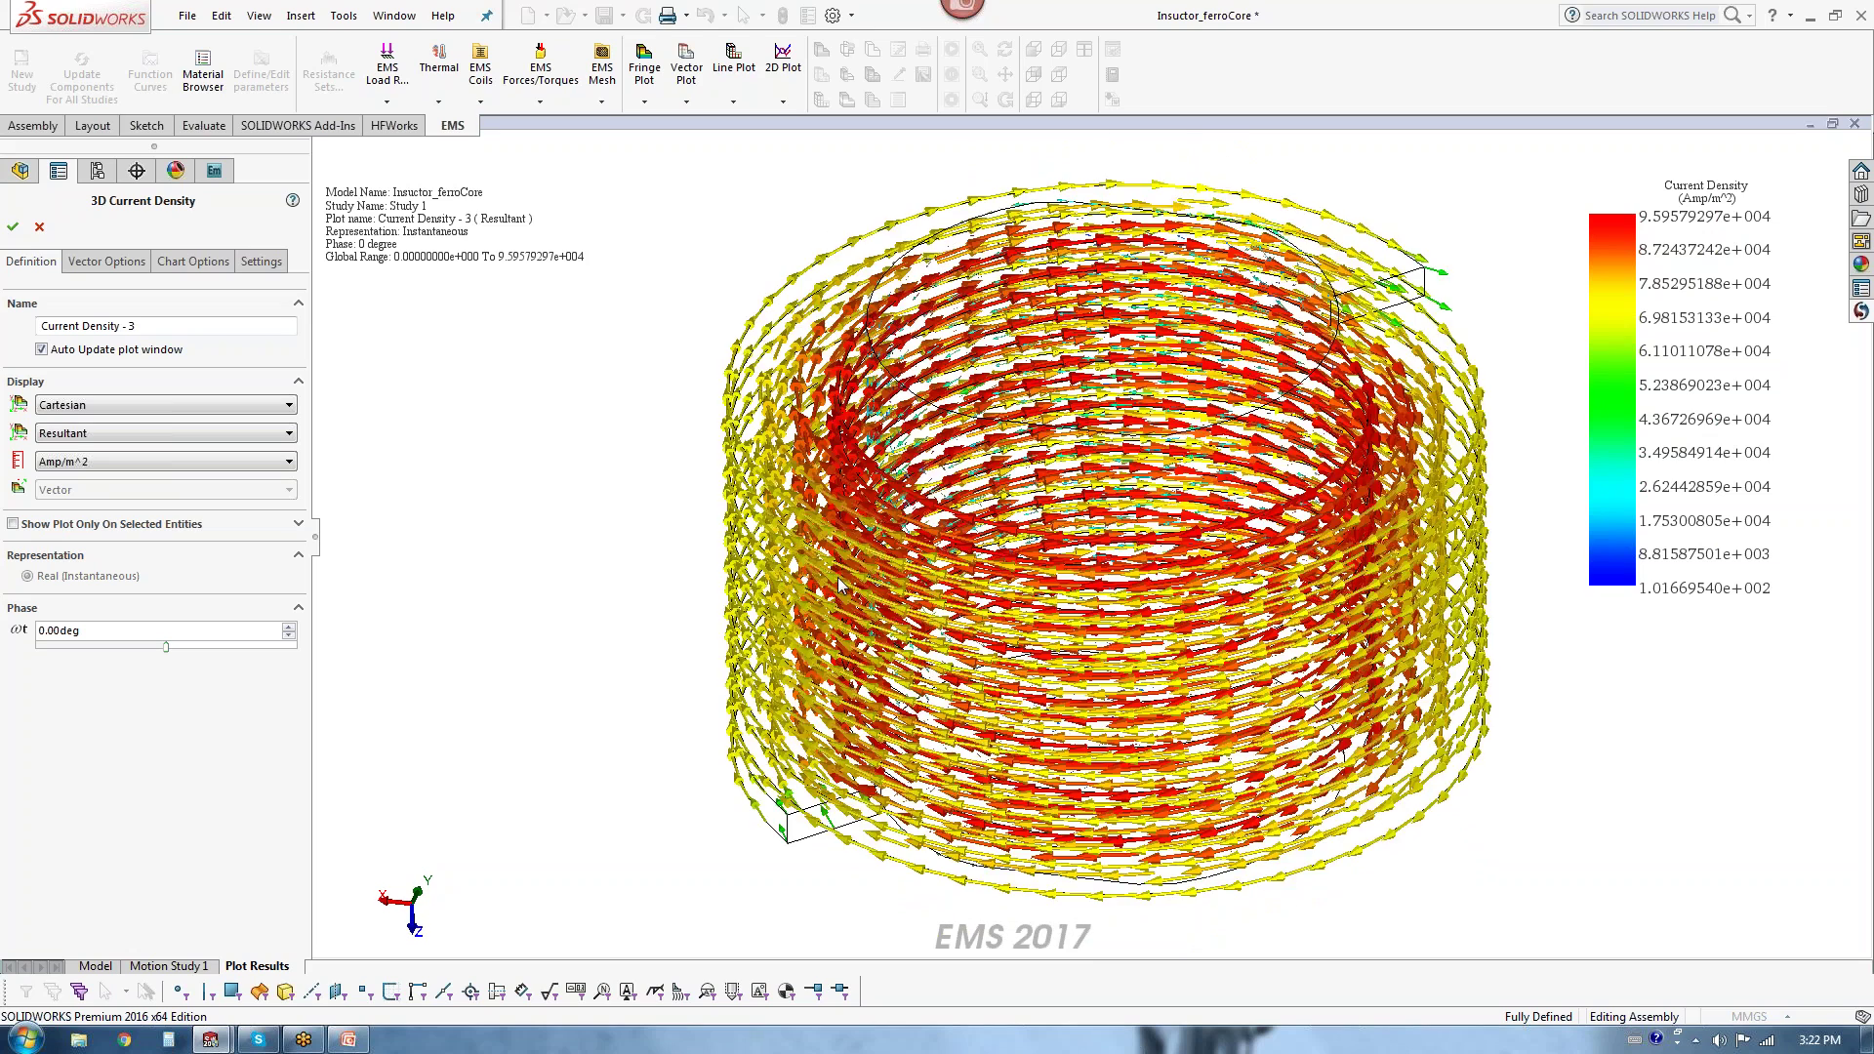
pyautogui.scroll(3, 837, 584)
pyautogui.moveTo(816, 664); pyautogui.dragTo(808, 556, button='middle')
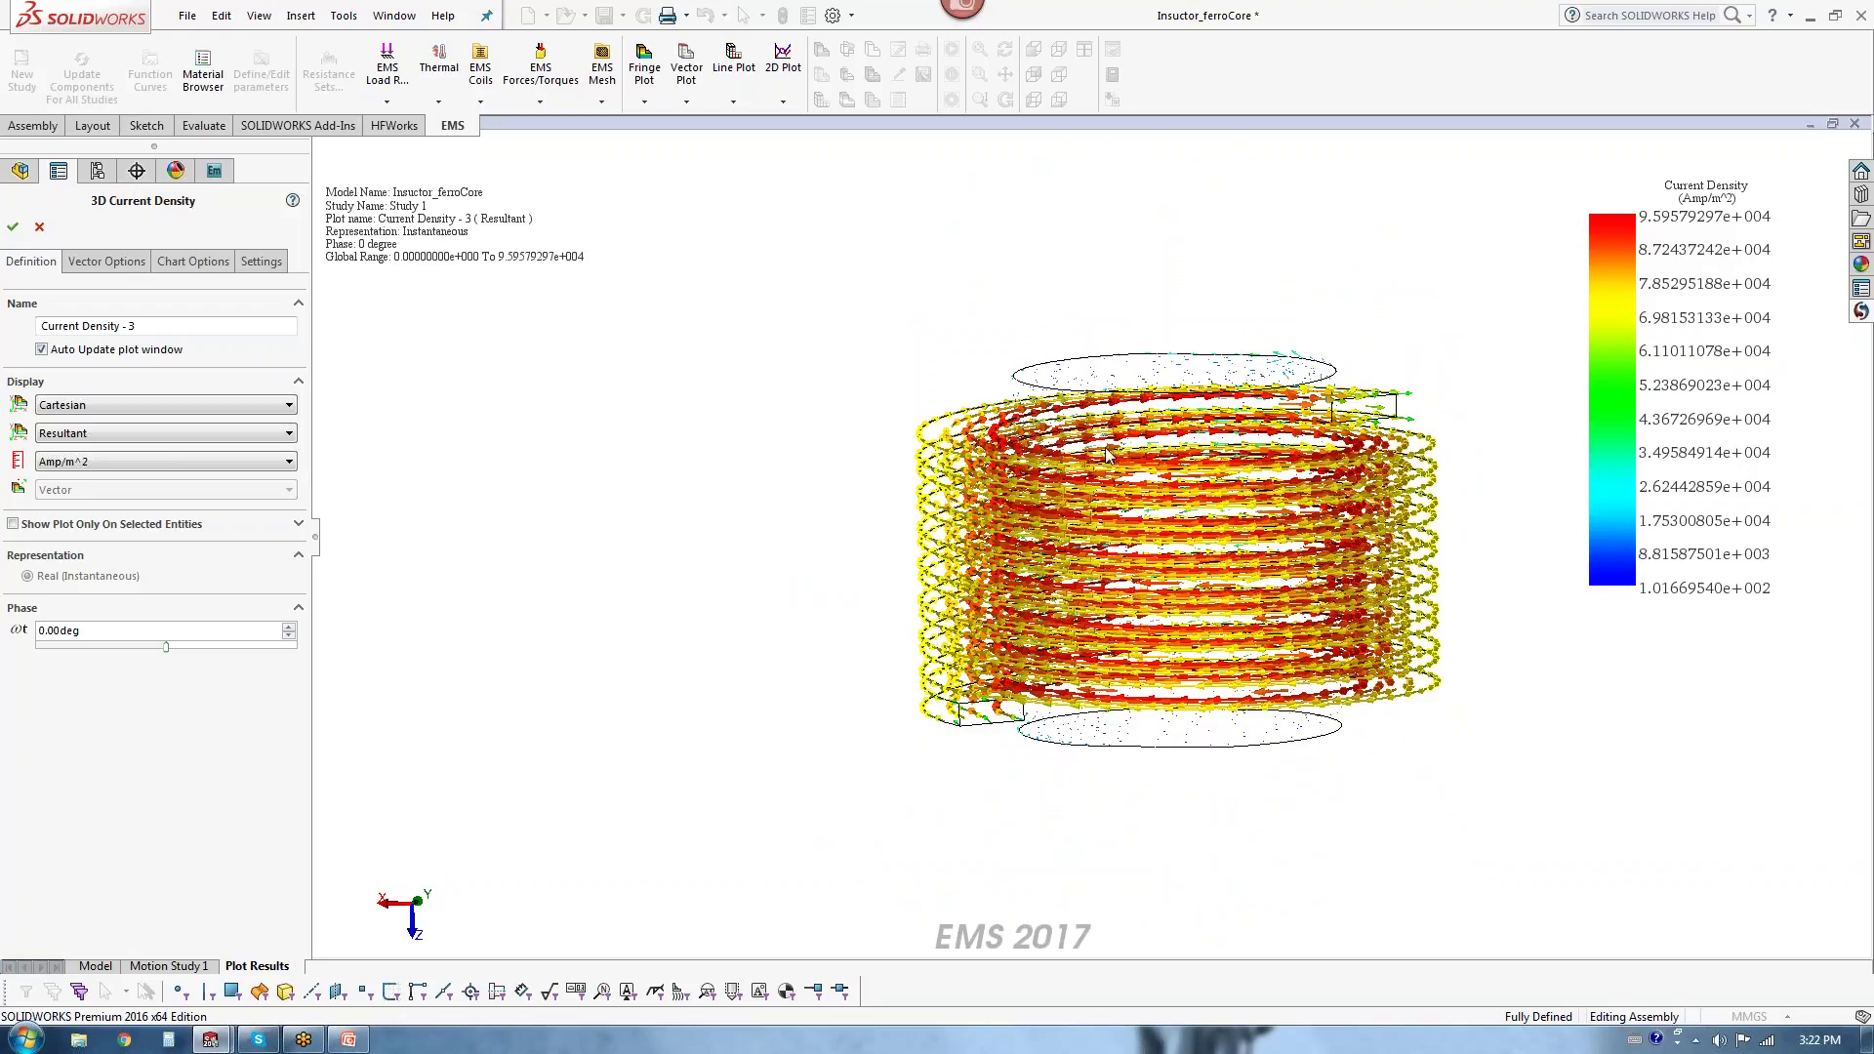
pyautogui.scroll(-2, 1137, 381)
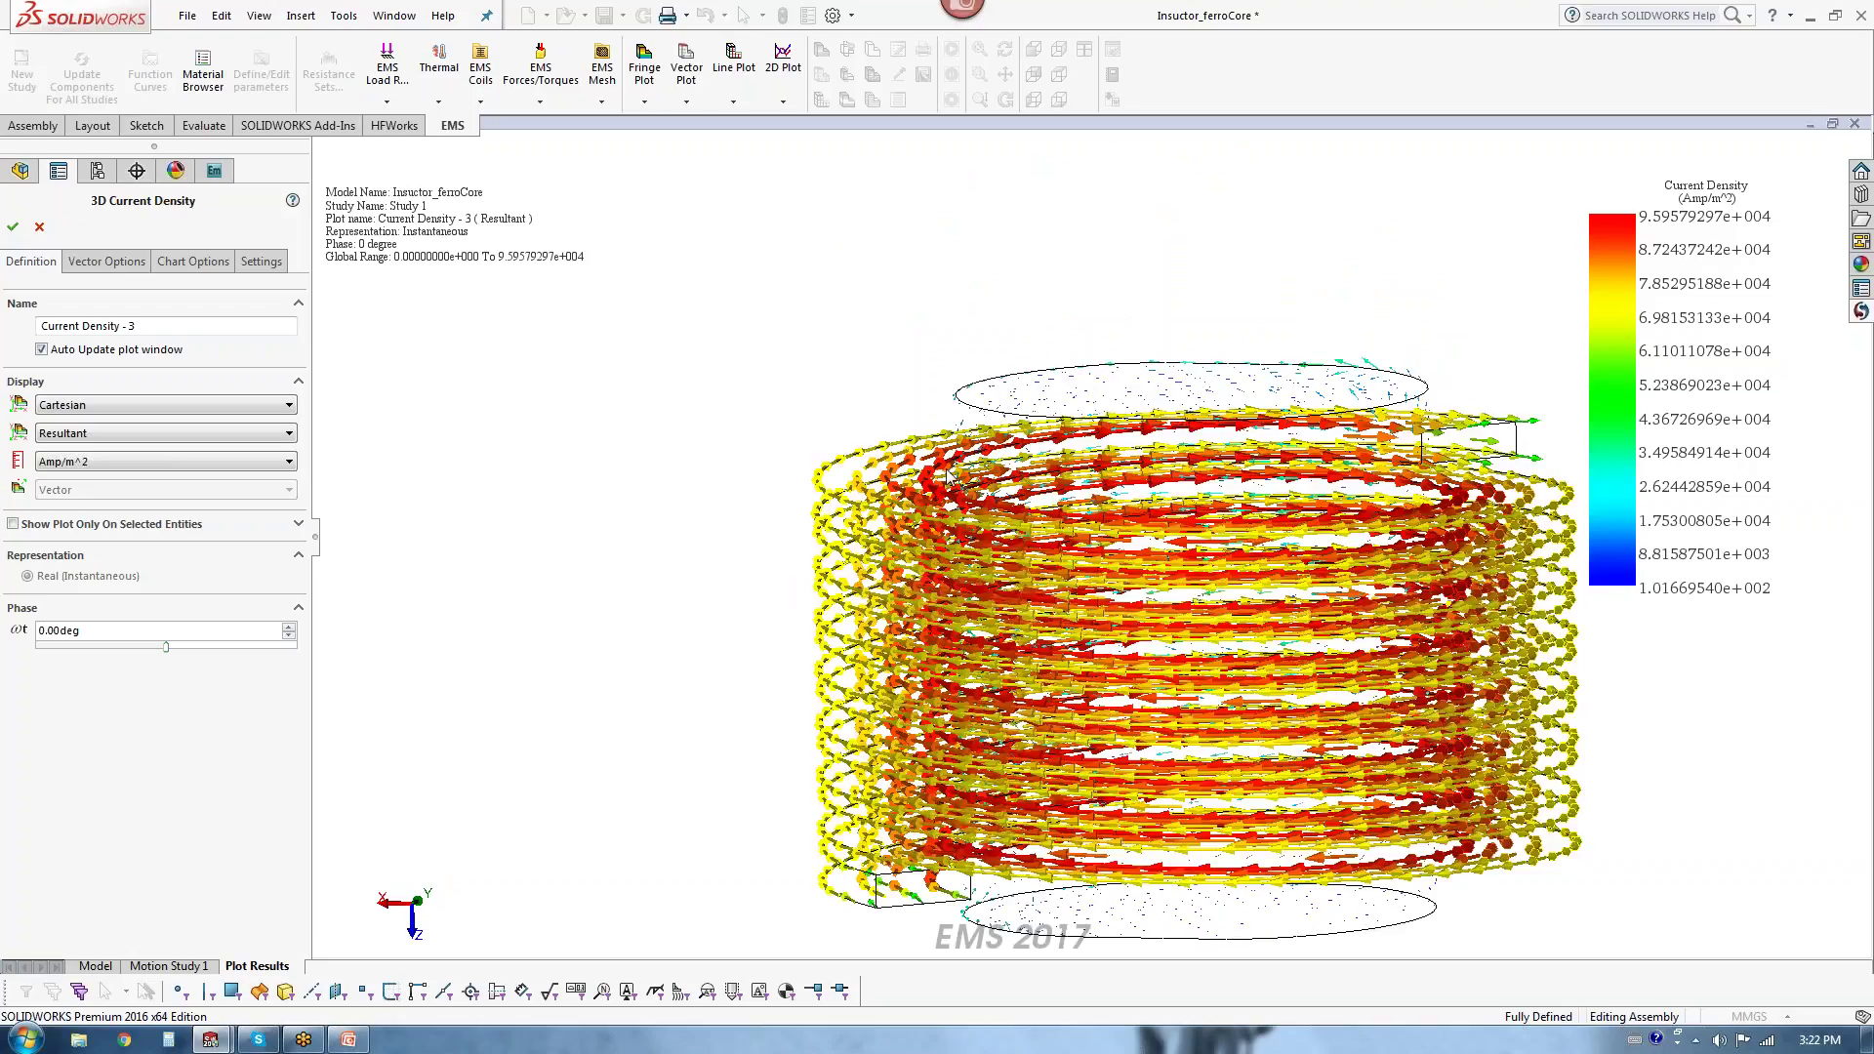
pyautogui.scroll(1, 950, 476)
# Step: Preview the current density vectors on the ferro-core only with the phase set to 180 degrees, and discard these settings
pyautogui.click(36, 527)
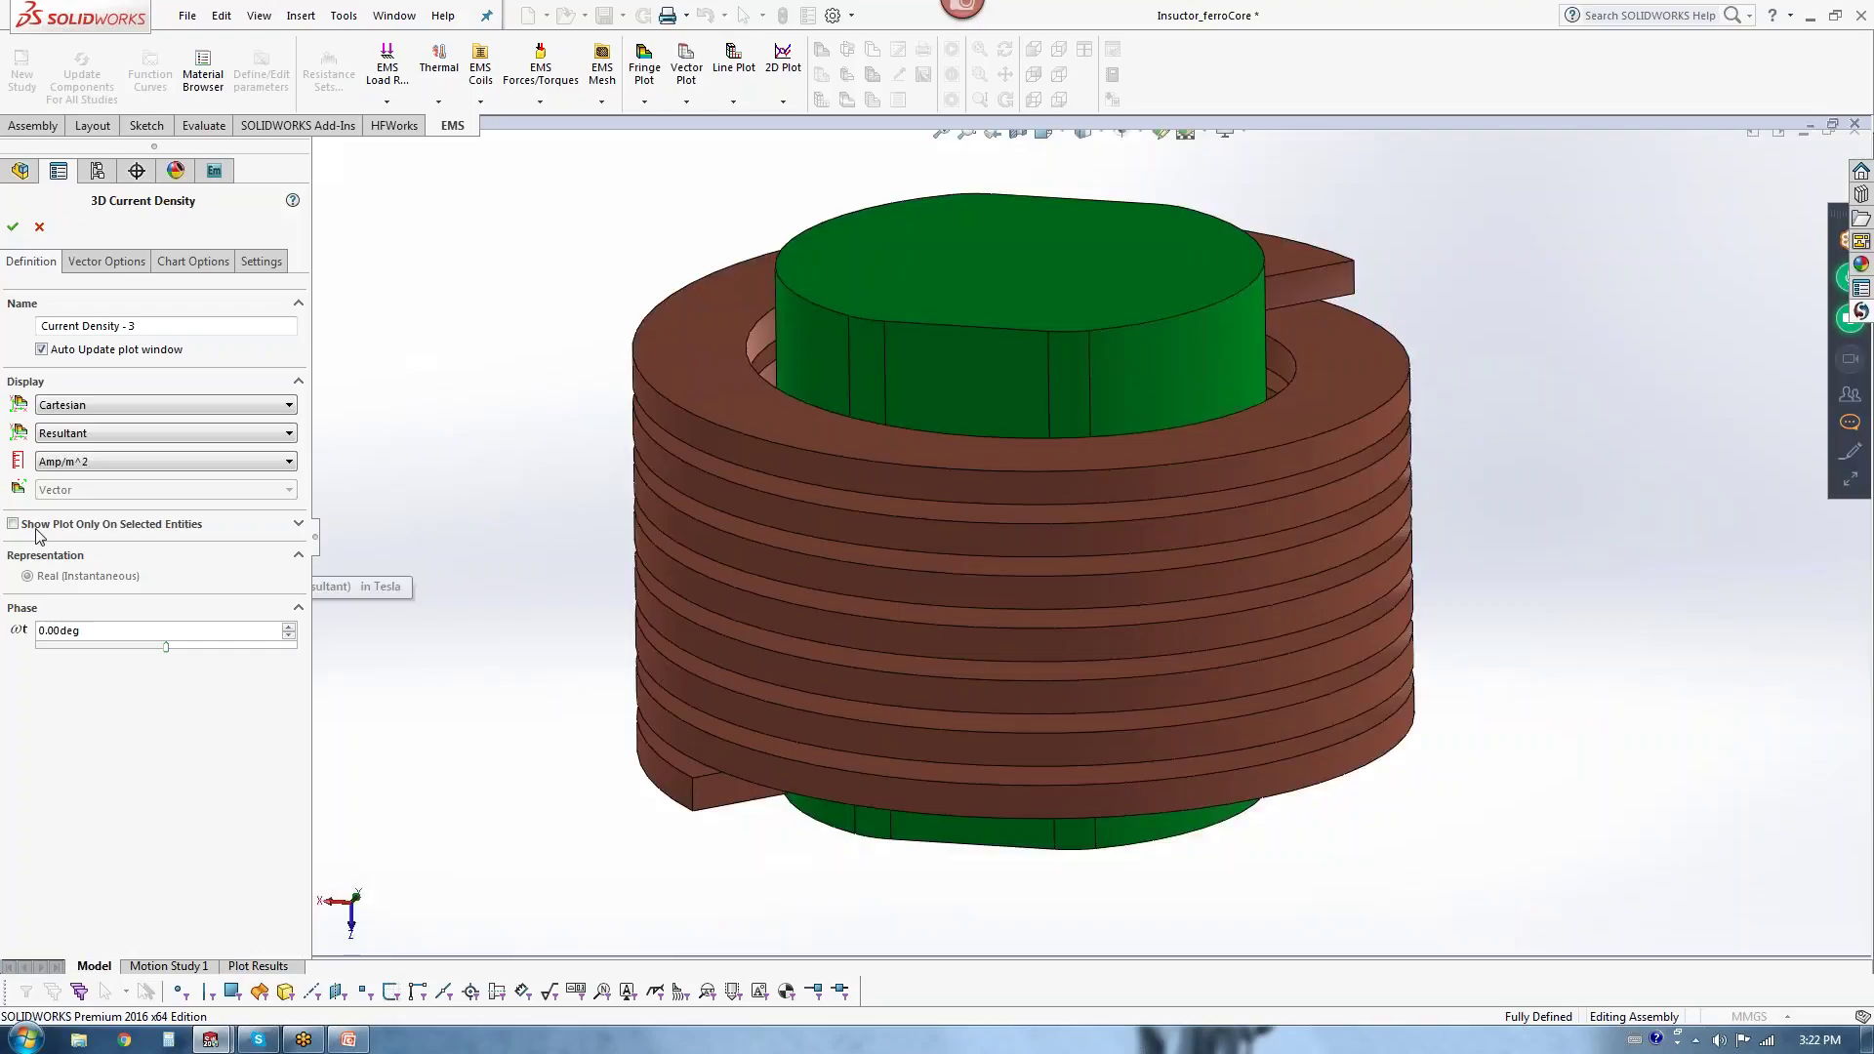
pyautogui.click(978, 277)
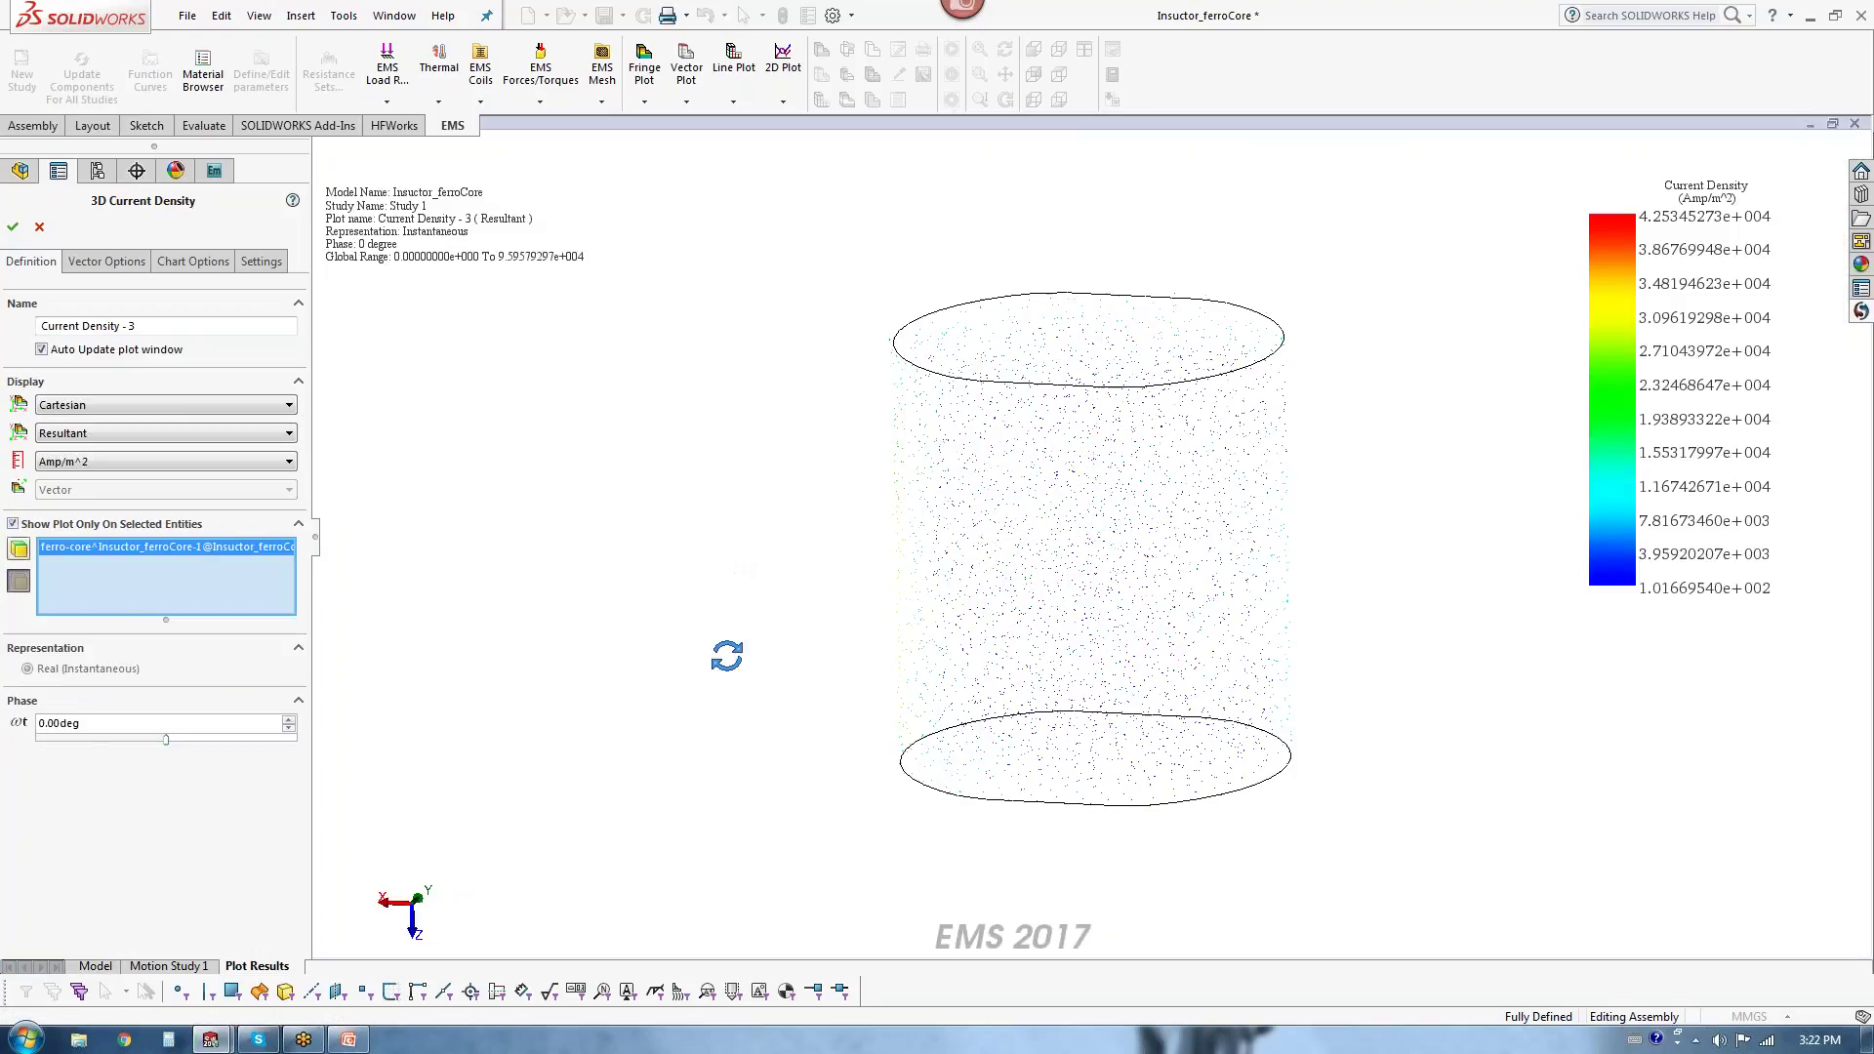
pyautogui.scroll(-2, 1234, 599)
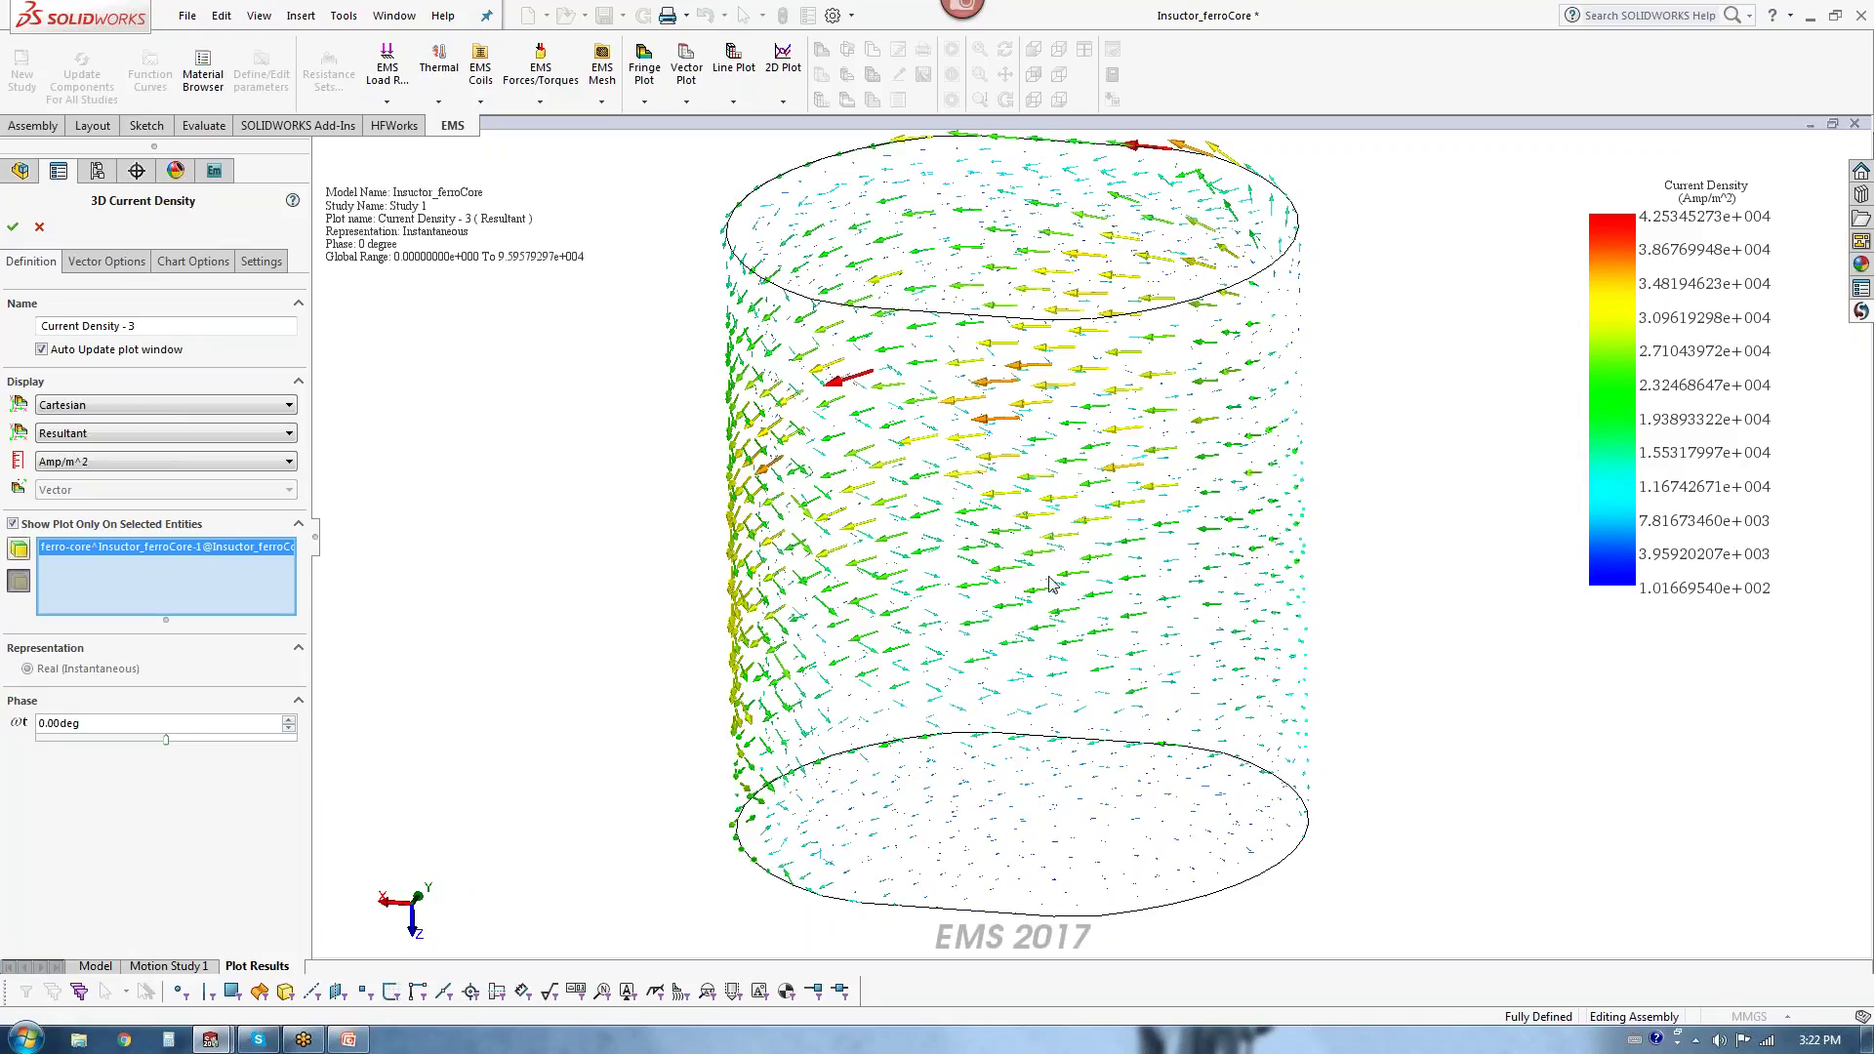
pyautogui.scroll(2, 1057, 583)
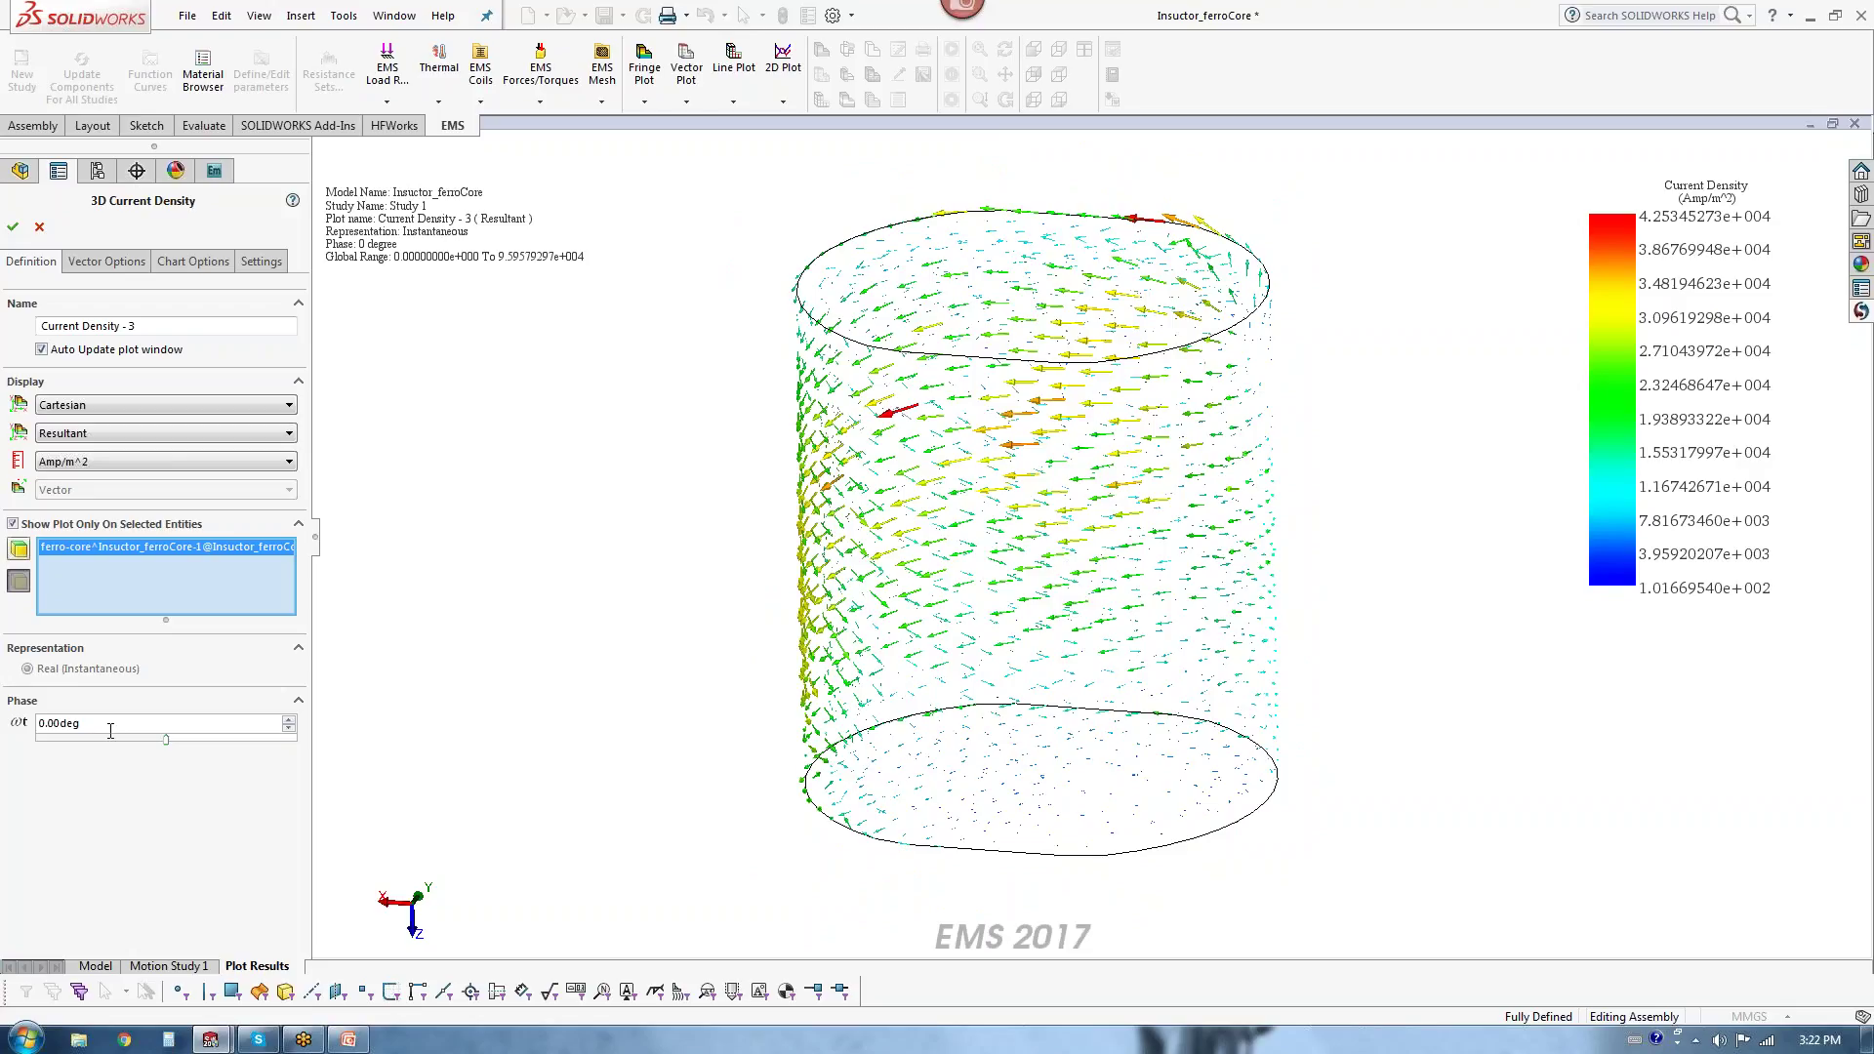
pyautogui.moveTo(166, 740); pyautogui.dragTo(231, 740)
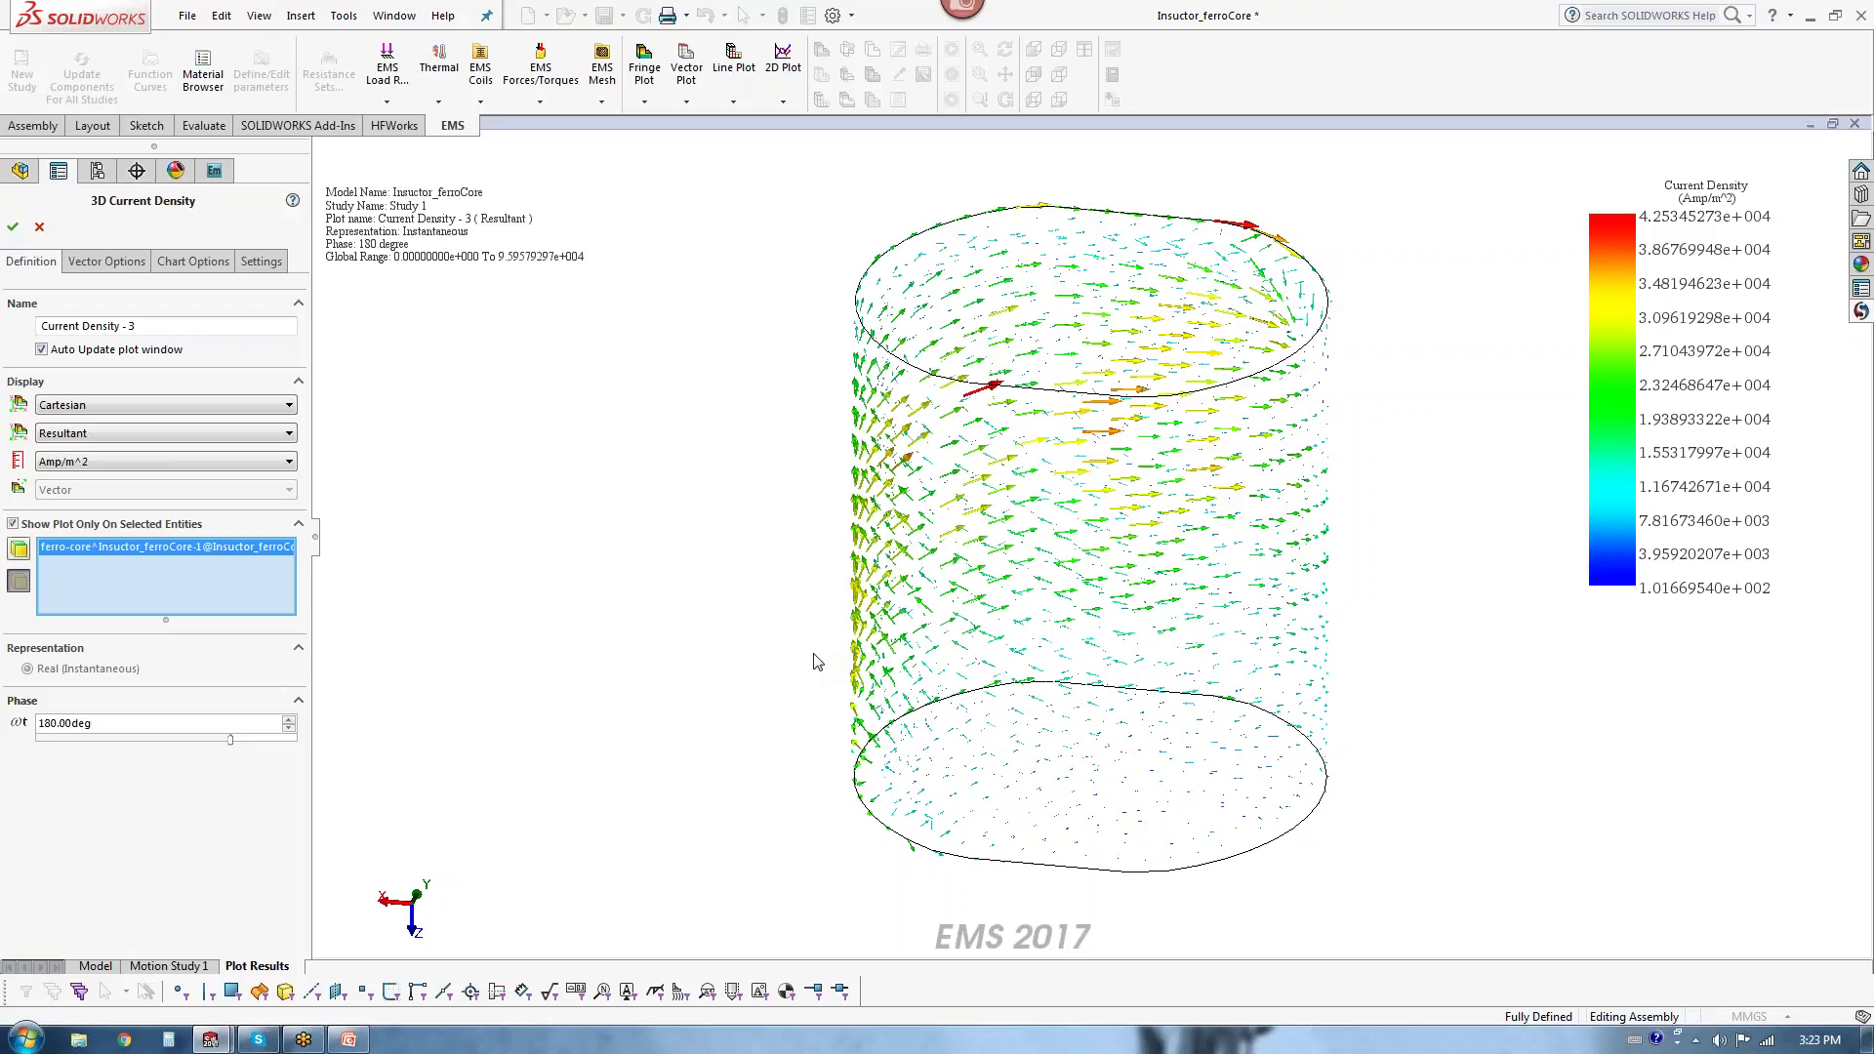
pyautogui.click(39, 227)
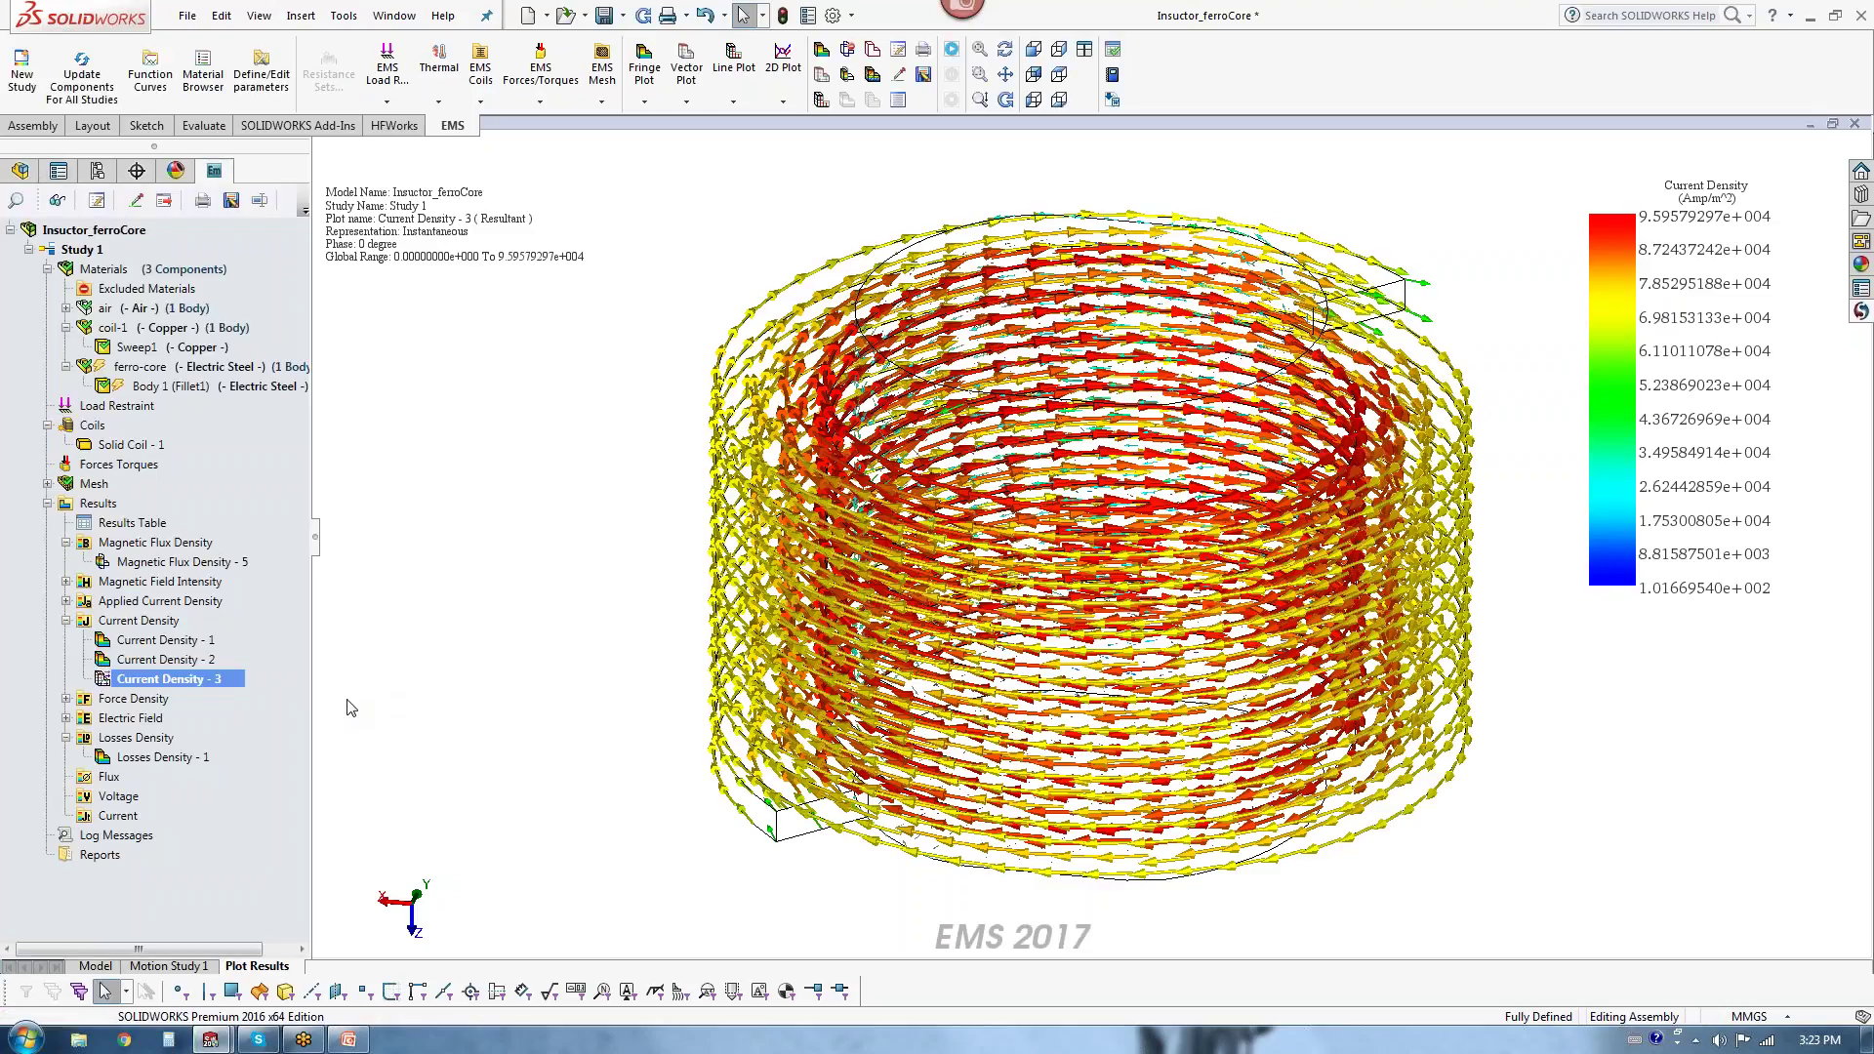
# Step: Display the Losses Density - 1 plot and examine the solid losses on the coil and core from above and below
pyautogui.doubleClick(183, 761)
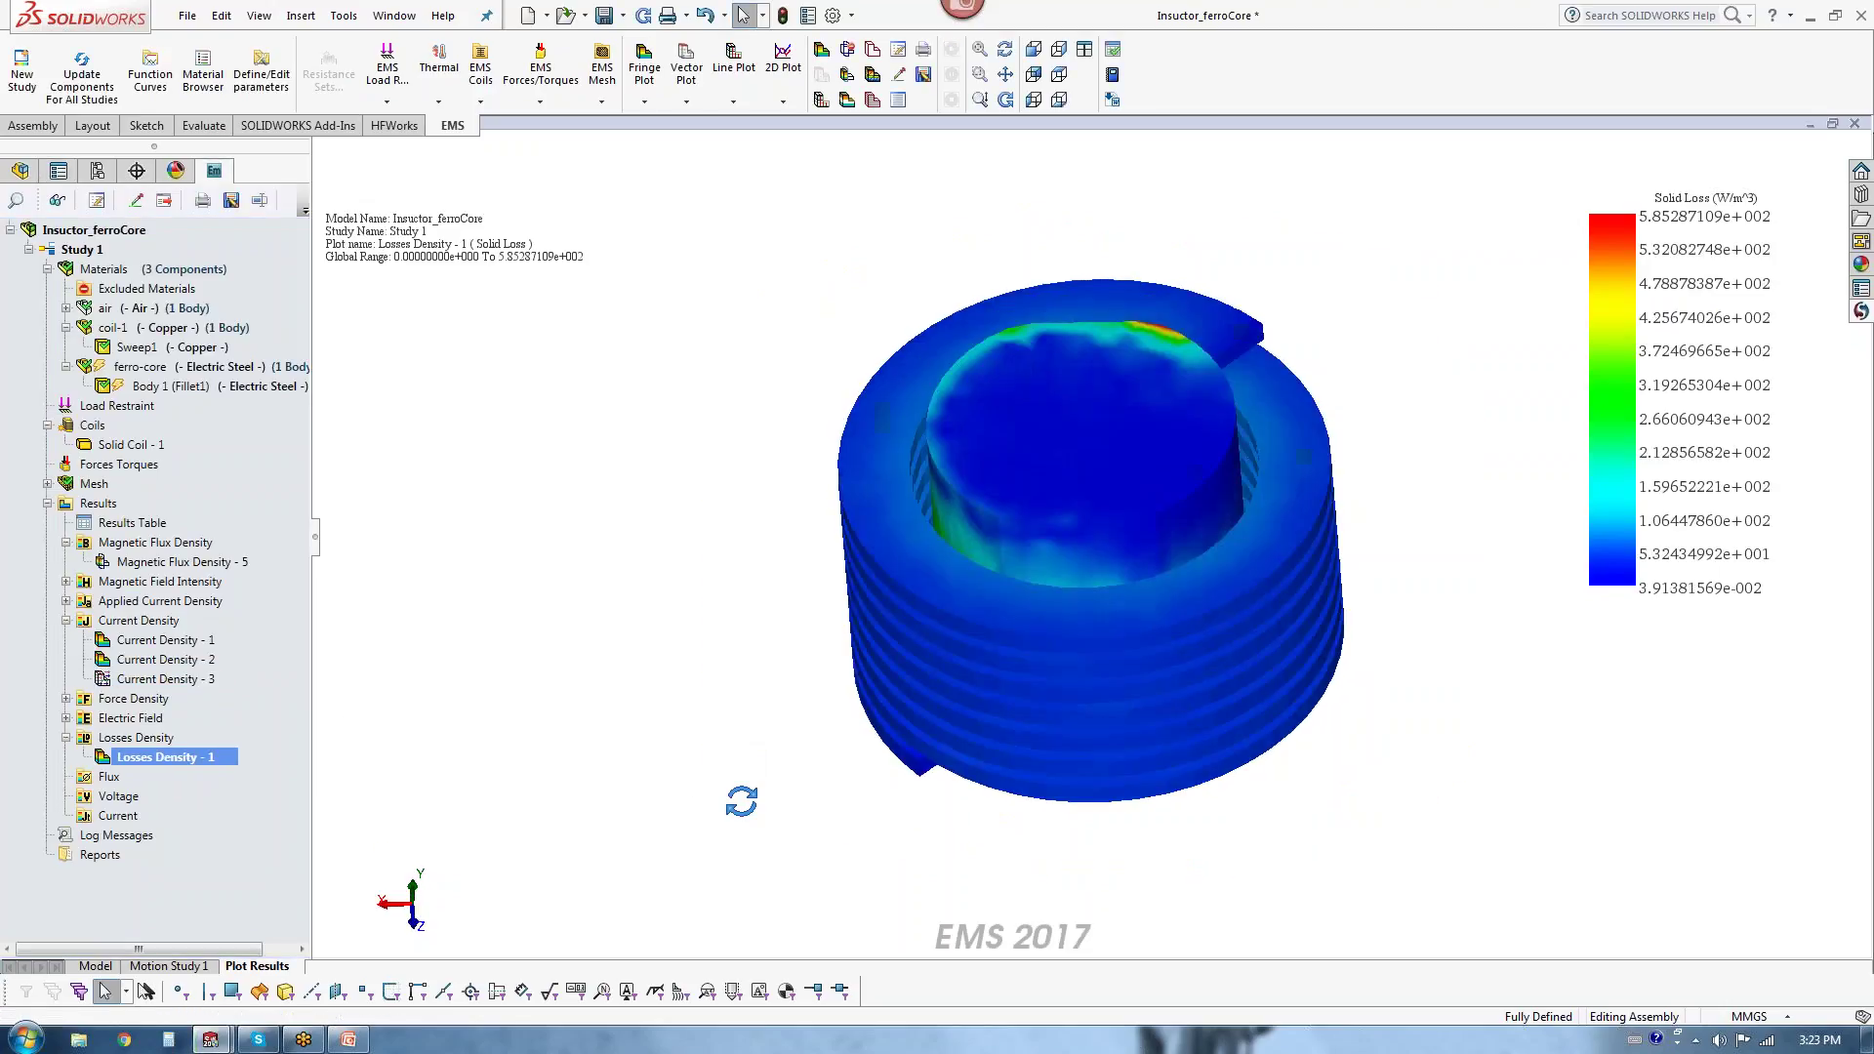
pyautogui.scroll(-4, 1031, 636)
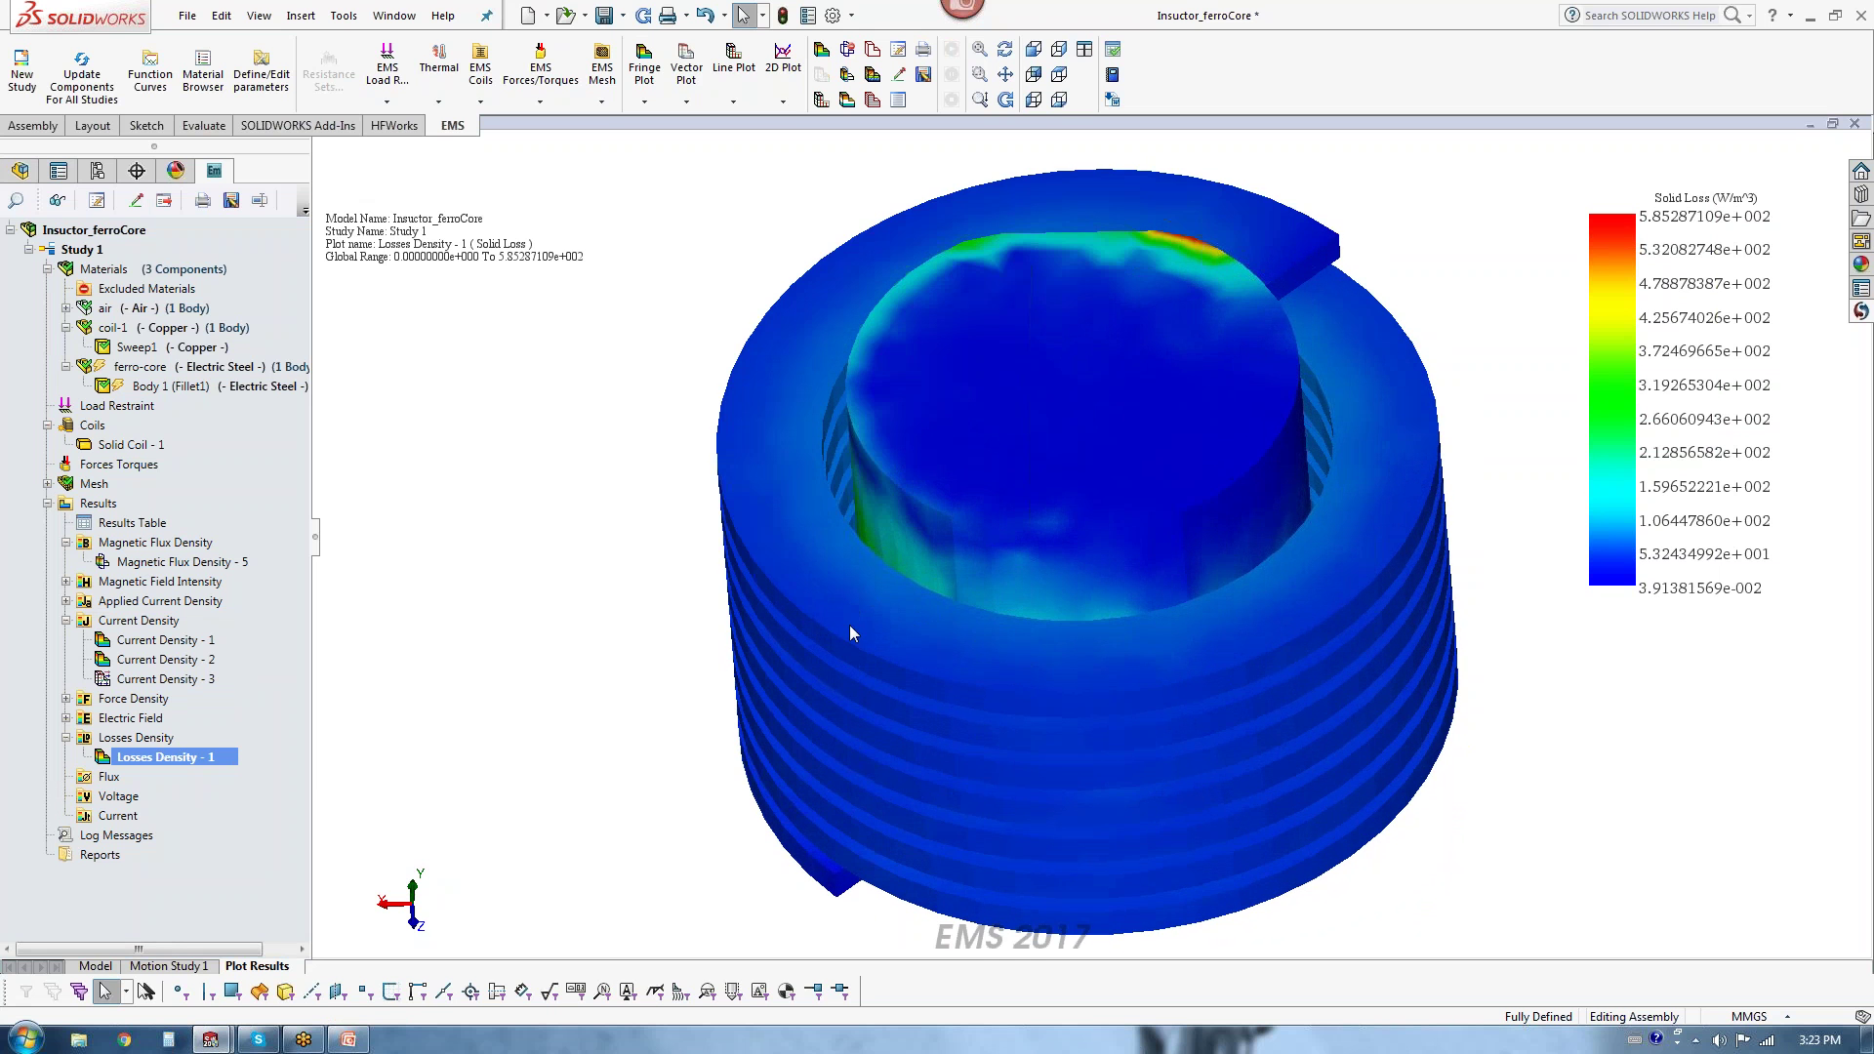
pyautogui.moveTo(849, 566); pyautogui.dragTo(803, 335, button='middle')
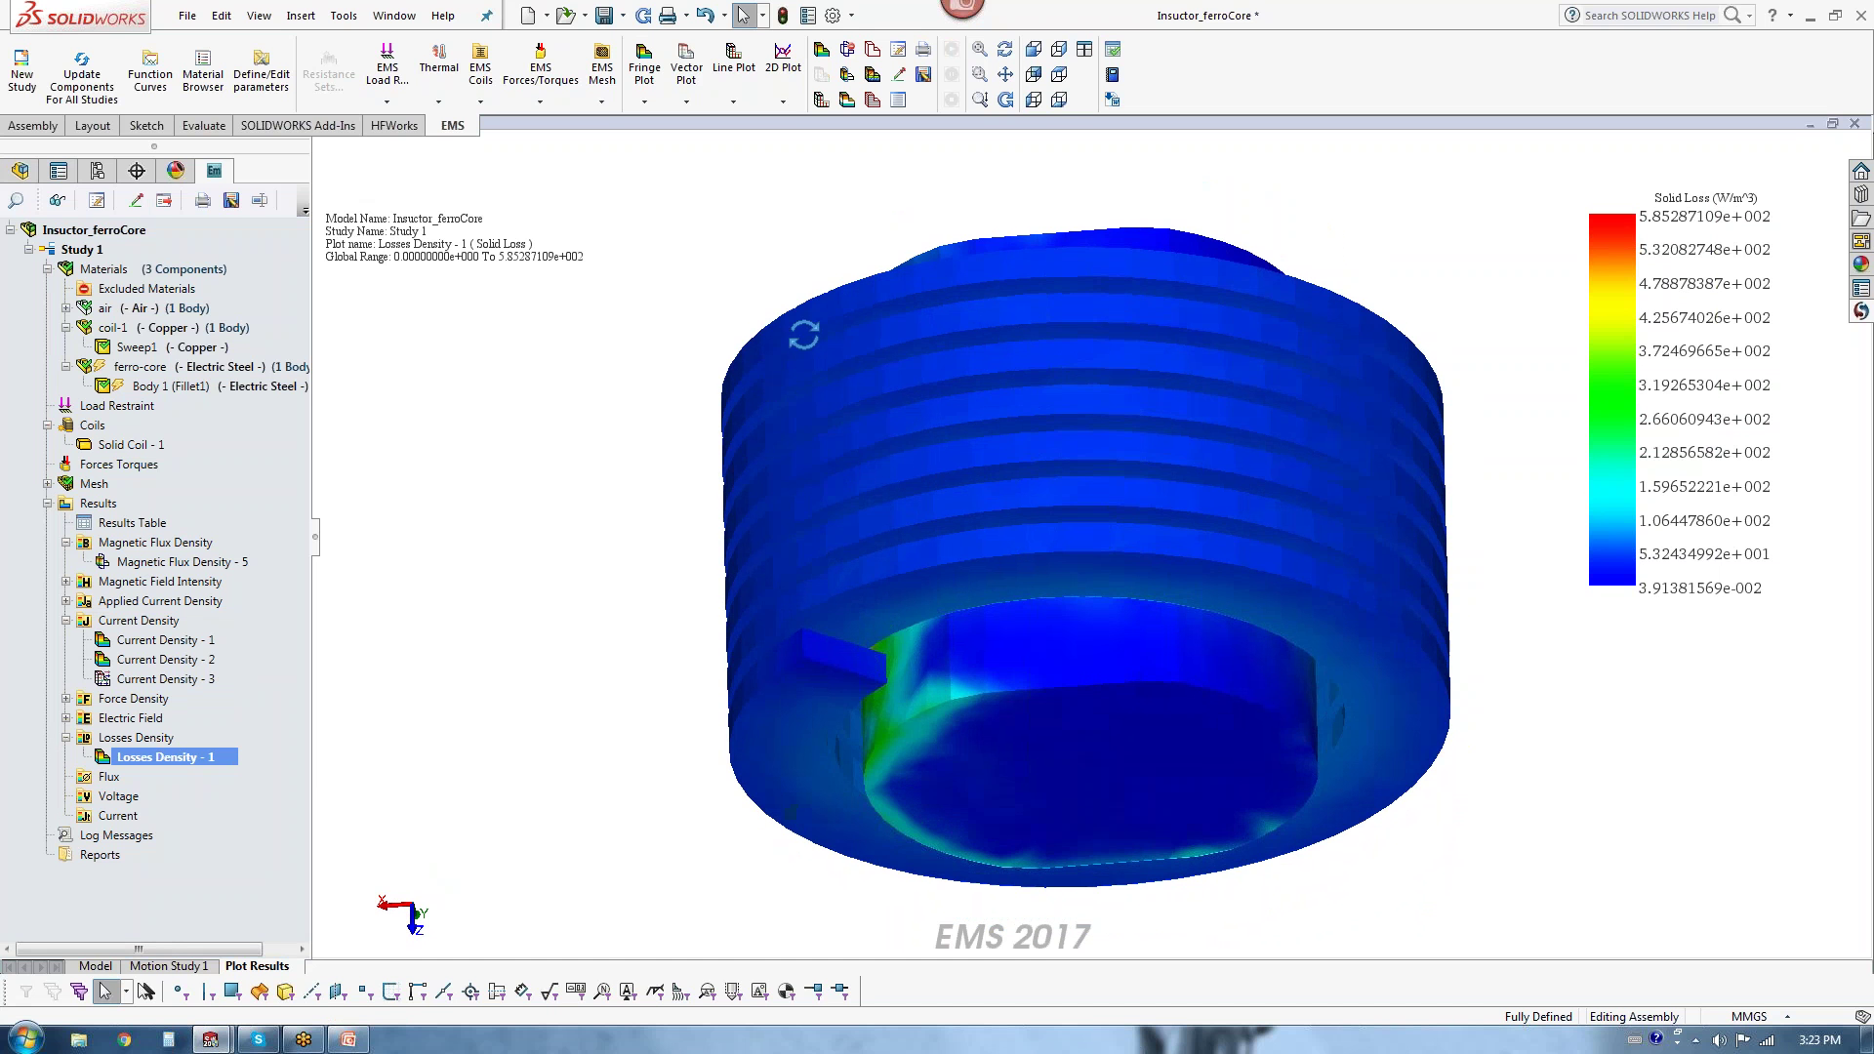
pyautogui.moveTo(757, 688); pyautogui.dragTo(767, 879, button='middle')
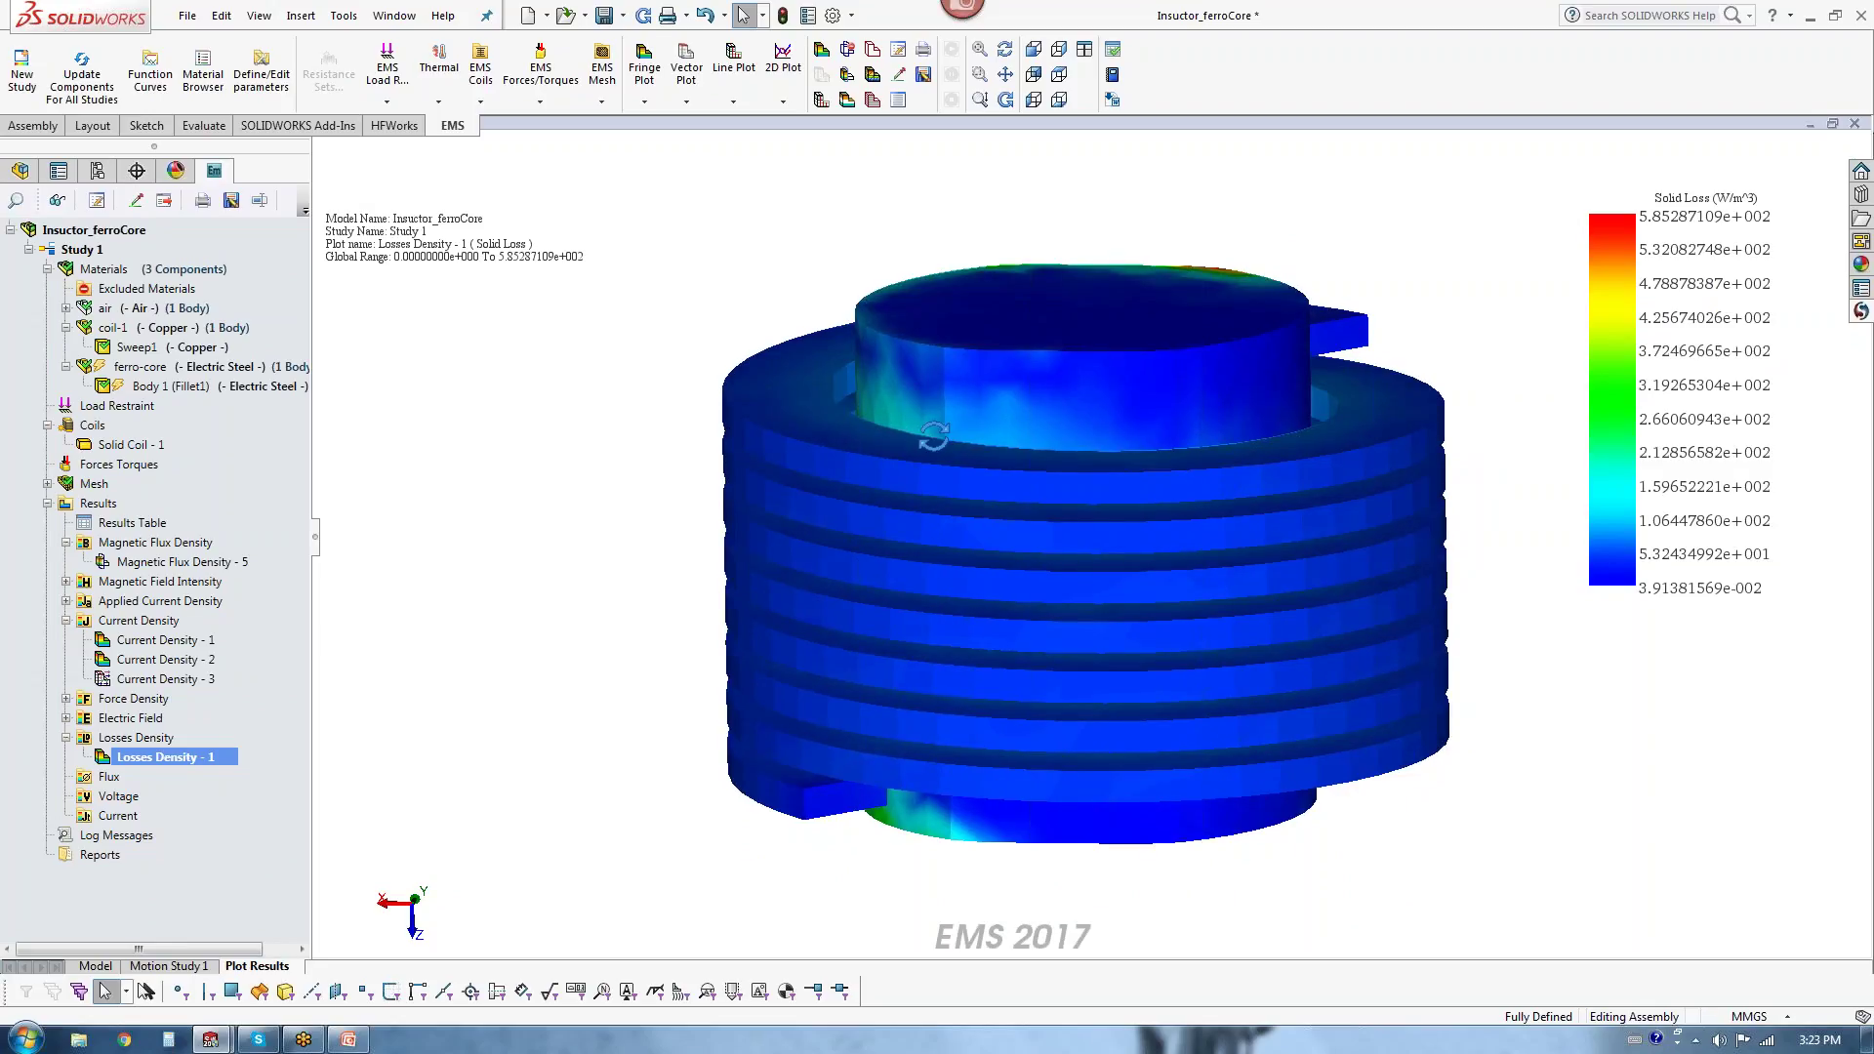
pyautogui.moveTo(953, 348); pyautogui.dragTo(1179, 257, button='middle')
pyautogui.moveTo(952, 383); pyautogui.dragTo(1095, 572, button='middle')
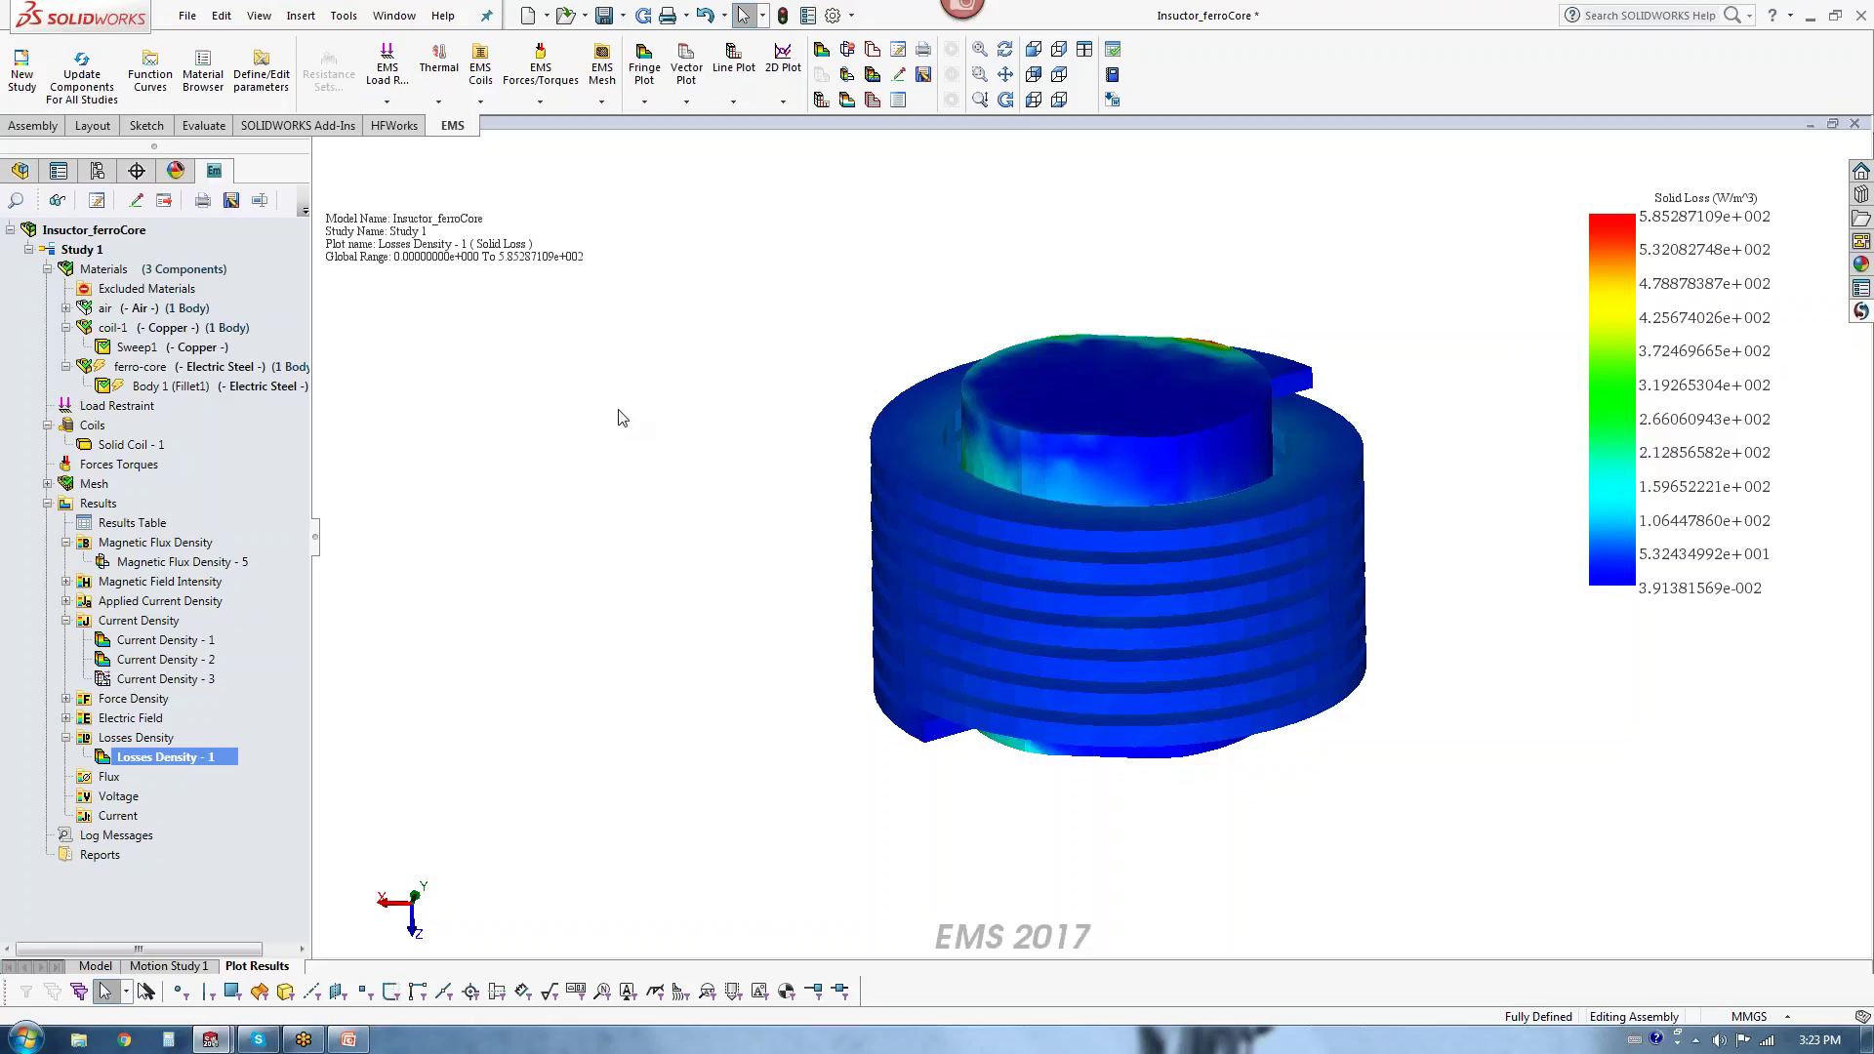
# Step: Switch to the open Inductor document and inspect its core and coil geometry
pyautogui.click(408, 16)
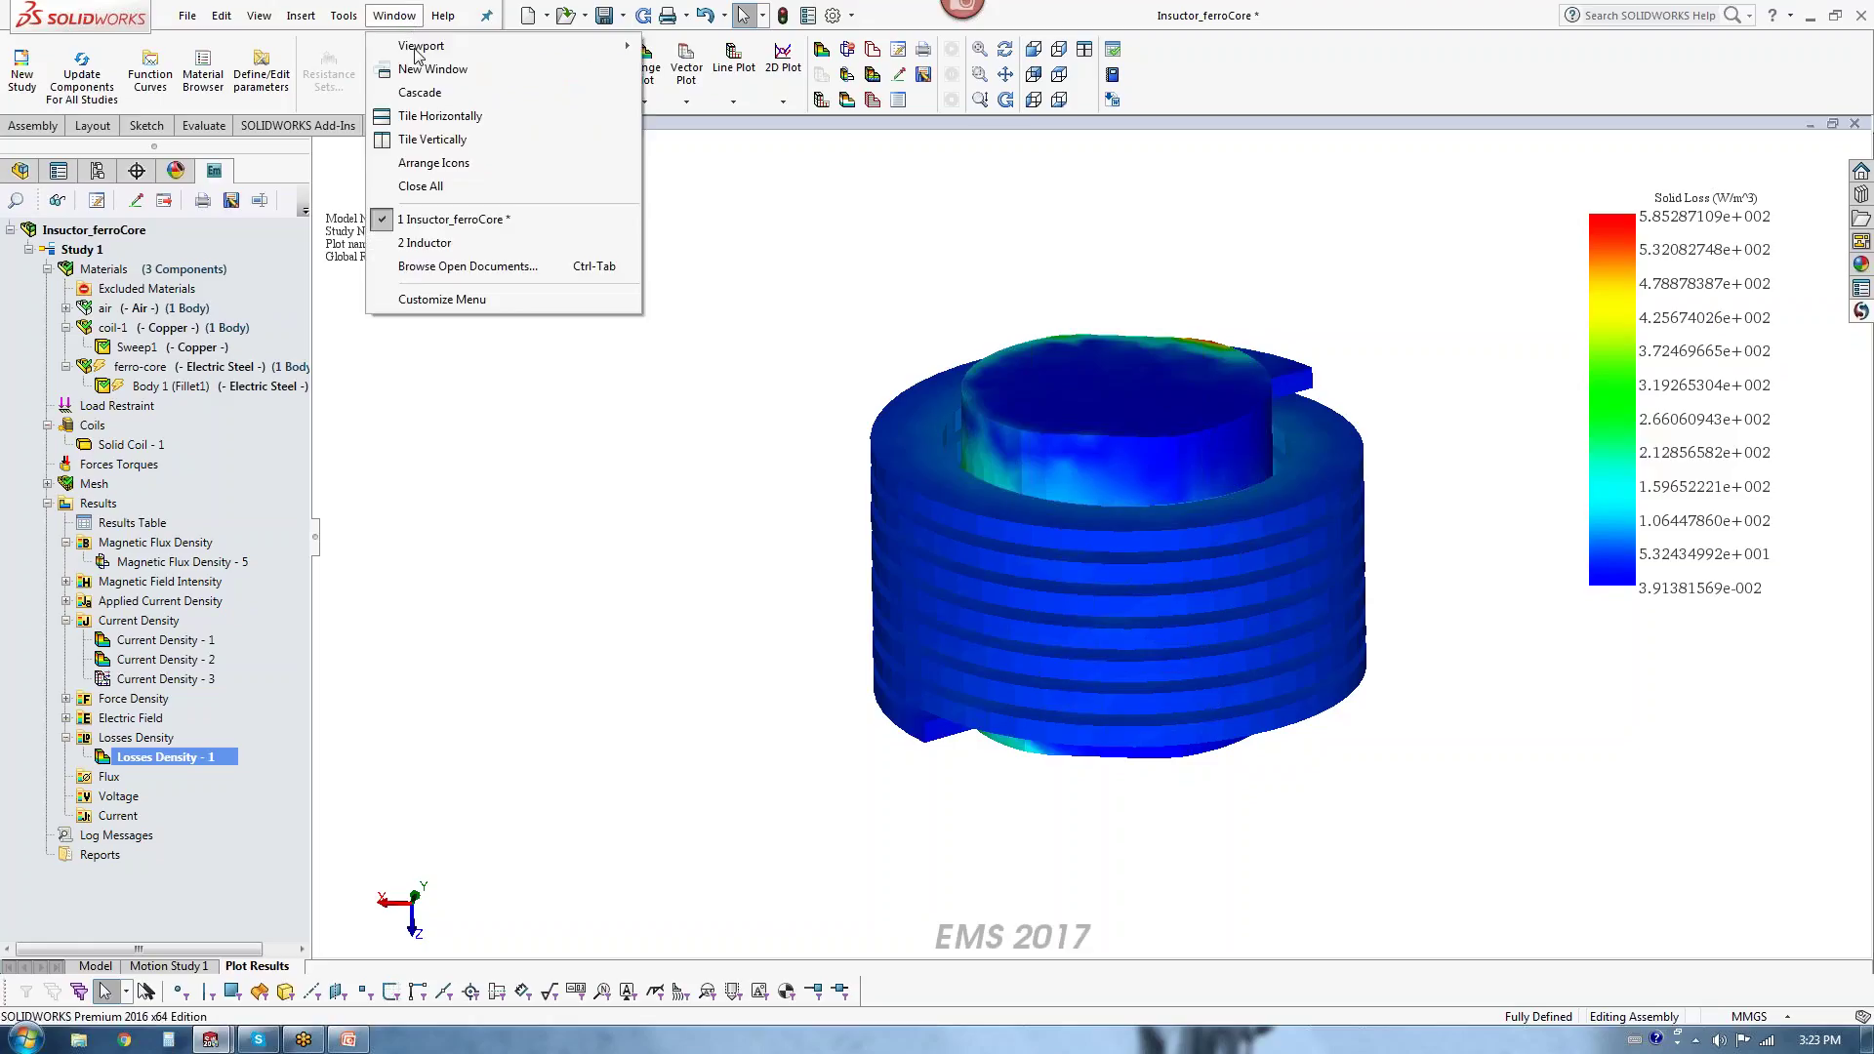
pyautogui.click(437, 242)
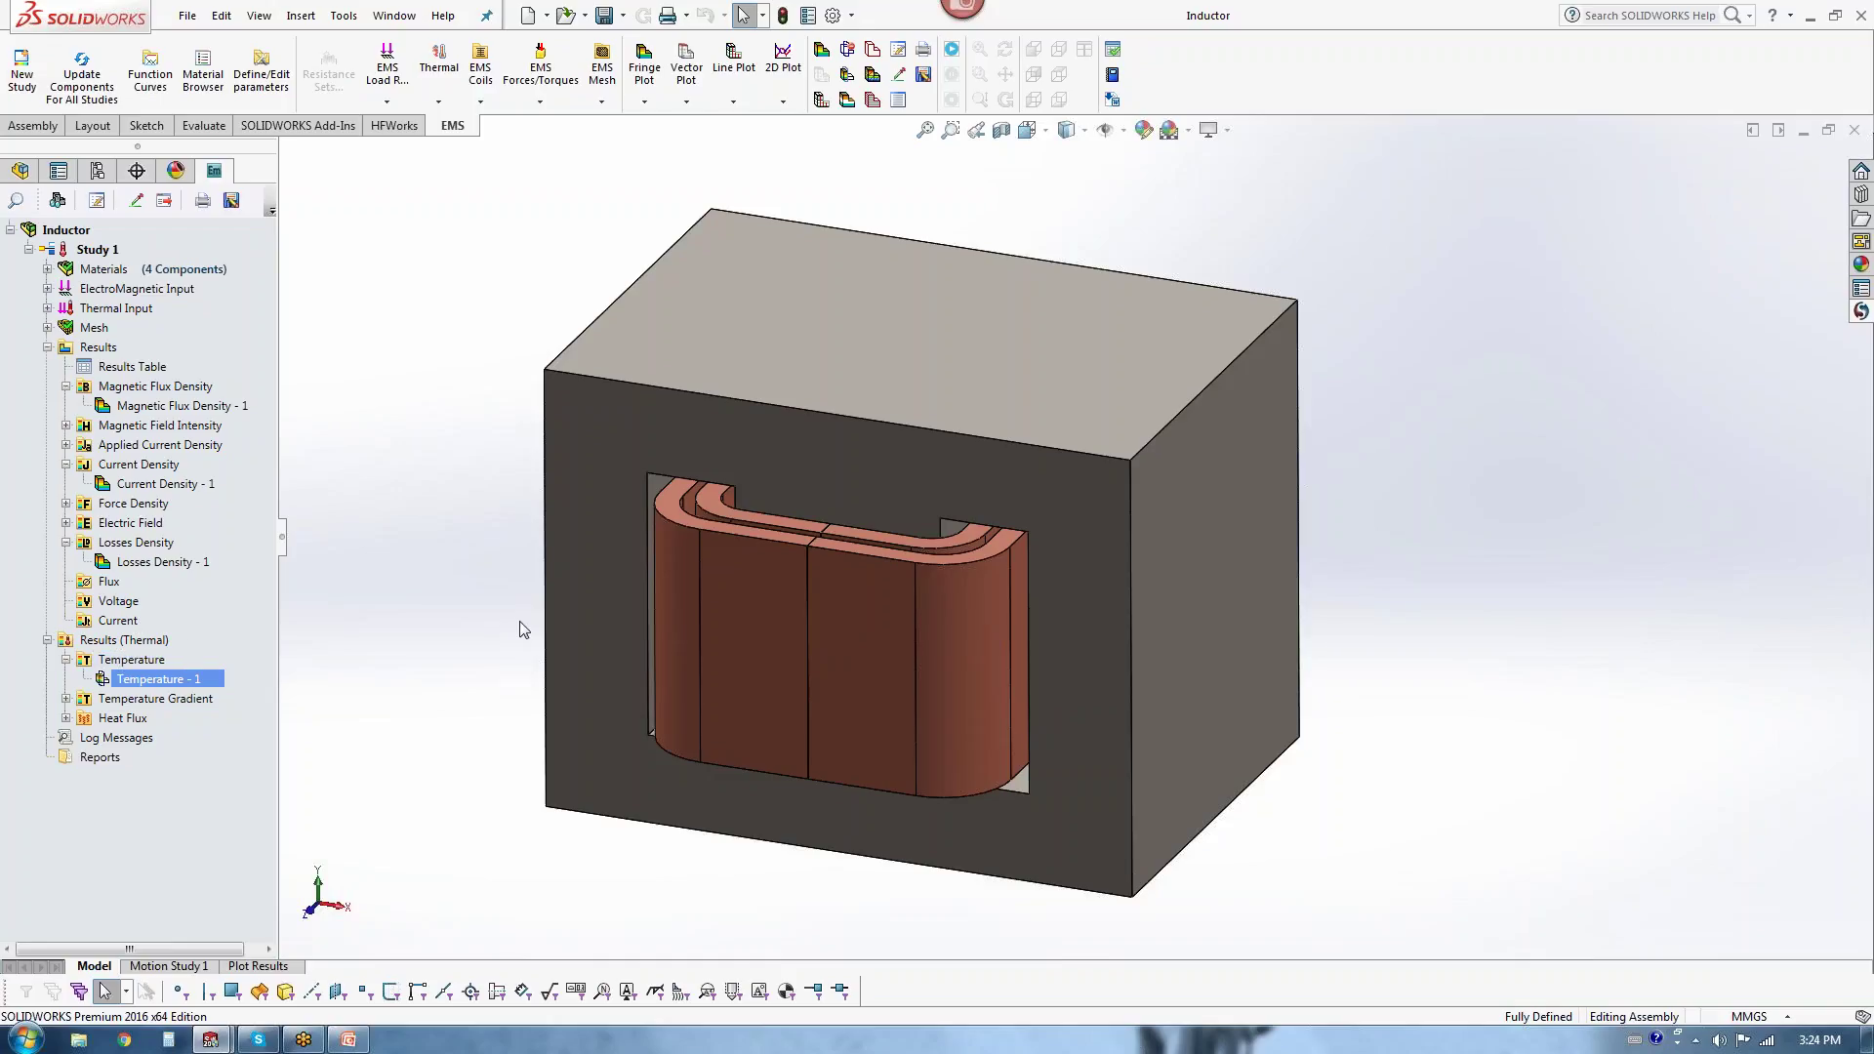
pyautogui.moveTo(523, 630); pyautogui.dragTo(519, 597, button='middle')
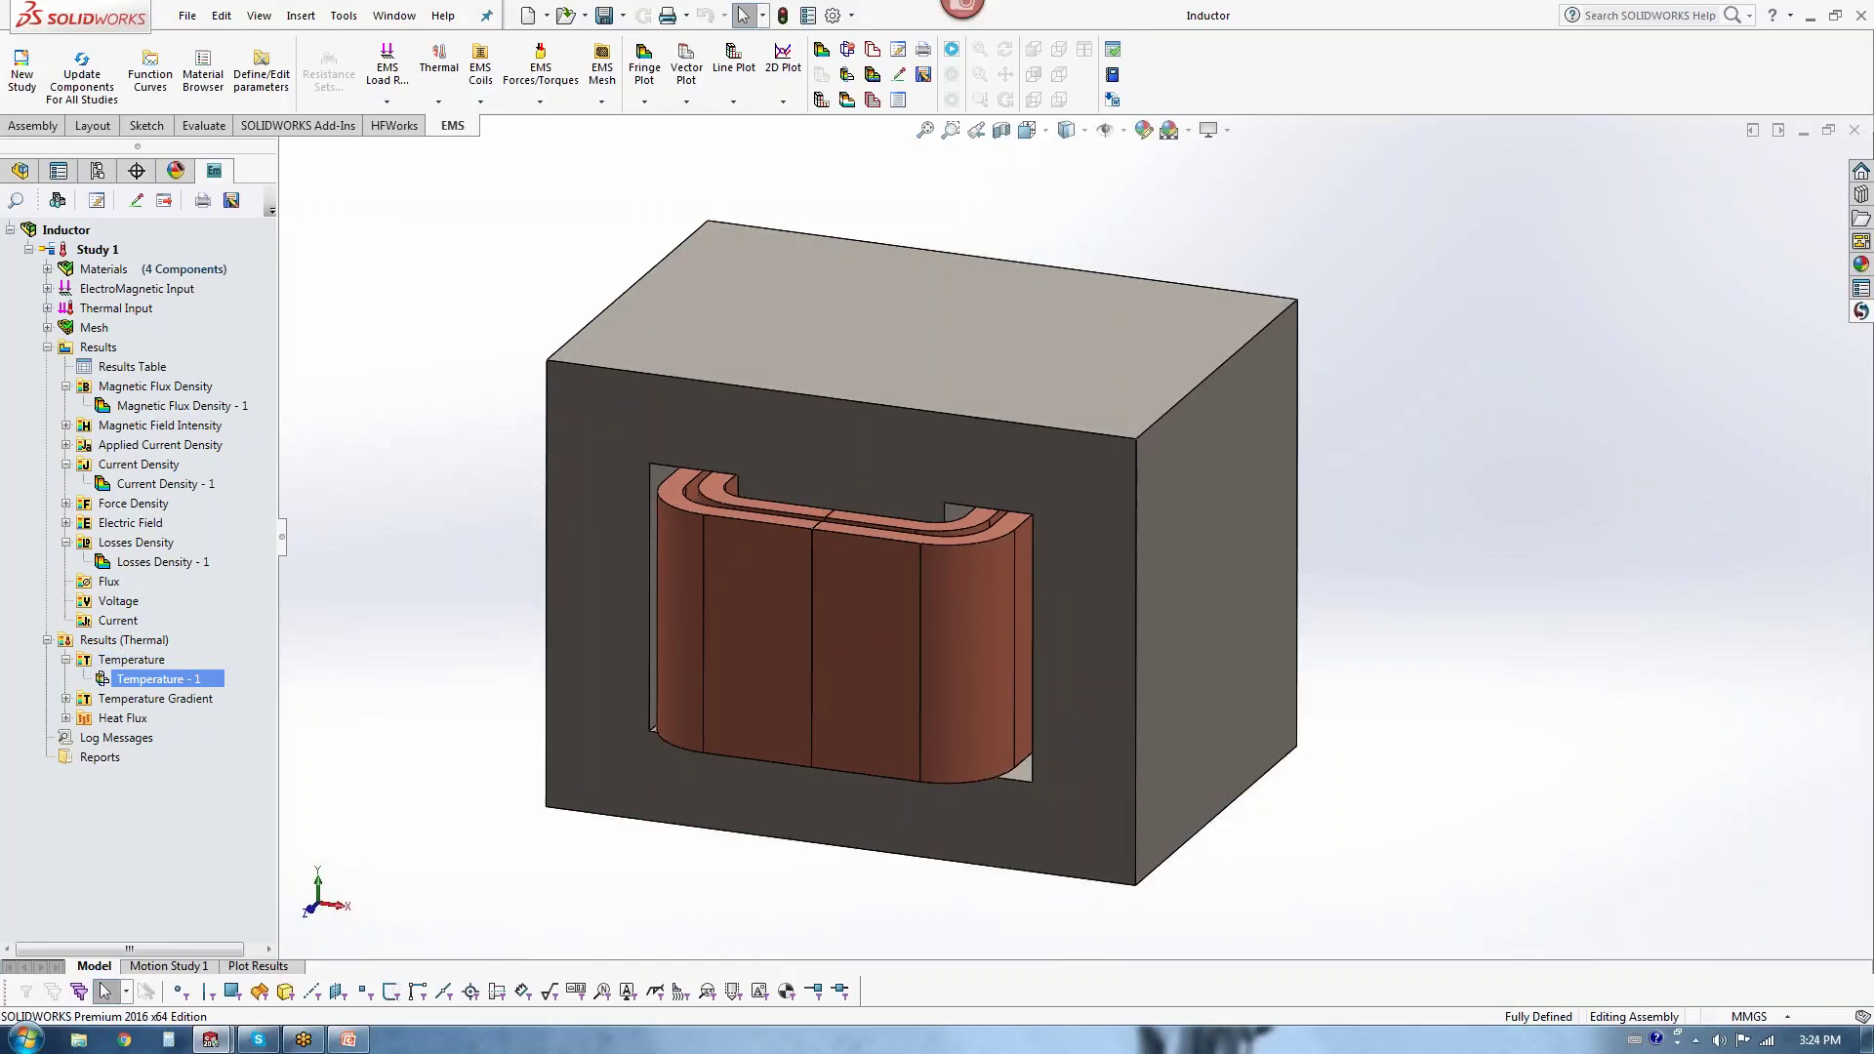
# Step: Review the AC Magnetic study's solver, frequency and thermal coupling settings in the properties of Study 1, and close them
pyautogui.click(98, 250)
pyautogui.rightClick(97, 252)
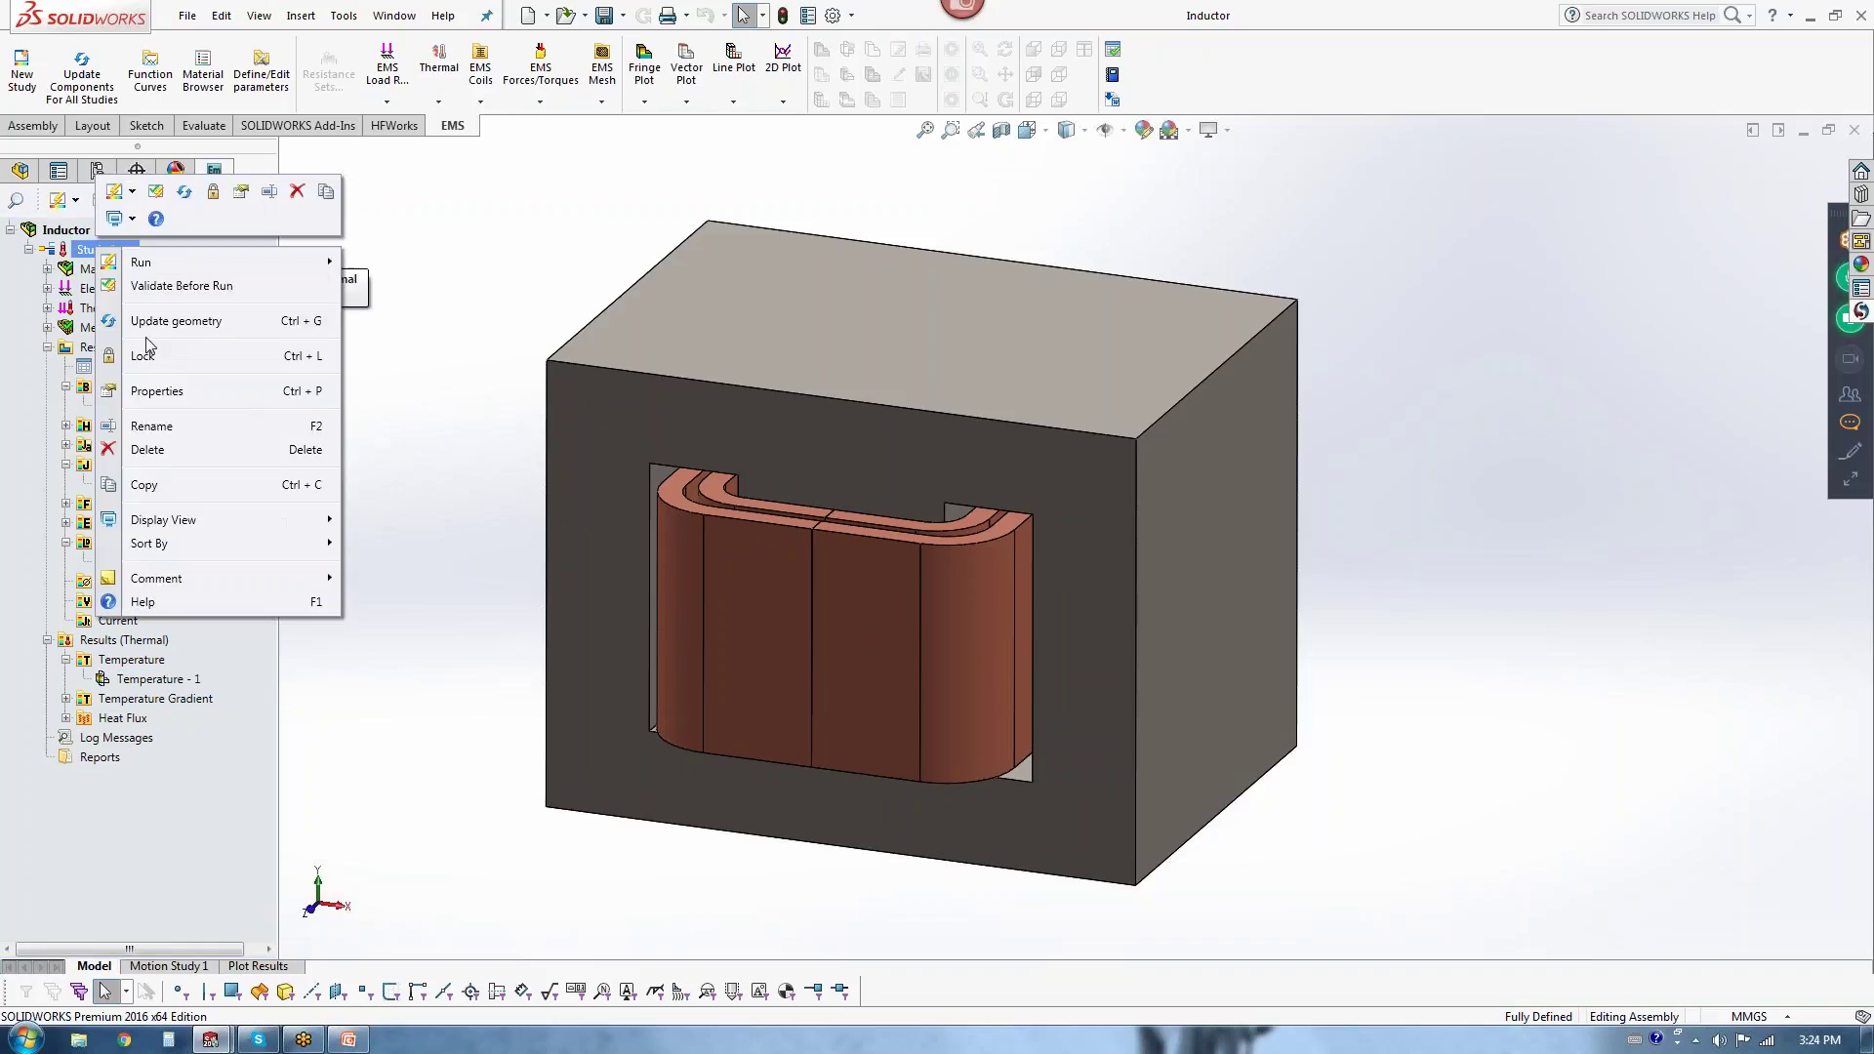
pyautogui.click(183, 392)
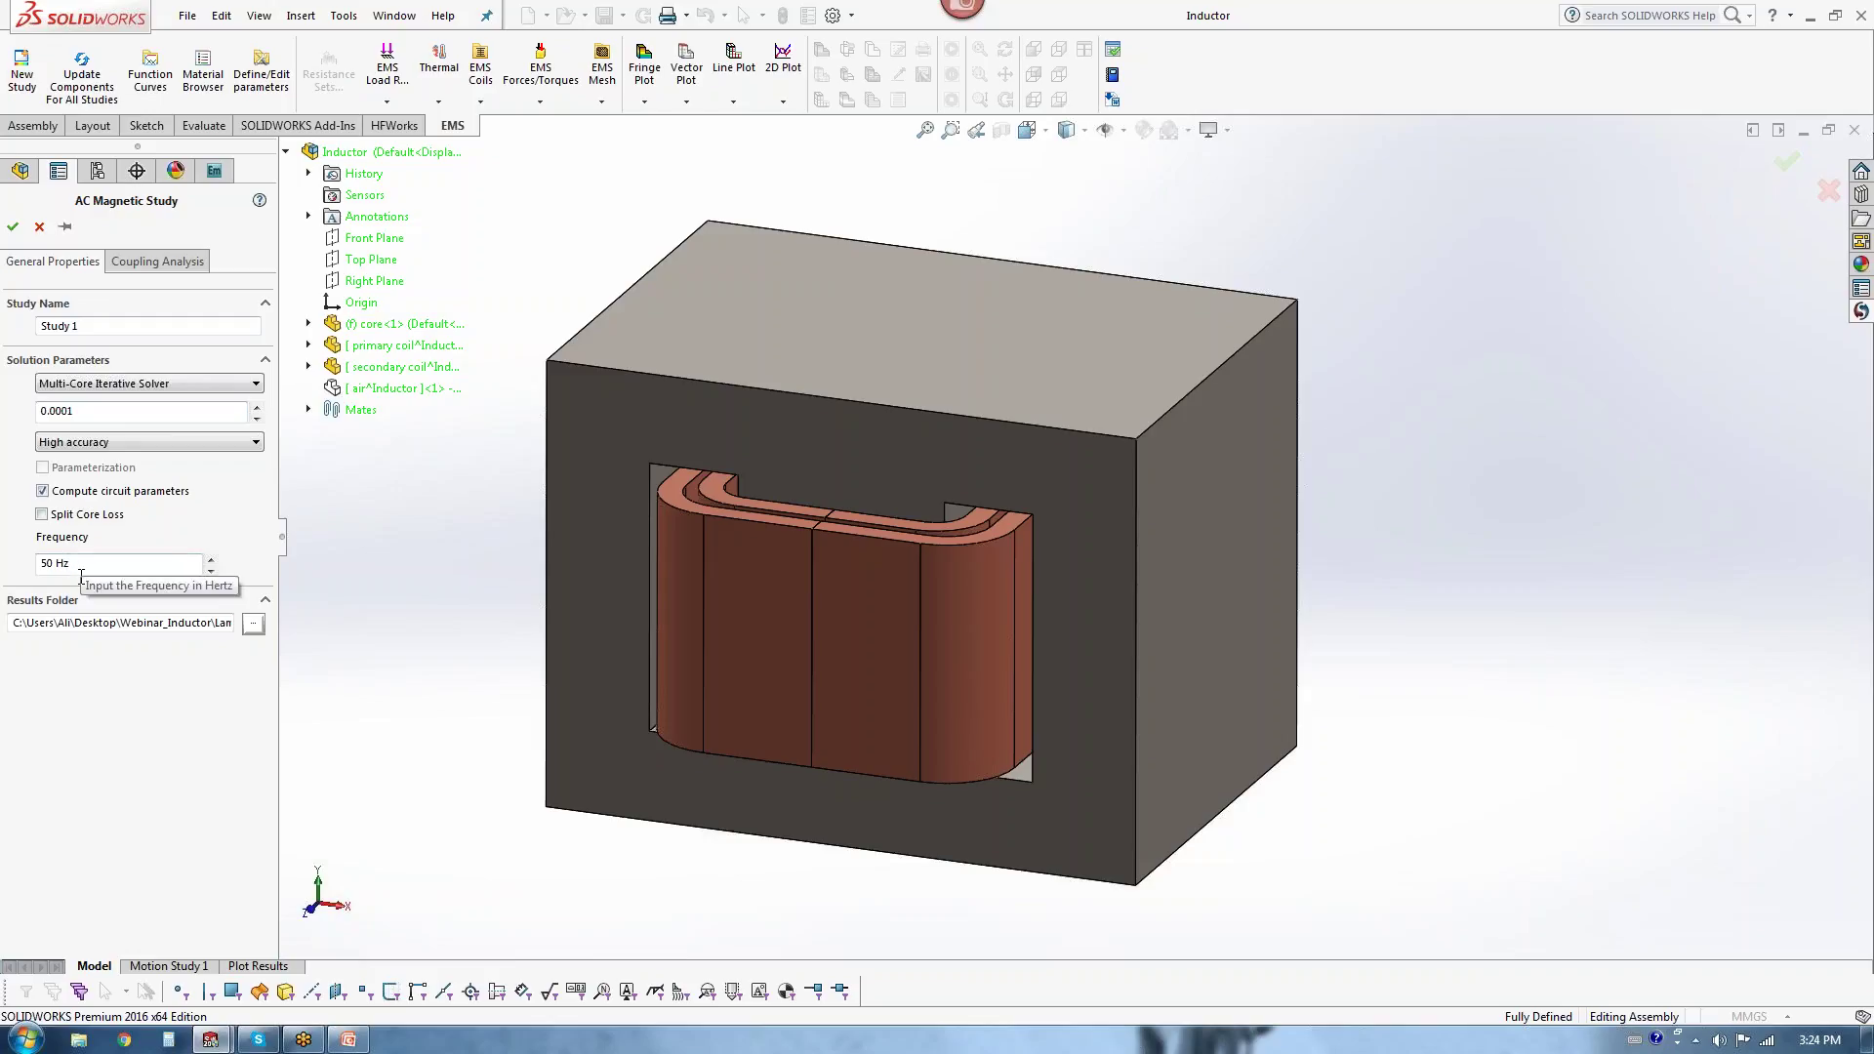
pyautogui.click(154, 261)
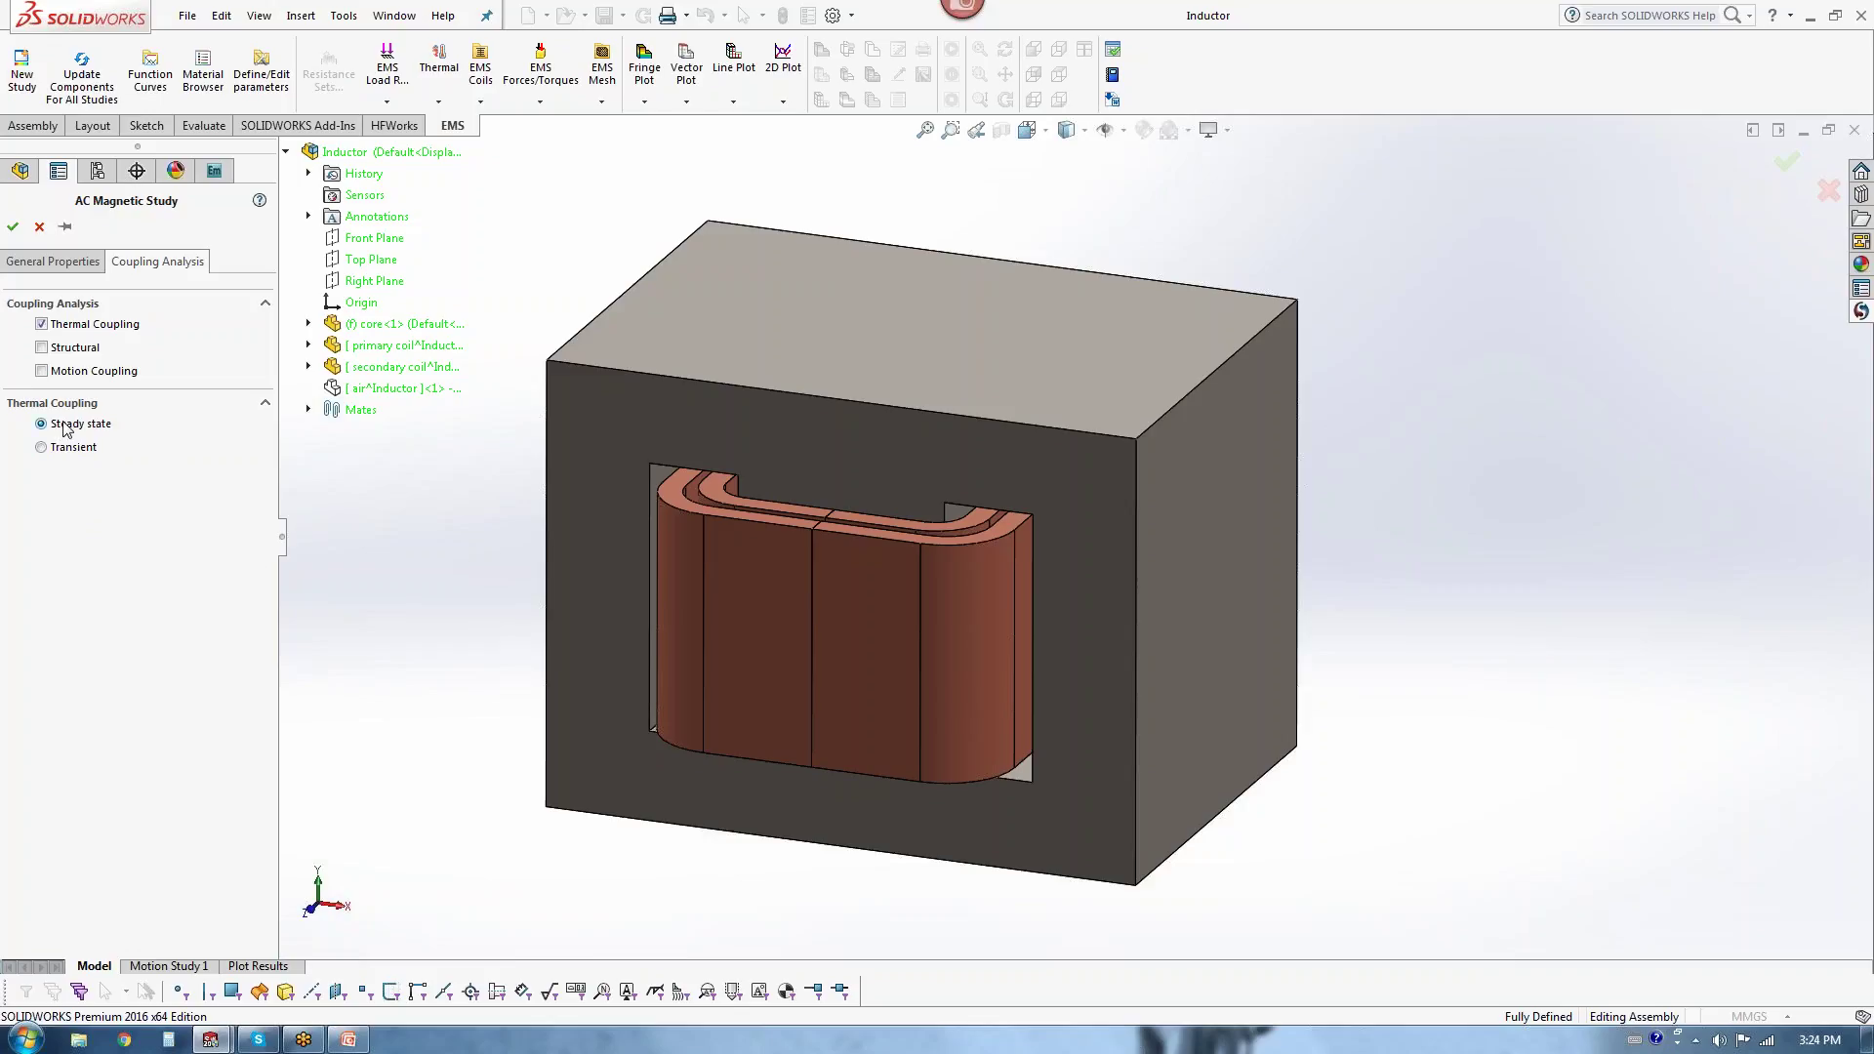
pyautogui.click(13, 226)
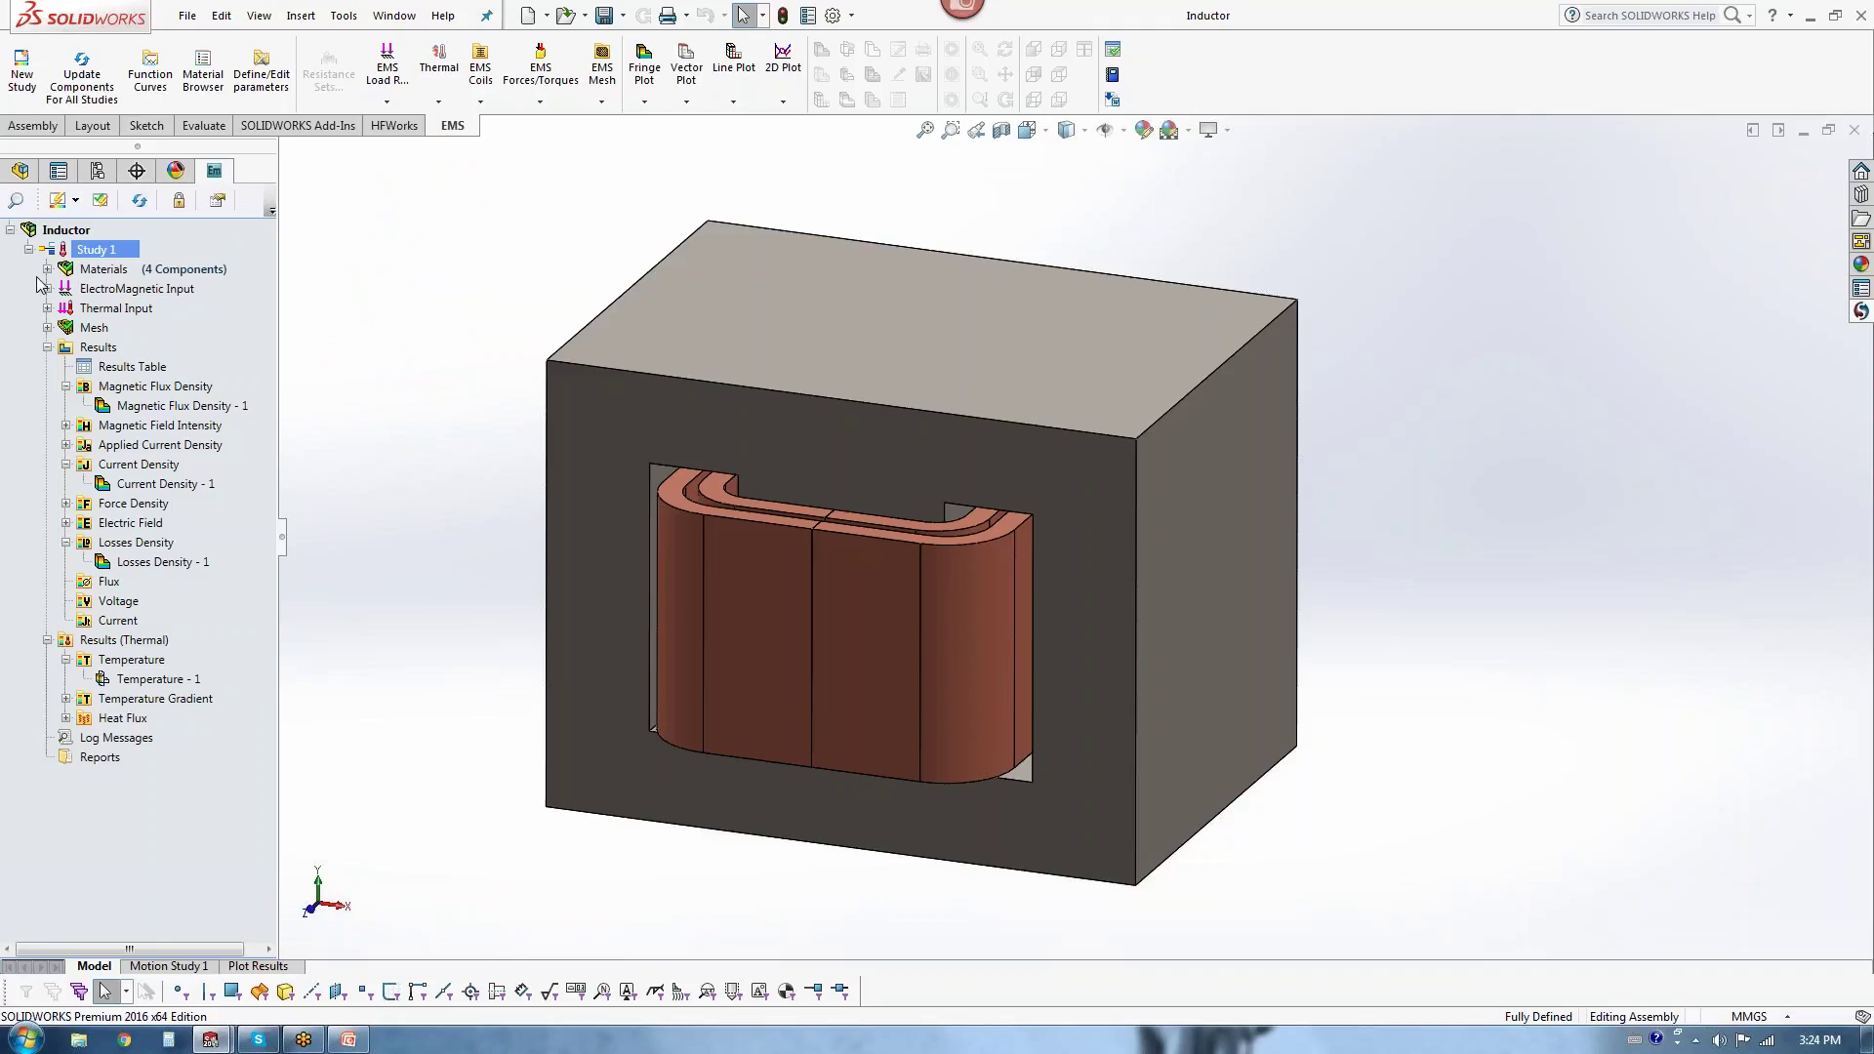
# Step: Review the materials of the Inductor's core and coils, and reveal the wound coils under ElectroMagnetic Input
pyautogui.click(47, 269)
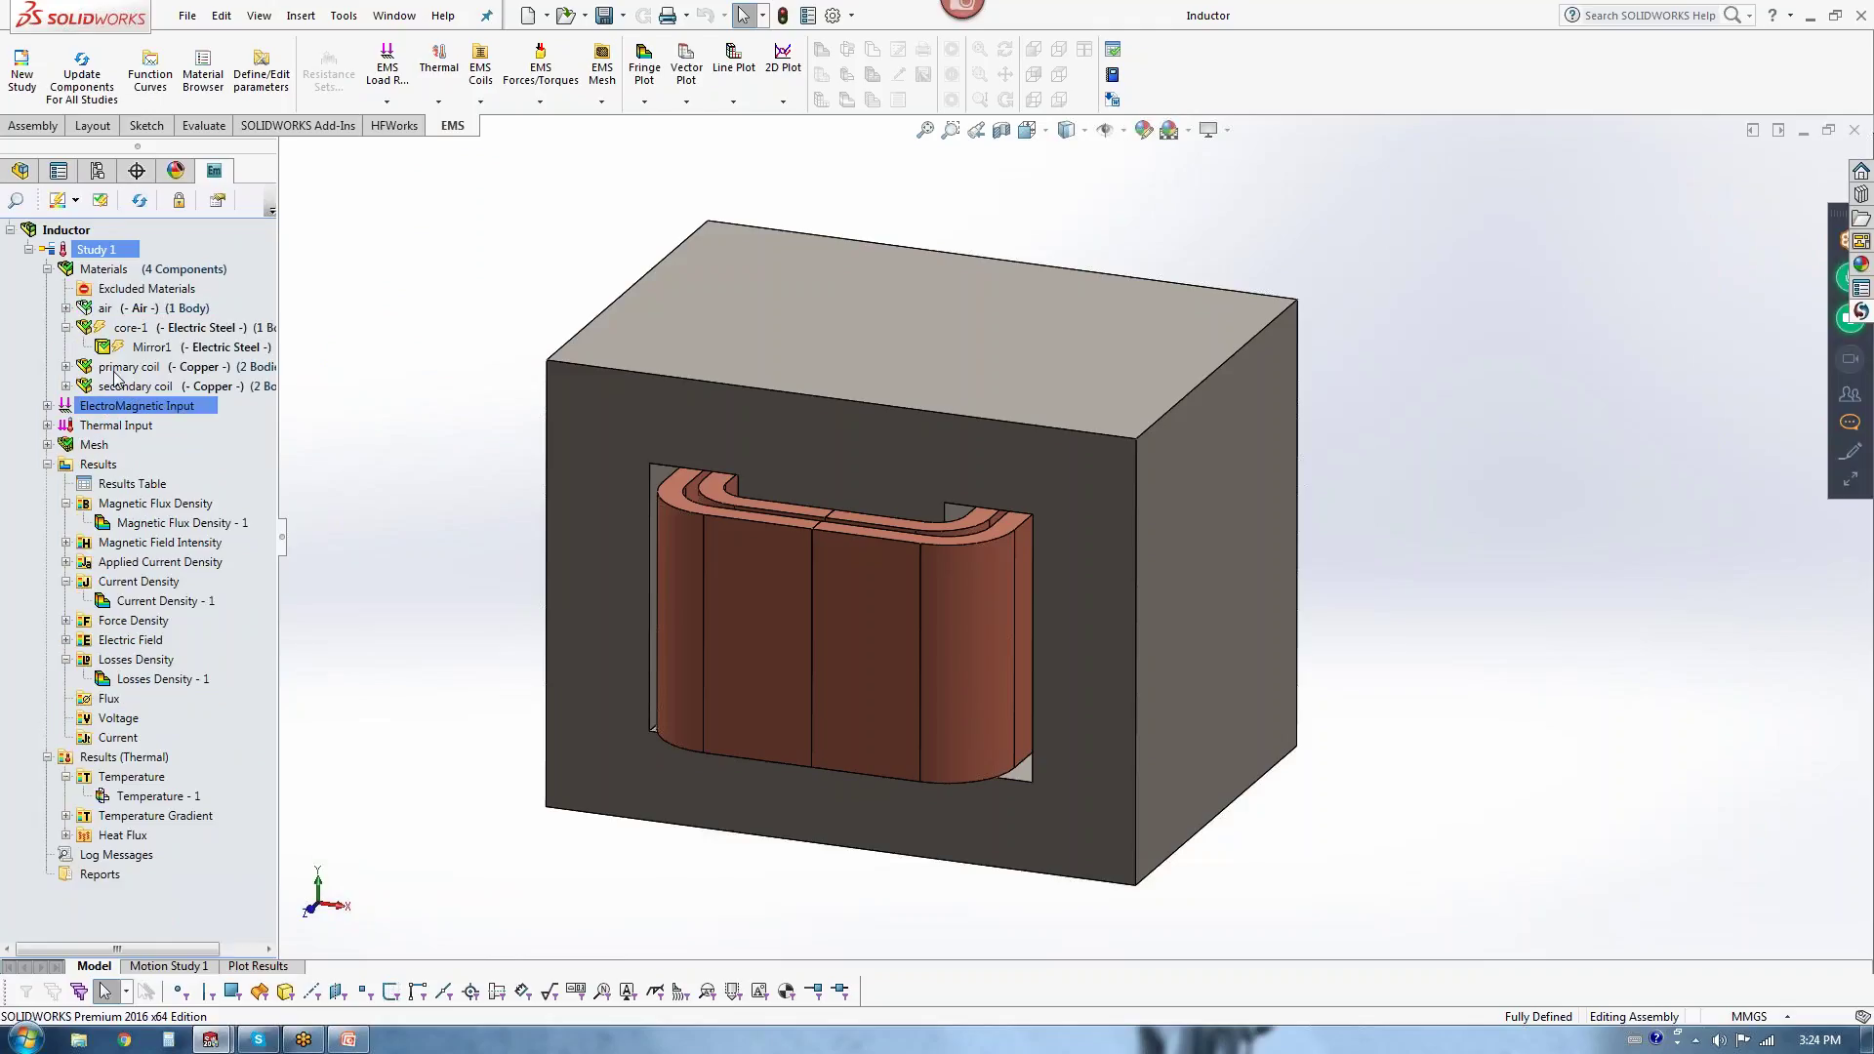
pyautogui.moveTo(224, 348)
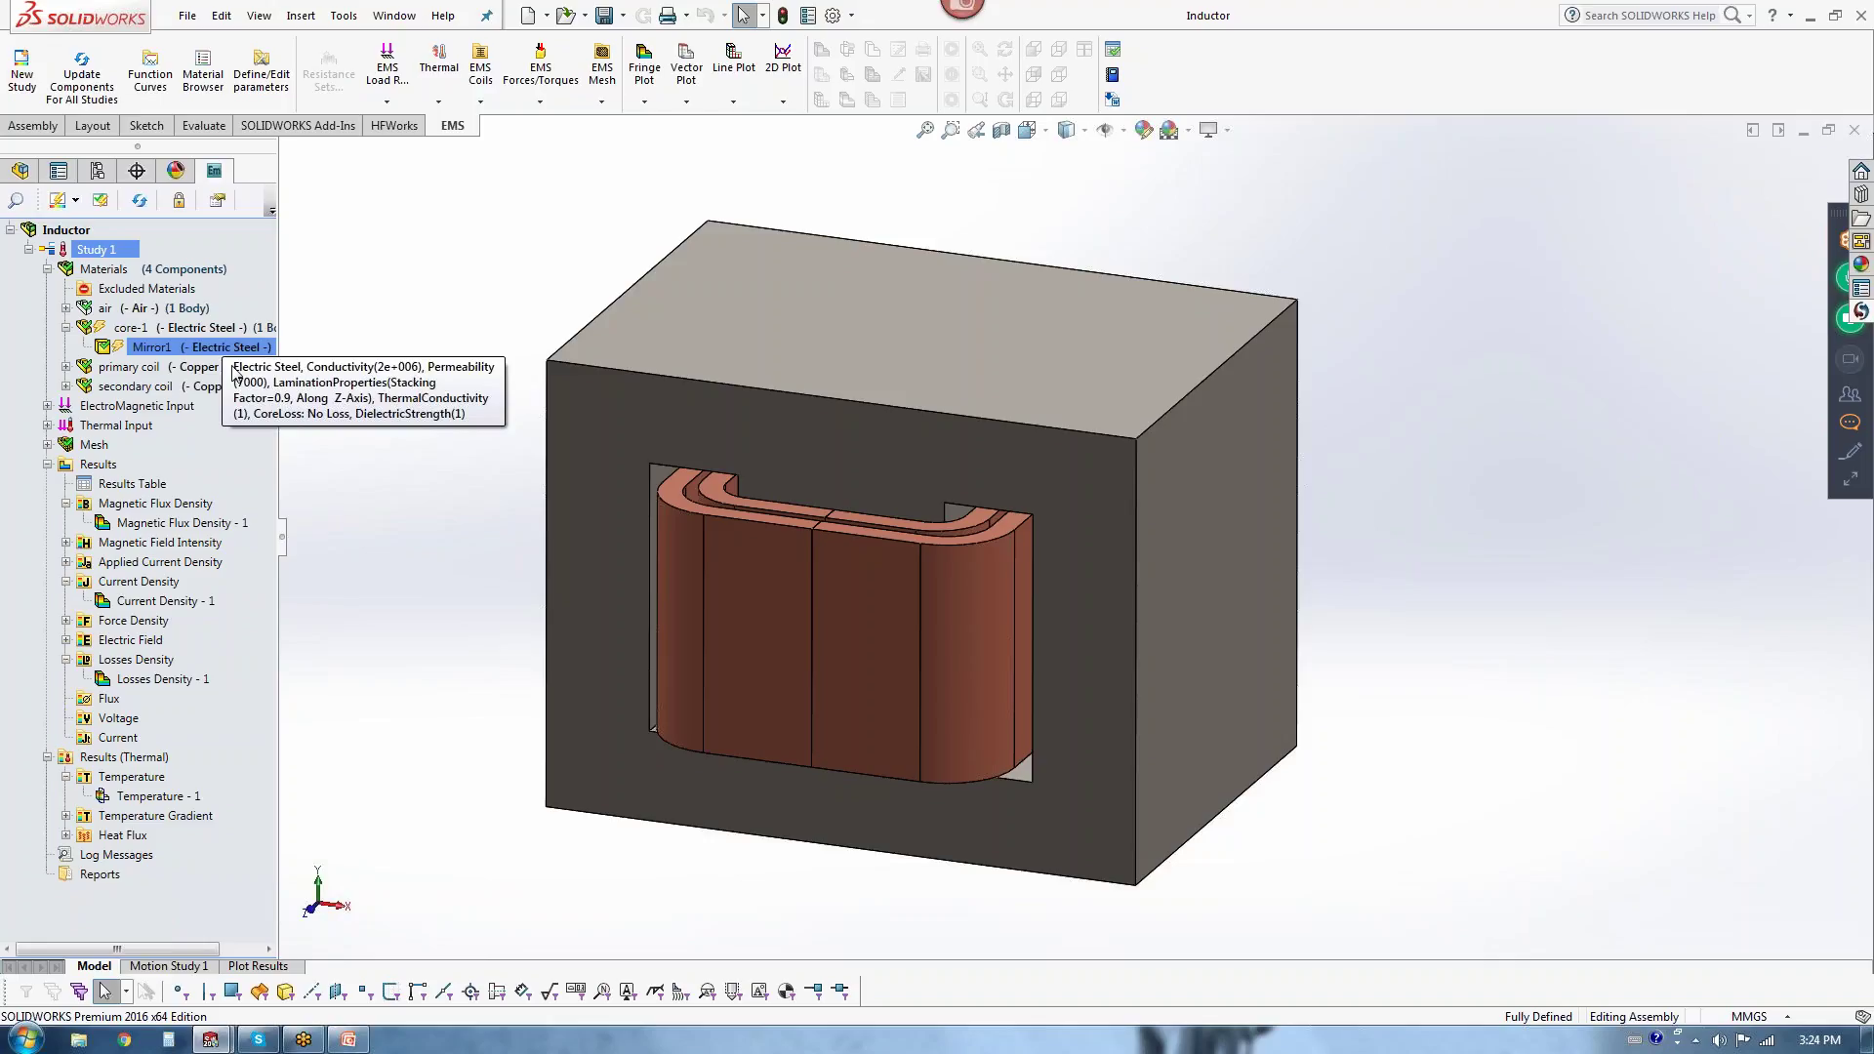
pyautogui.press('Up')
pyautogui.press('Up')
pyautogui.press('Up')
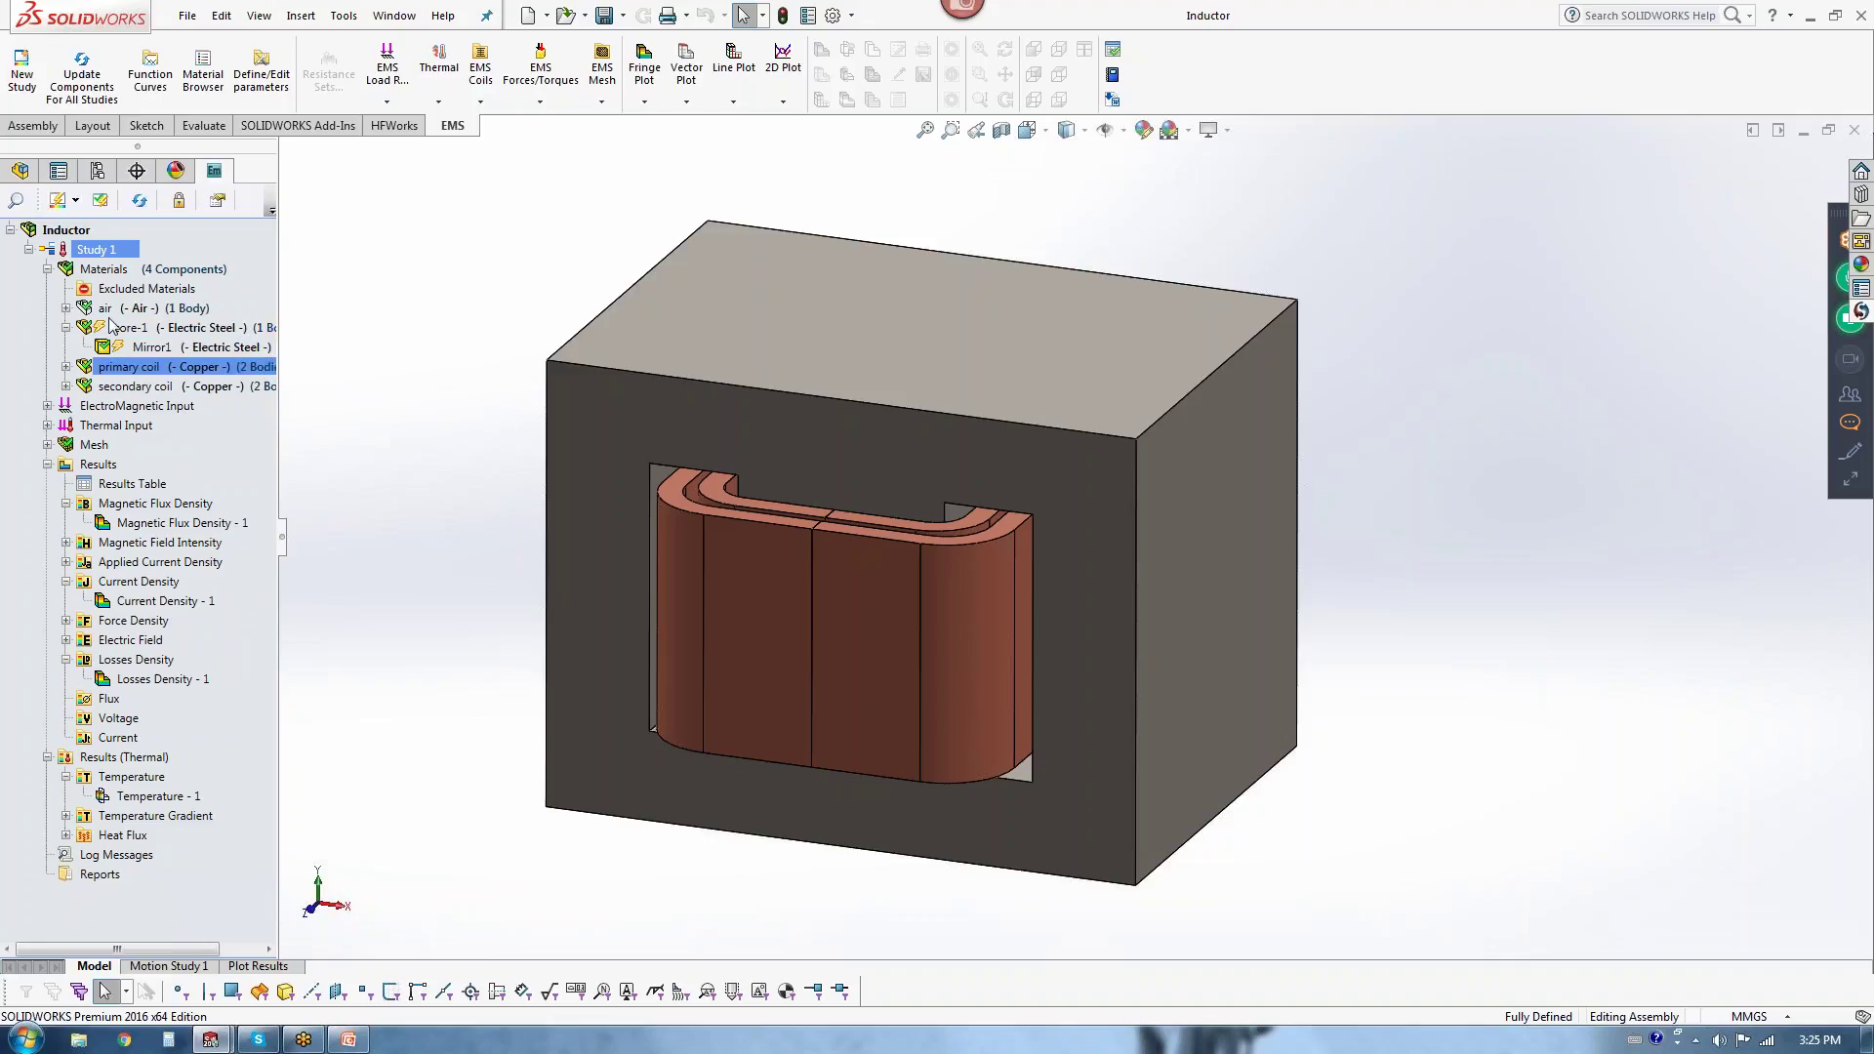
pyautogui.click(47, 406)
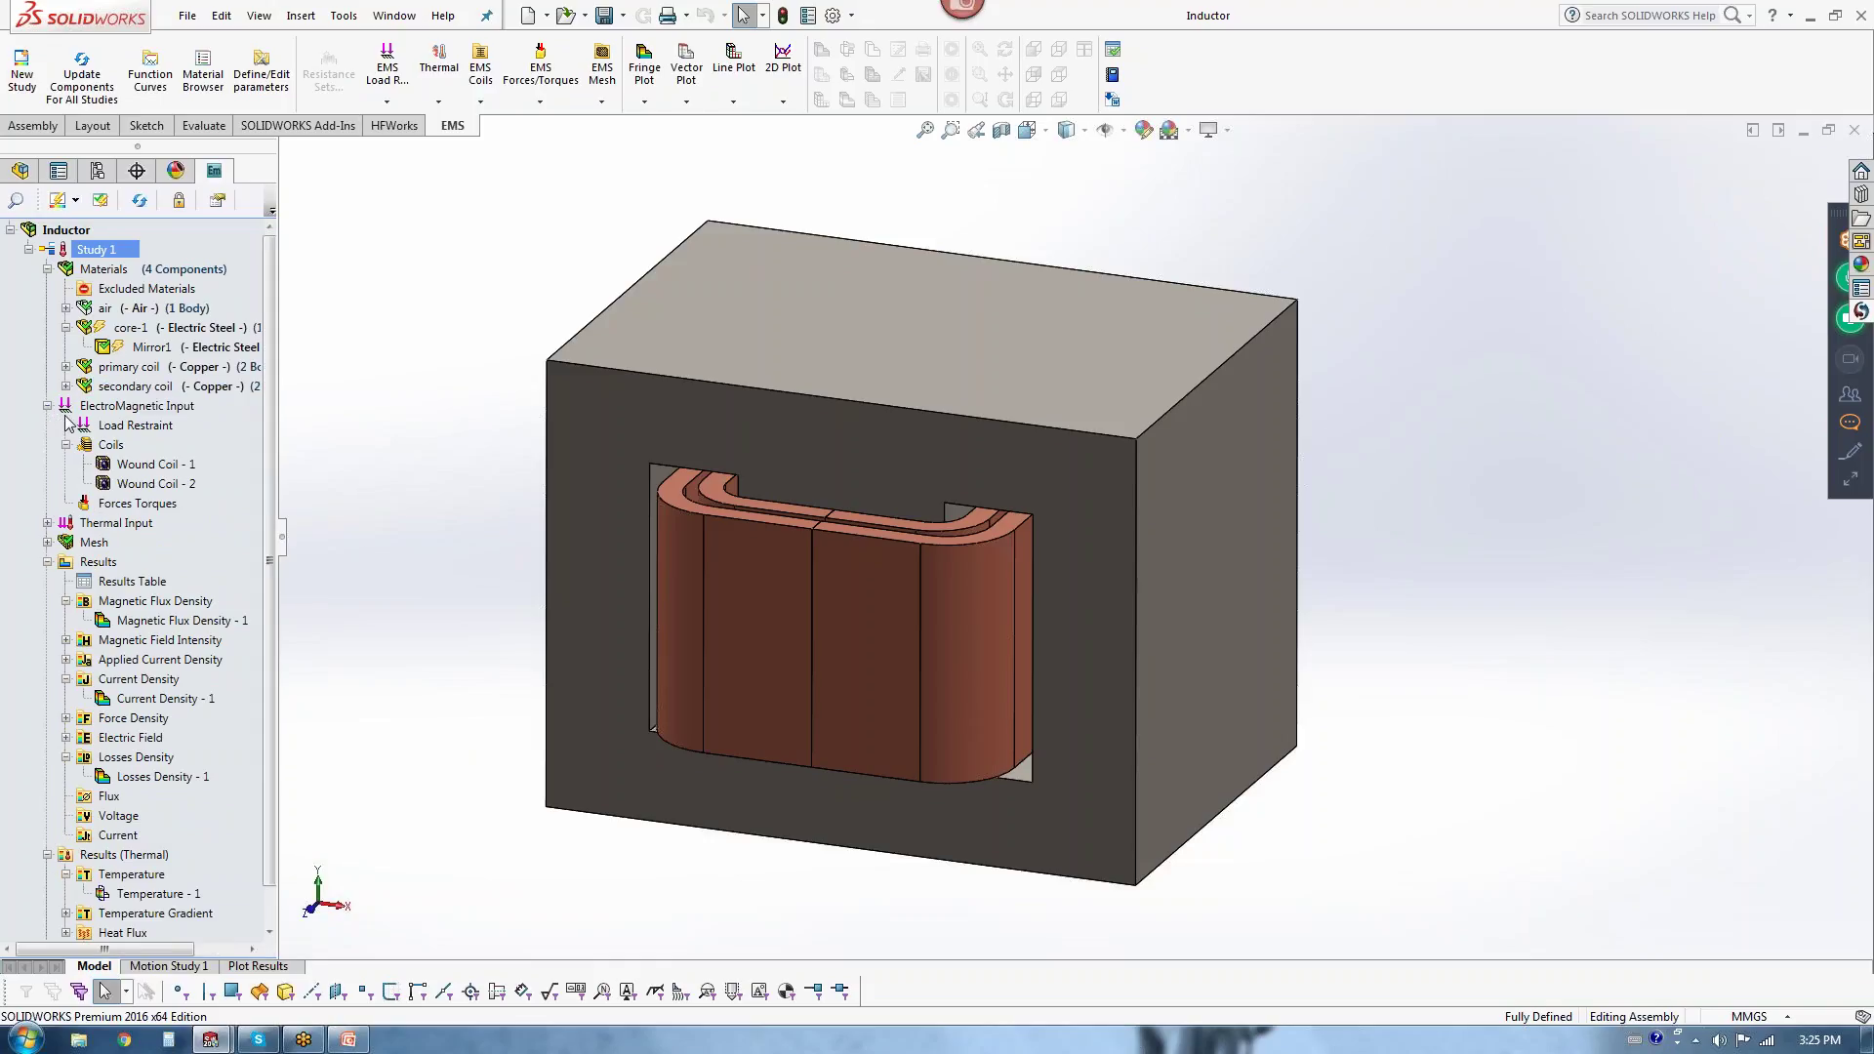
pyautogui.click(47, 271)
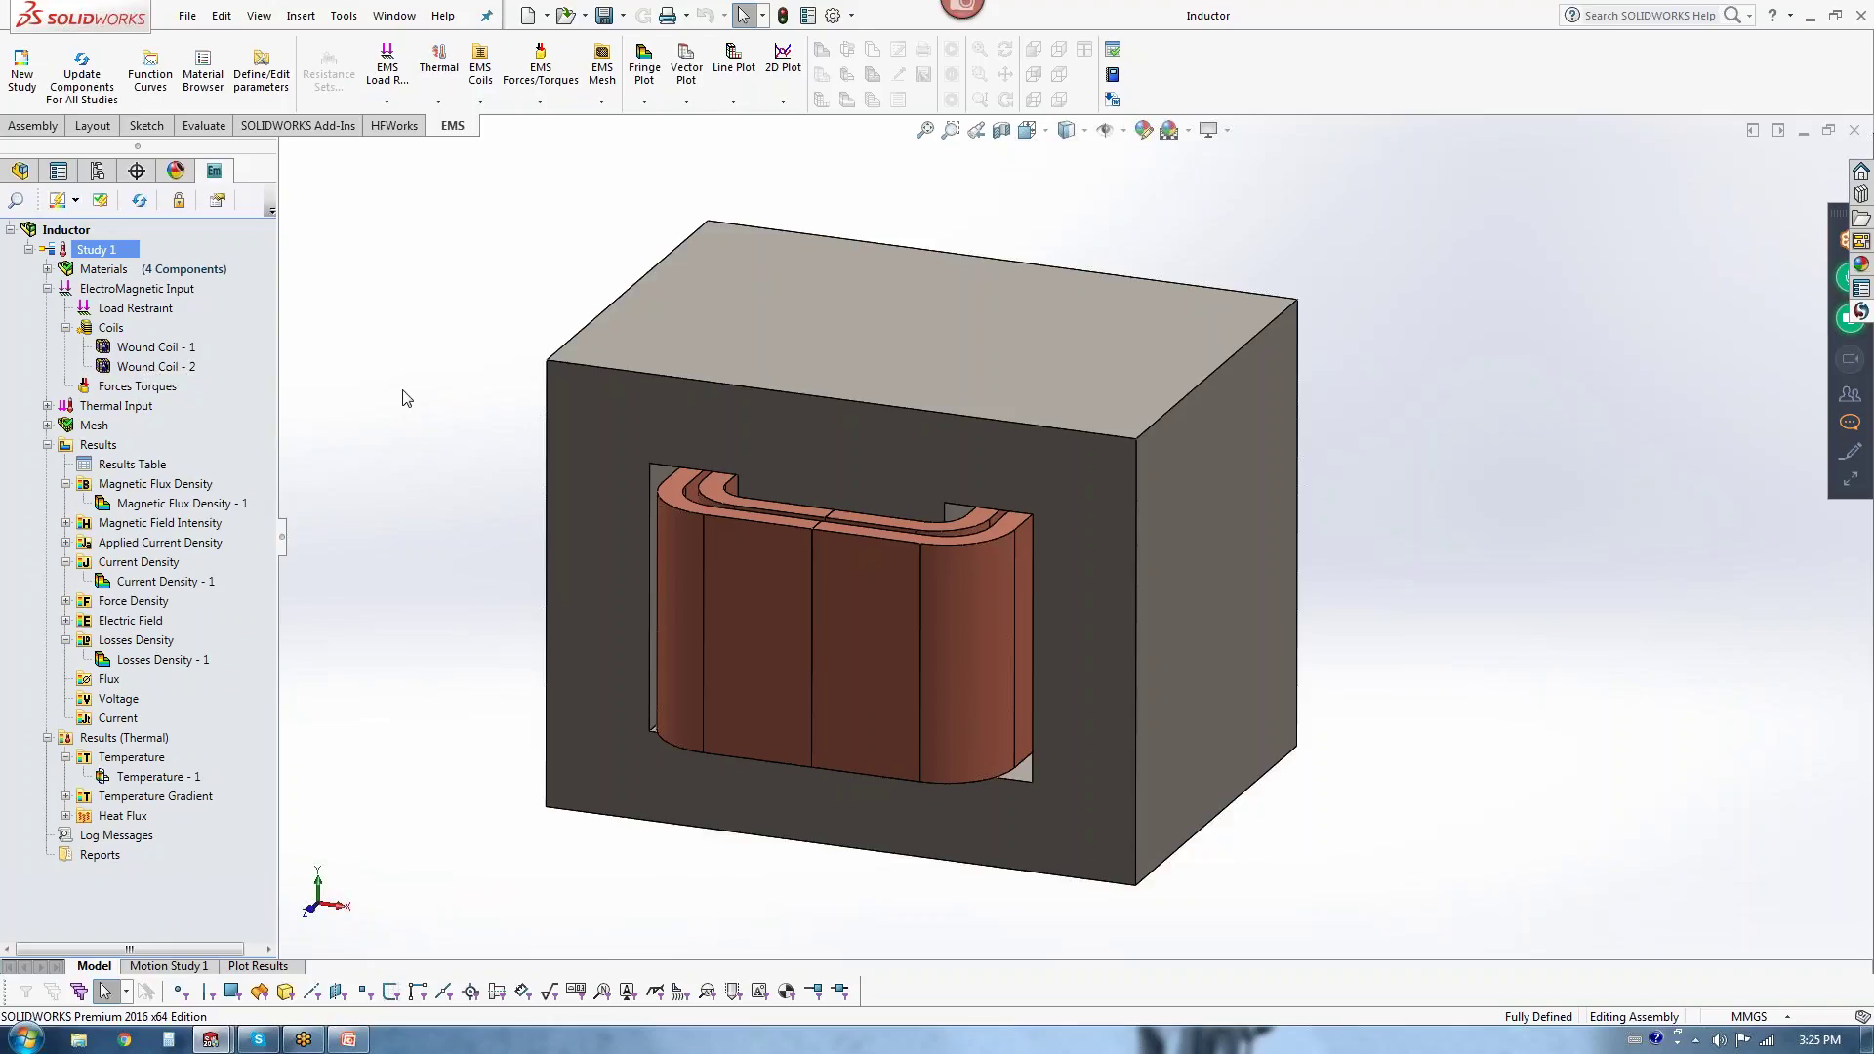
# Step: Open the definition of Wound Coil - 1 and inspect its selected primary coil body, entry port face and current direction
pyautogui.click(191, 349)
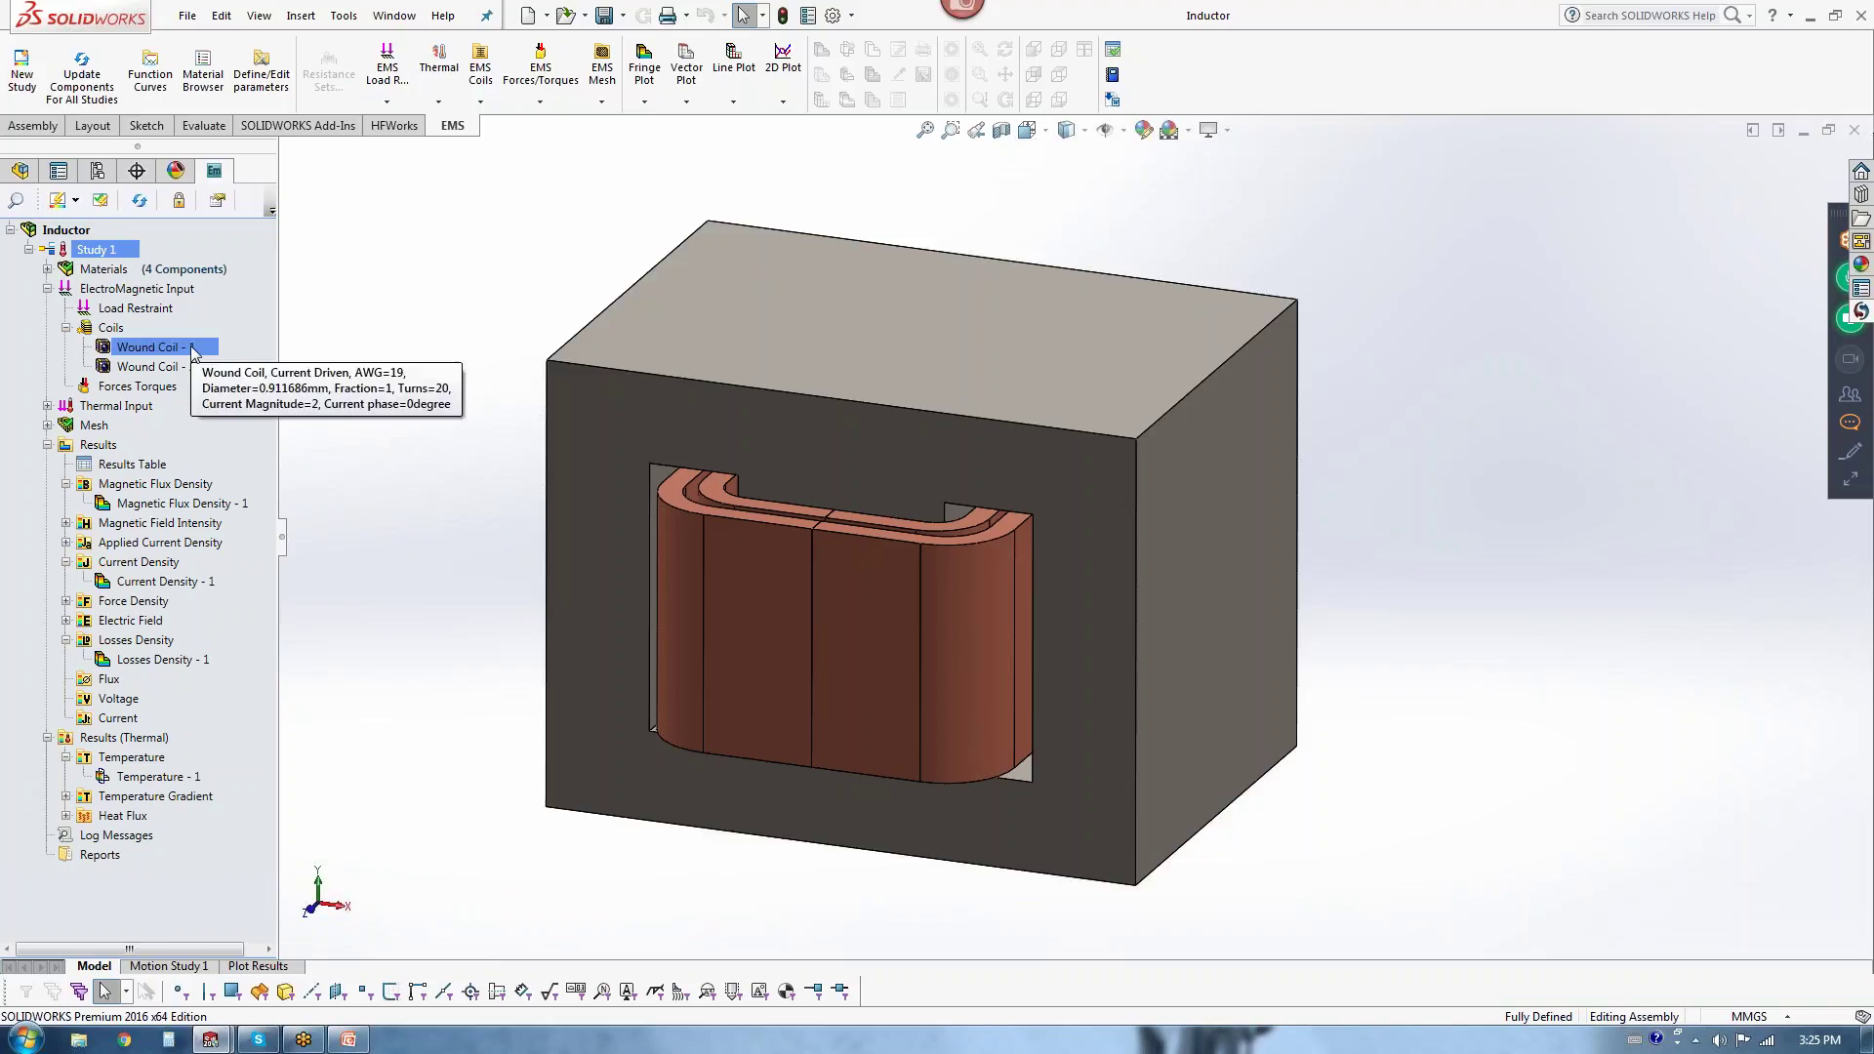
pyautogui.rightClick(192, 352)
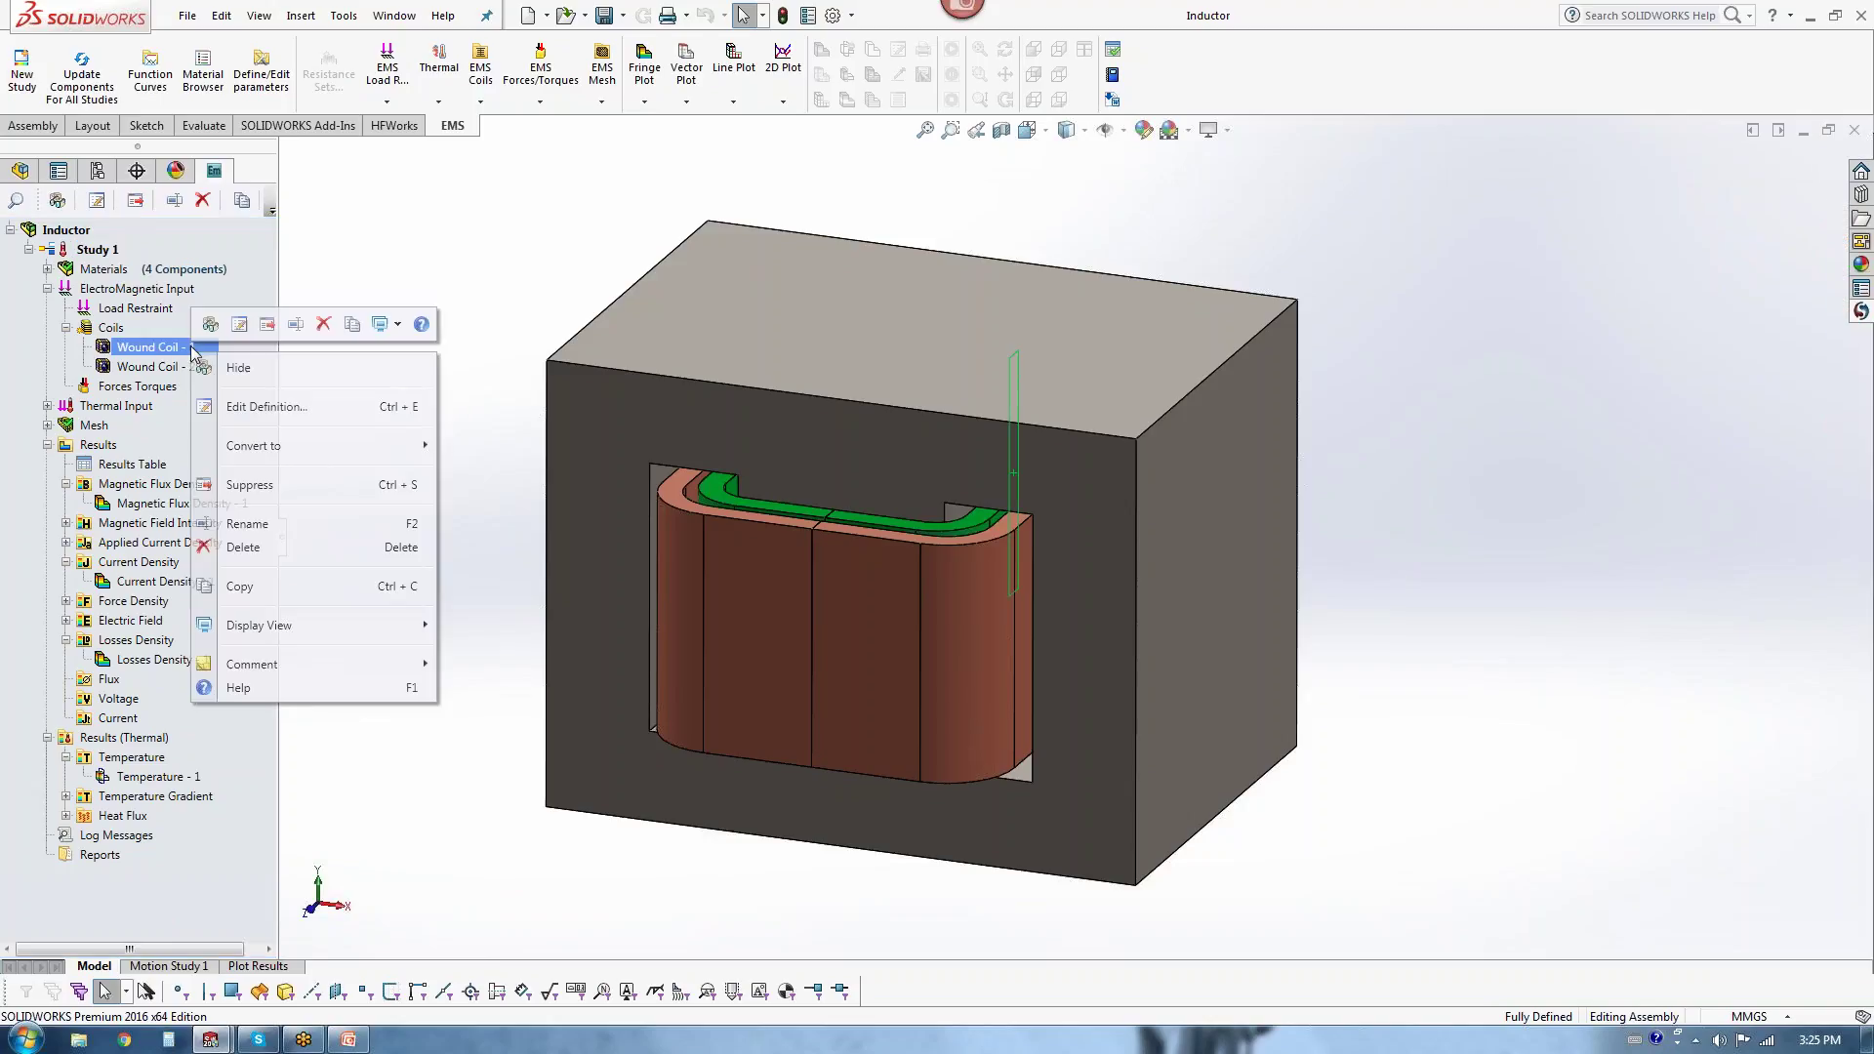
pyautogui.click(283, 408)
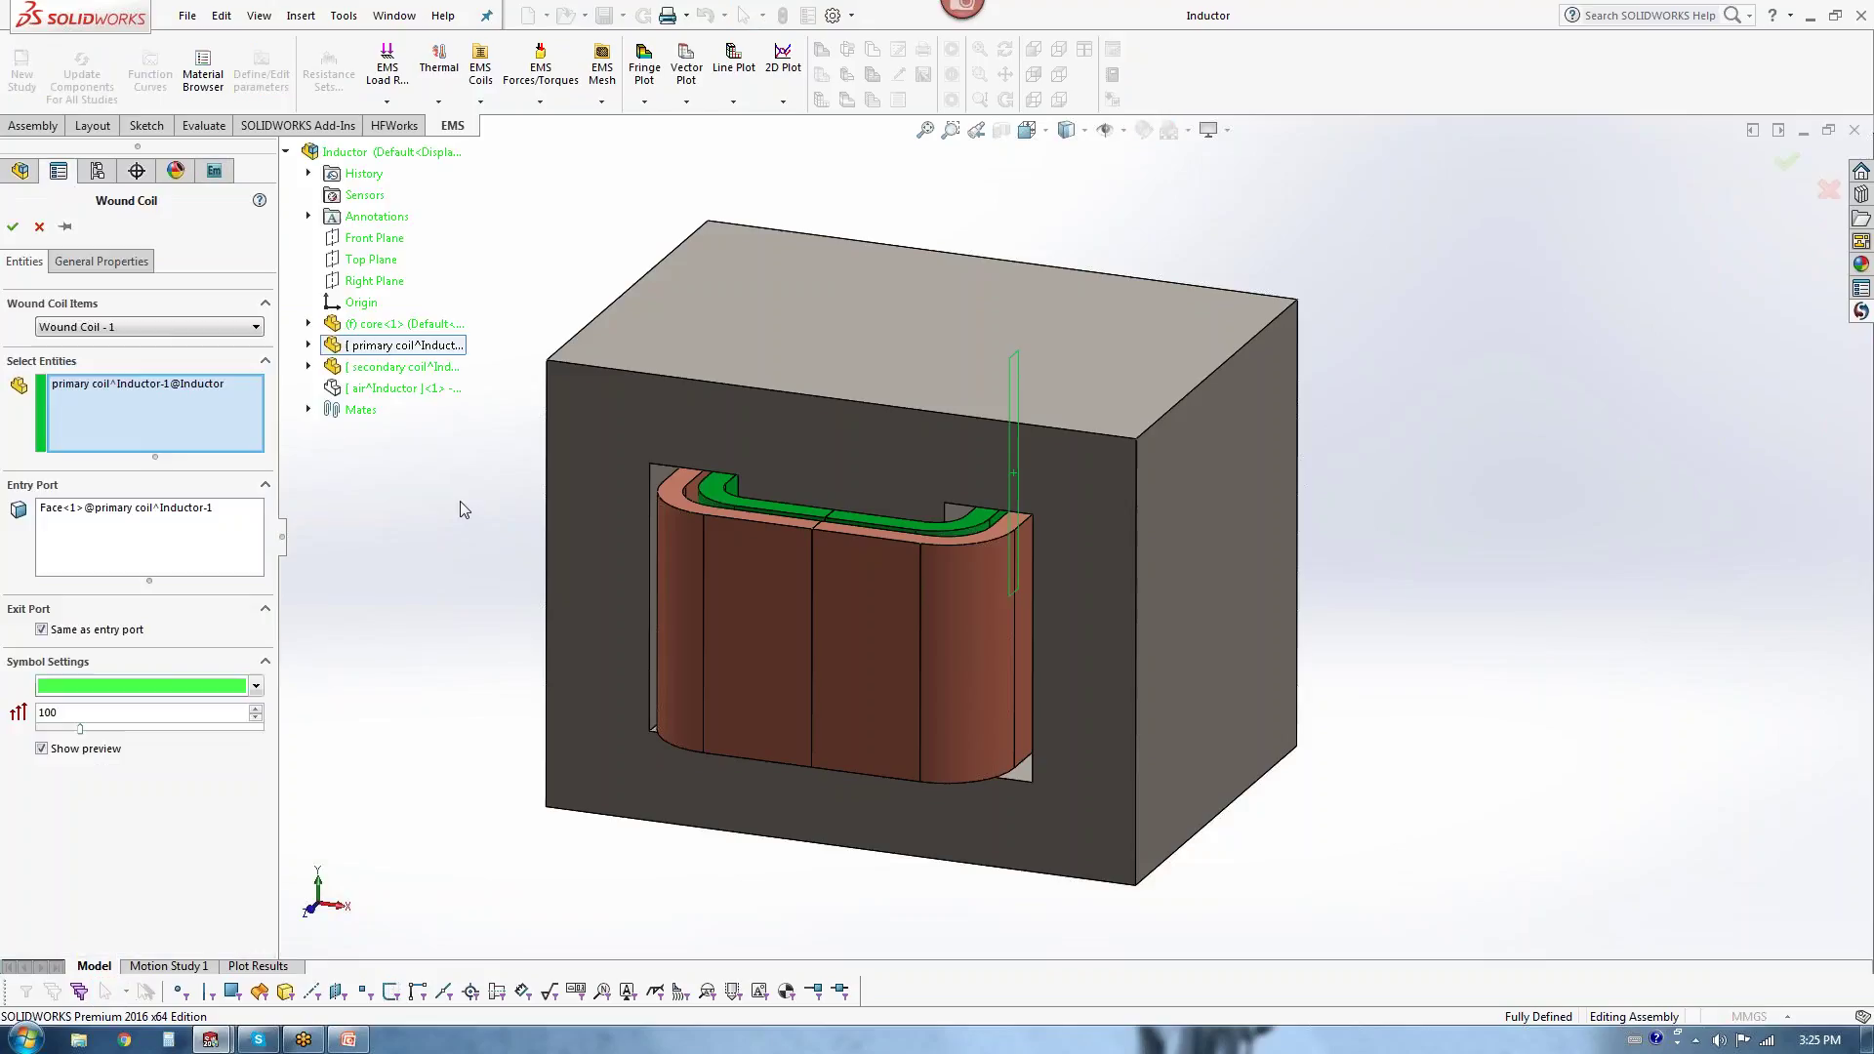
pyautogui.moveTo(466, 488); pyautogui.dragTo(771, 503, button='middle')
pyautogui.moveTo(937, 510); pyautogui.dragTo(1129, 406, button='middle')
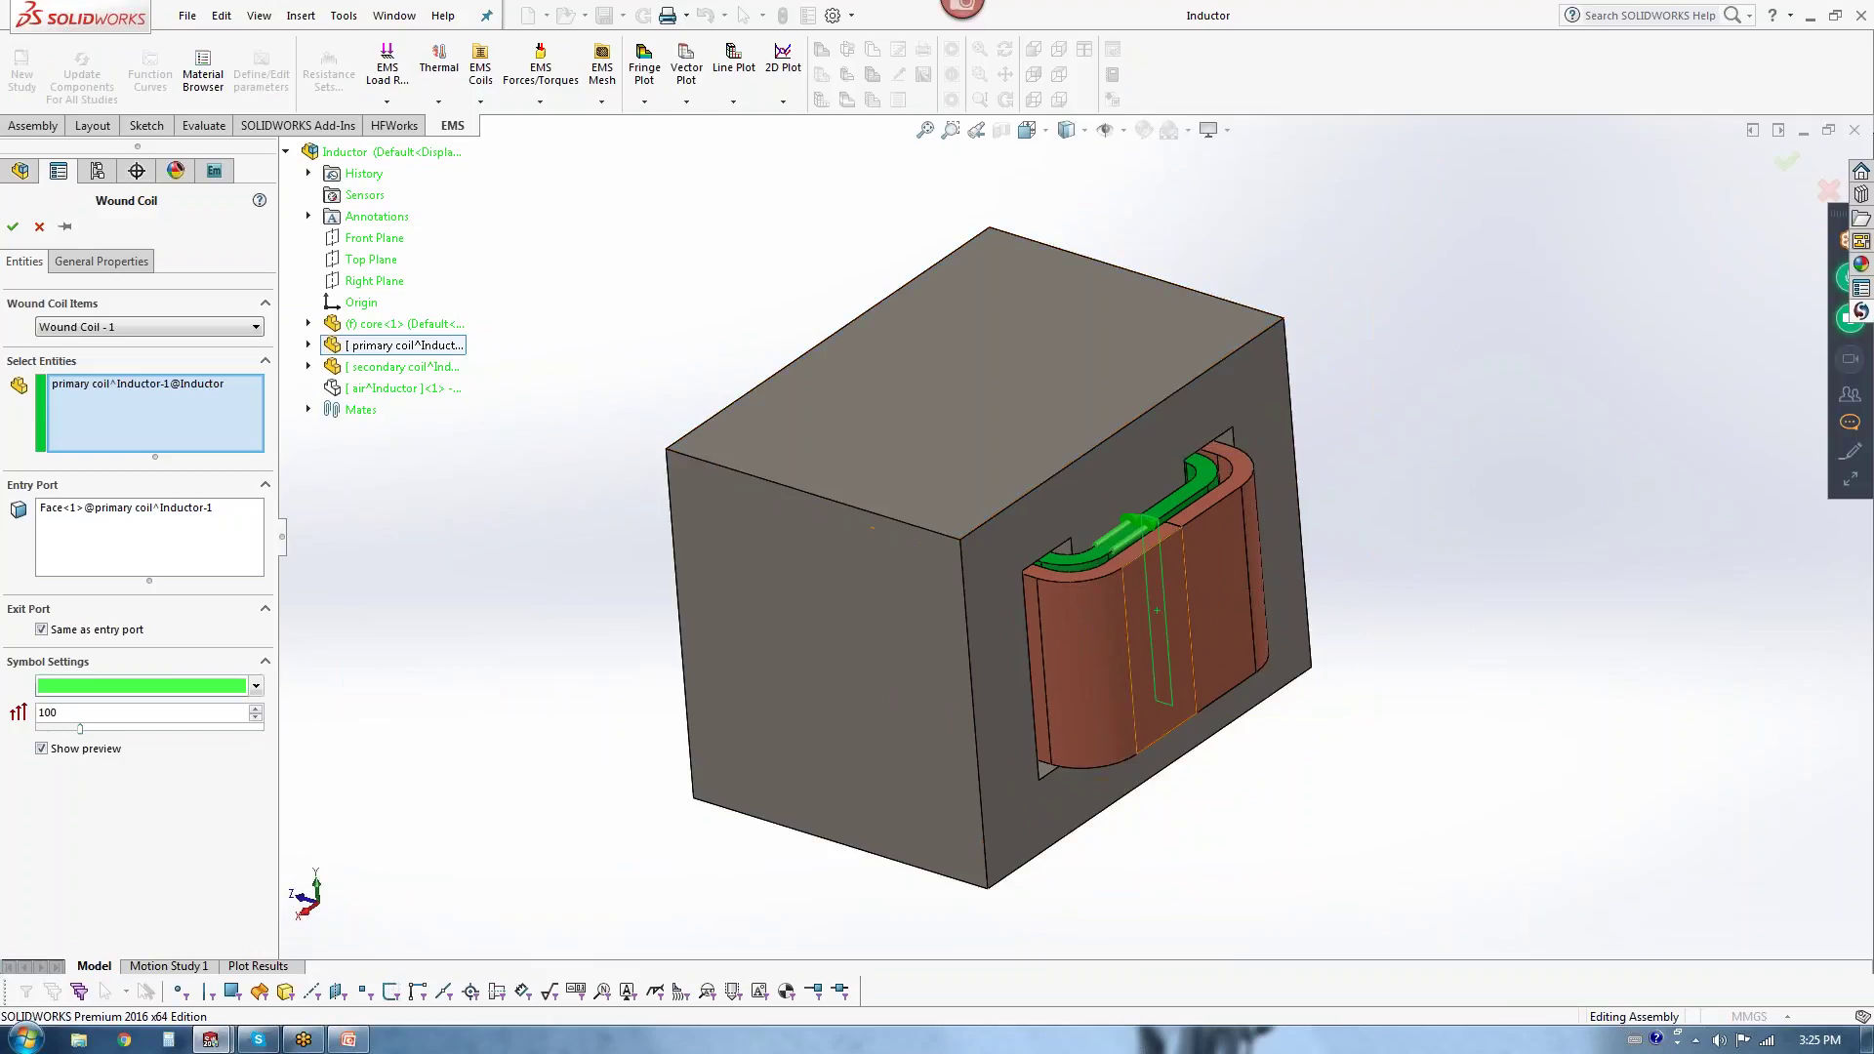
pyautogui.moveTo(1176, 537); pyautogui.dragTo(1145, 561, button='middle')
pyautogui.scroll(-2, 1145, 560)
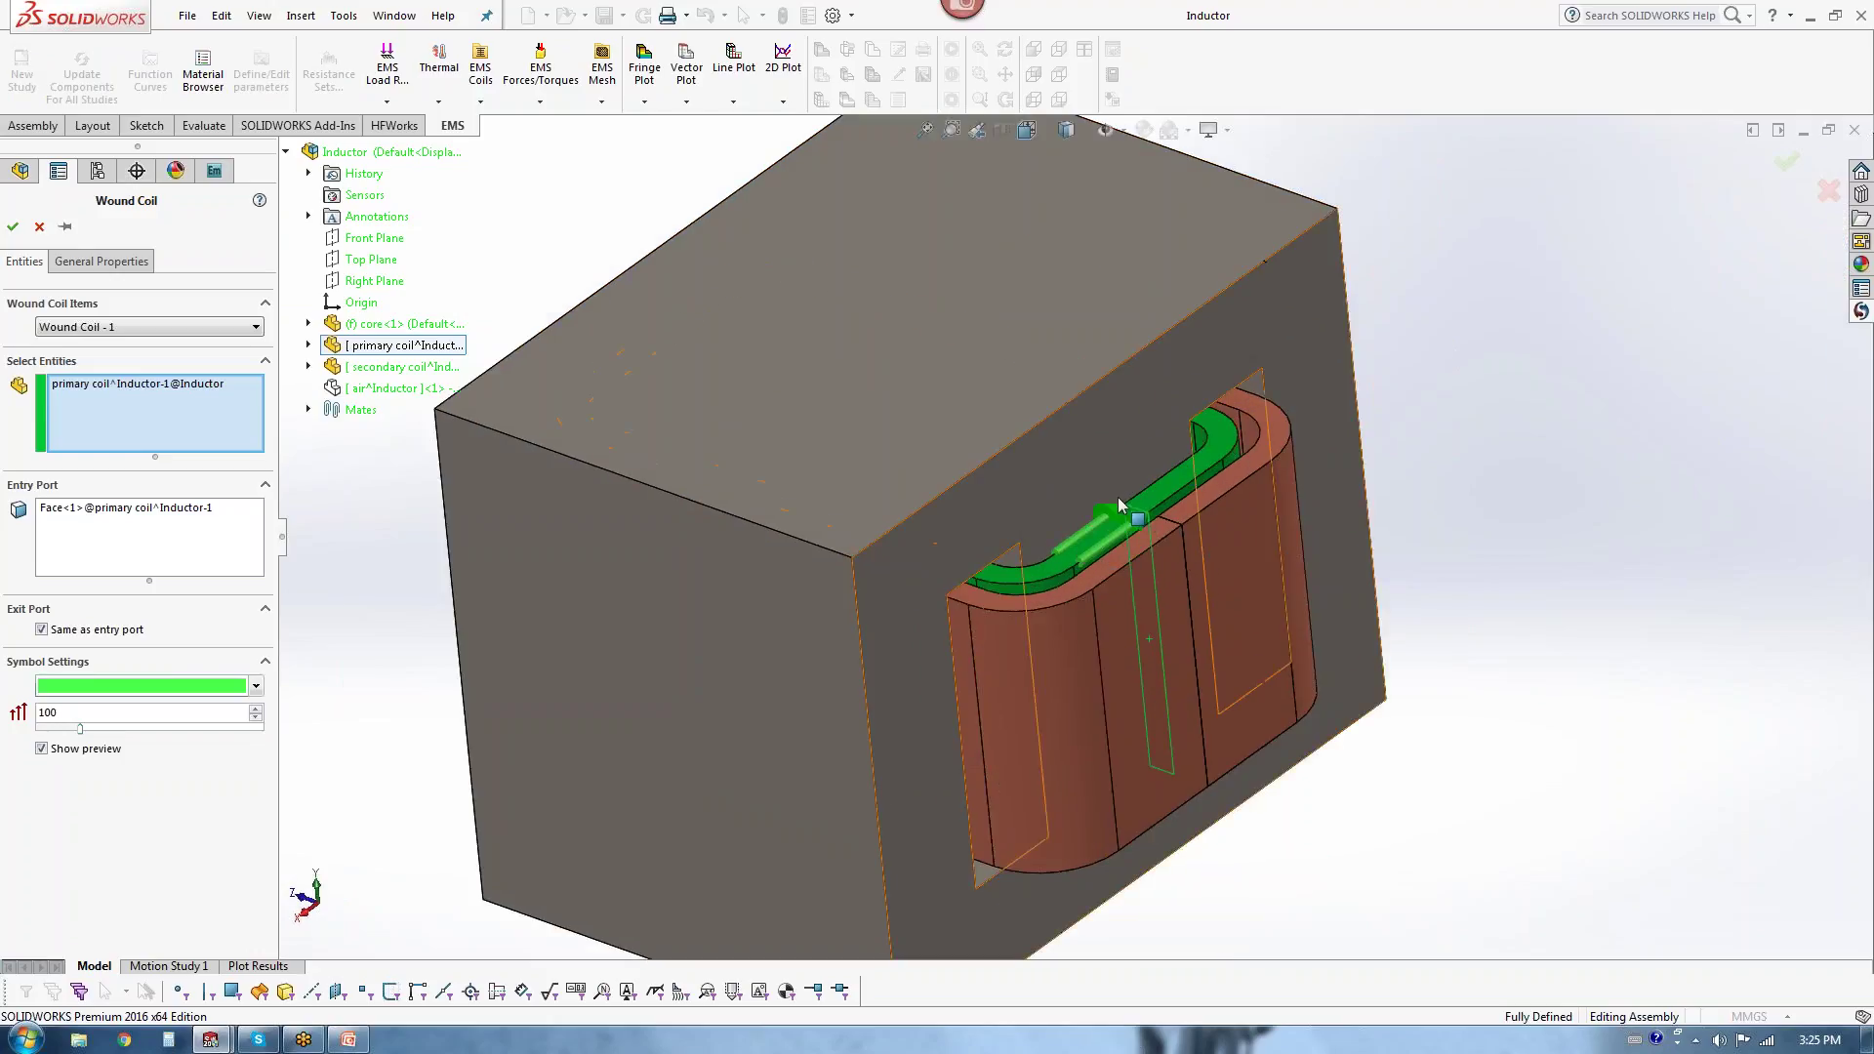
pyautogui.click(173, 384)
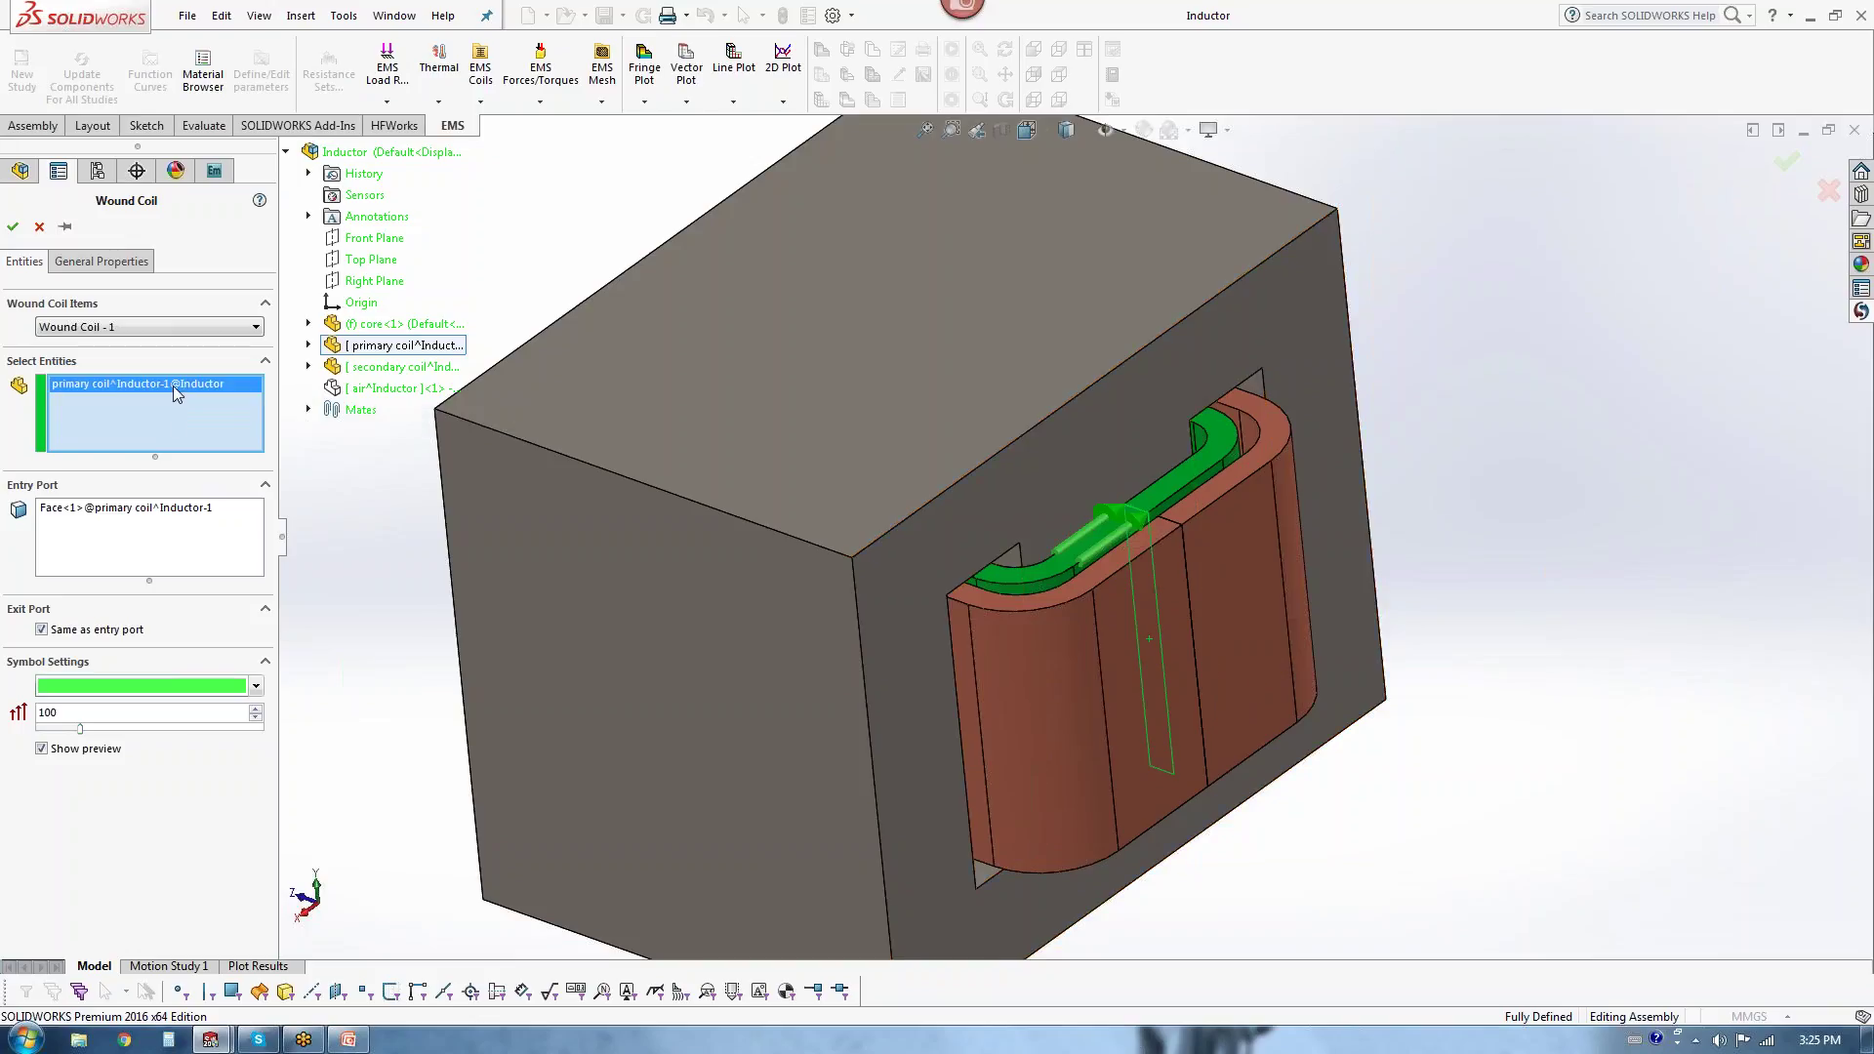
pyautogui.click(164, 512)
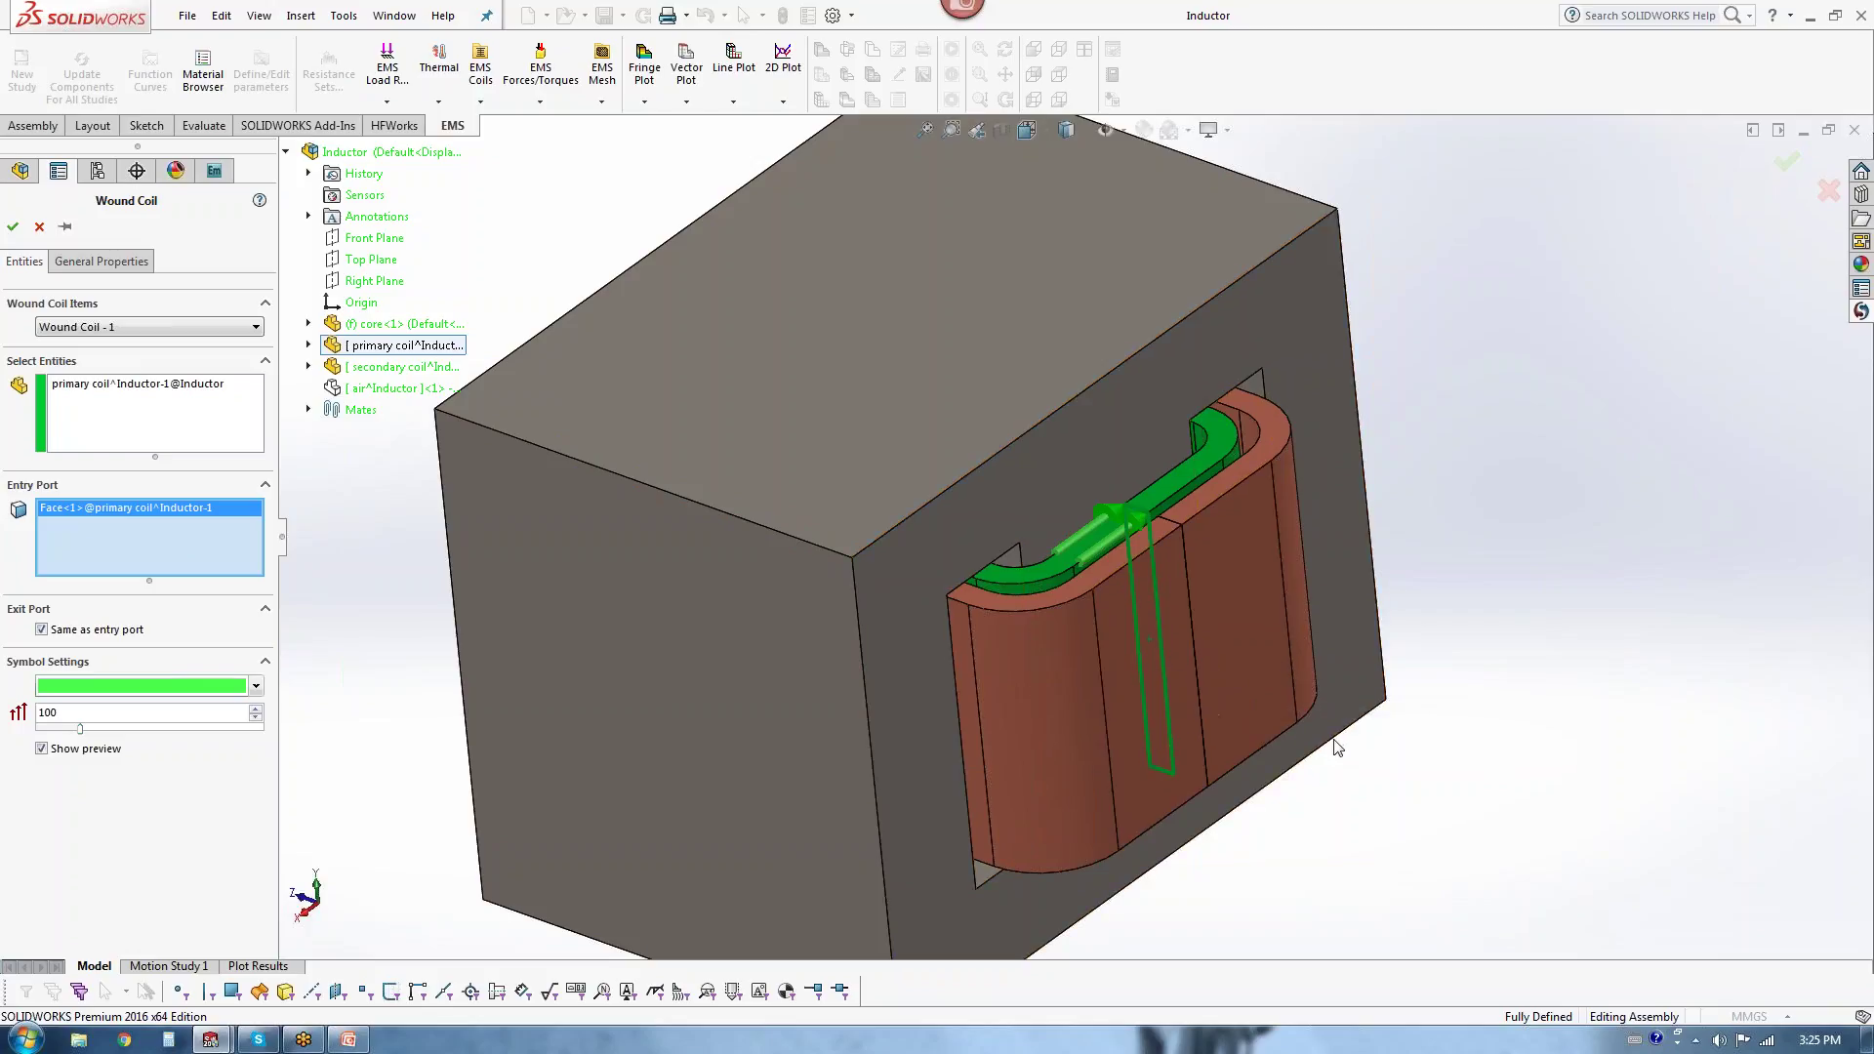
# Step: Review the coil type, wire gauge, turns and RMS current of Wound Coil - 1, and close its definition without changes
pyautogui.click(102, 261)
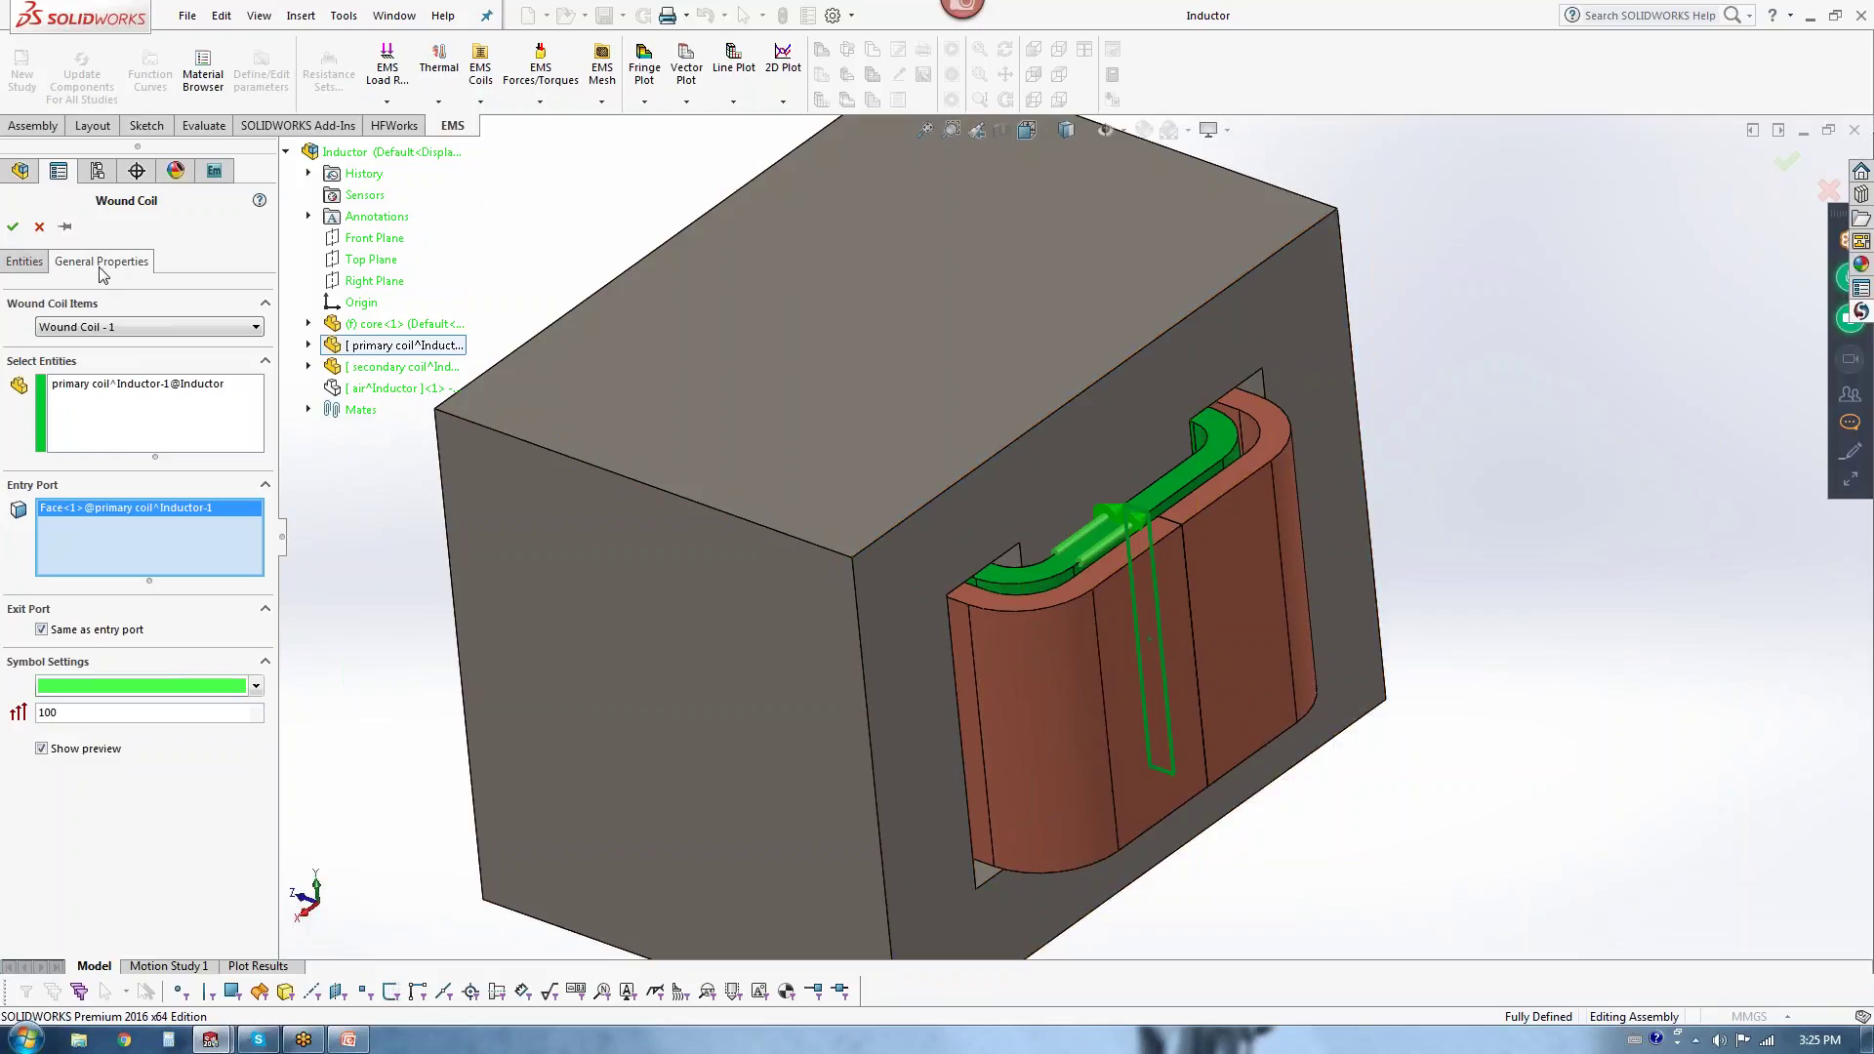
pyautogui.moveTo(456, 745); pyautogui.dragTo(486, 645, button='middle')
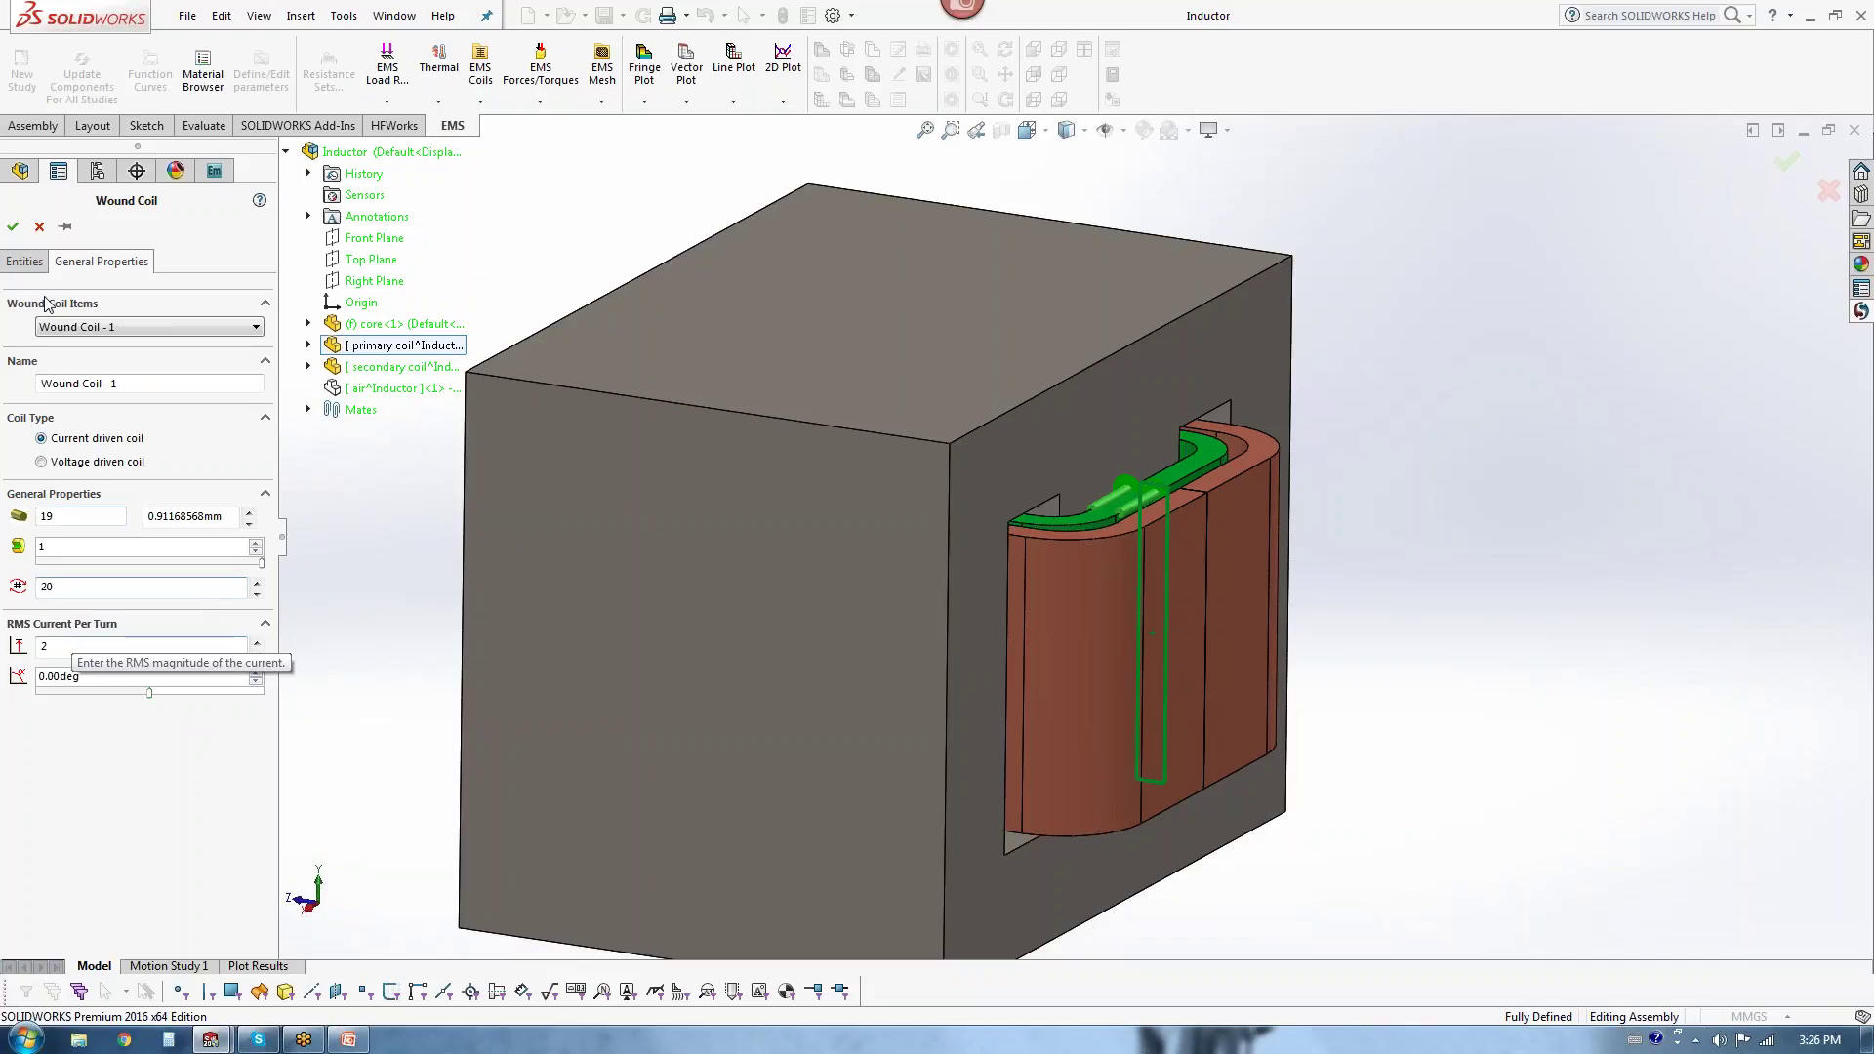
pyautogui.click(40, 228)
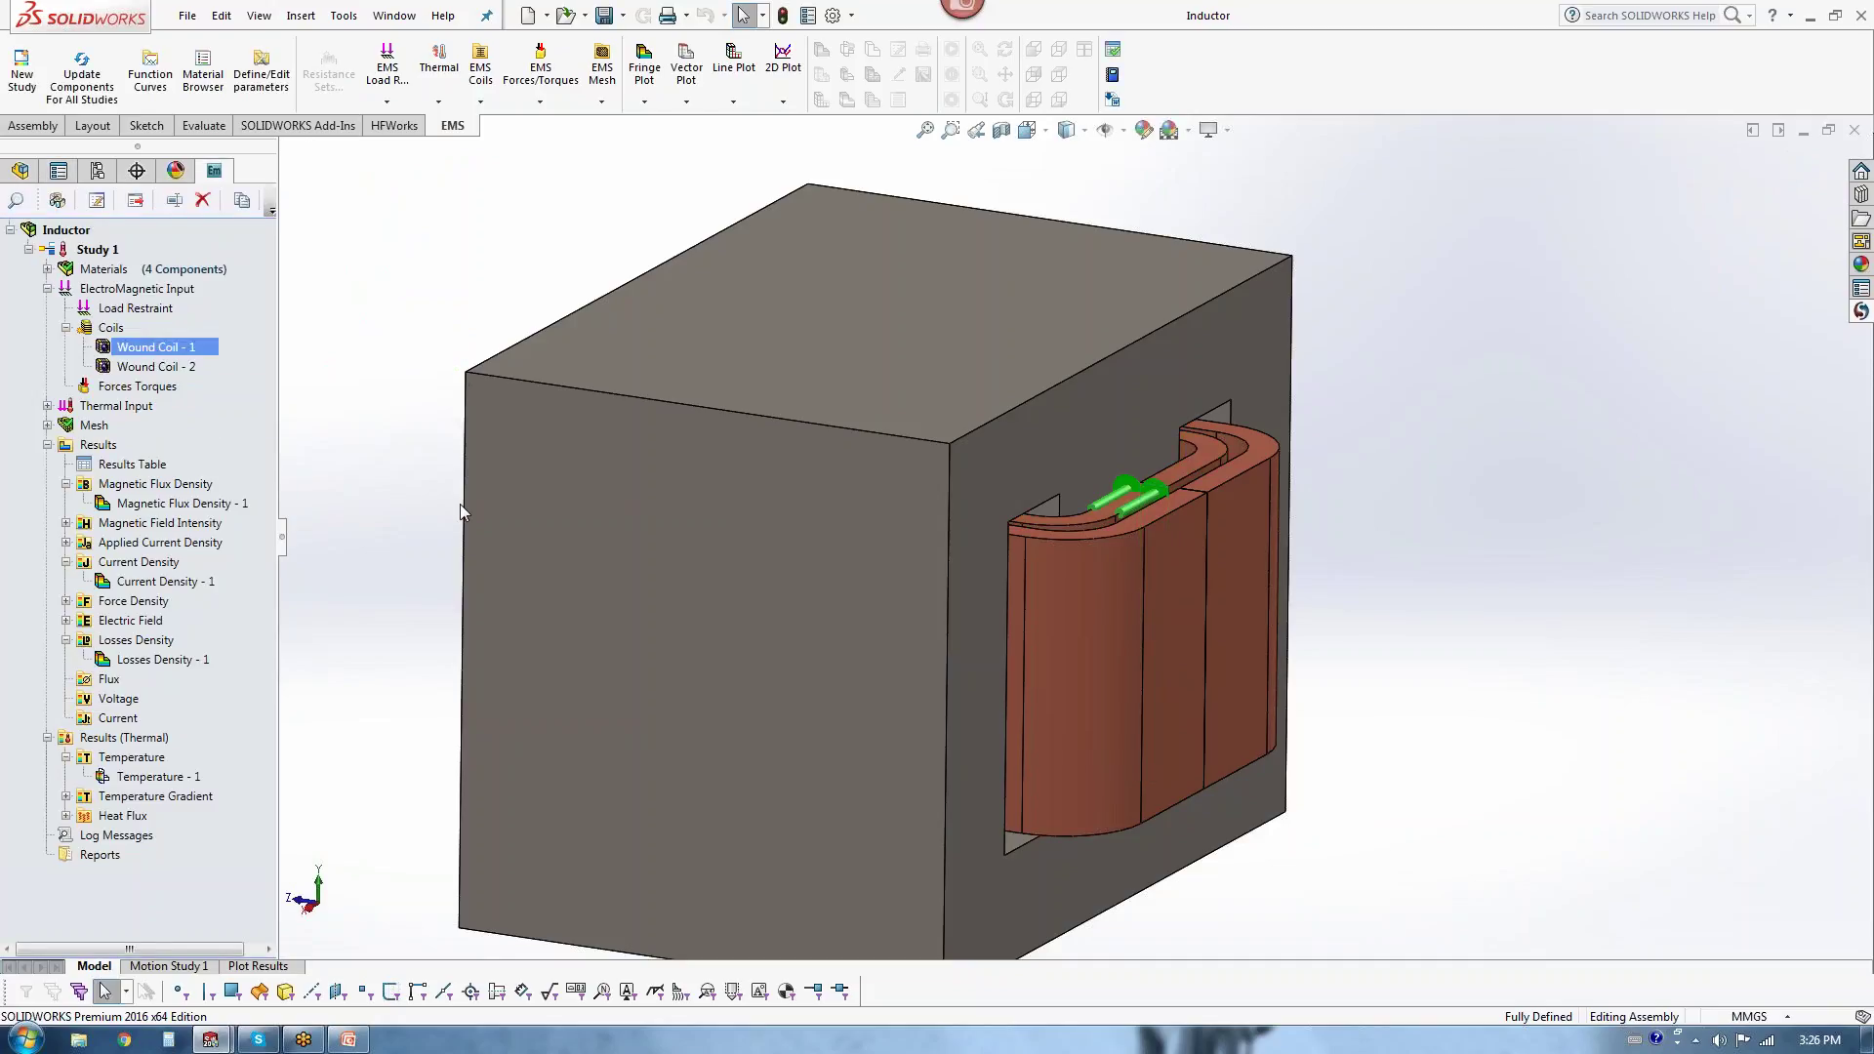
# Step: Review the general properties of Wound Coil - 2 on the secondary coil, close them and fit the model in view
pyautogui.moveTo(625, 430); pyautogui.dragTo(683, 508, button='middle')
pyautogui.click(152, 368)
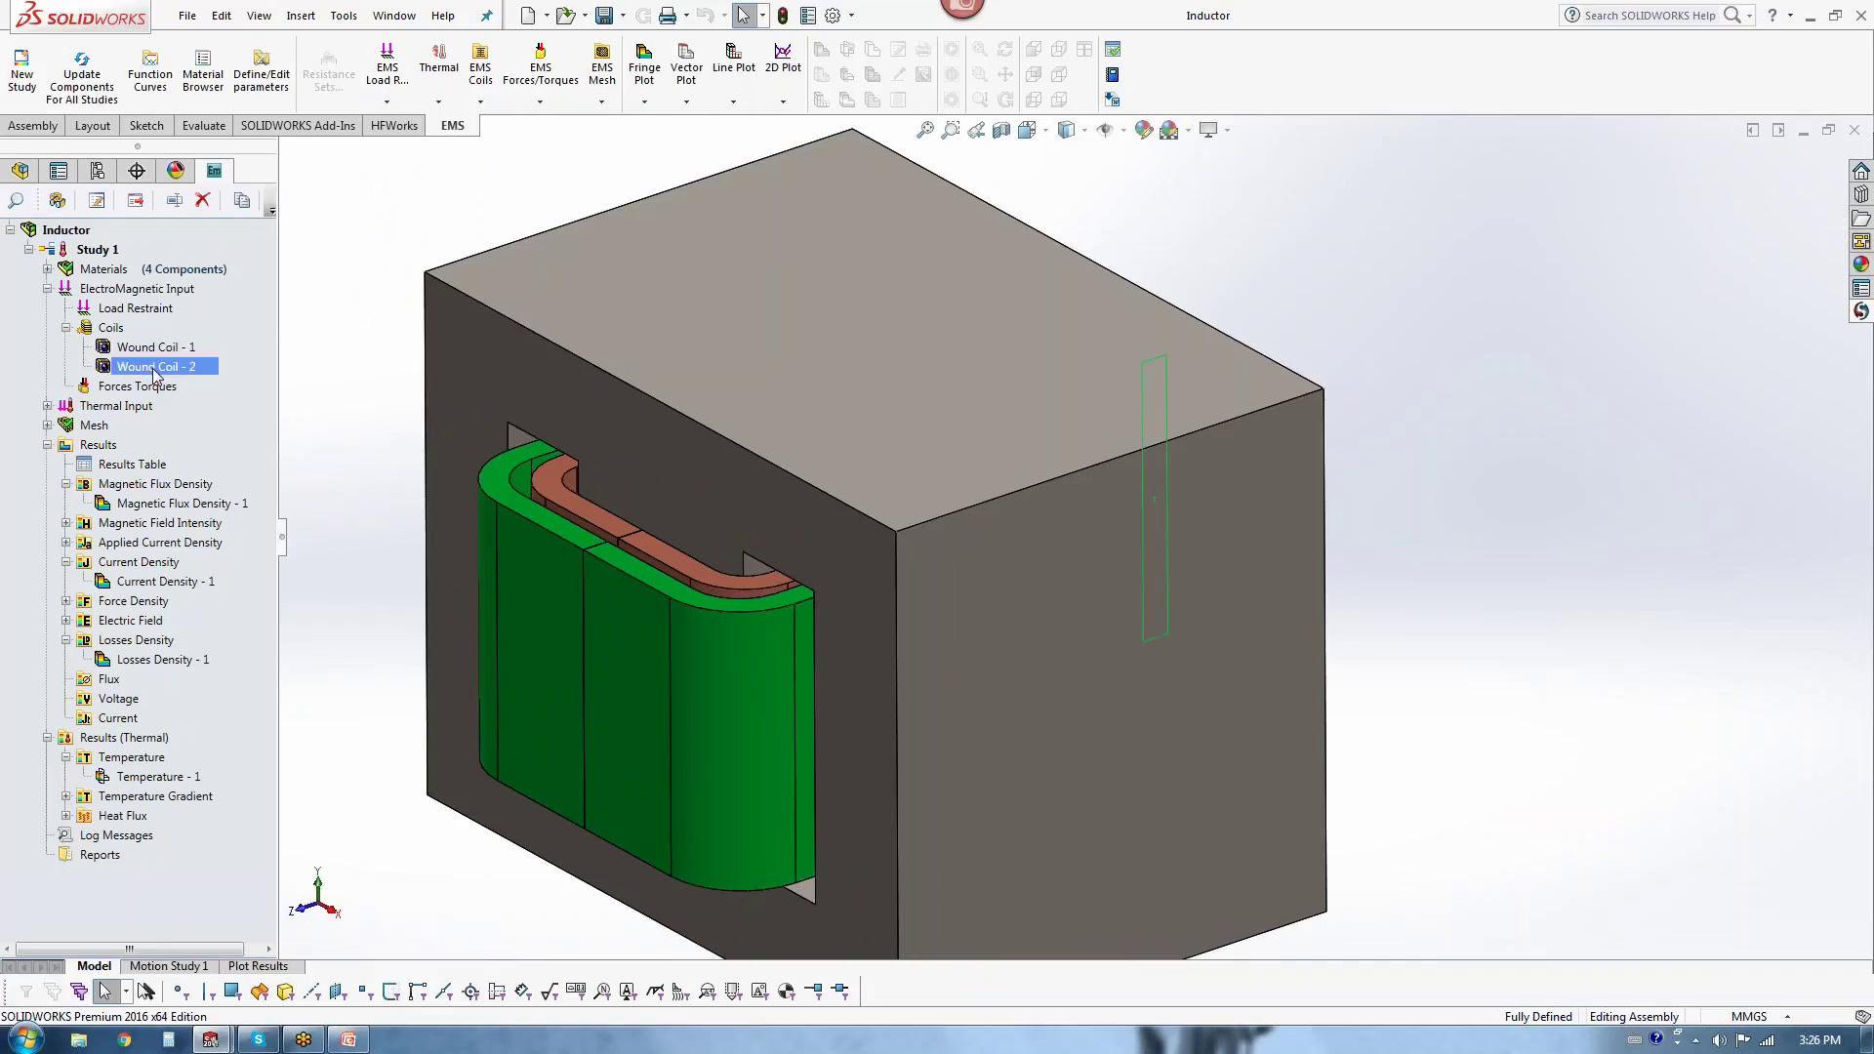
pyautogui.rightClick(153, 371)
pyautogui.click(224, 426)
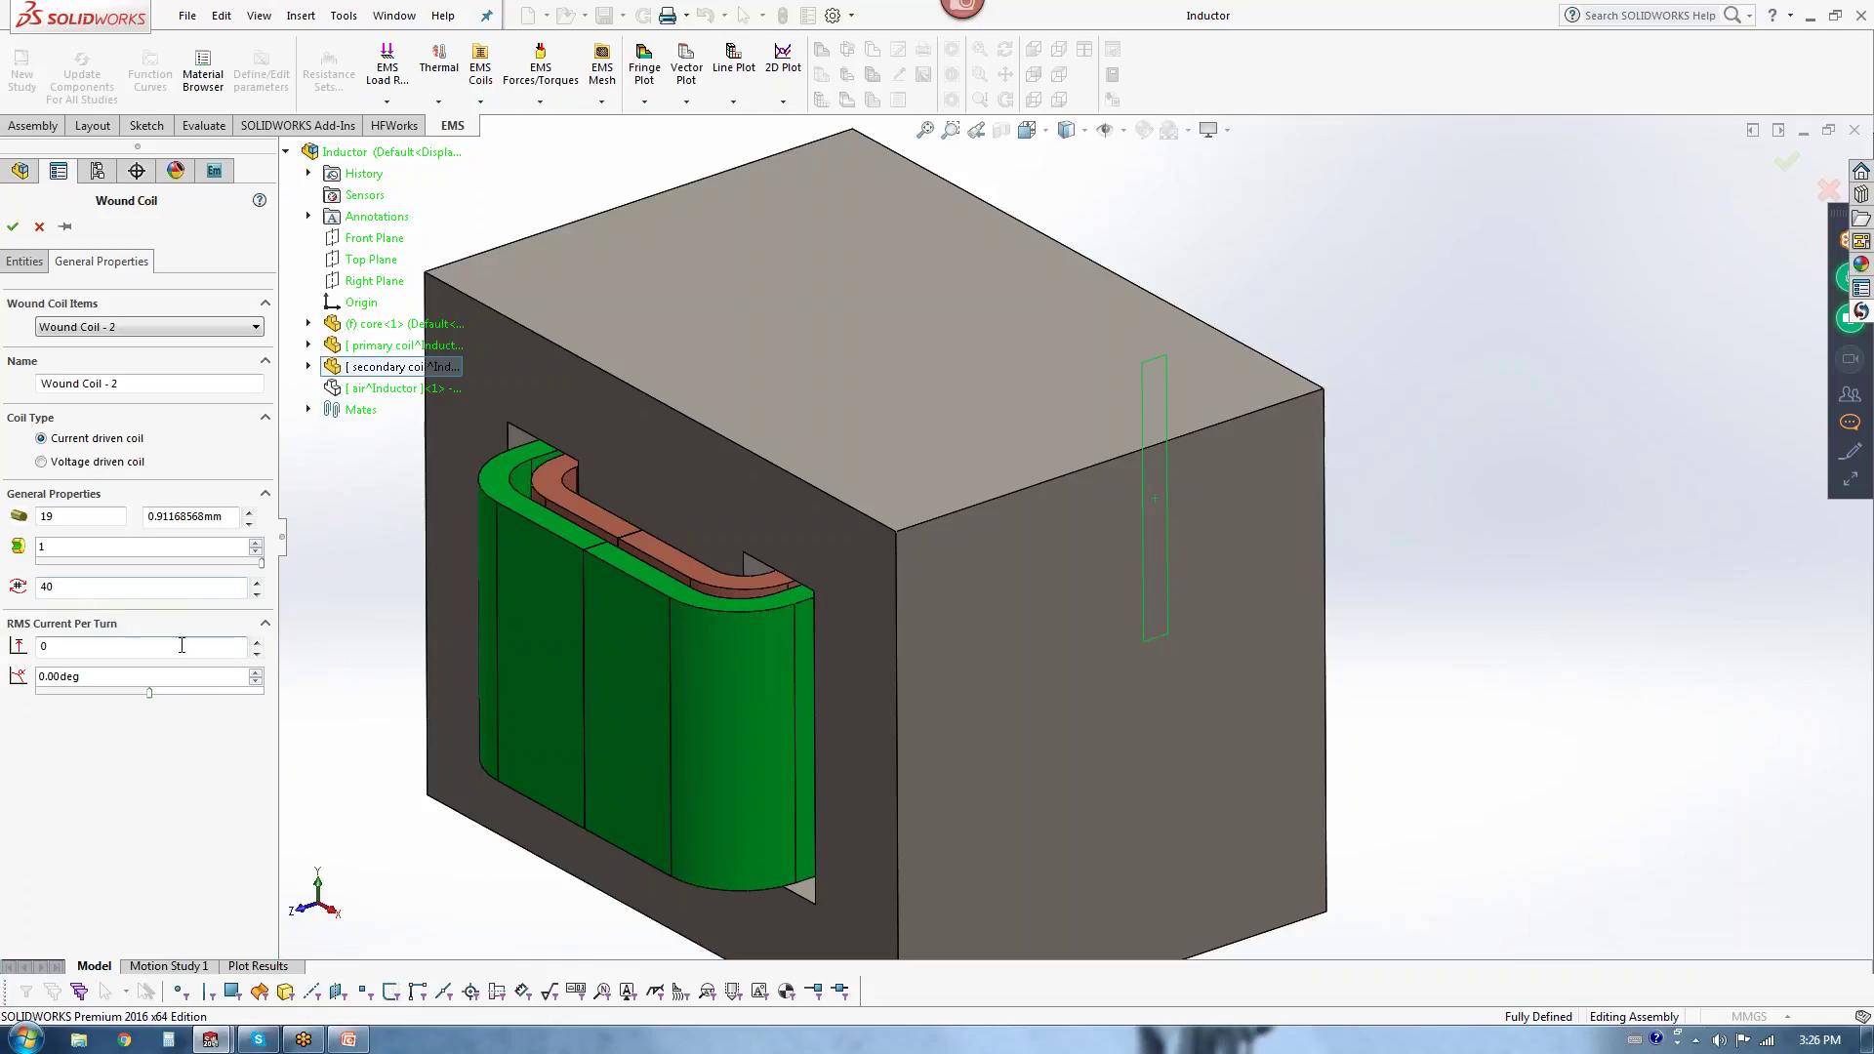
pyautogui.click(40, 229)
pyautogui.press('f')
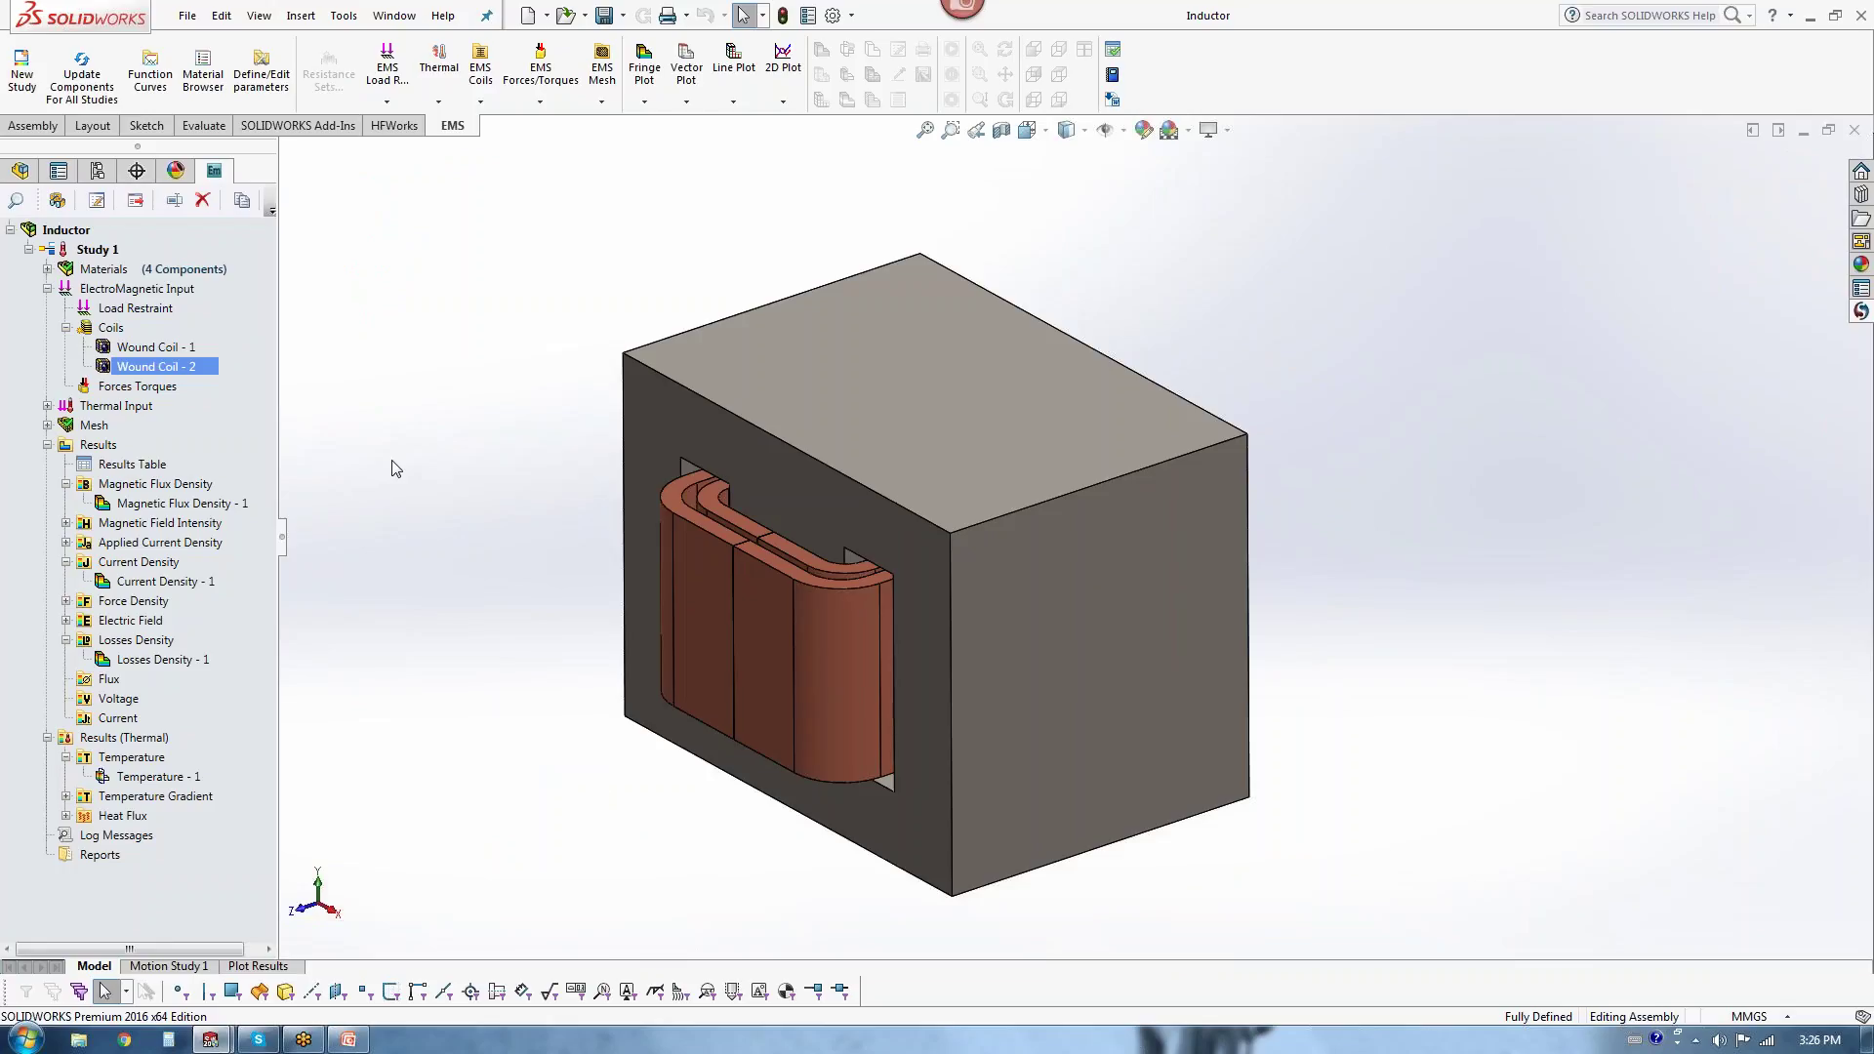
# Step: Inspect the Electric Steel material properties of the core's Mirror1 body, including lamination and core loss, and close them without changes
pyautogui.moveTo(723, 903)
pyautogui.mouseDown(button='middle')
pyautogui.moveTo(787, 900)
pyautogui.moveTo(742, 893)
pyautogui.mouseUp(button='middle')
pyautogui.click(47, 268)
pyautogui.click(144, 387)
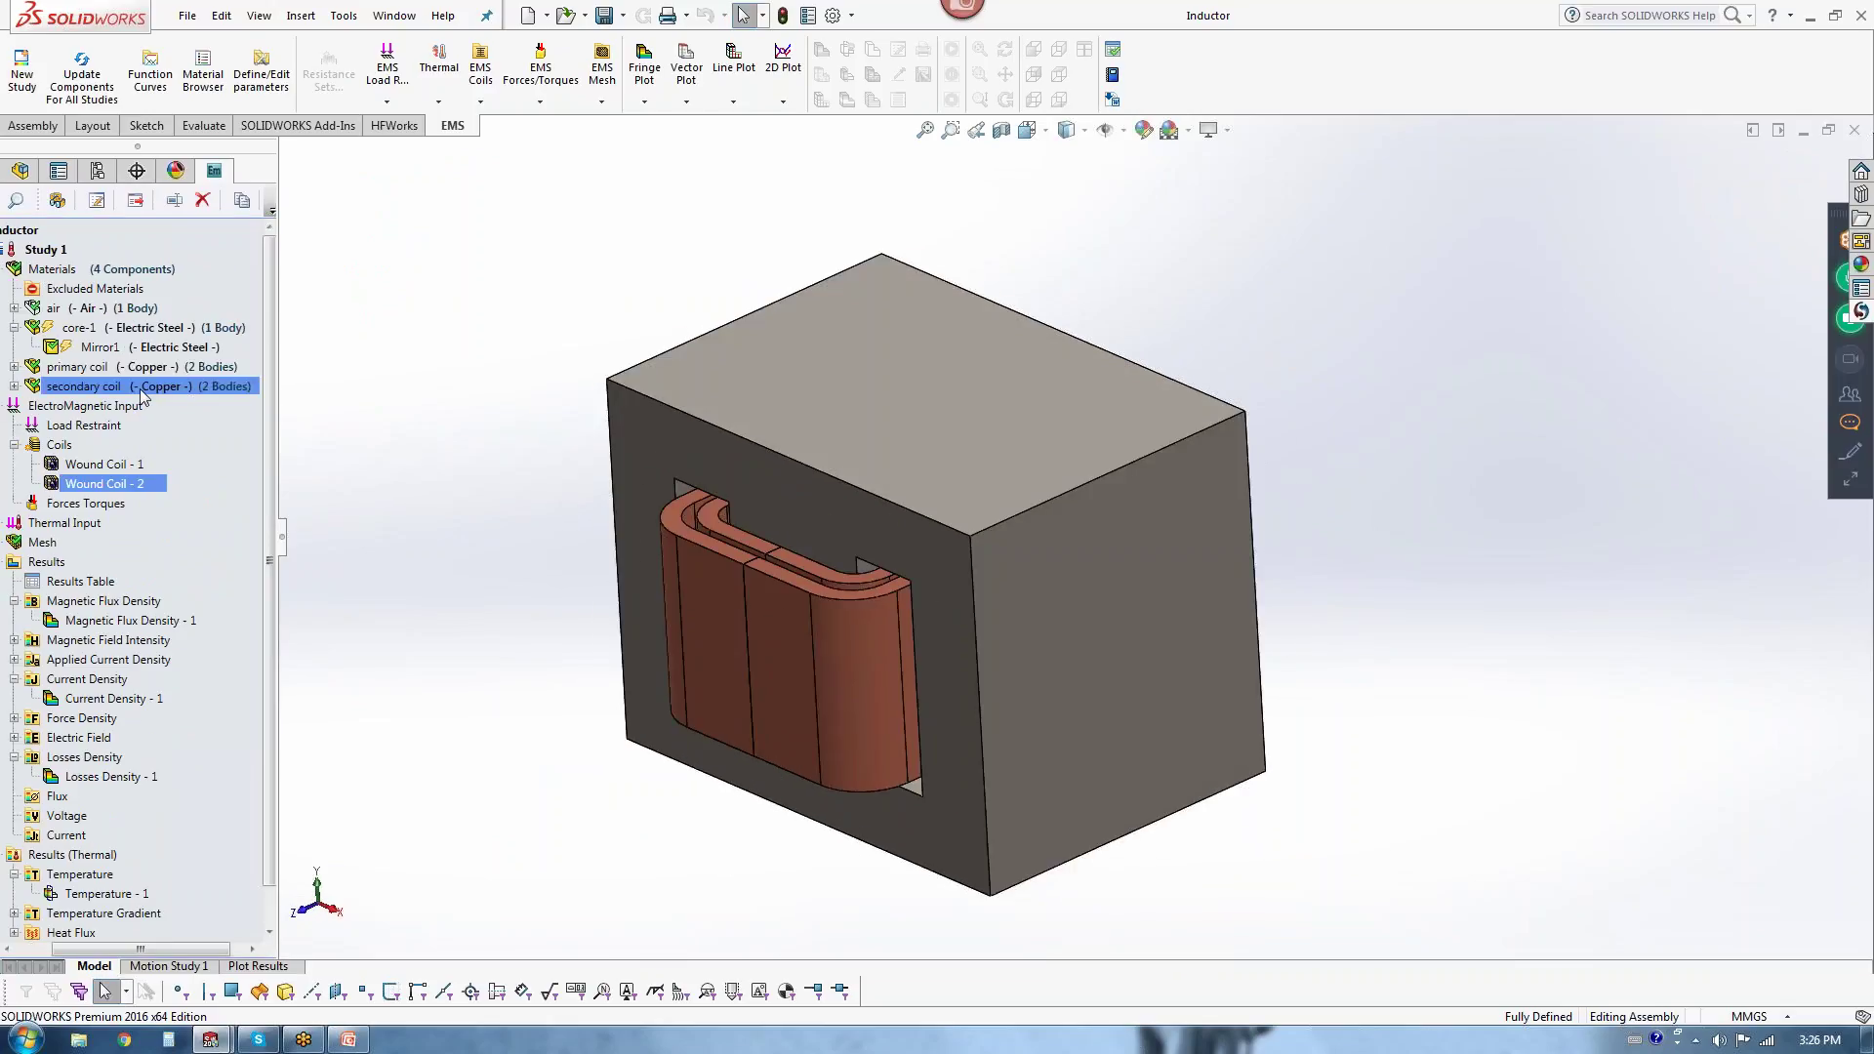
pyautogui.click(143, 347)
pyautogui.rightClick(143, 347)
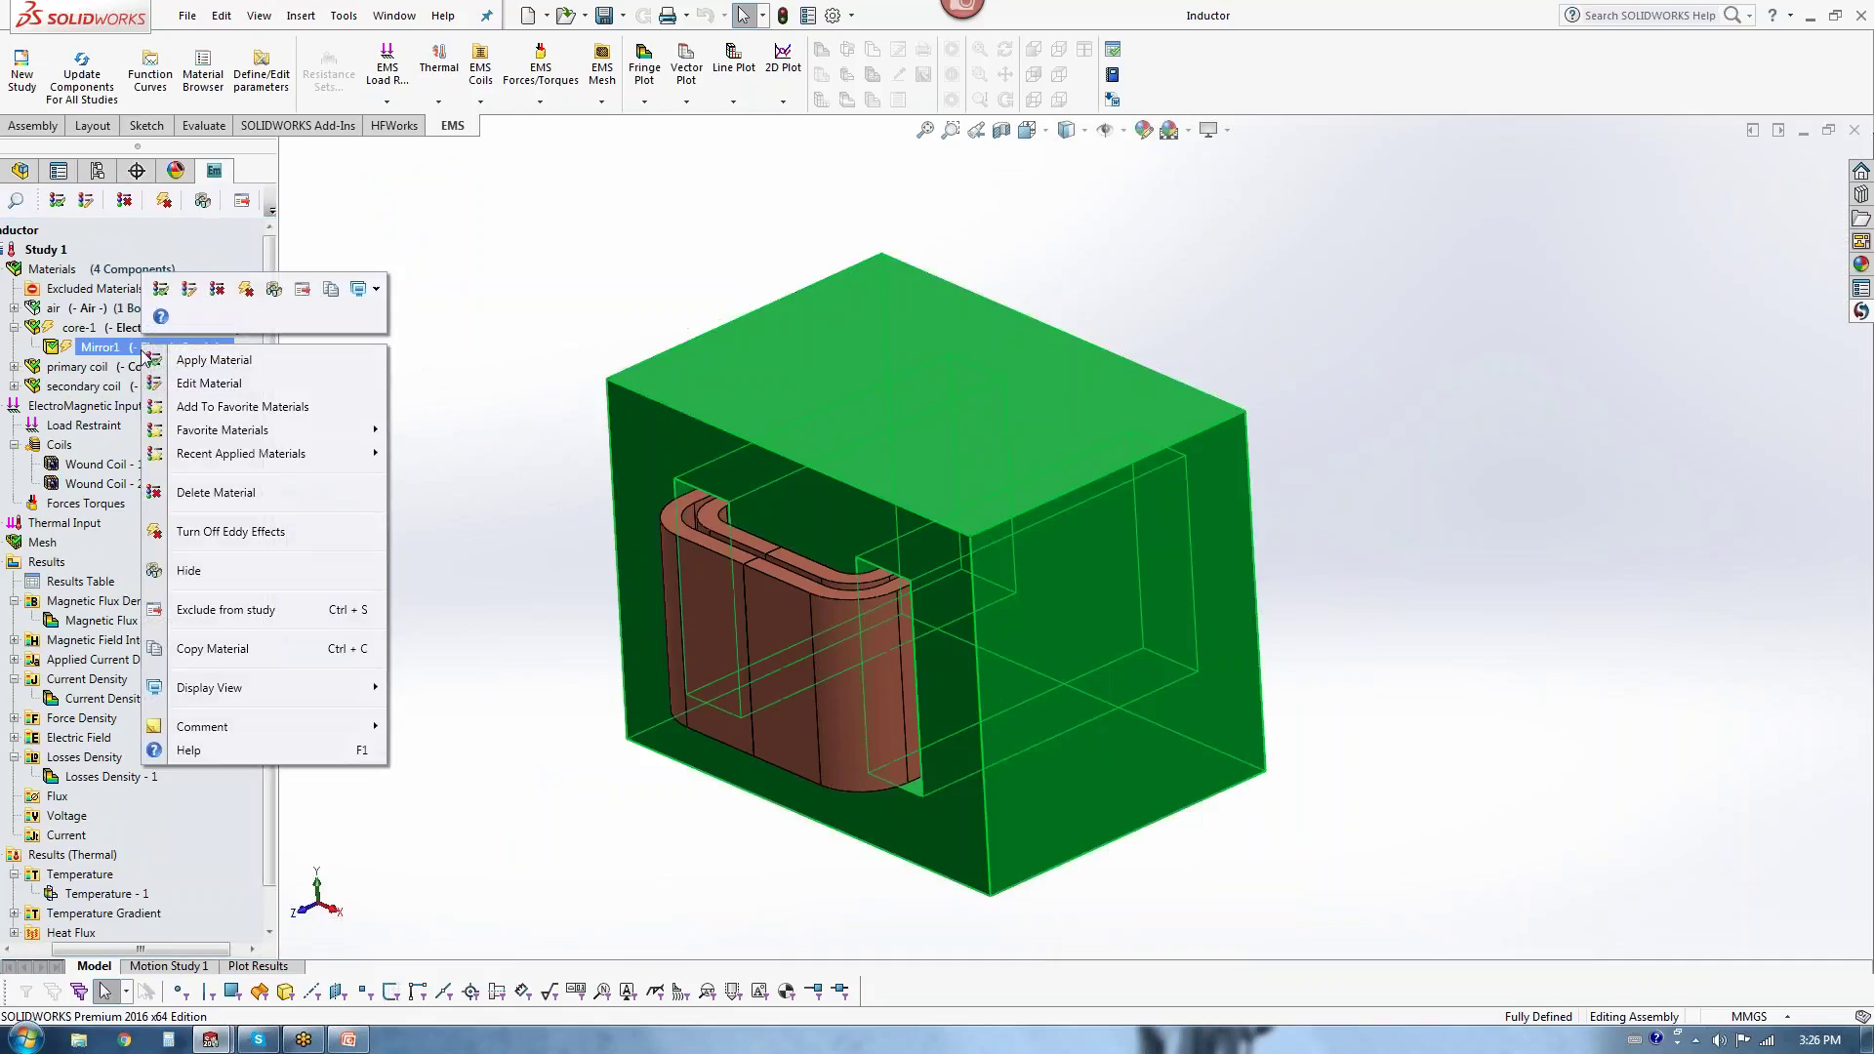
pyautogui.click(191, 385)
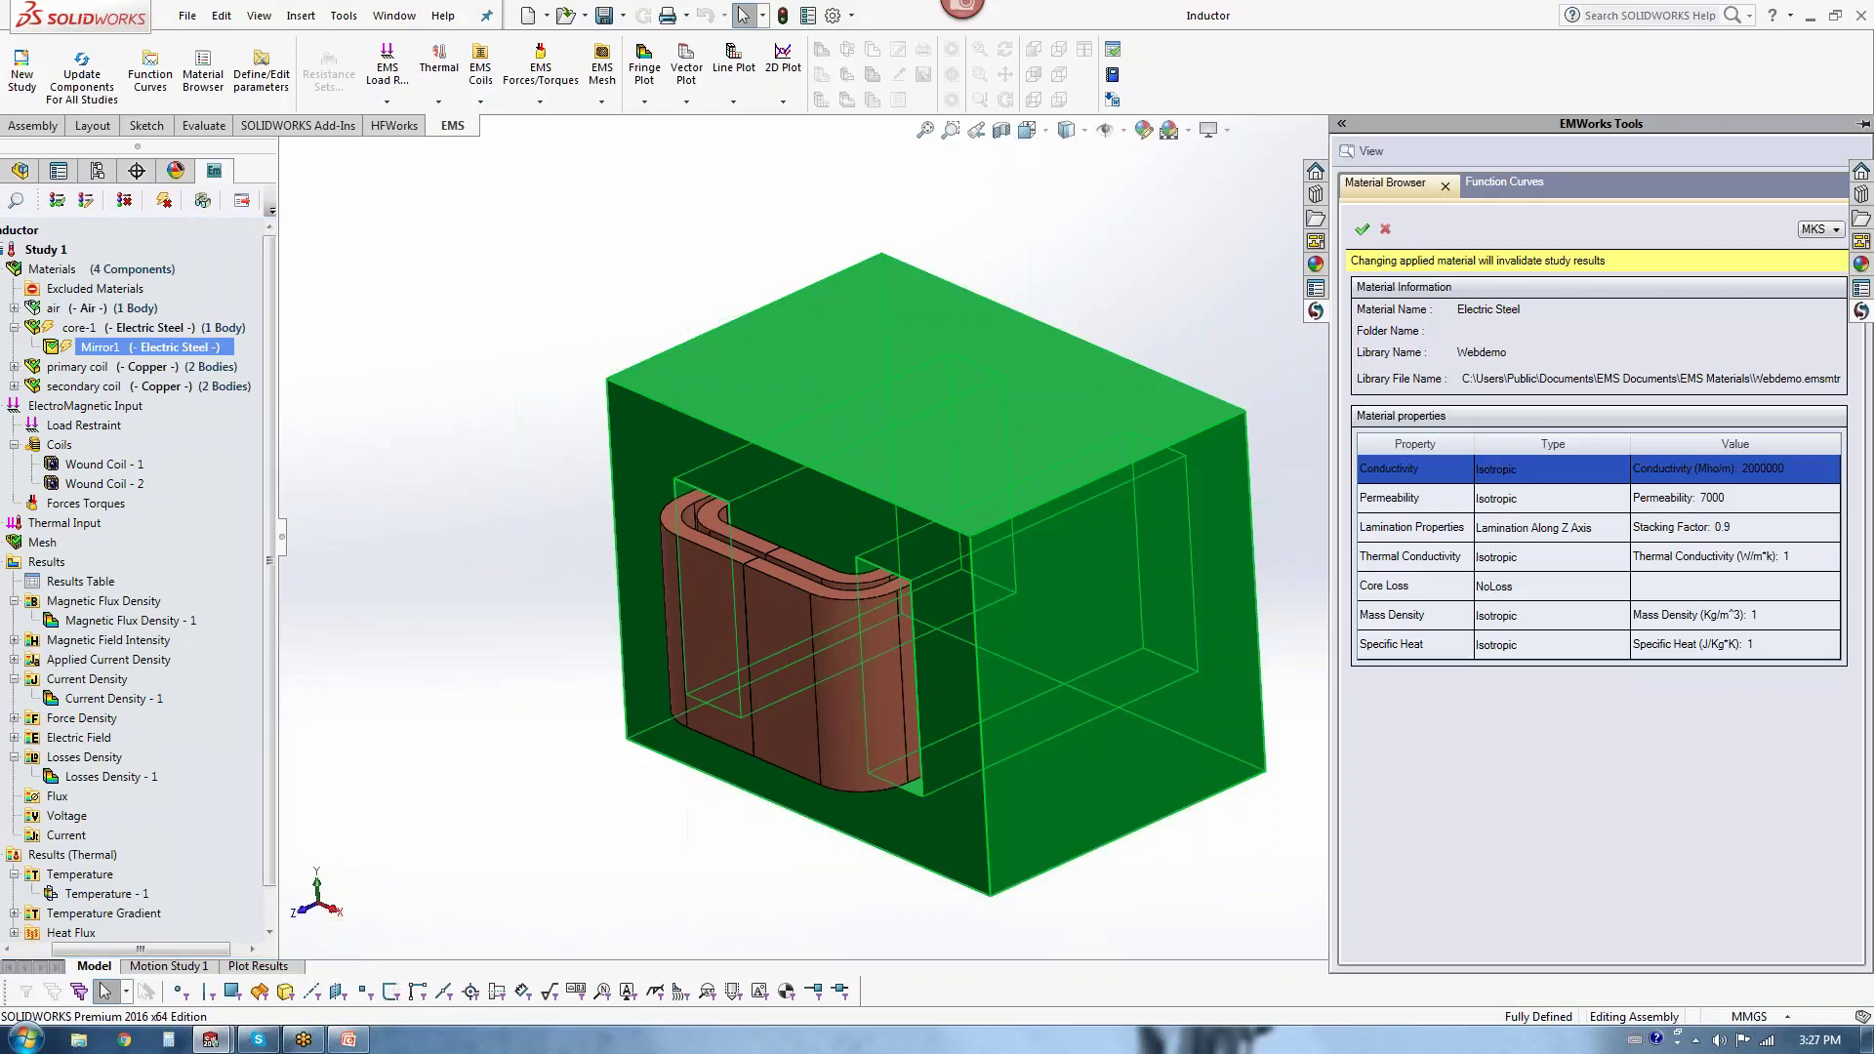
pyautogui.click(1386, 230)
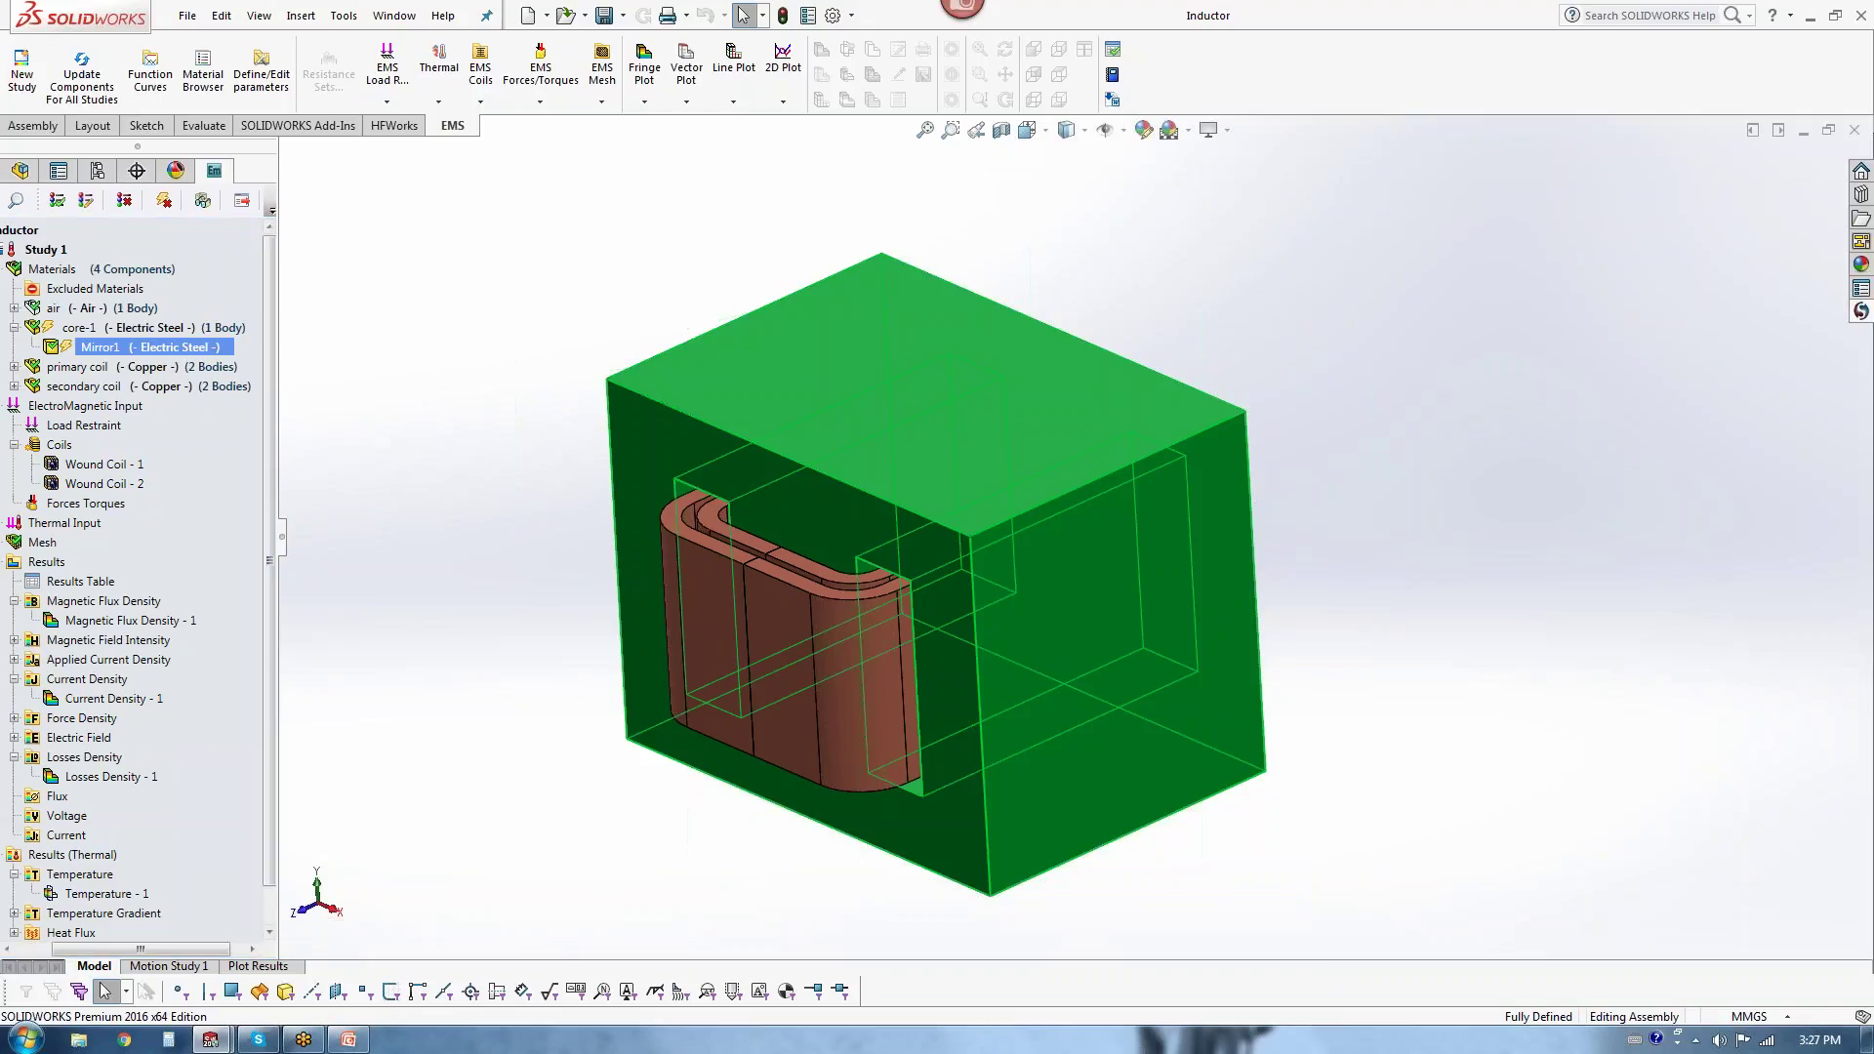
# Step: Widen the study tree, collapse core-1, and review the air body's coefficient and ambient temperature in Convection Properties - 1 before closing it
pyautogui.moveTo(283, 507); pyautogui.dragTo(364, 507)
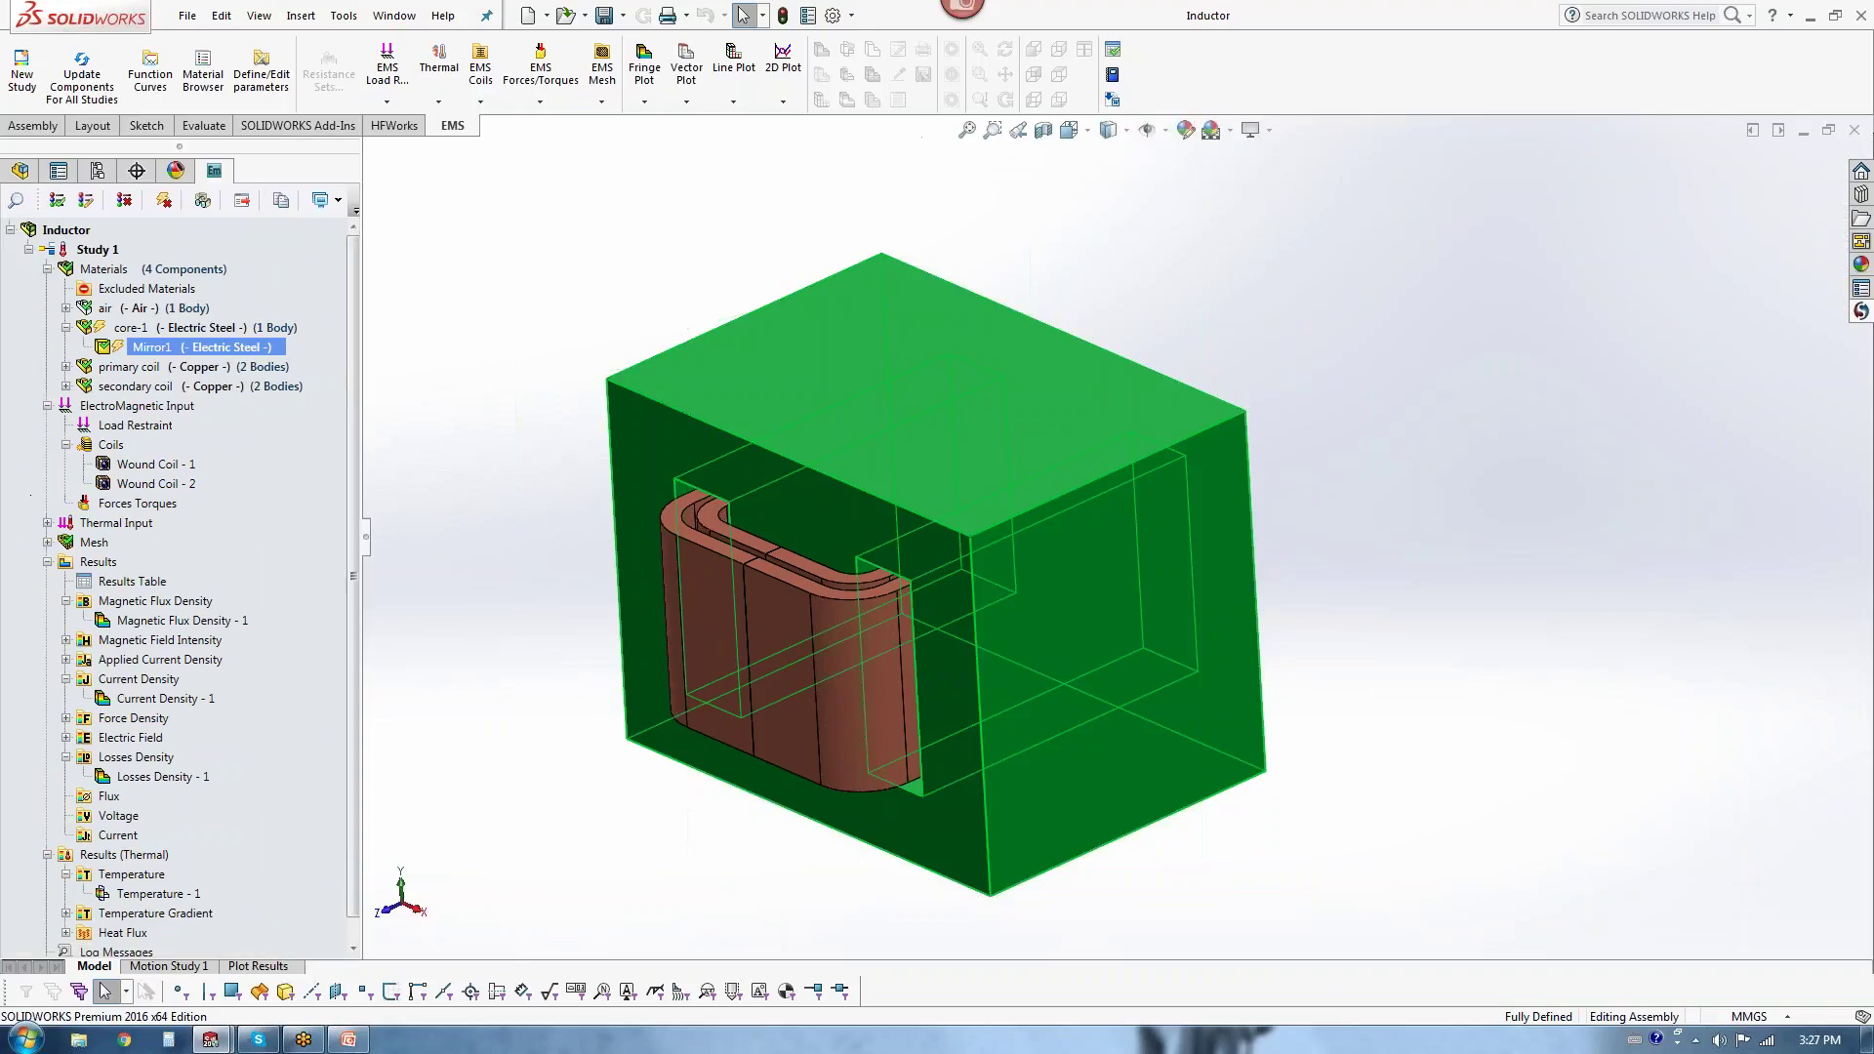
pyautogui.click(66, 327)
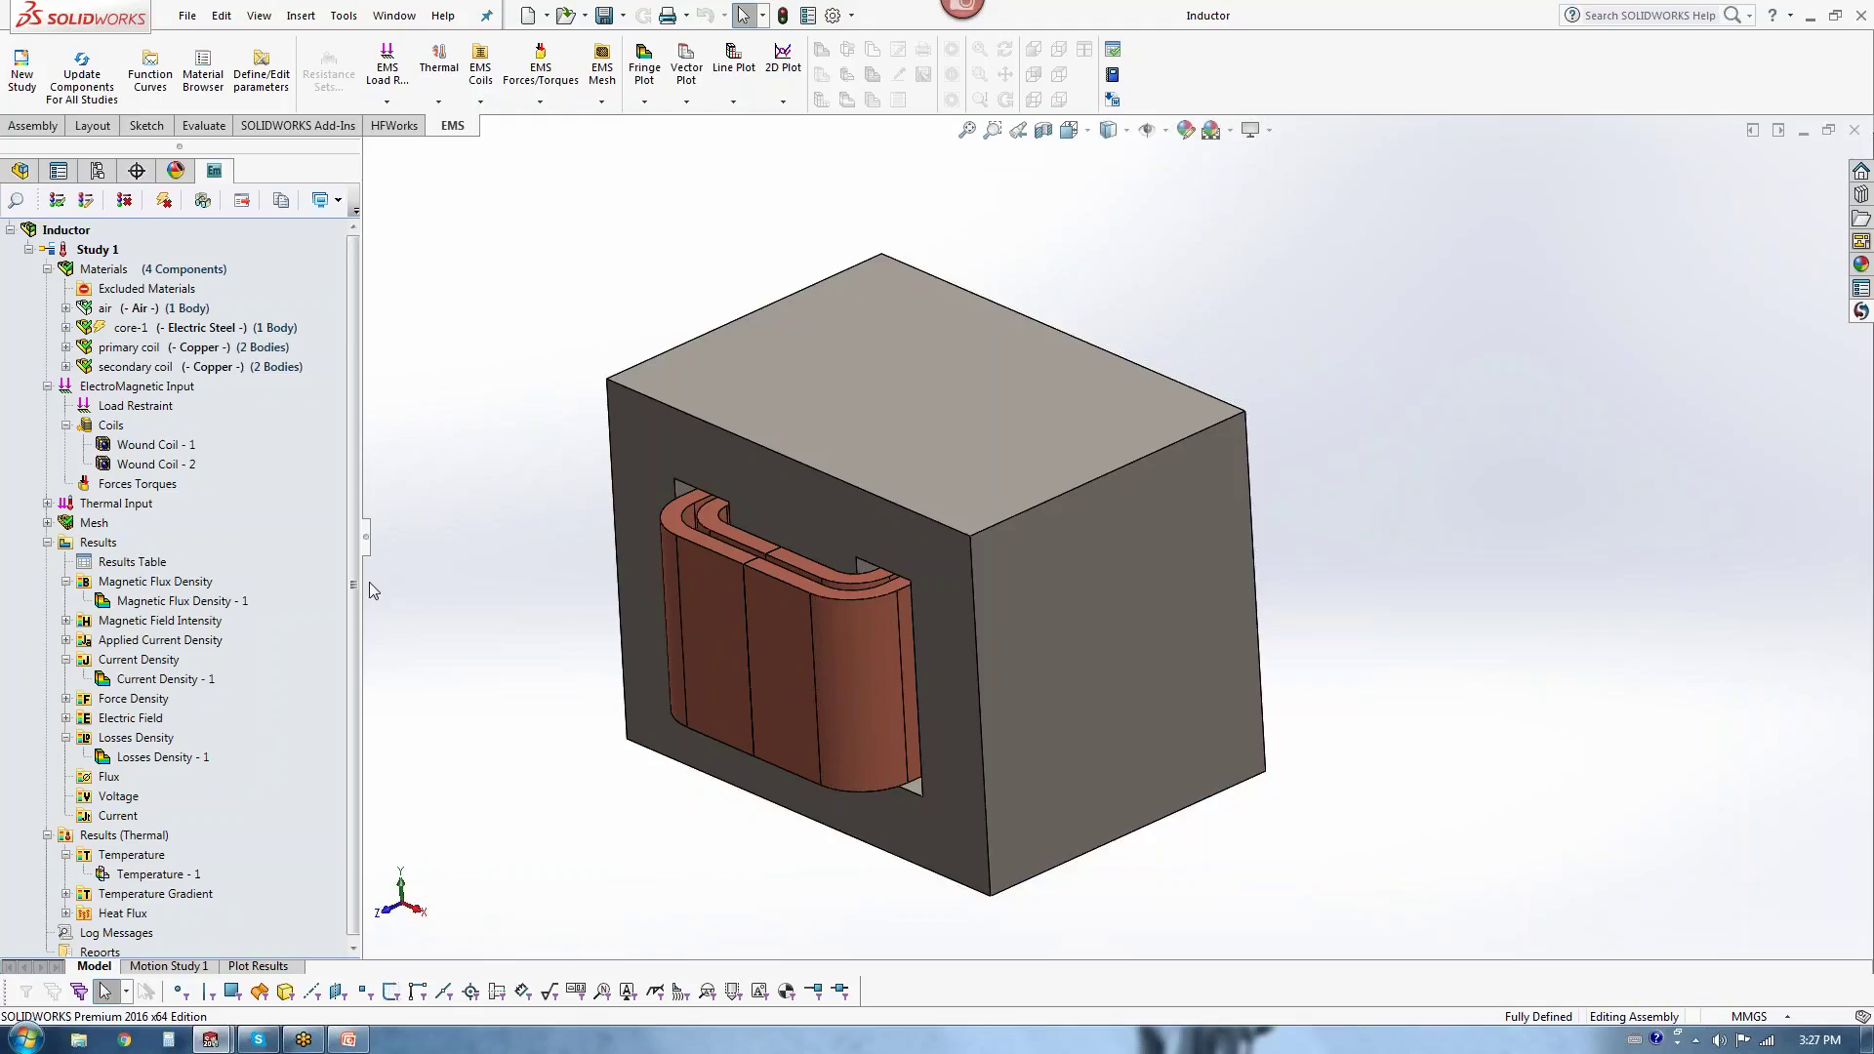
pyautogui.click(47, 503)
pyautogui.click(195, 523)
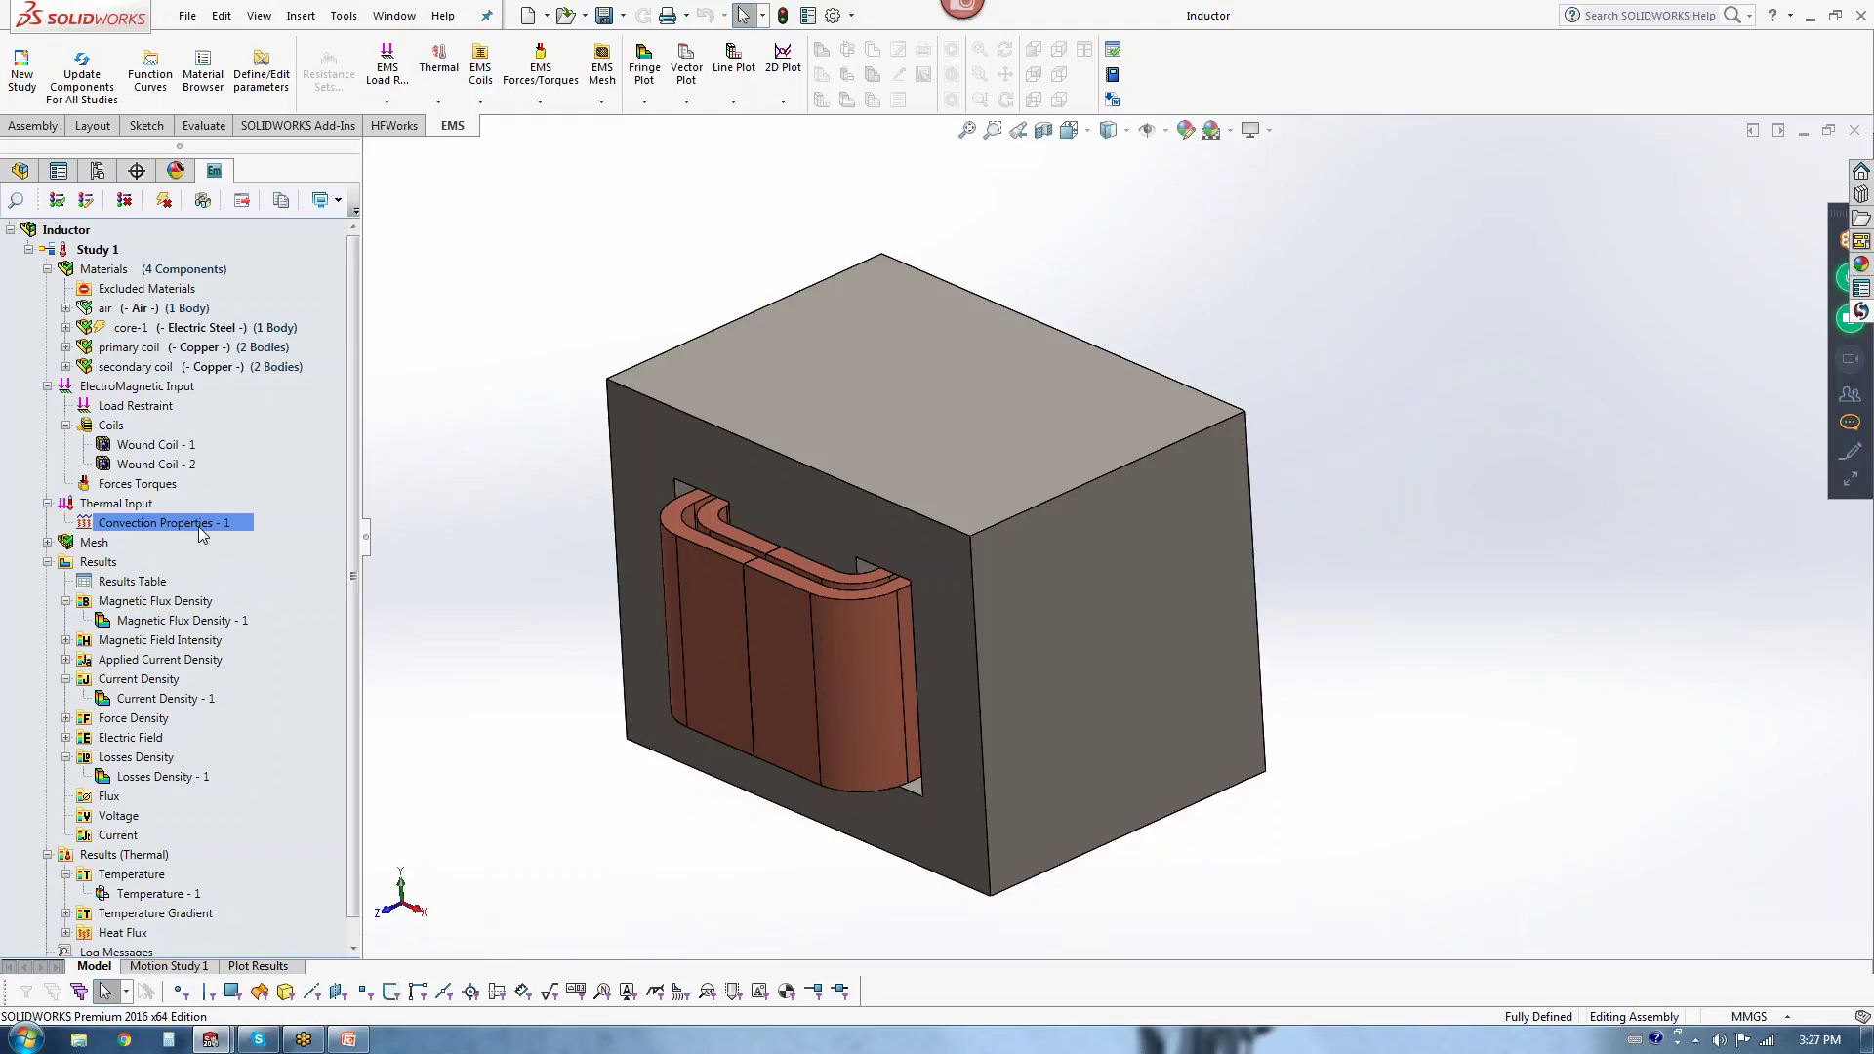
pyautogui.rightClick(197, 525)
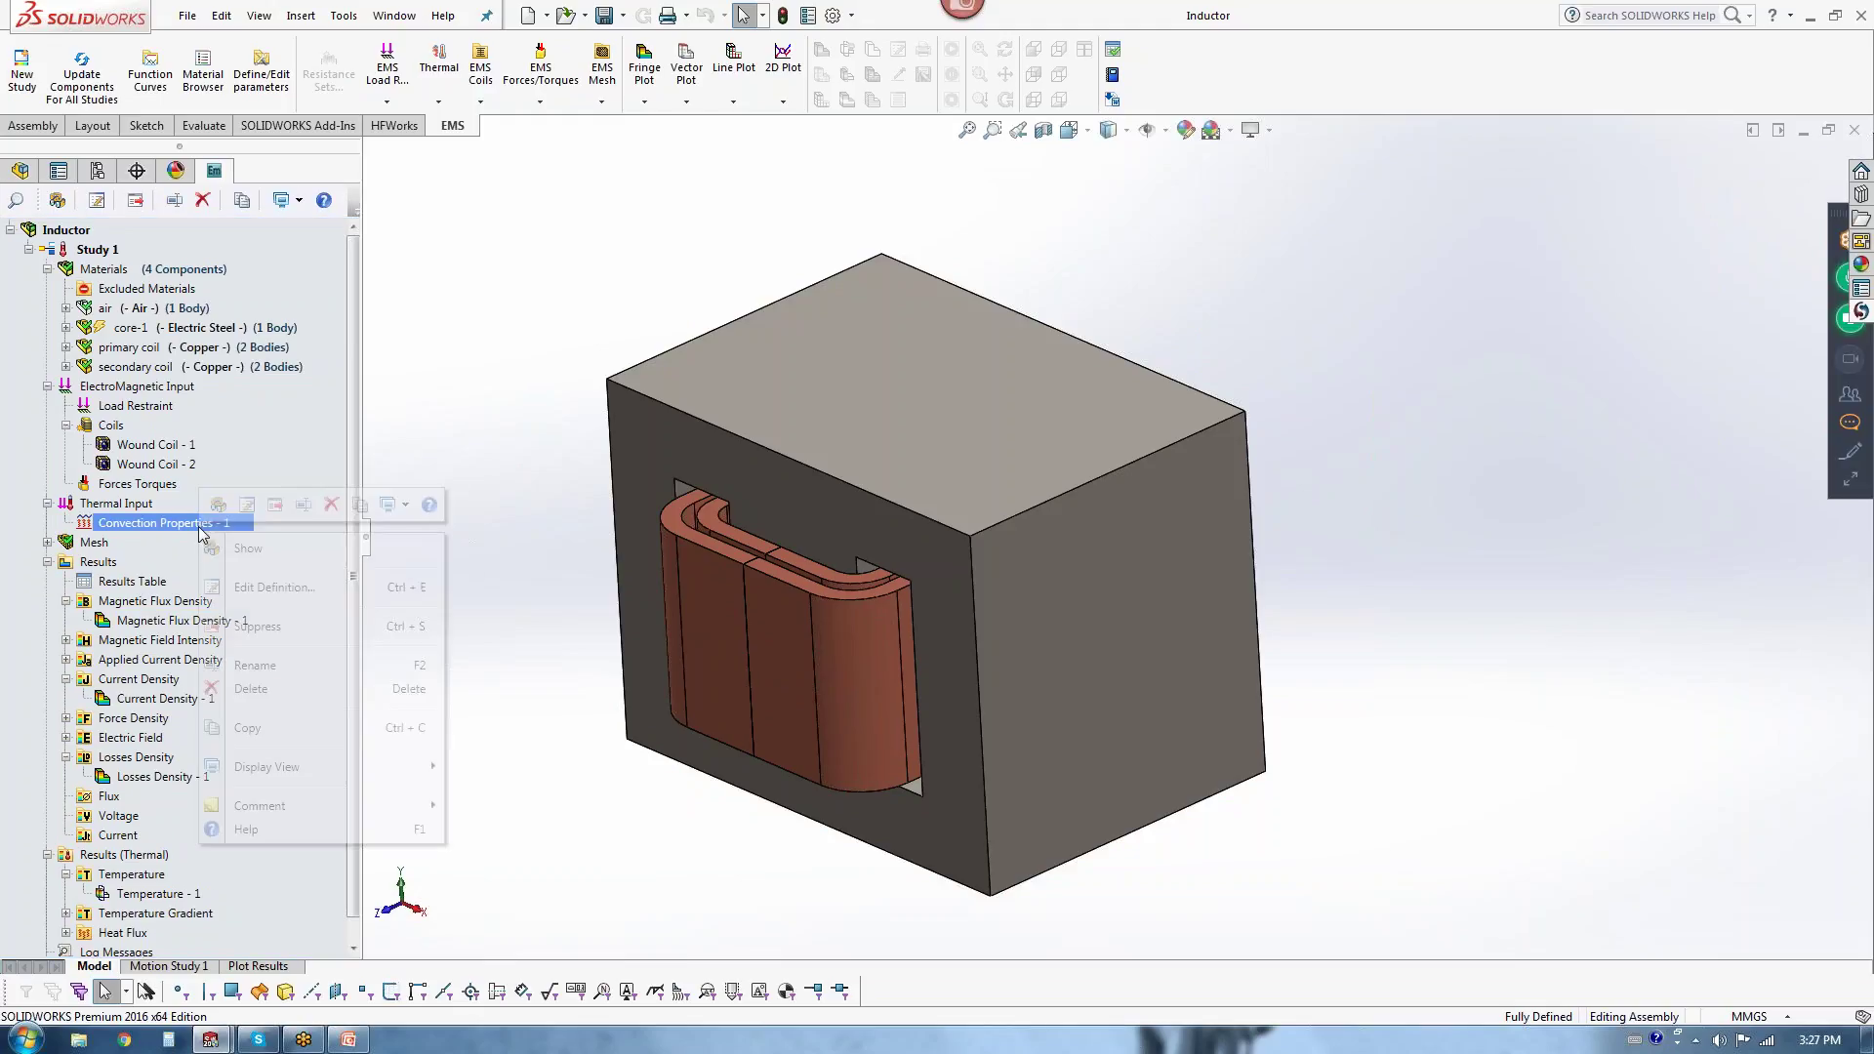
pyautogui.click(283, 592)
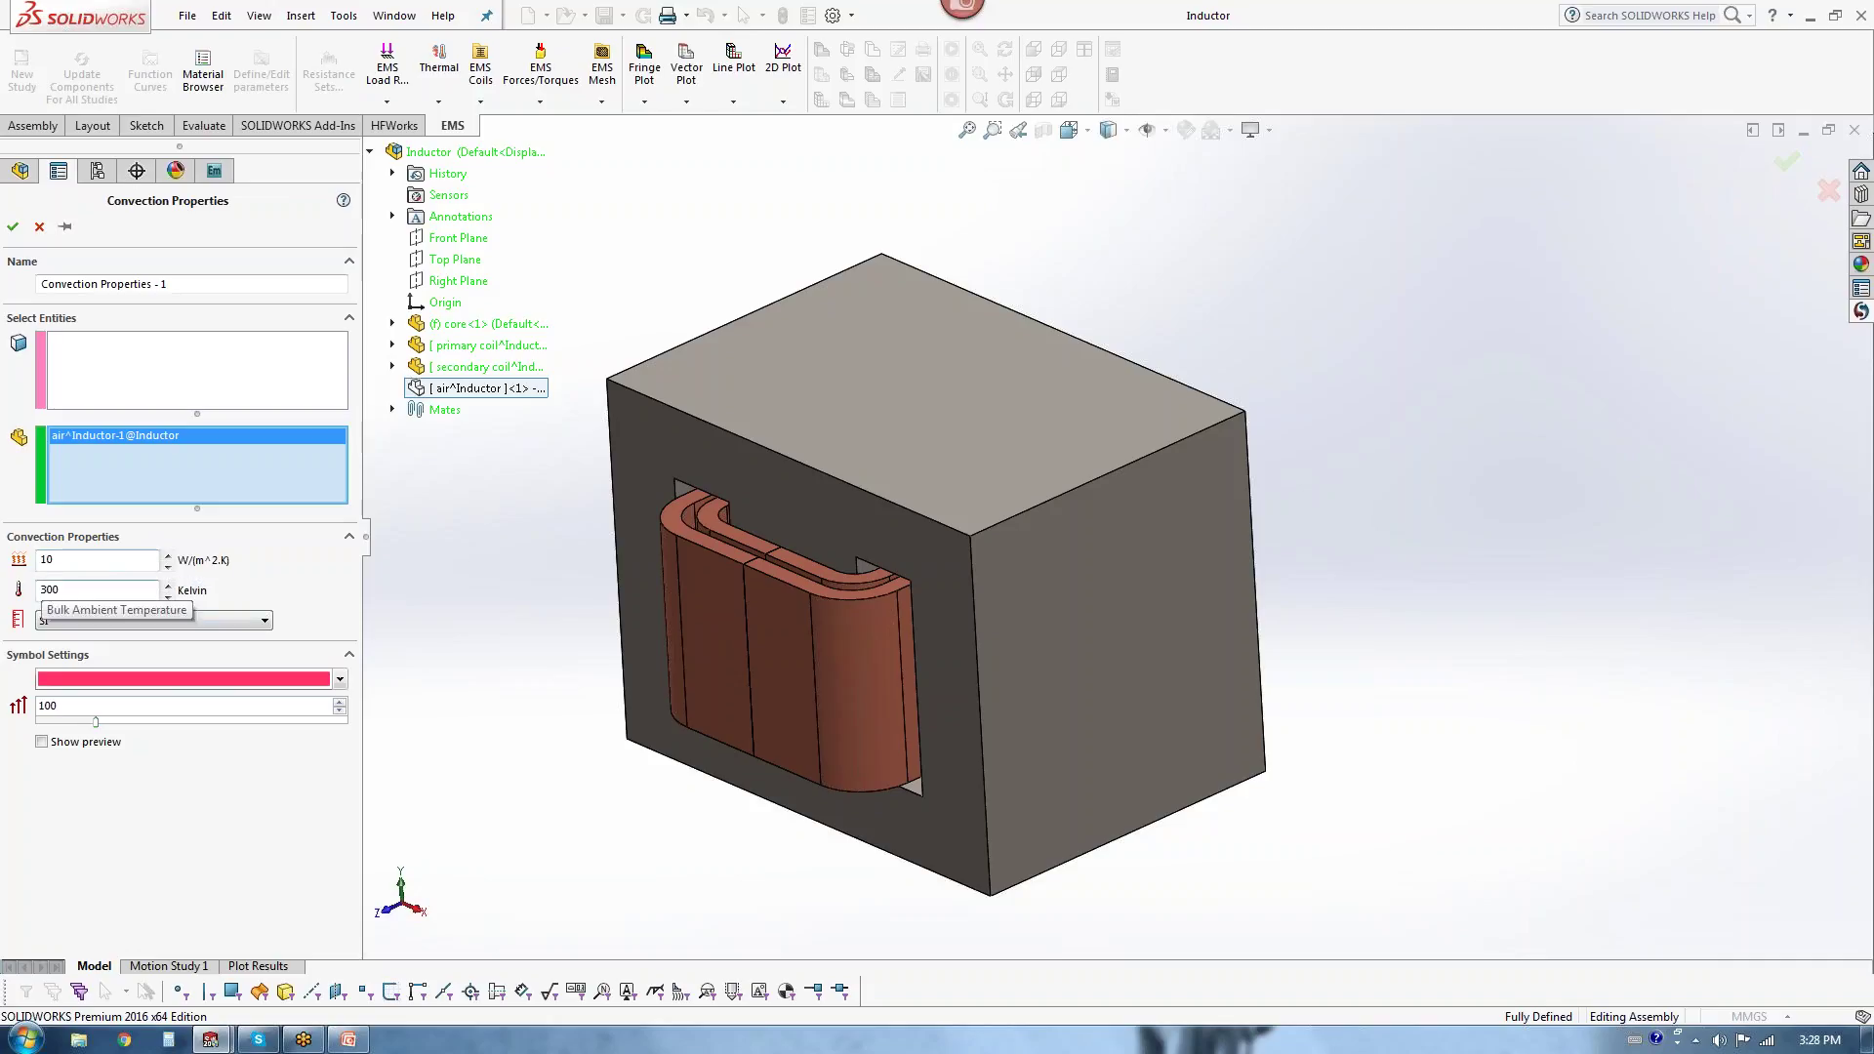
pyautogui.click(13, 226)
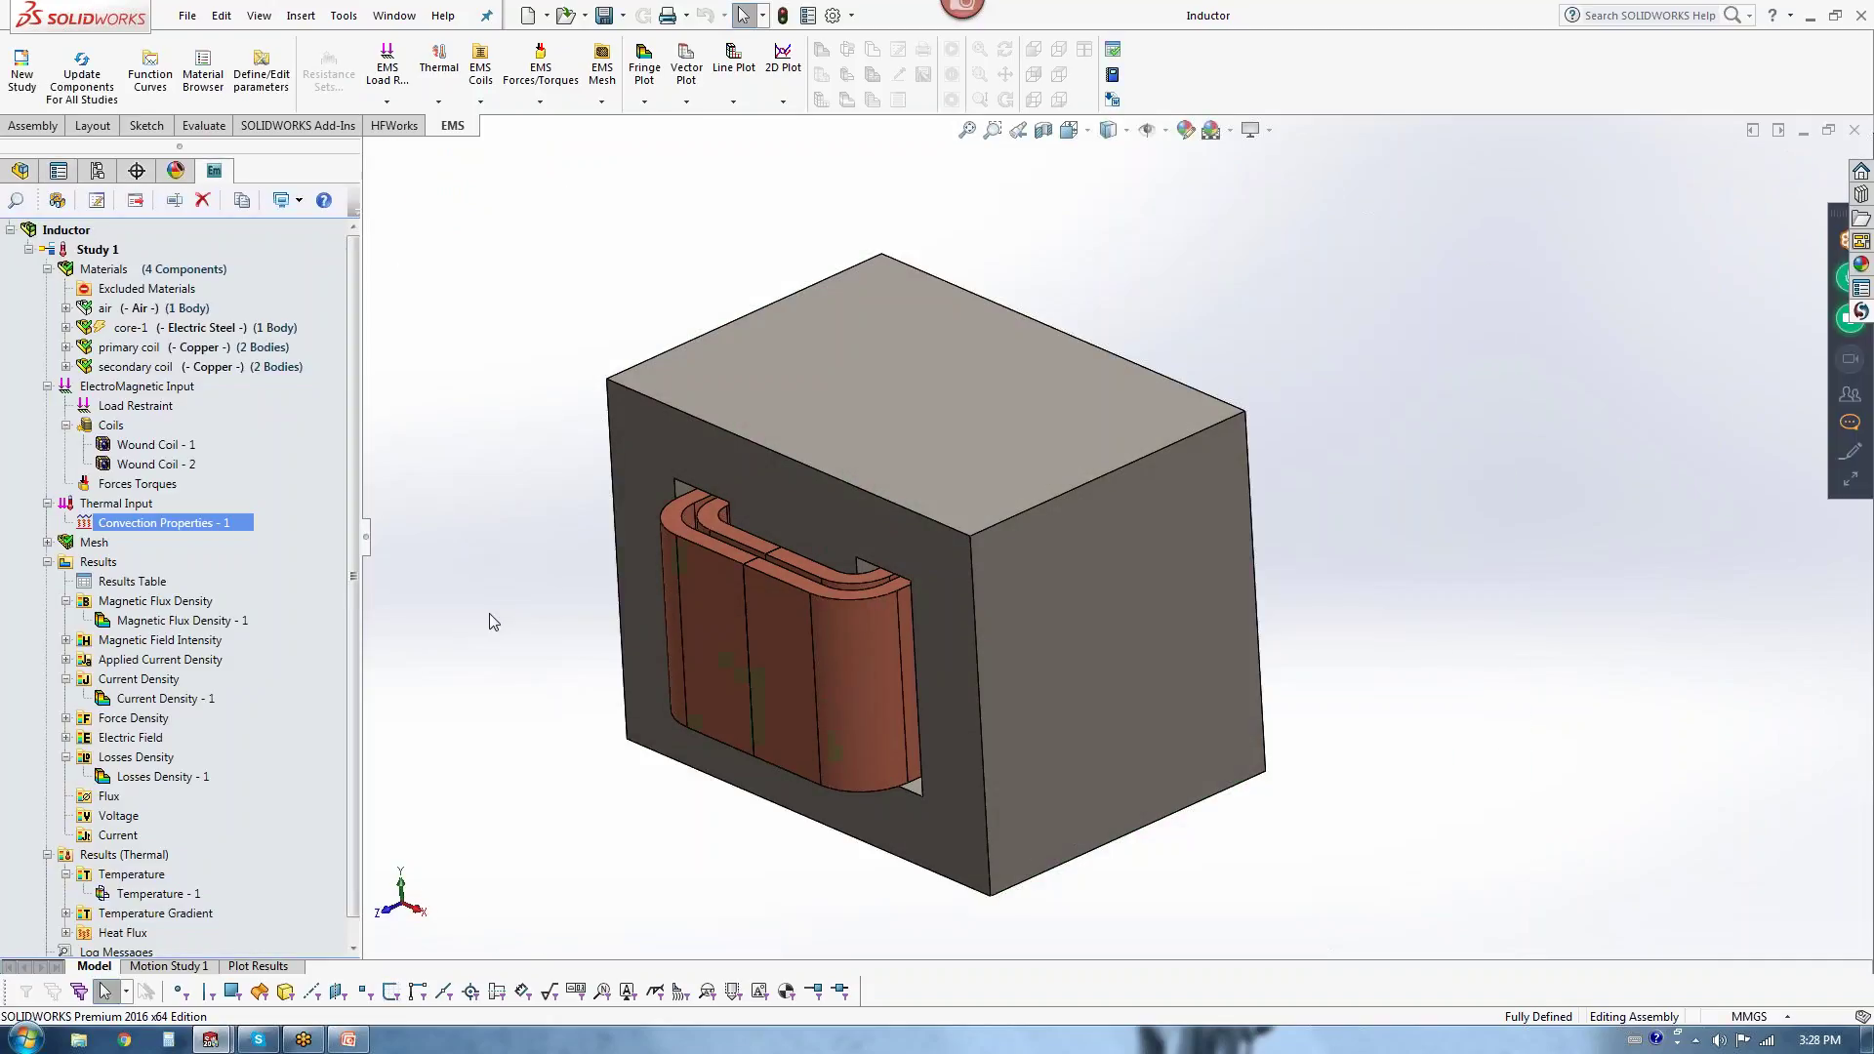
# Step: Open the Results Table of Study 1, enlarge its window and check the solid loss of the core body
pyautogui.moveTo(489, 619); pyautogui.dragTo(586, 639, button='middle')
pyautogui.scroll(1, 1119, 536)
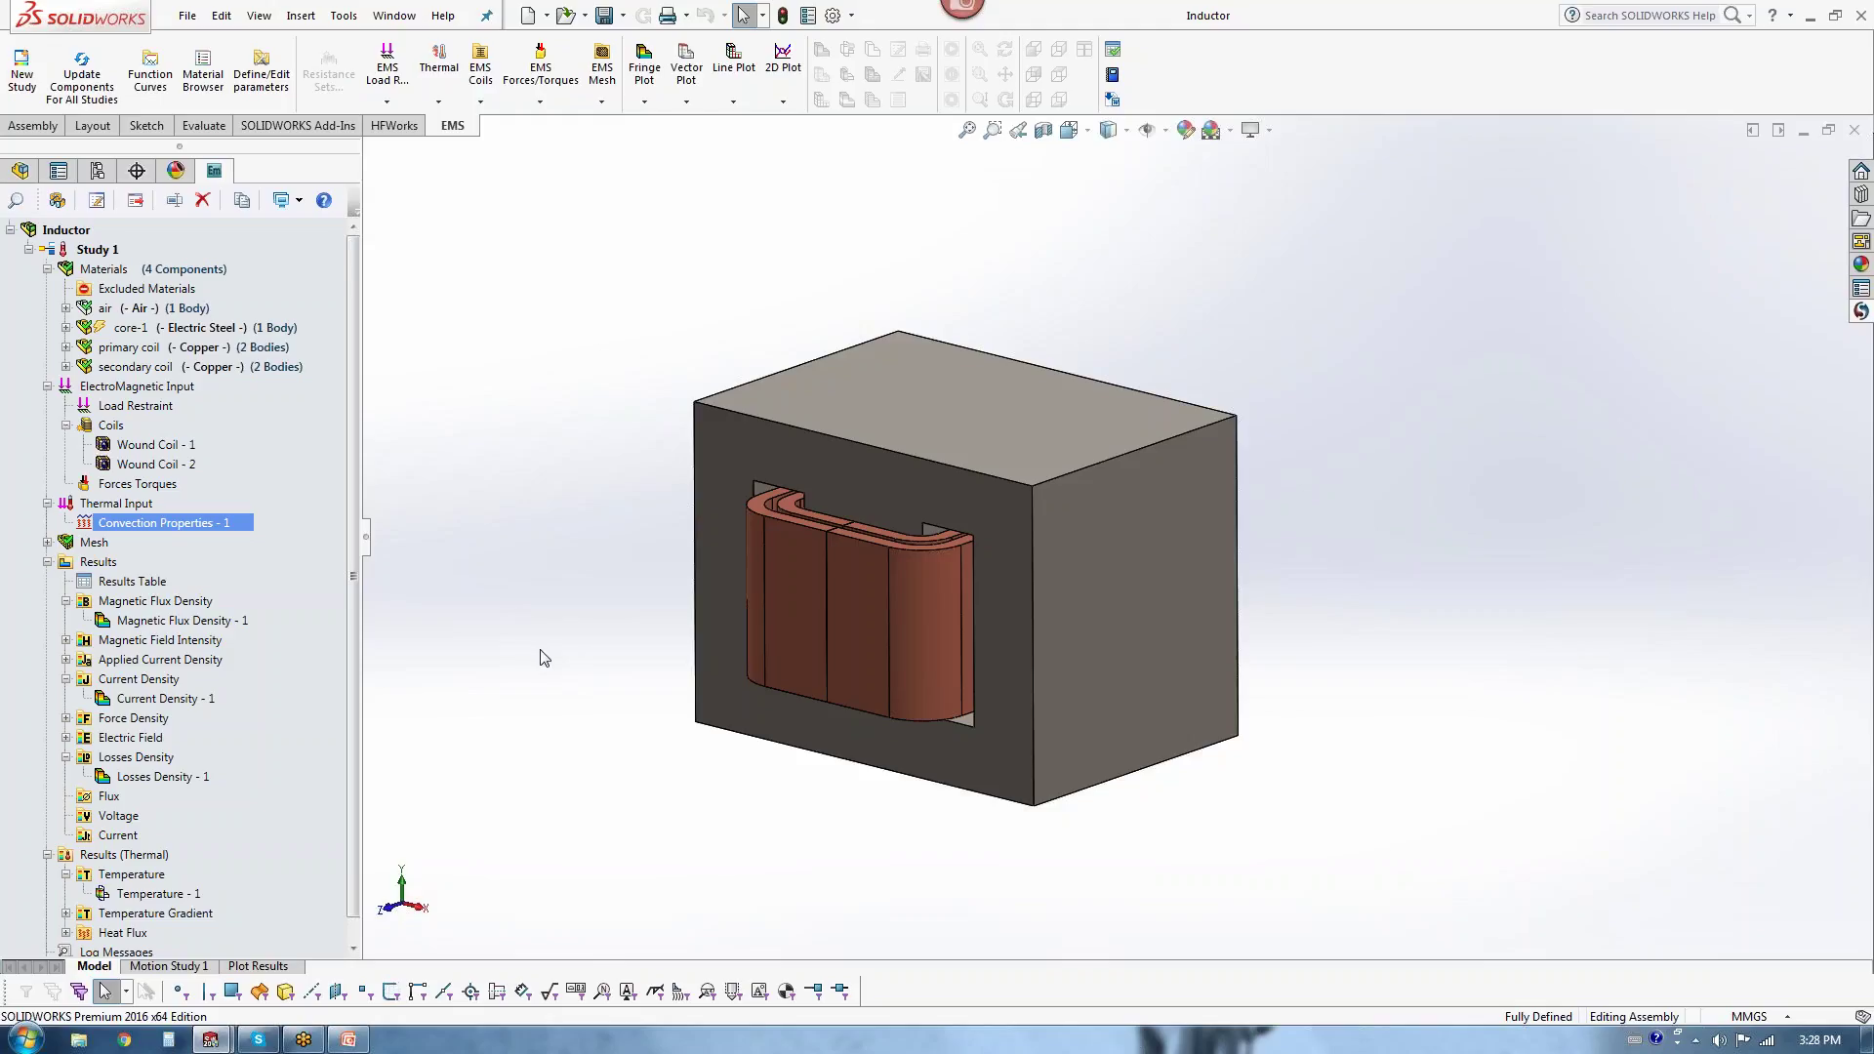
pyautogui.doubleClick(163, 584)
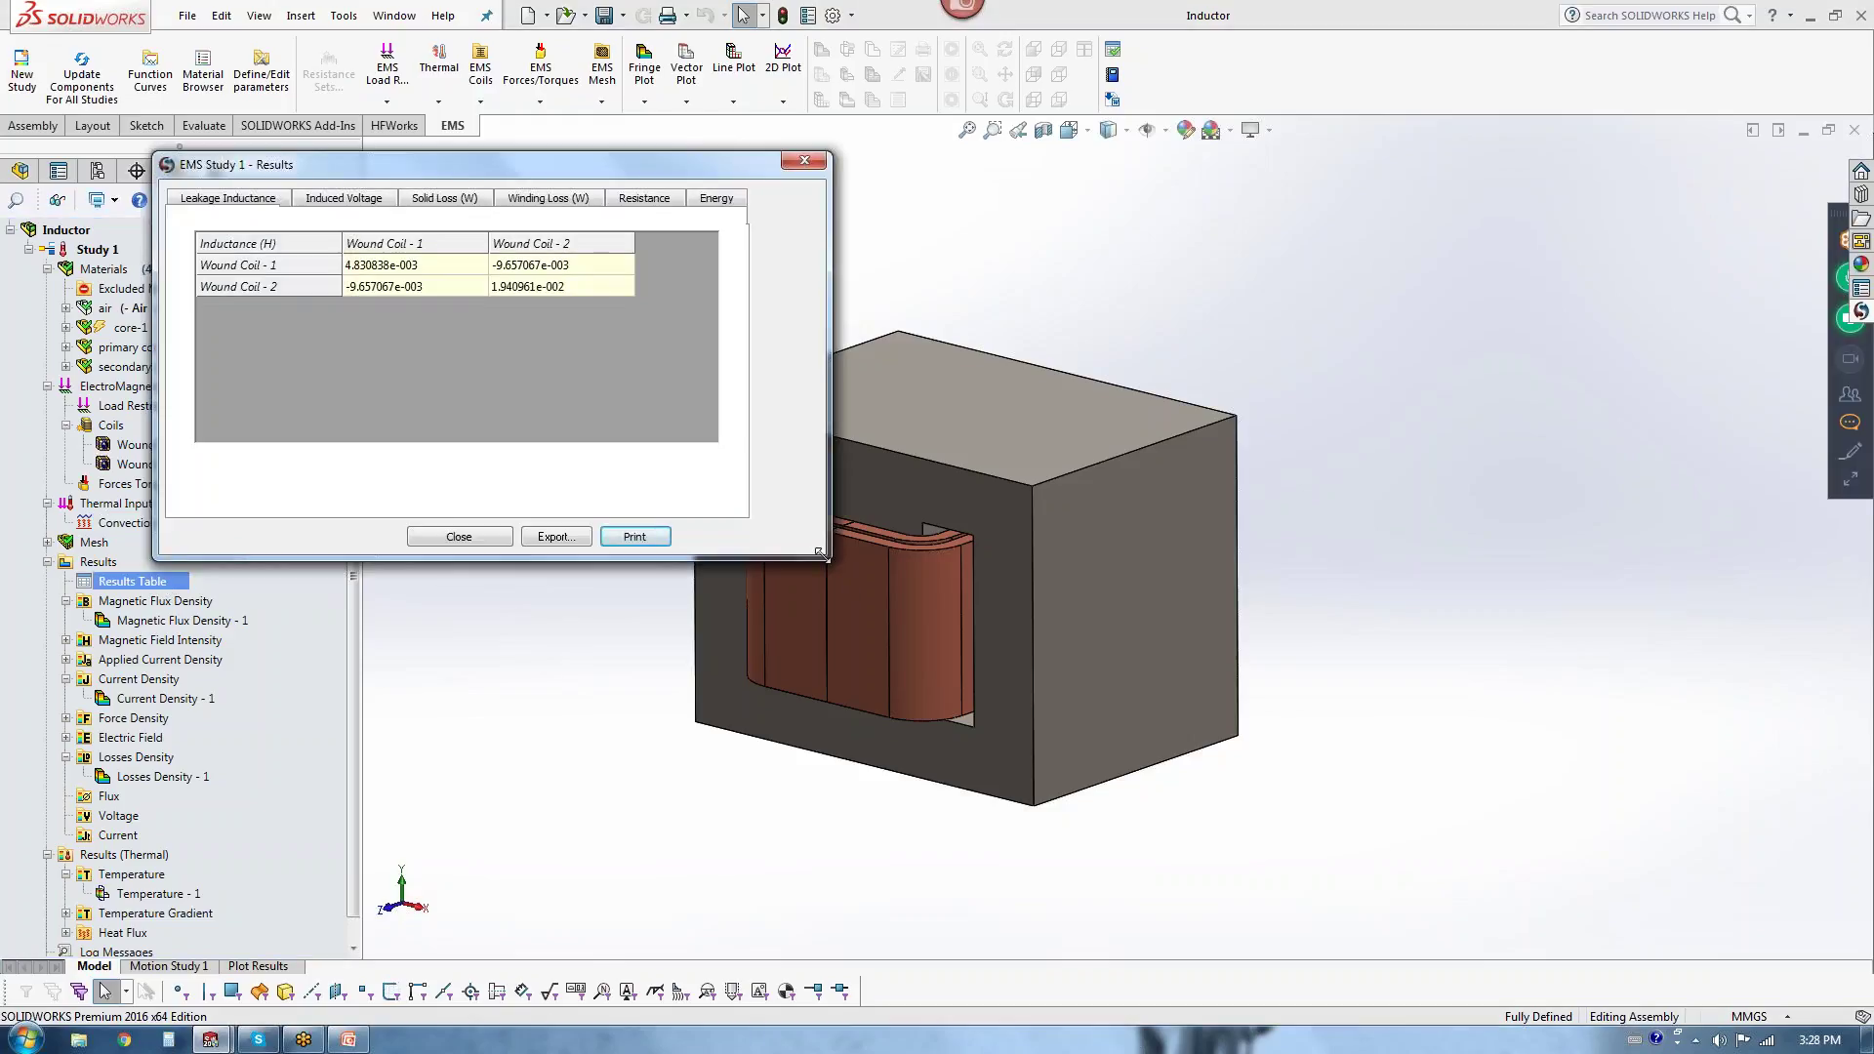
pyautogui.moveTo(822, 565); pyautogui.dragTo(996, 740)
pyautogui.click(422, 207)
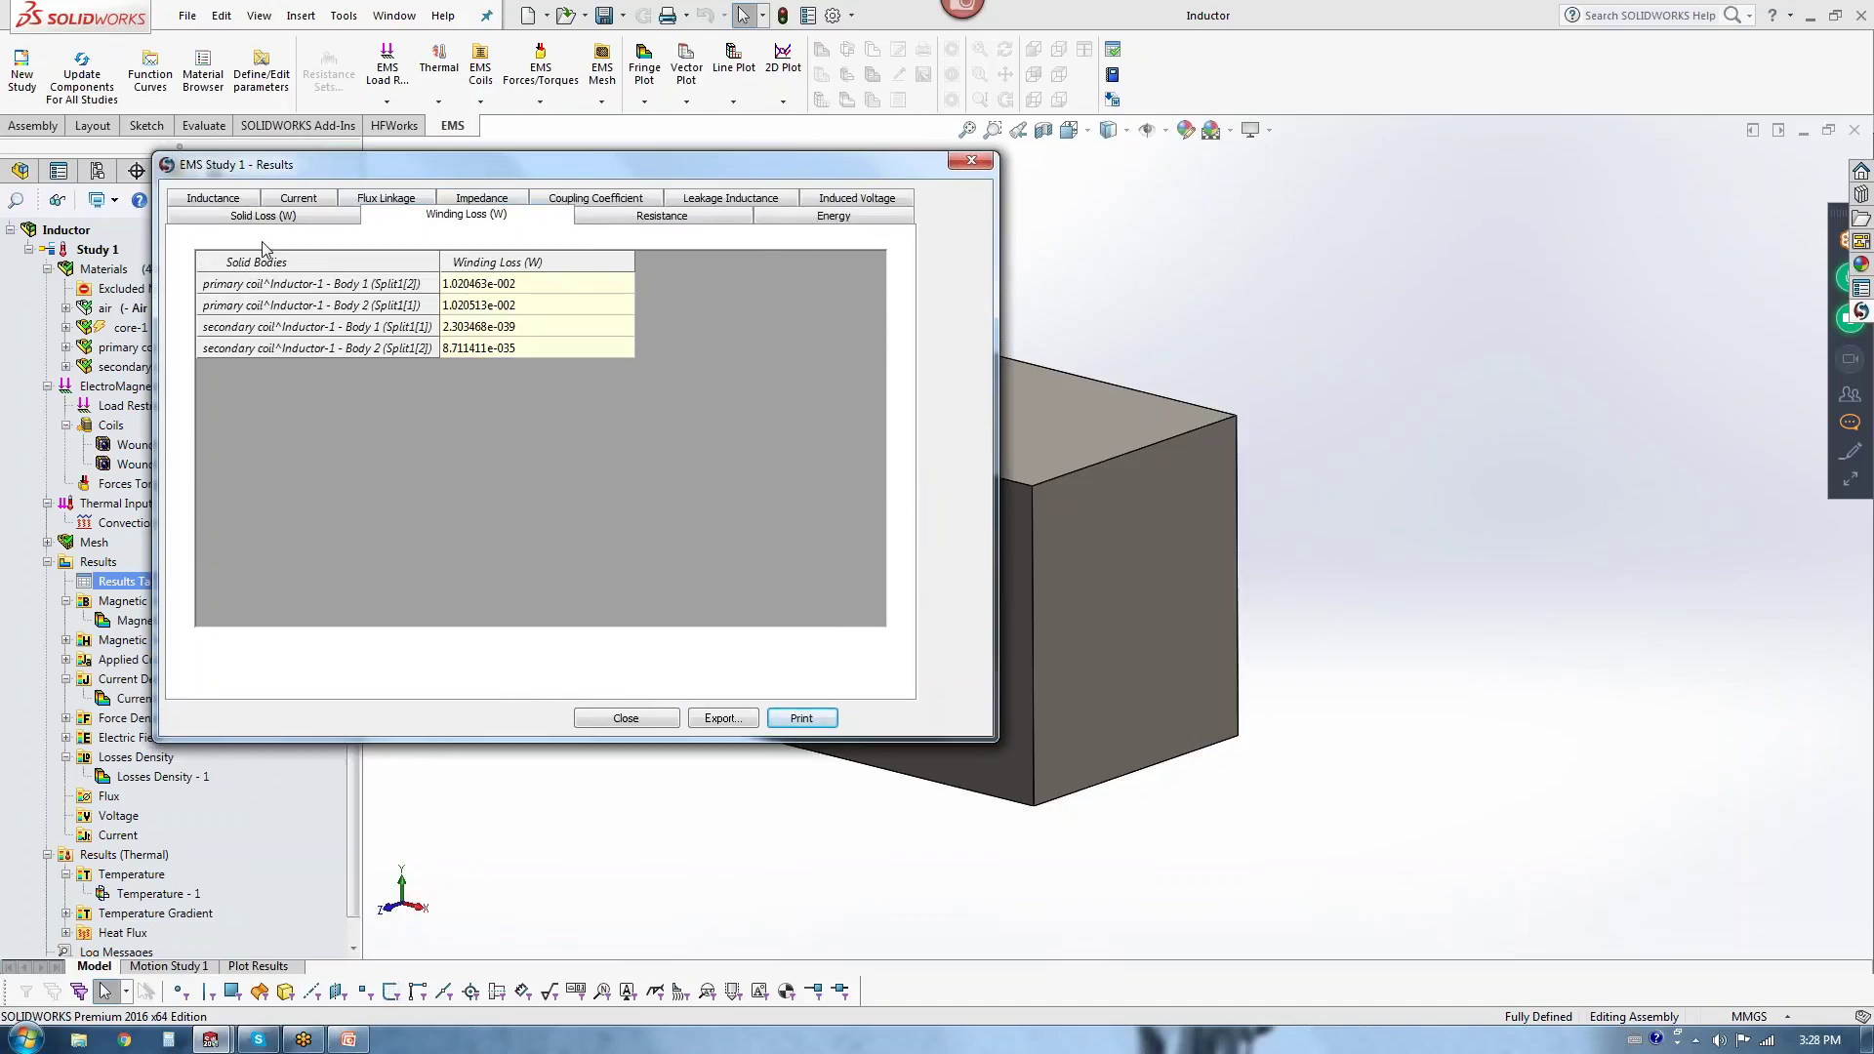
pyautogui.click(273, 221)
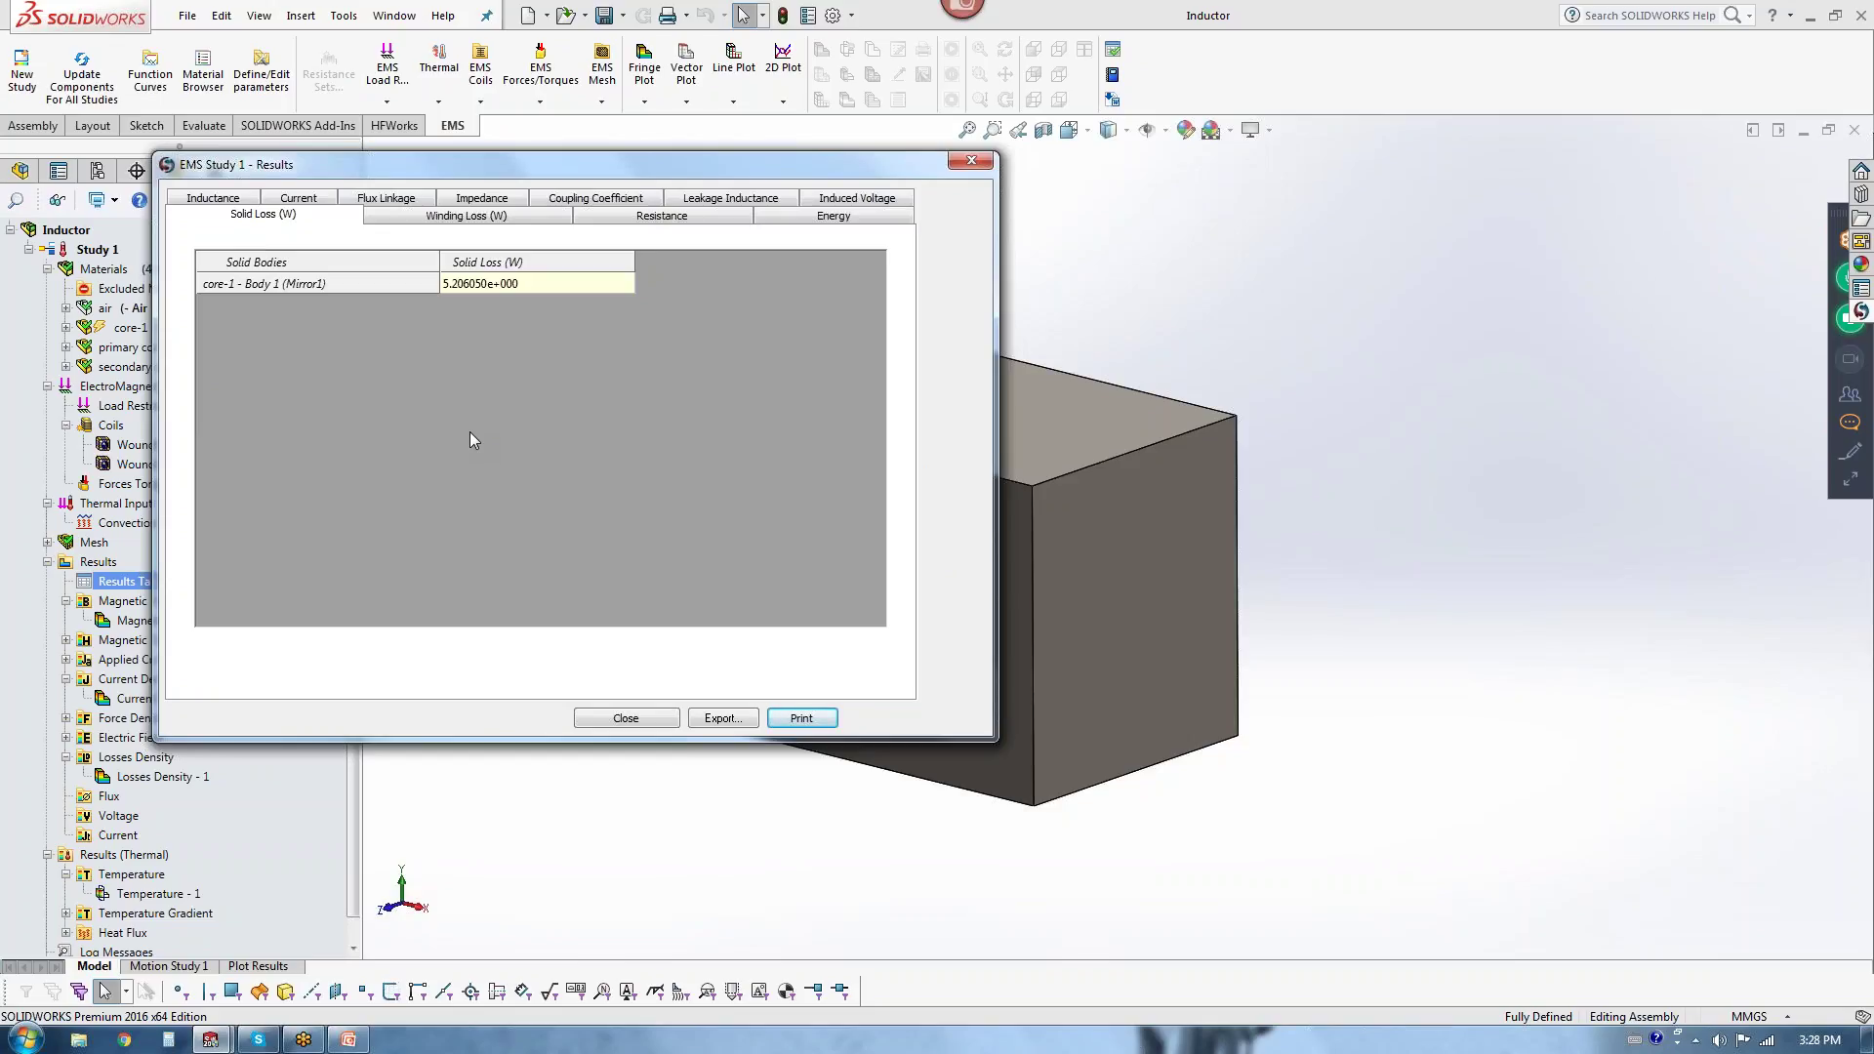
pyautogui.click(517, 285)
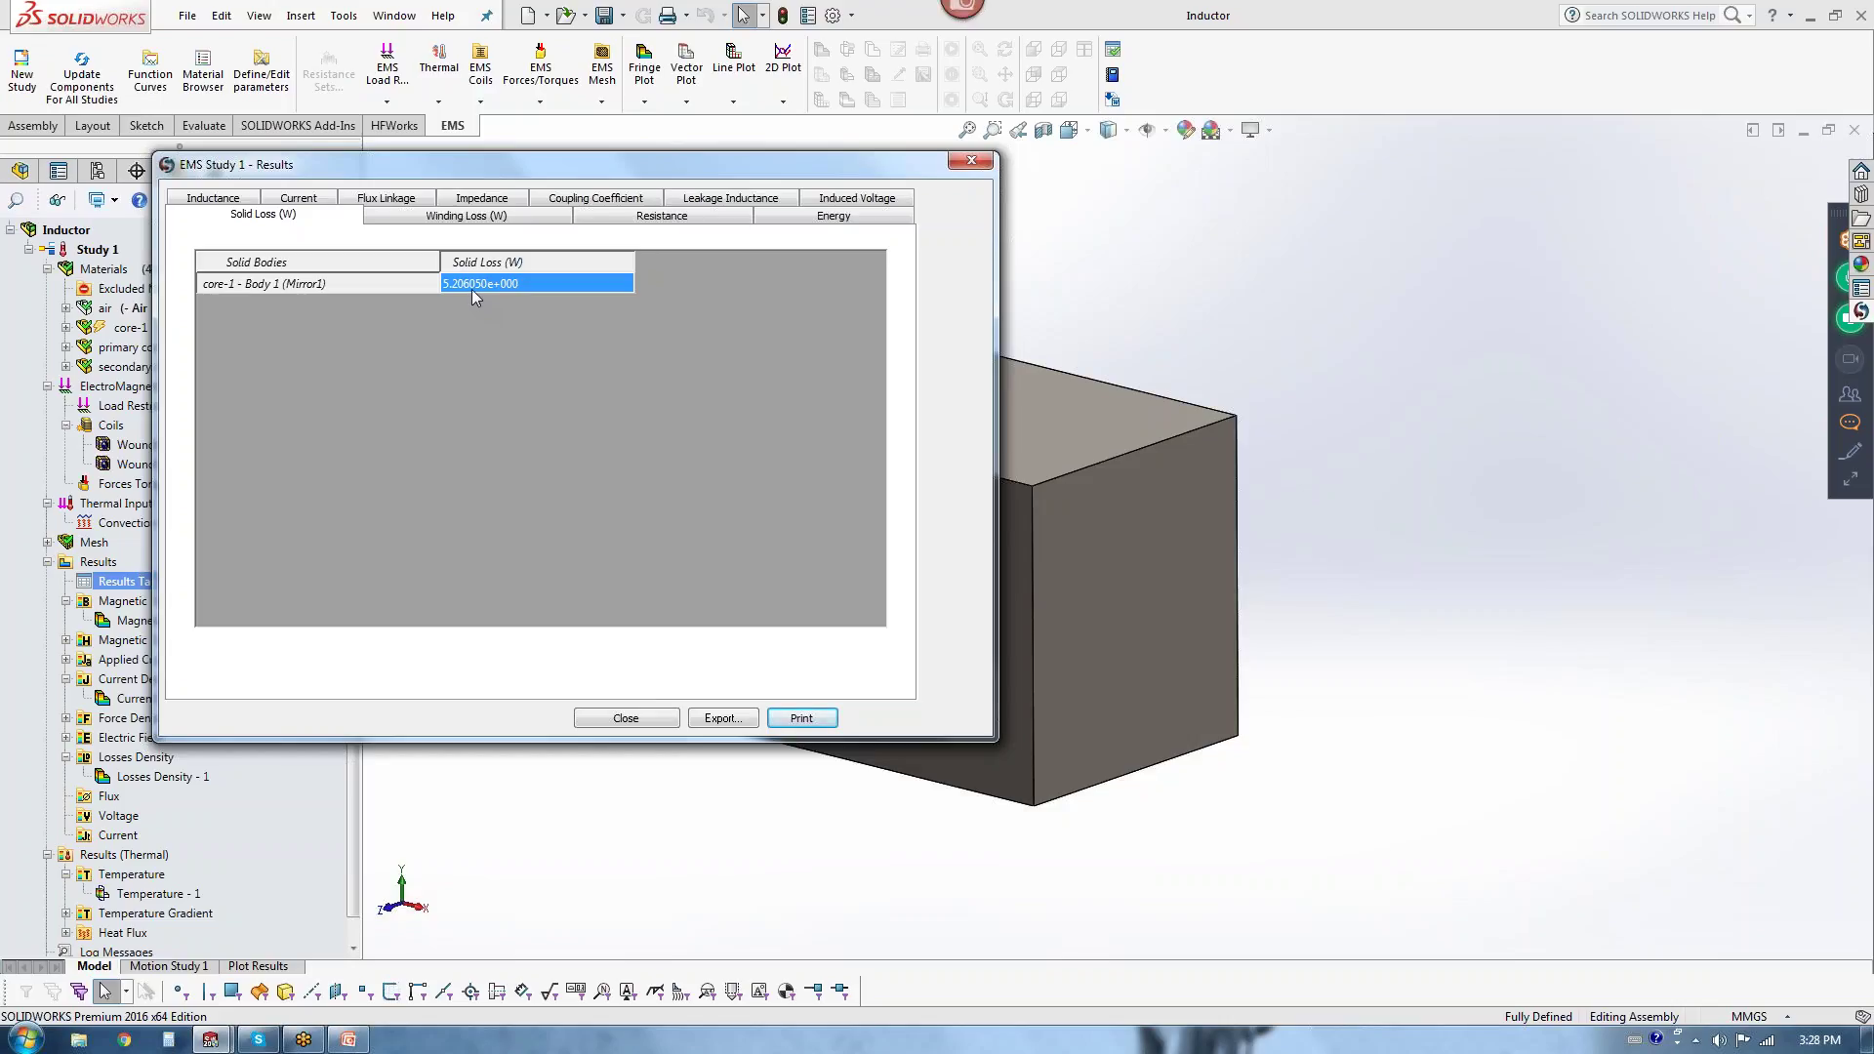
# Step: Compare the winding losses of the primary and secondary coil bodies in the results table
pyautogui.click(486, 217)
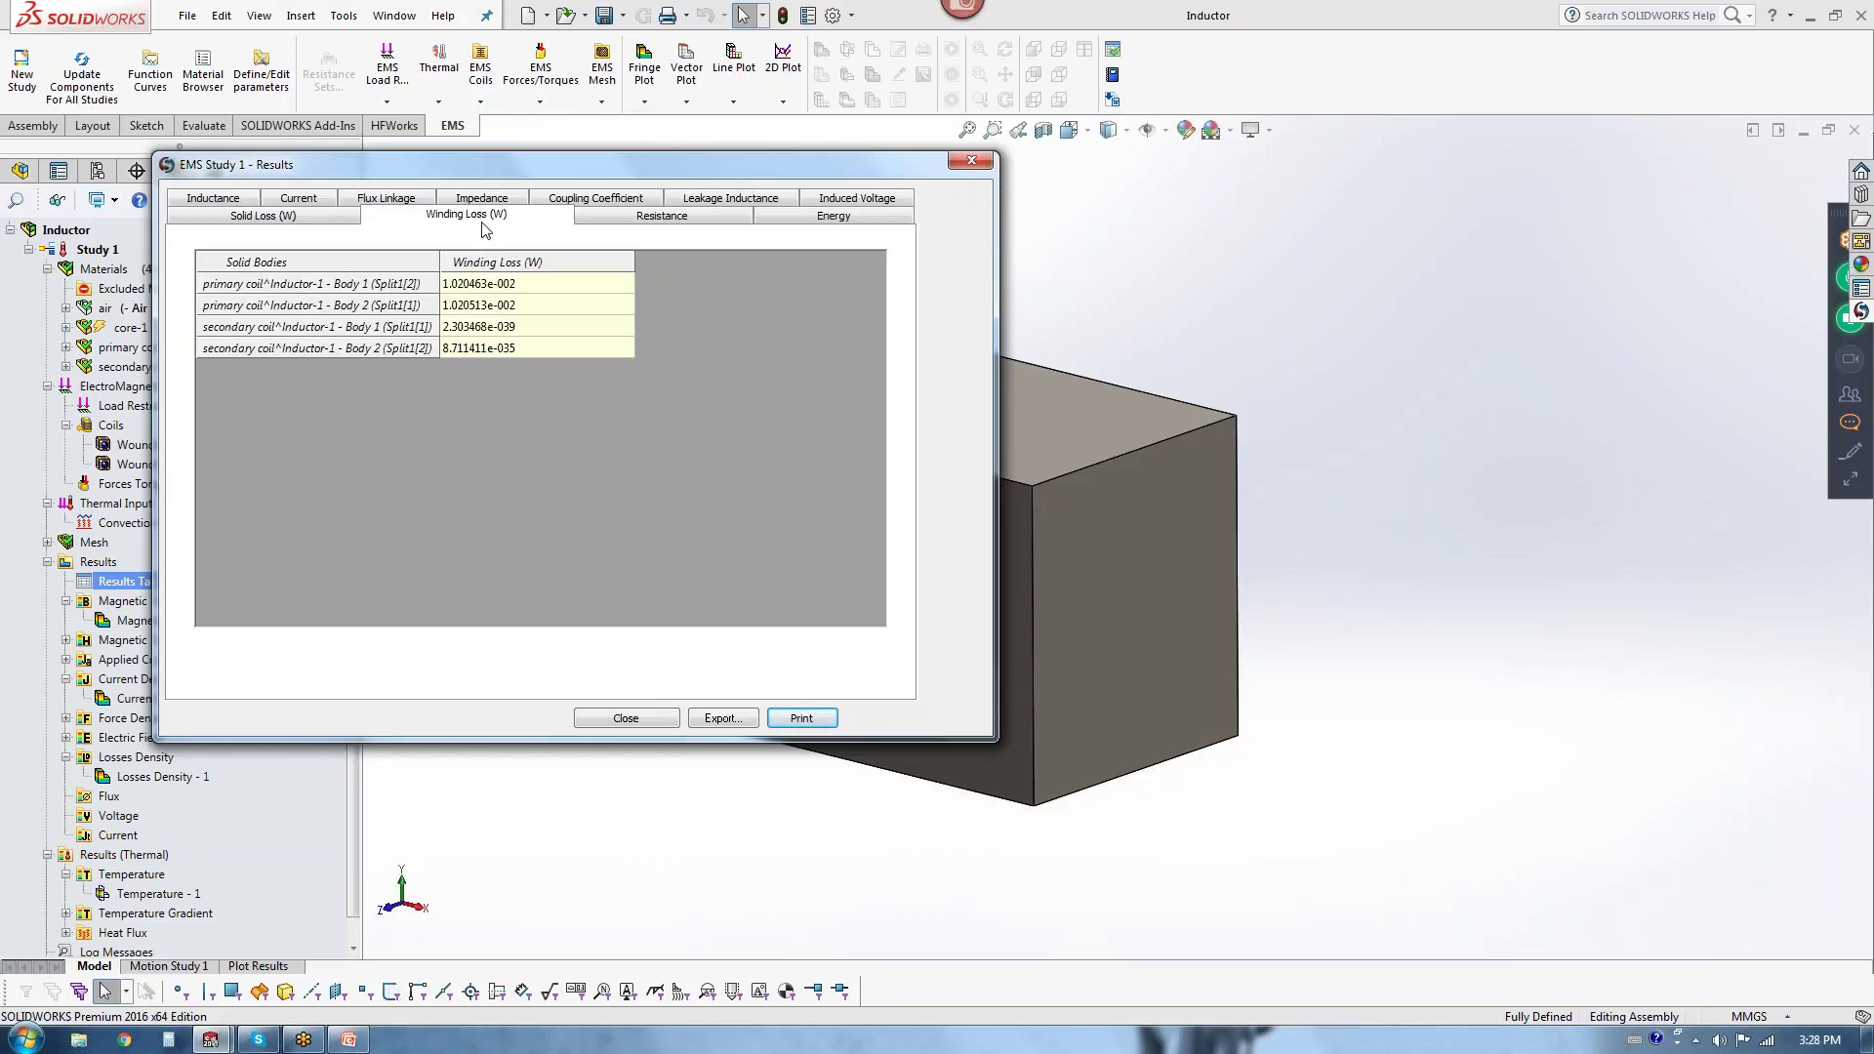
pyautogui.click(493, 289)
pyautogui.click(504, 309)
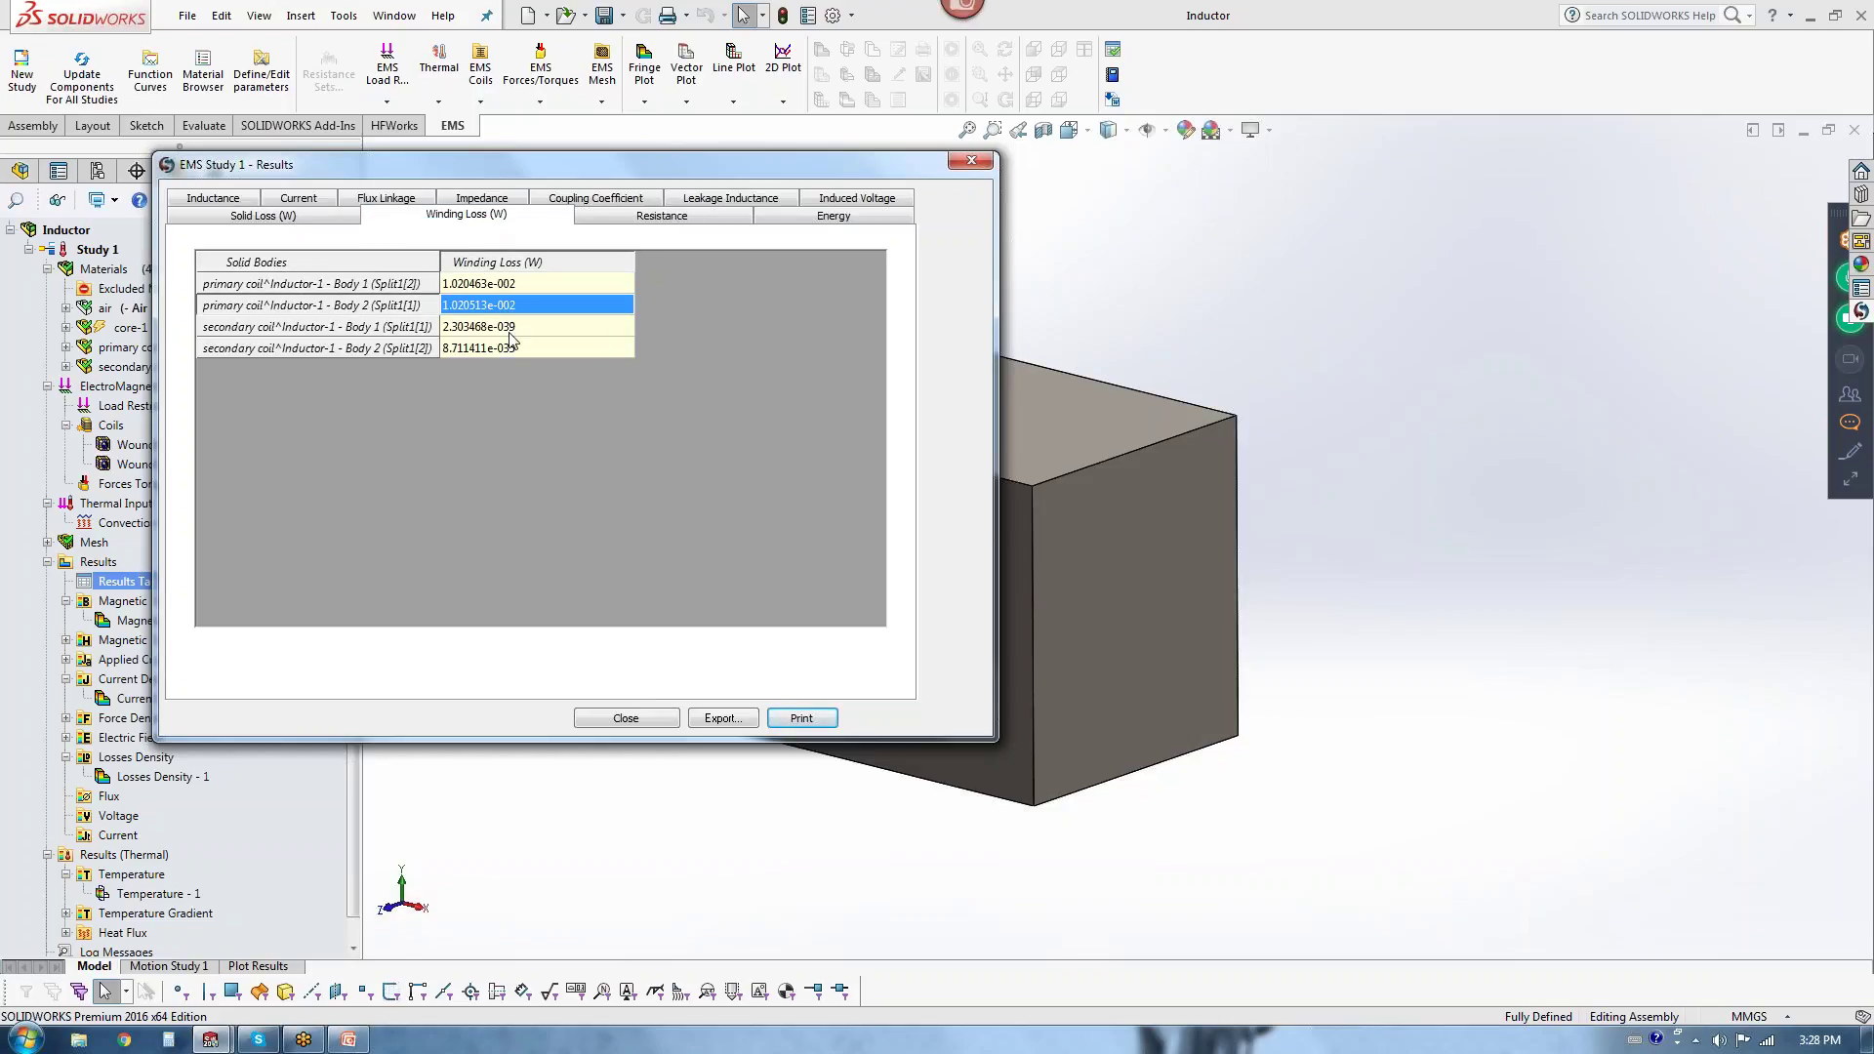
pyautogui.click(508, 329)
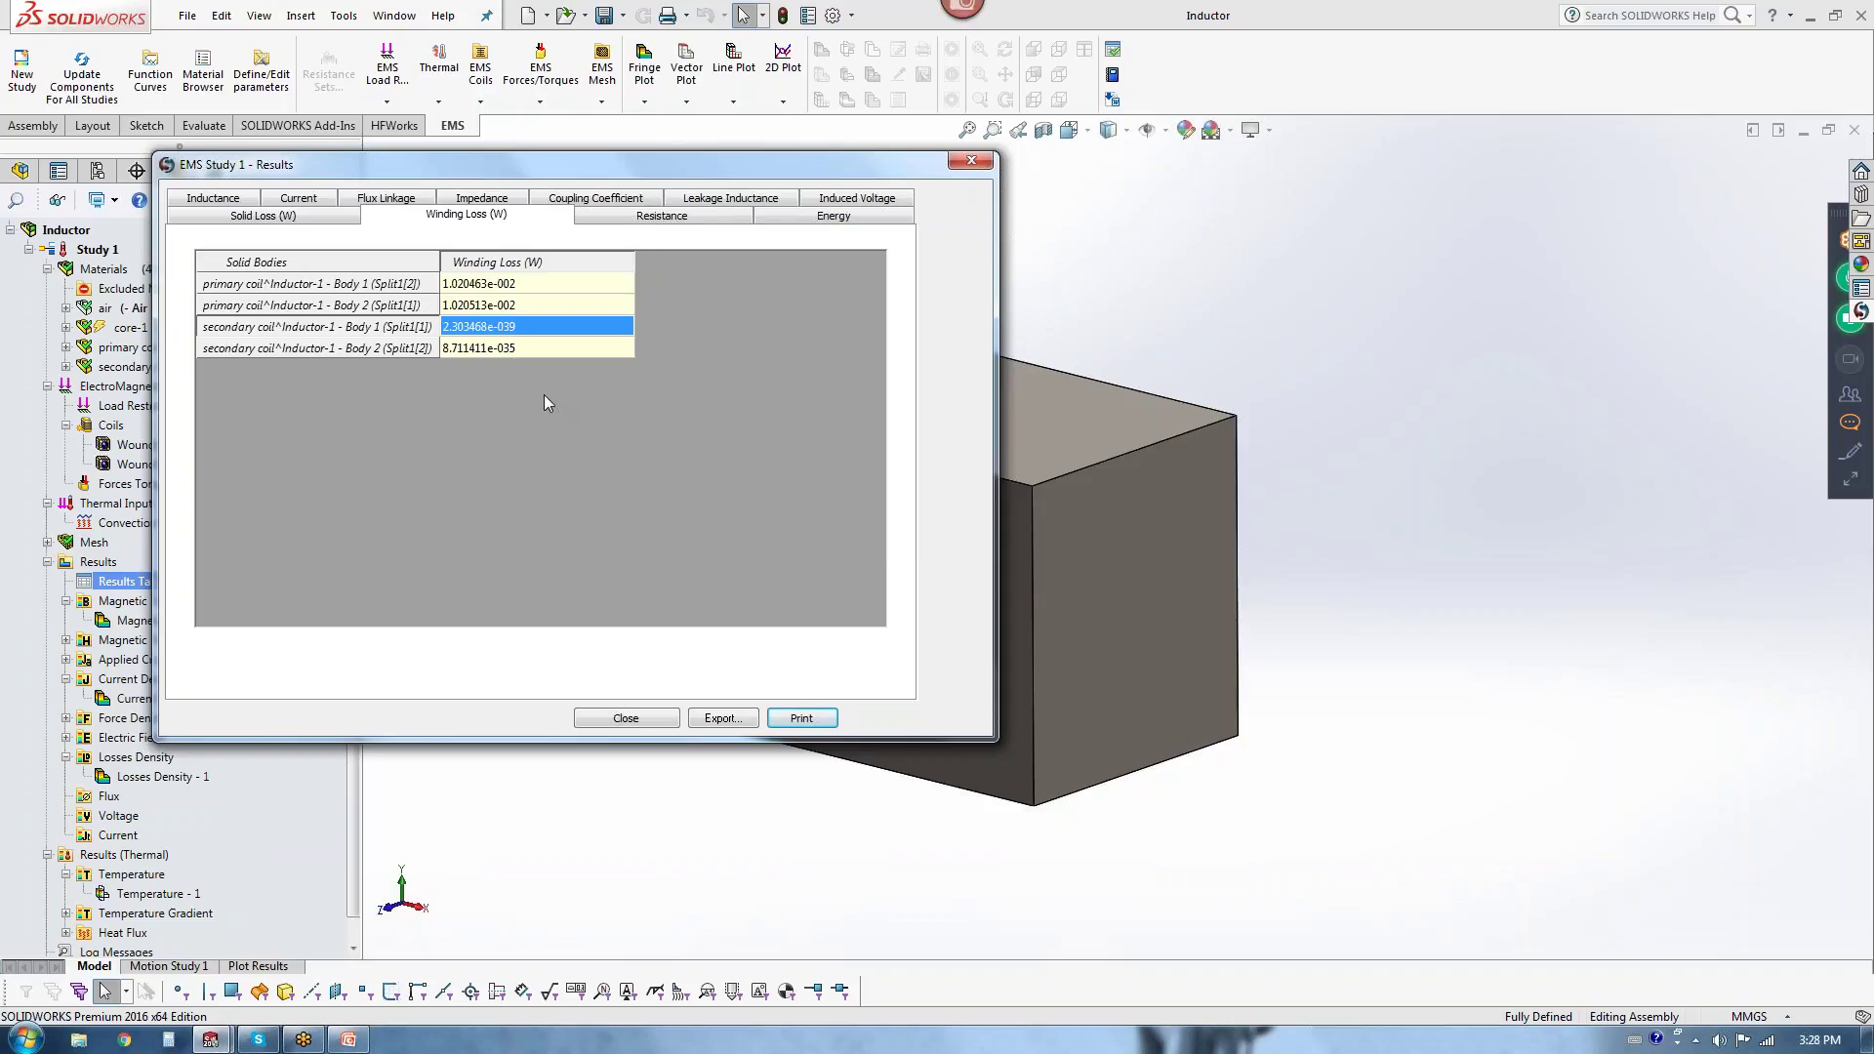
pyautogui.click(527, 305)
pyautogui.click(528, 326)
pyautogui.click(528, 342)
pyautogui.click(527, 333)
pyautogui.click(525, 349)
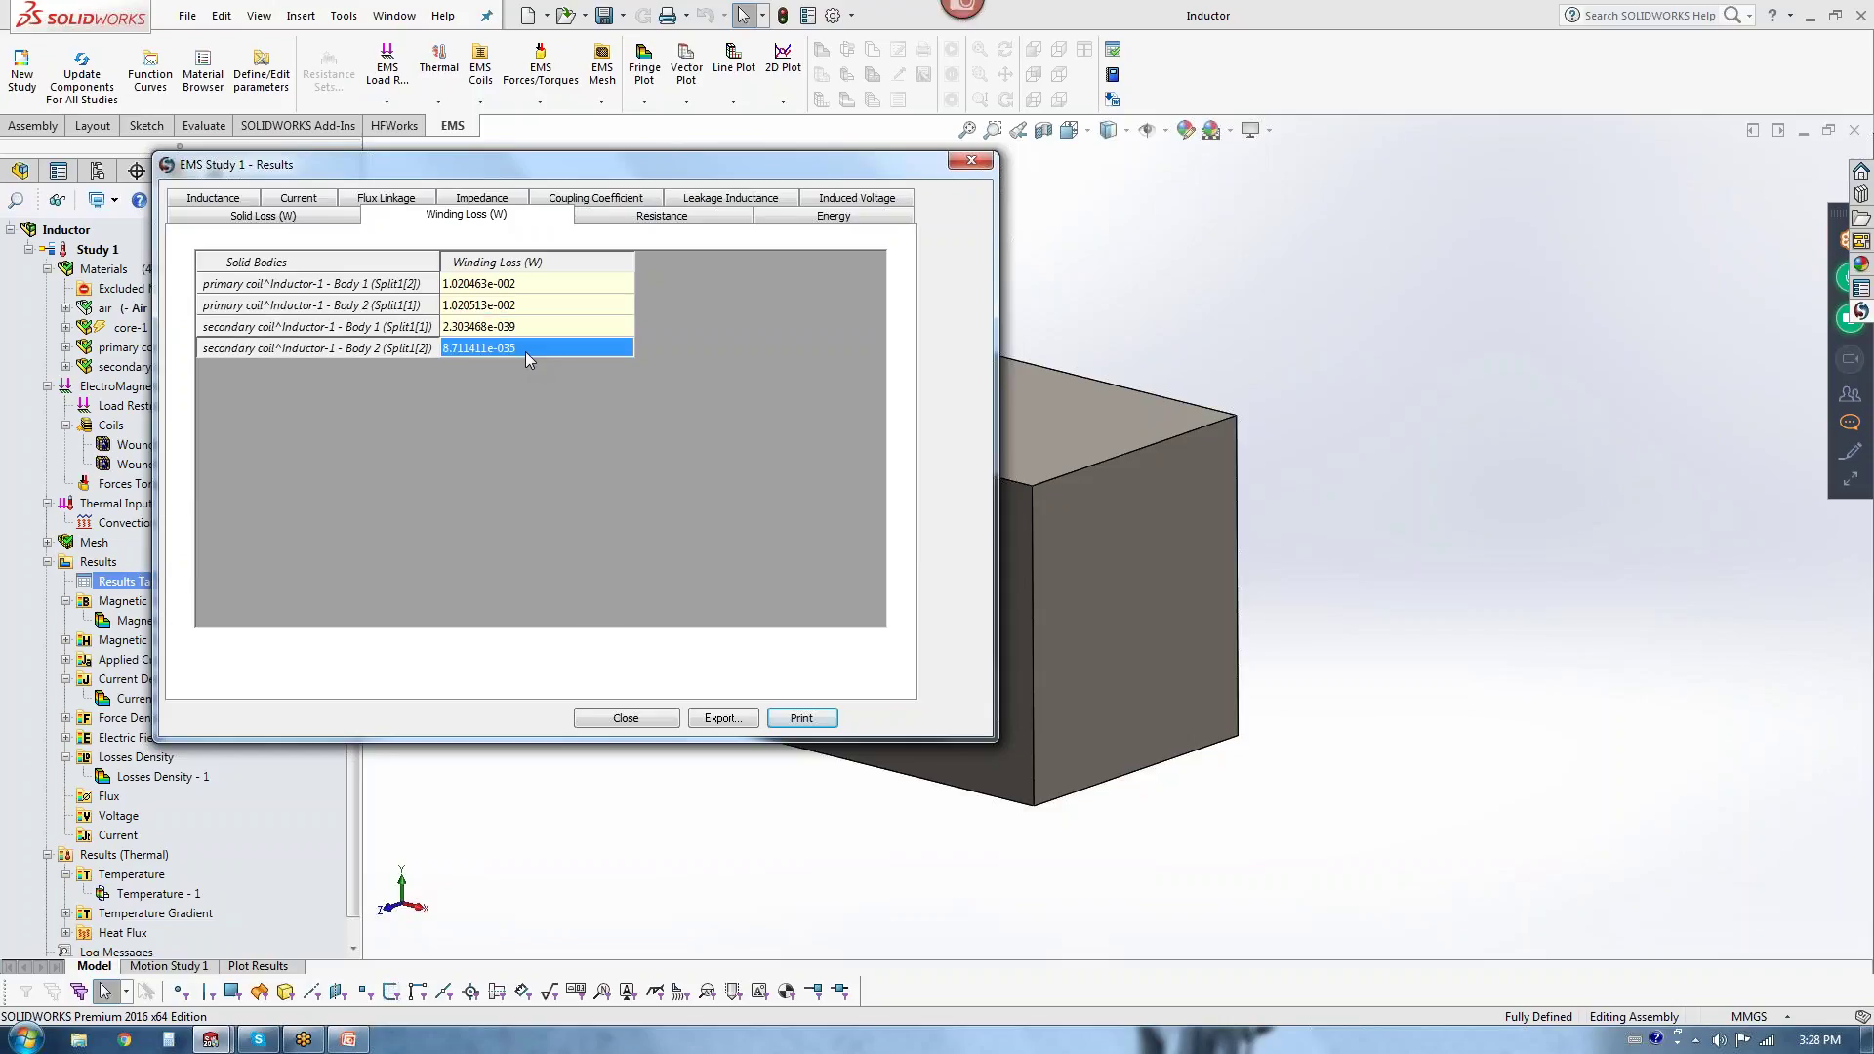
pyautogui.click(525, 326)
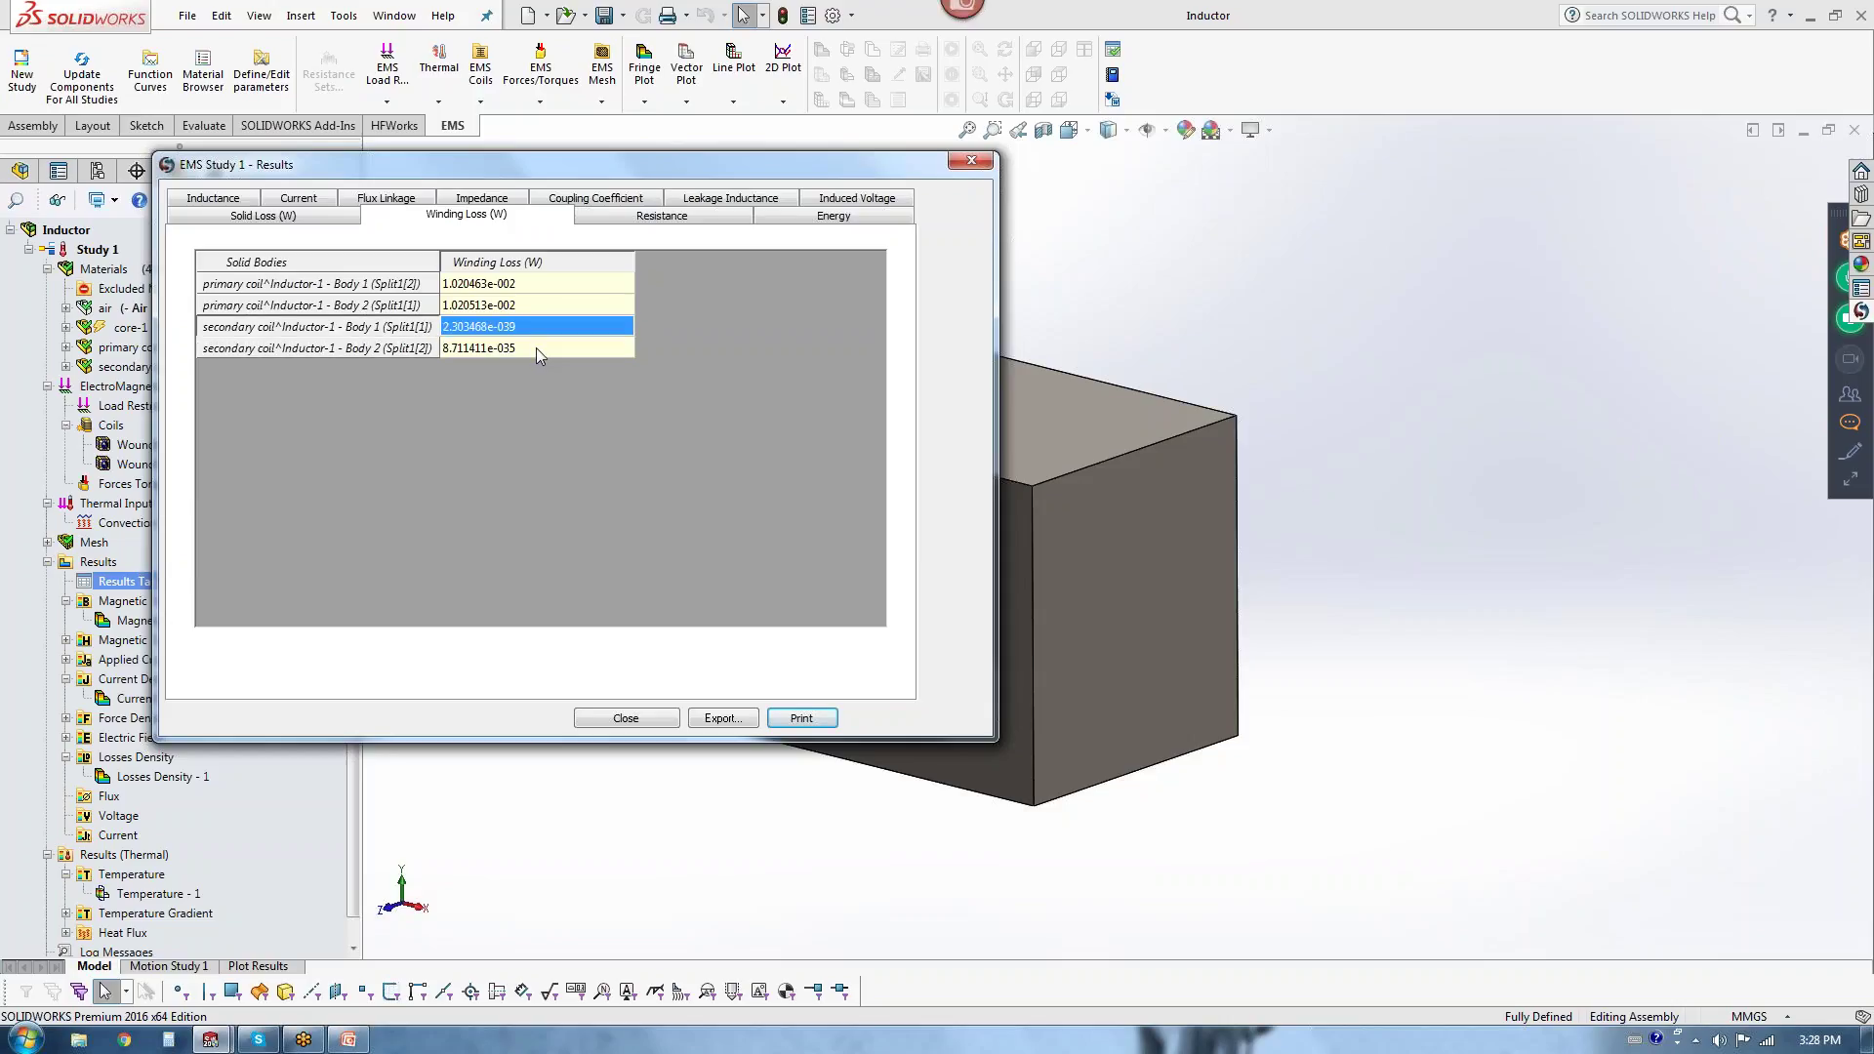
pyautogui.click(536, 348)
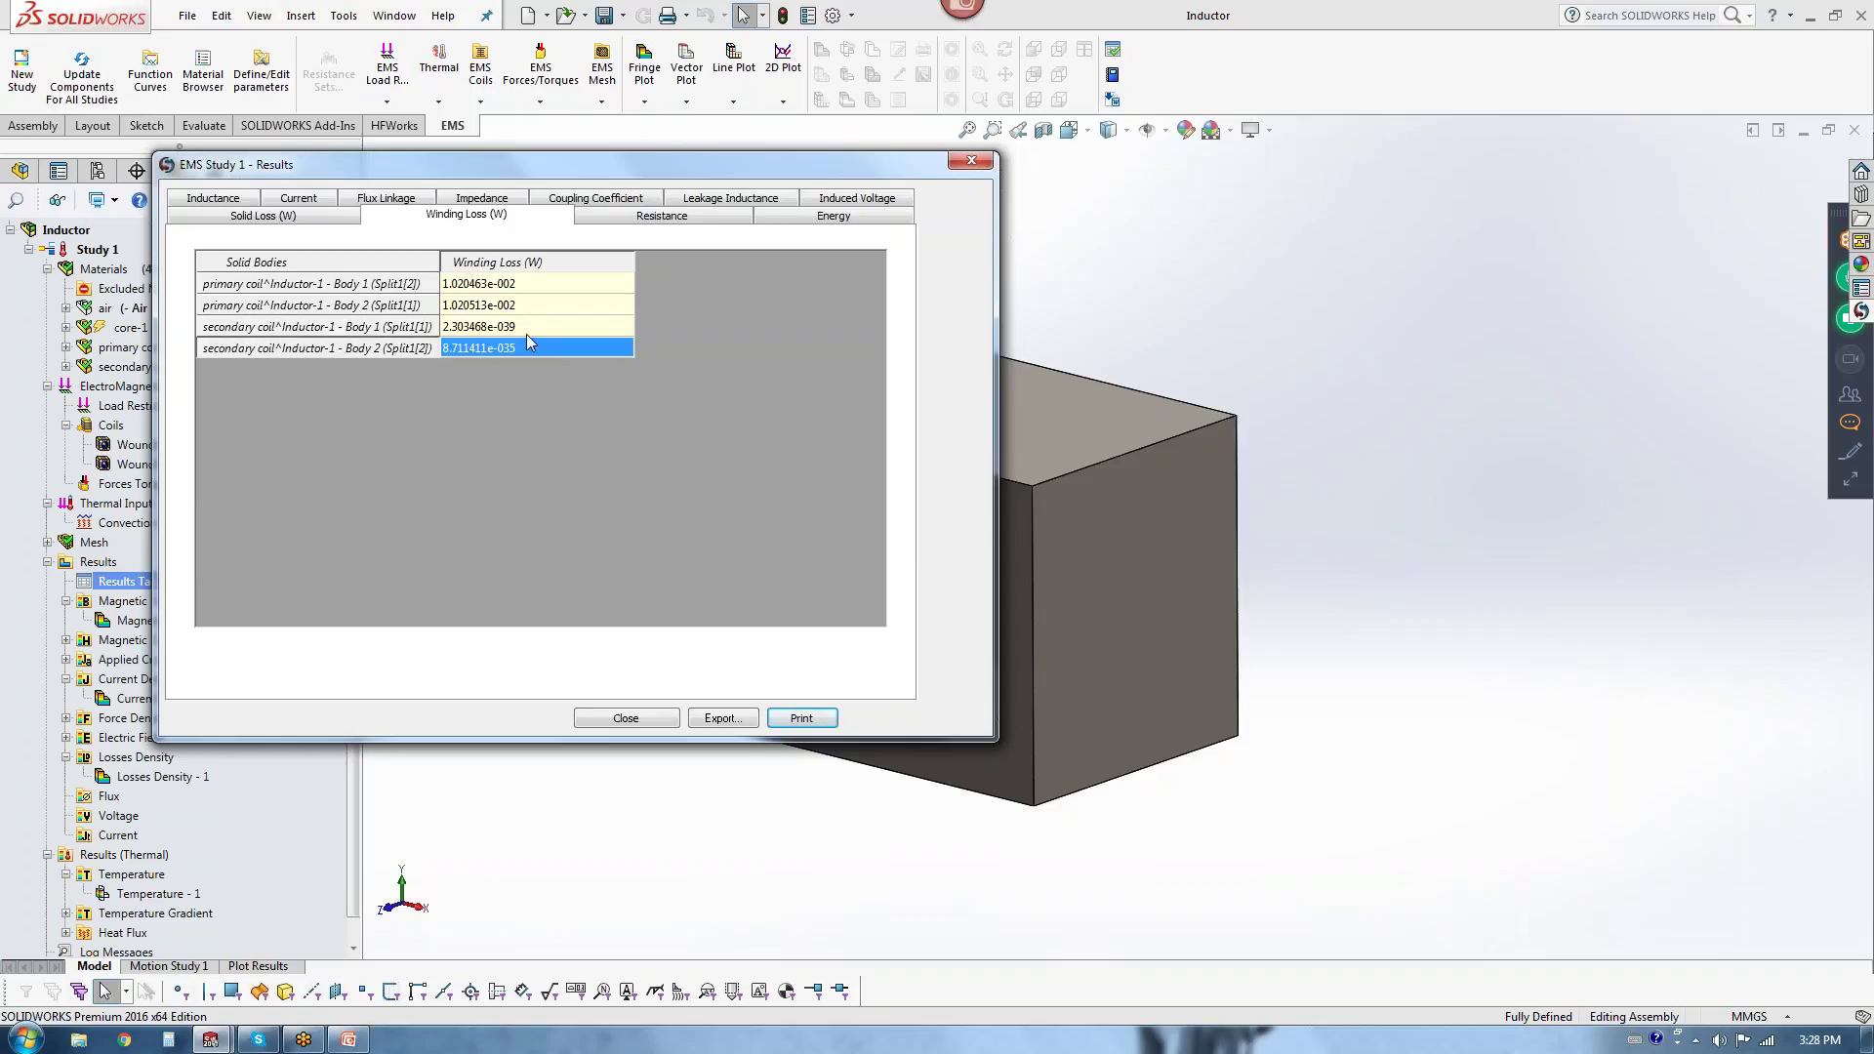
pyautogui.click(526, 284)
pyautogui.click(531, 308)
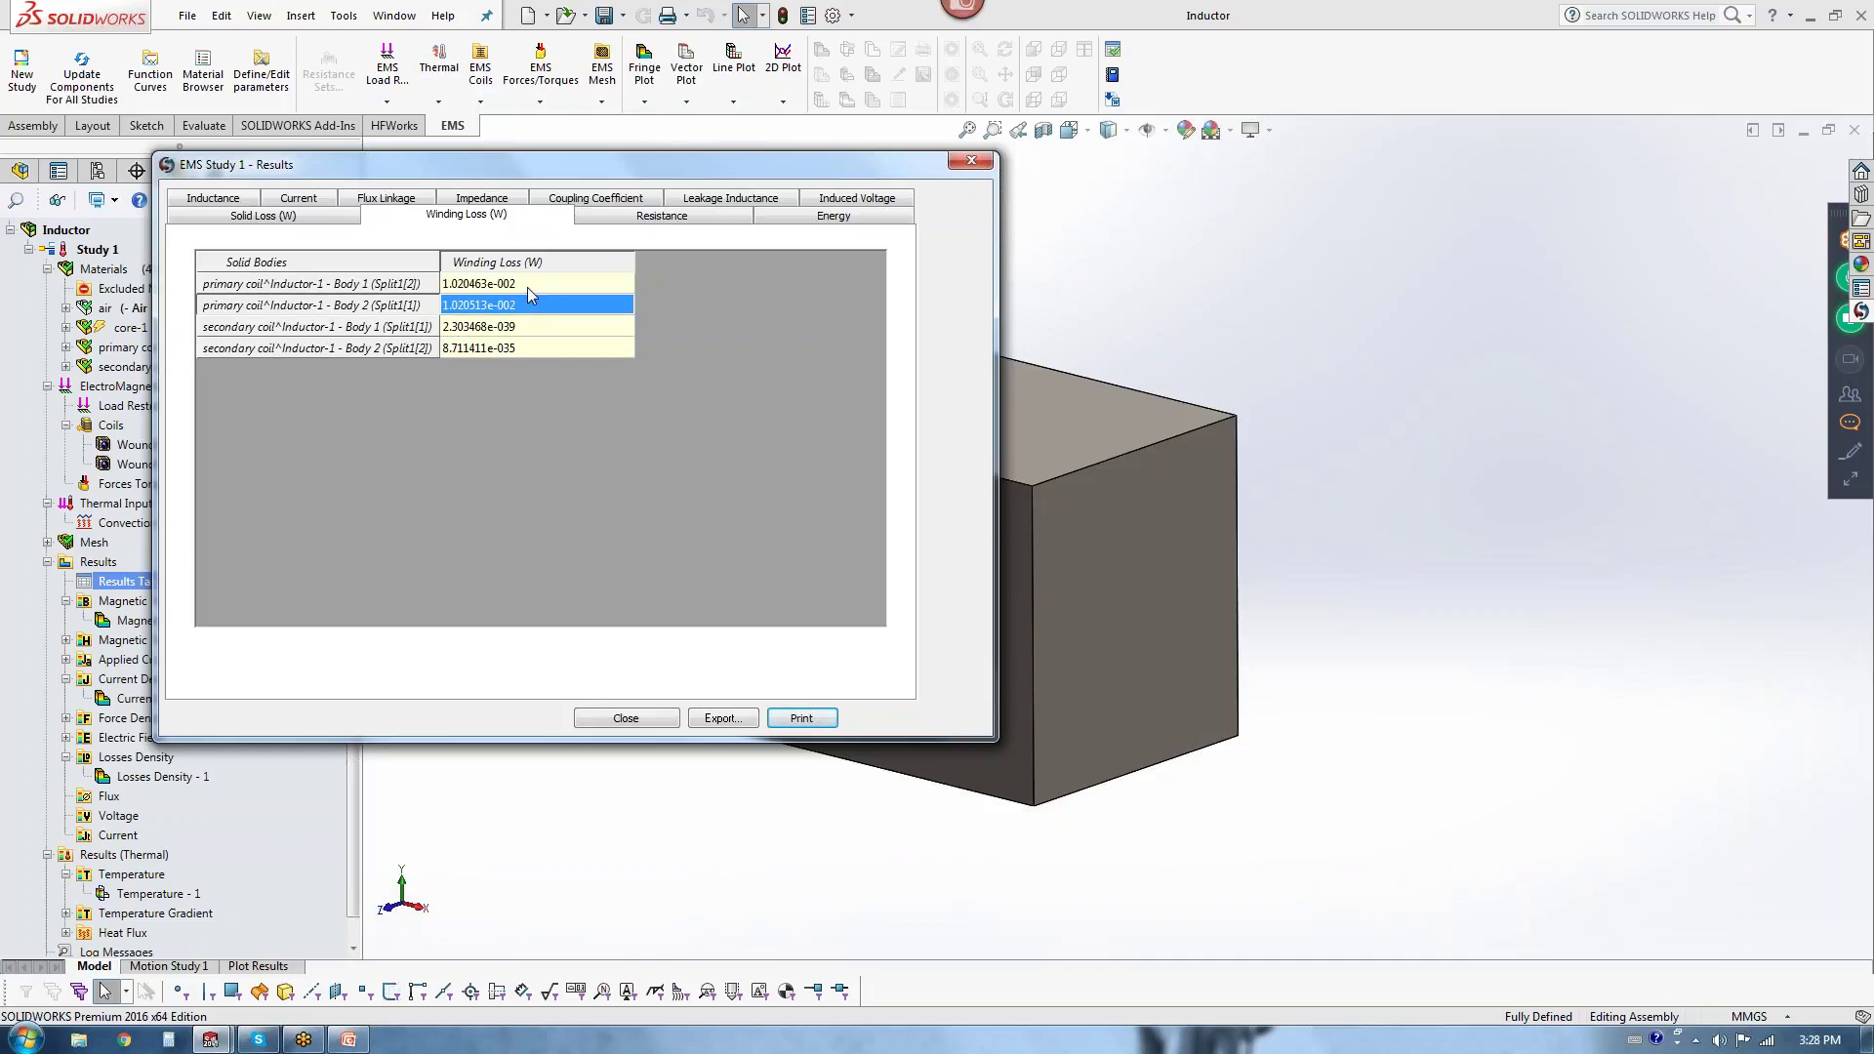
# Step: Check the resistance of Wound Coil - 1 and Wound Coil - 2 in the results table
pyautogui.click(617, 221)
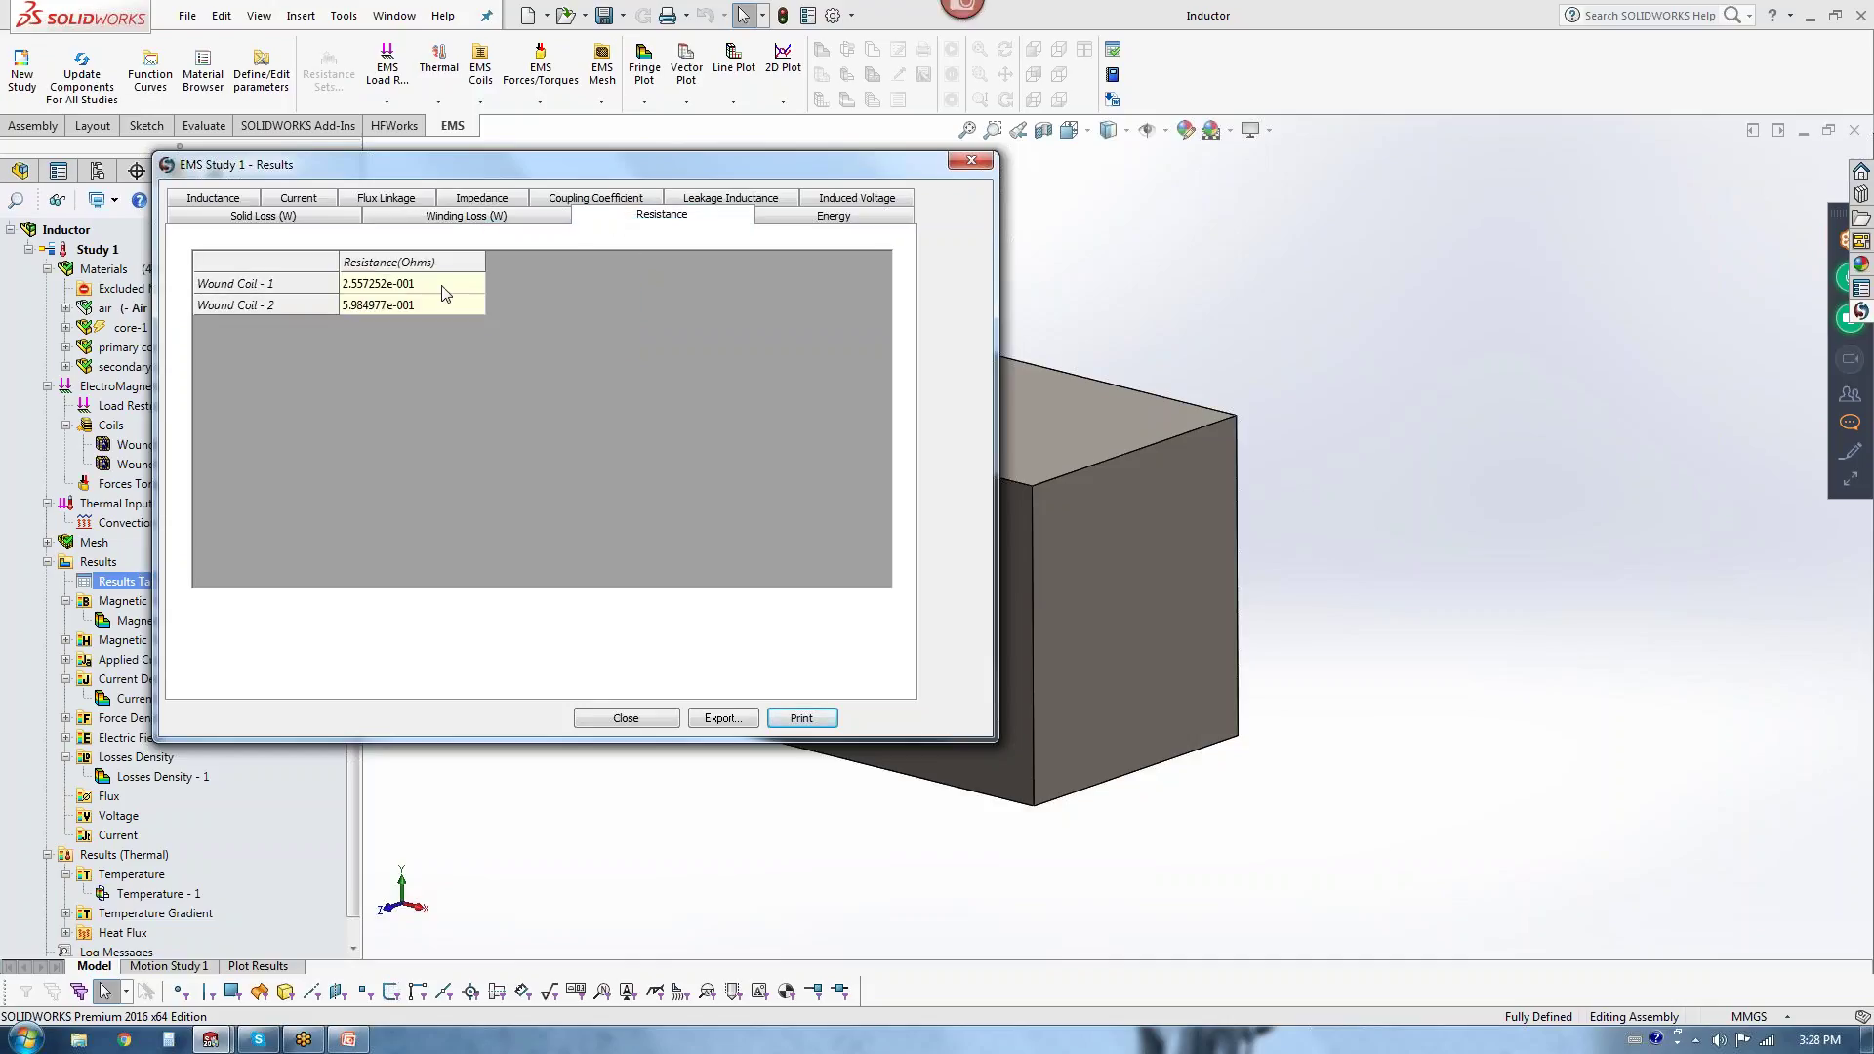
pyautogui.click(444, 289)
pyautogui.click(444, 308)
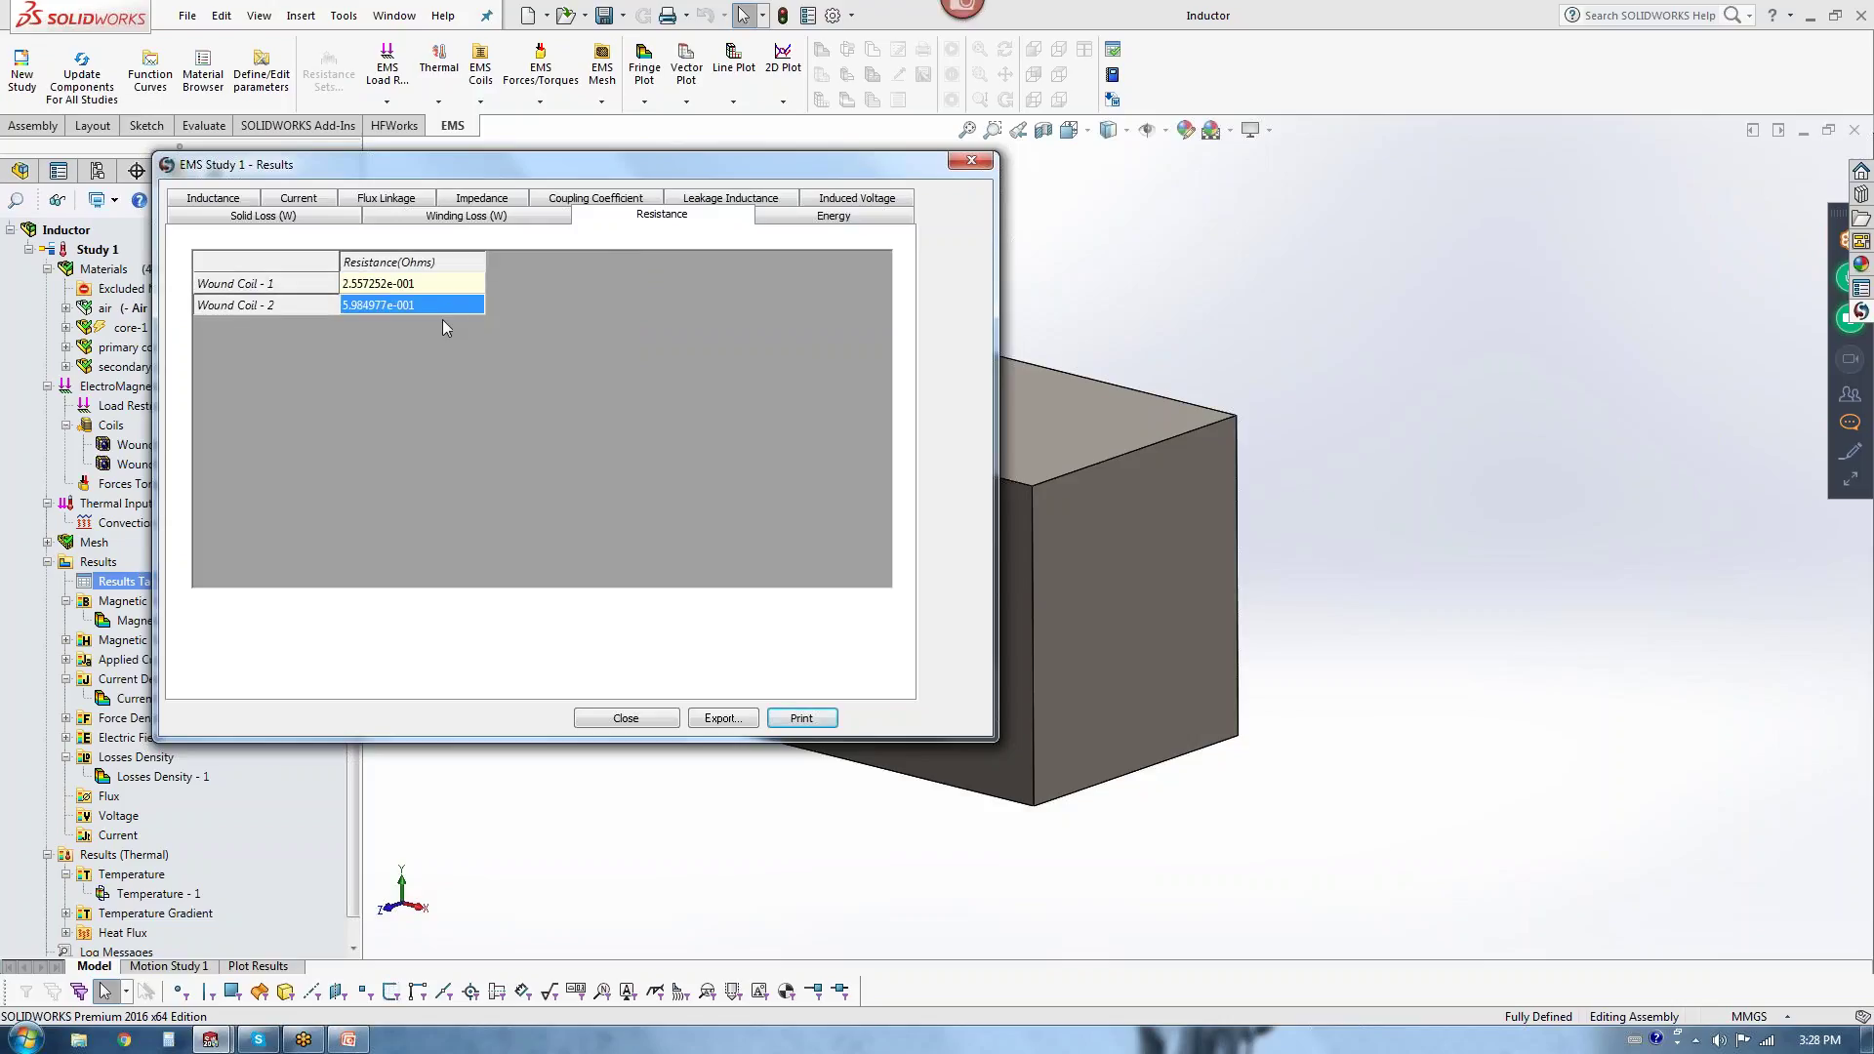
# Step: Review the self and mutual inductances of both wound coils and move the results window aside to uncover the model
pyautogui.click(213, 199)
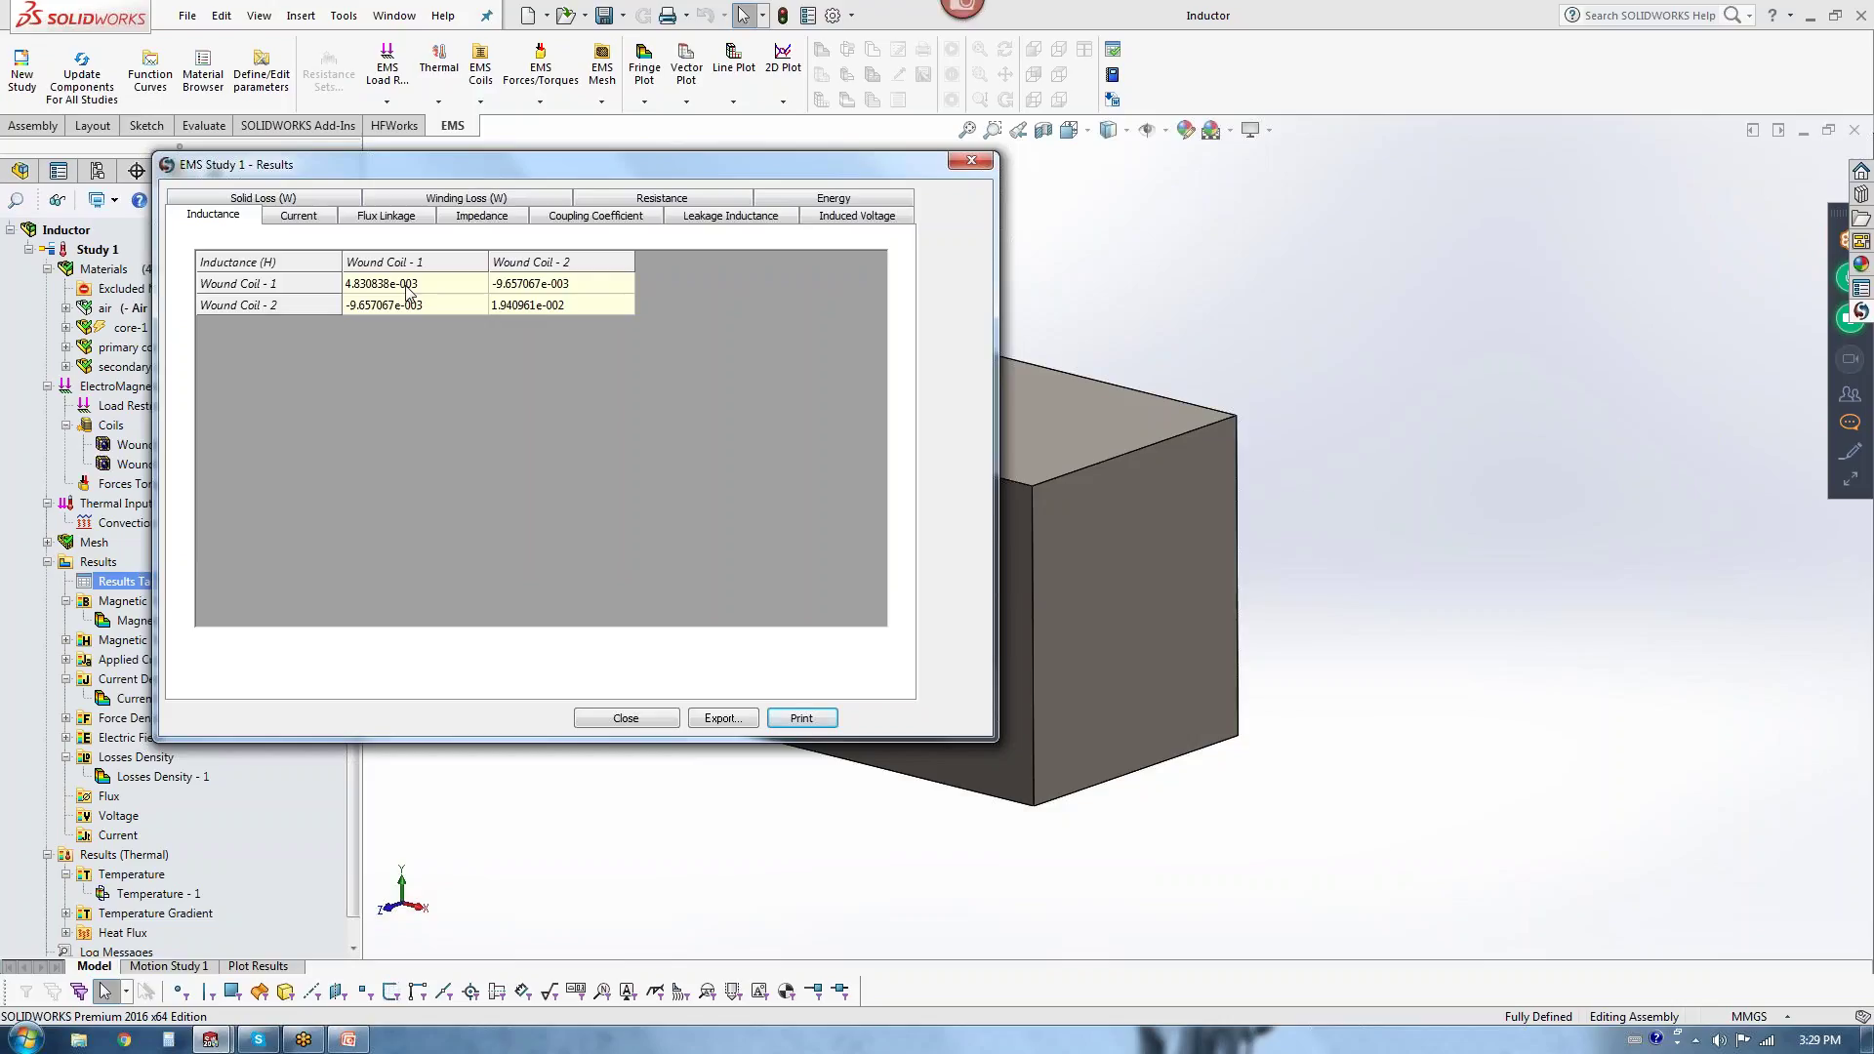
pyautogui.click(408, 285)
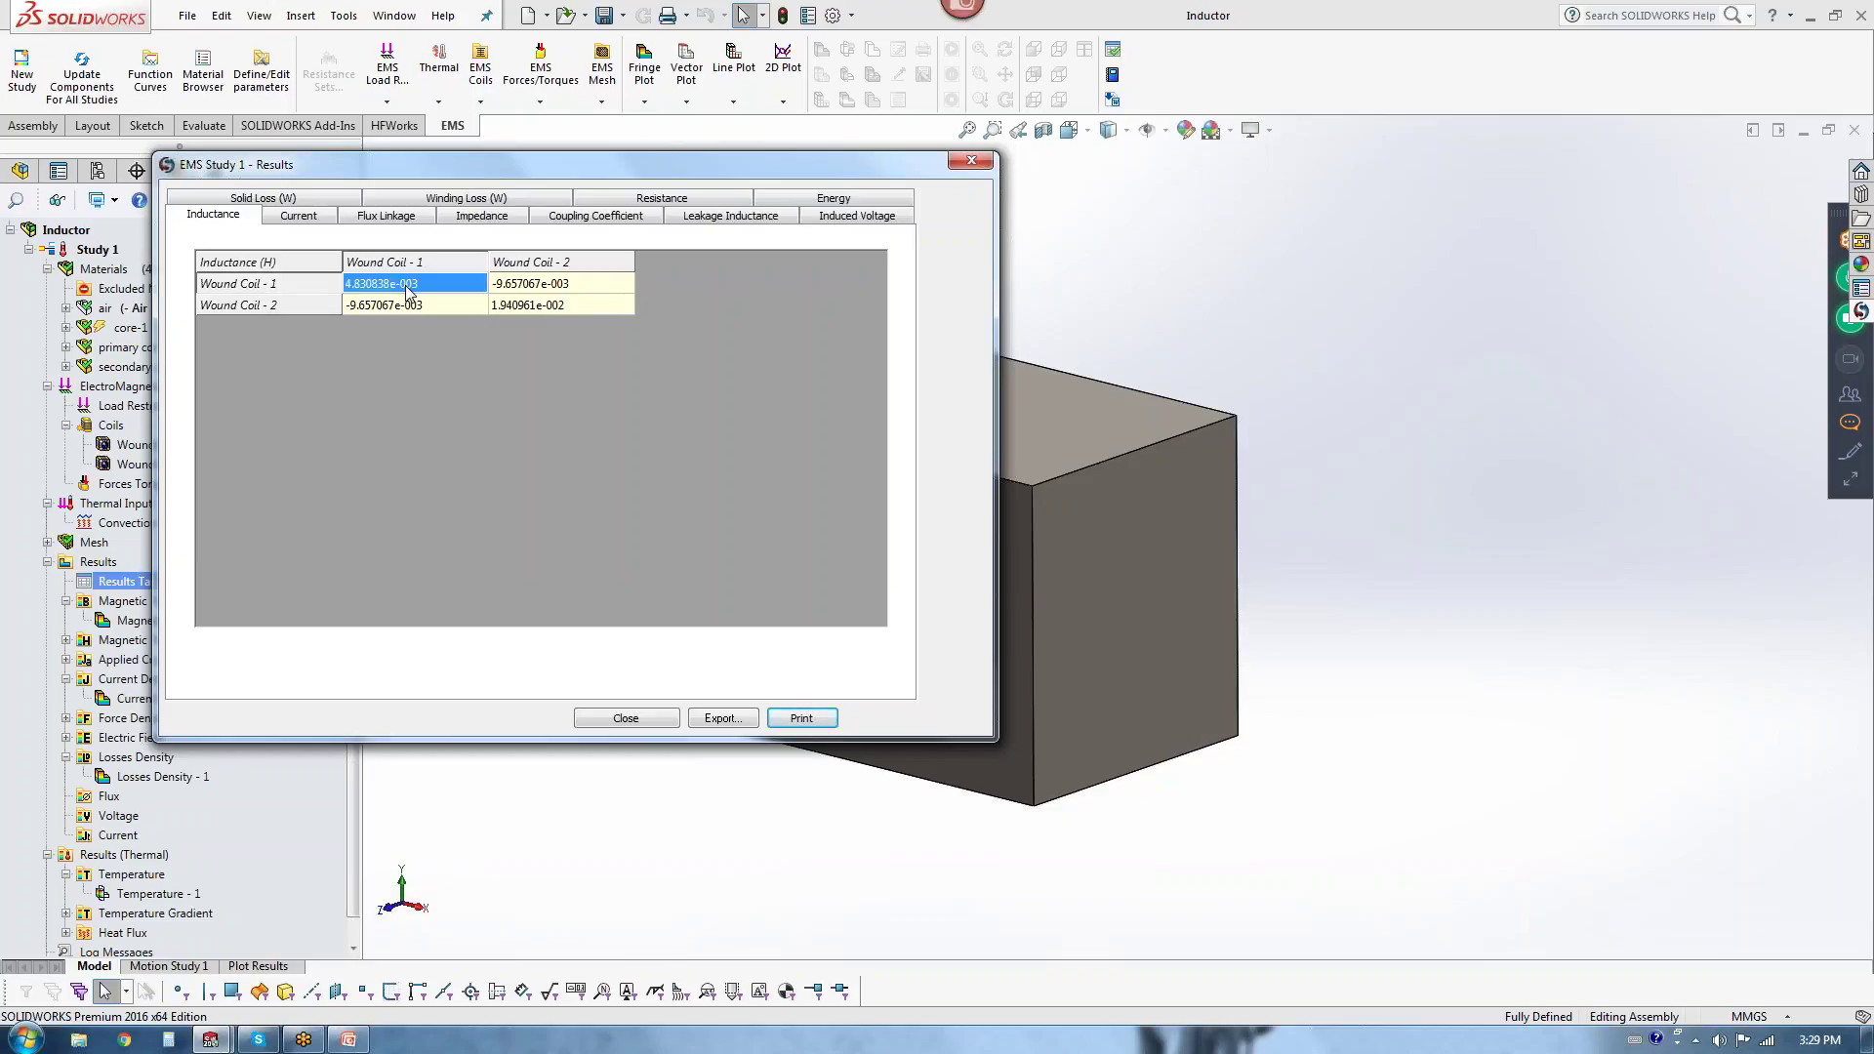
pyautogui.click(506, 305)
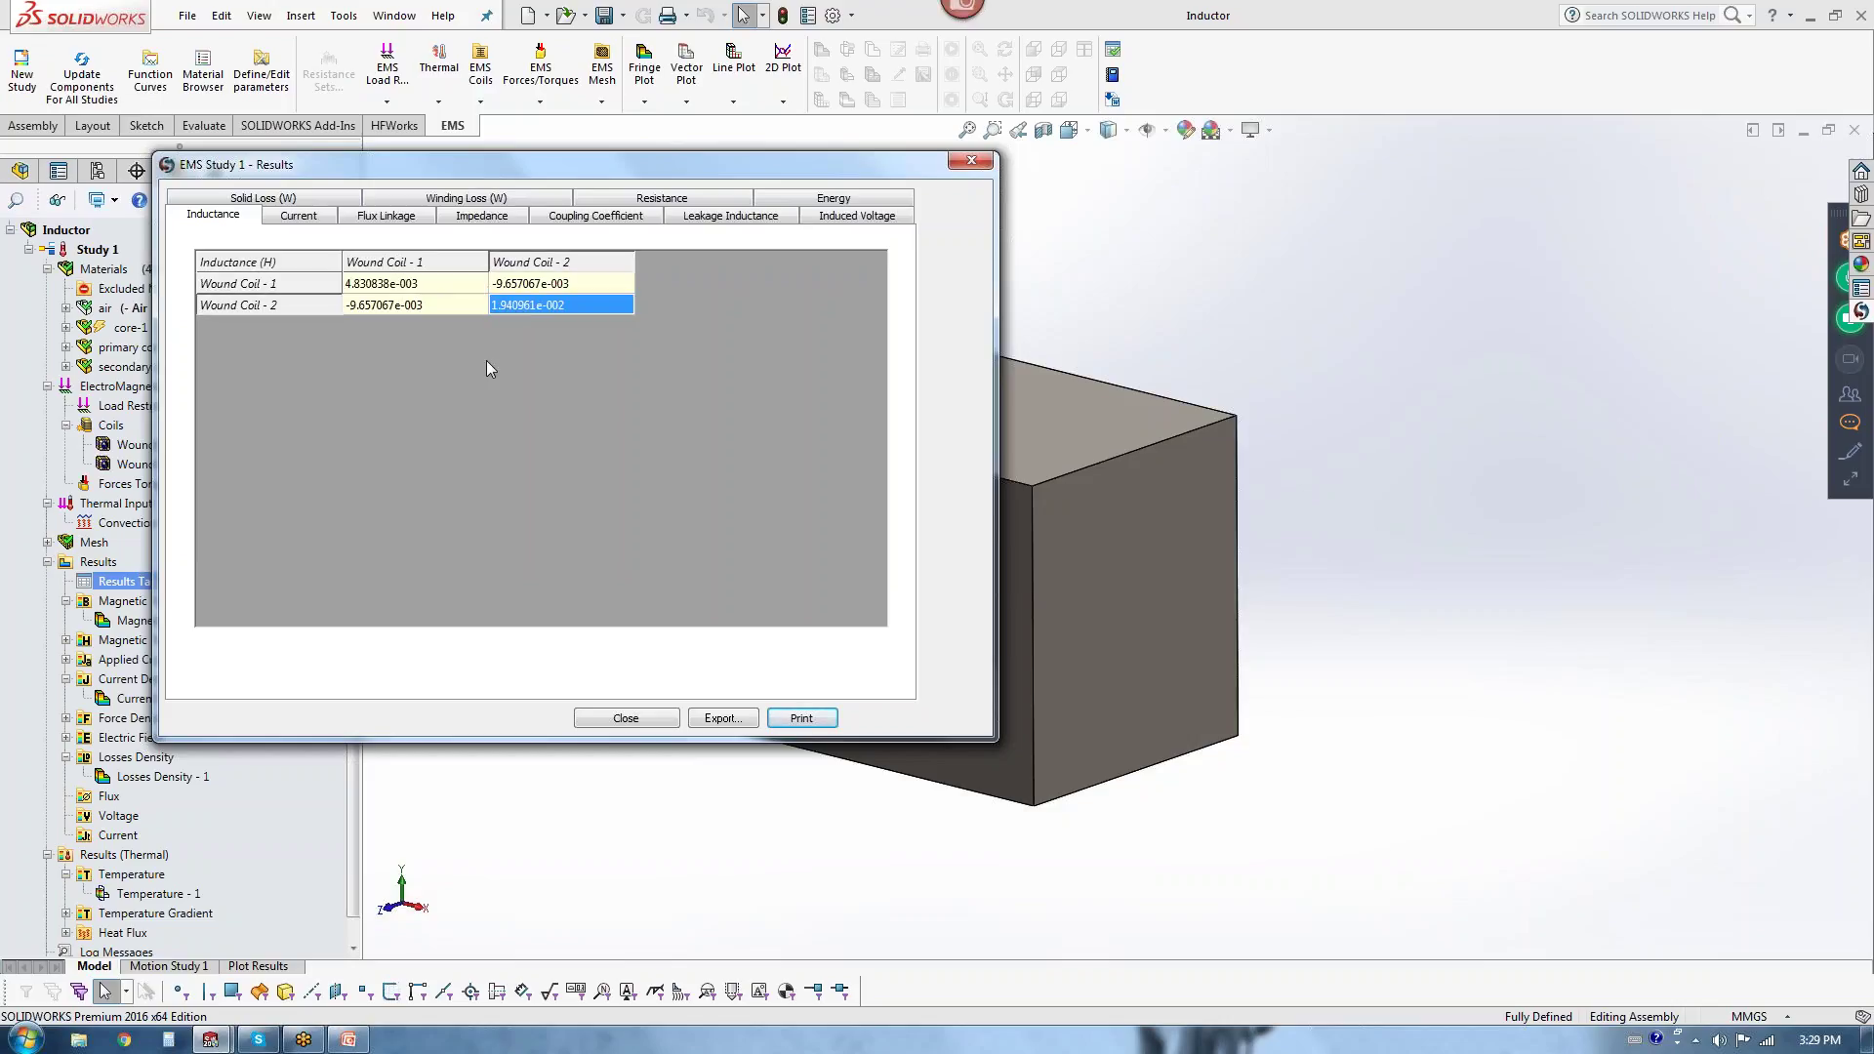
pyautogui.click(433, 309)
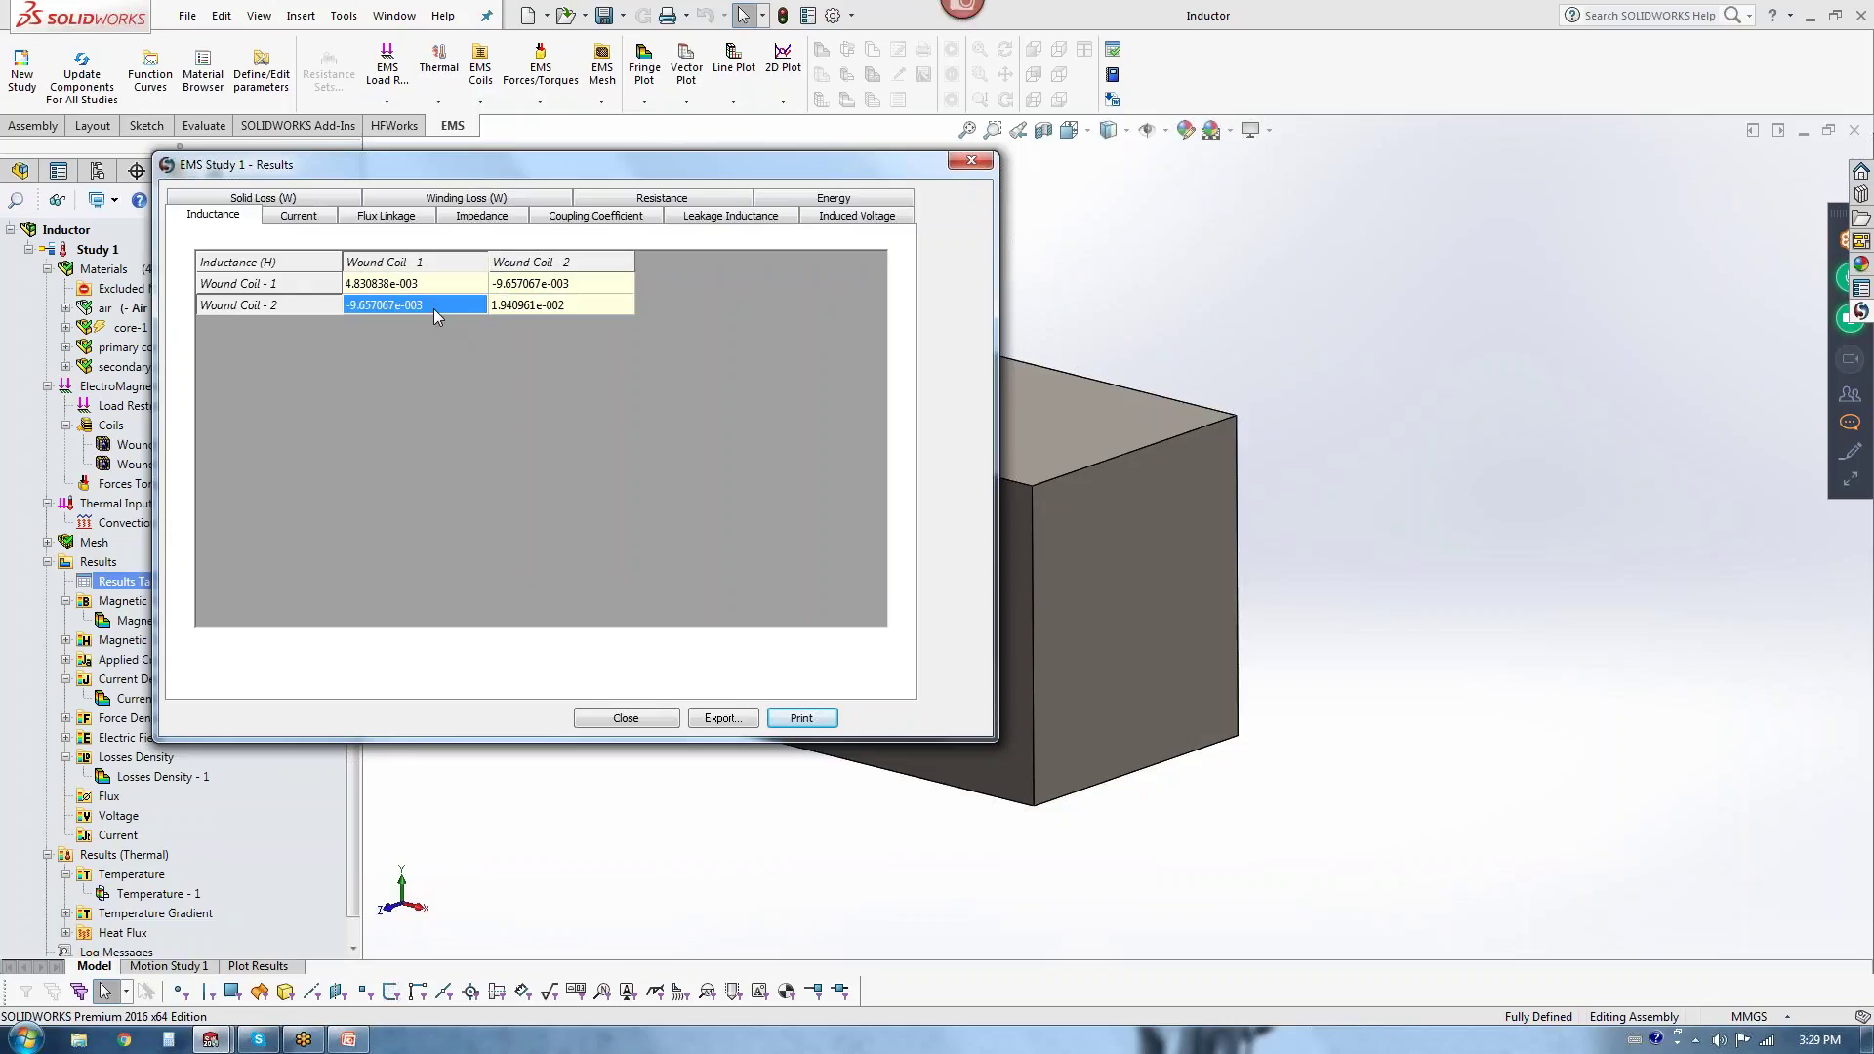
pyautogui.click(512, 285)
pyautogui.moveTo(530, 166); pyautogui.dragTo(406, 118)
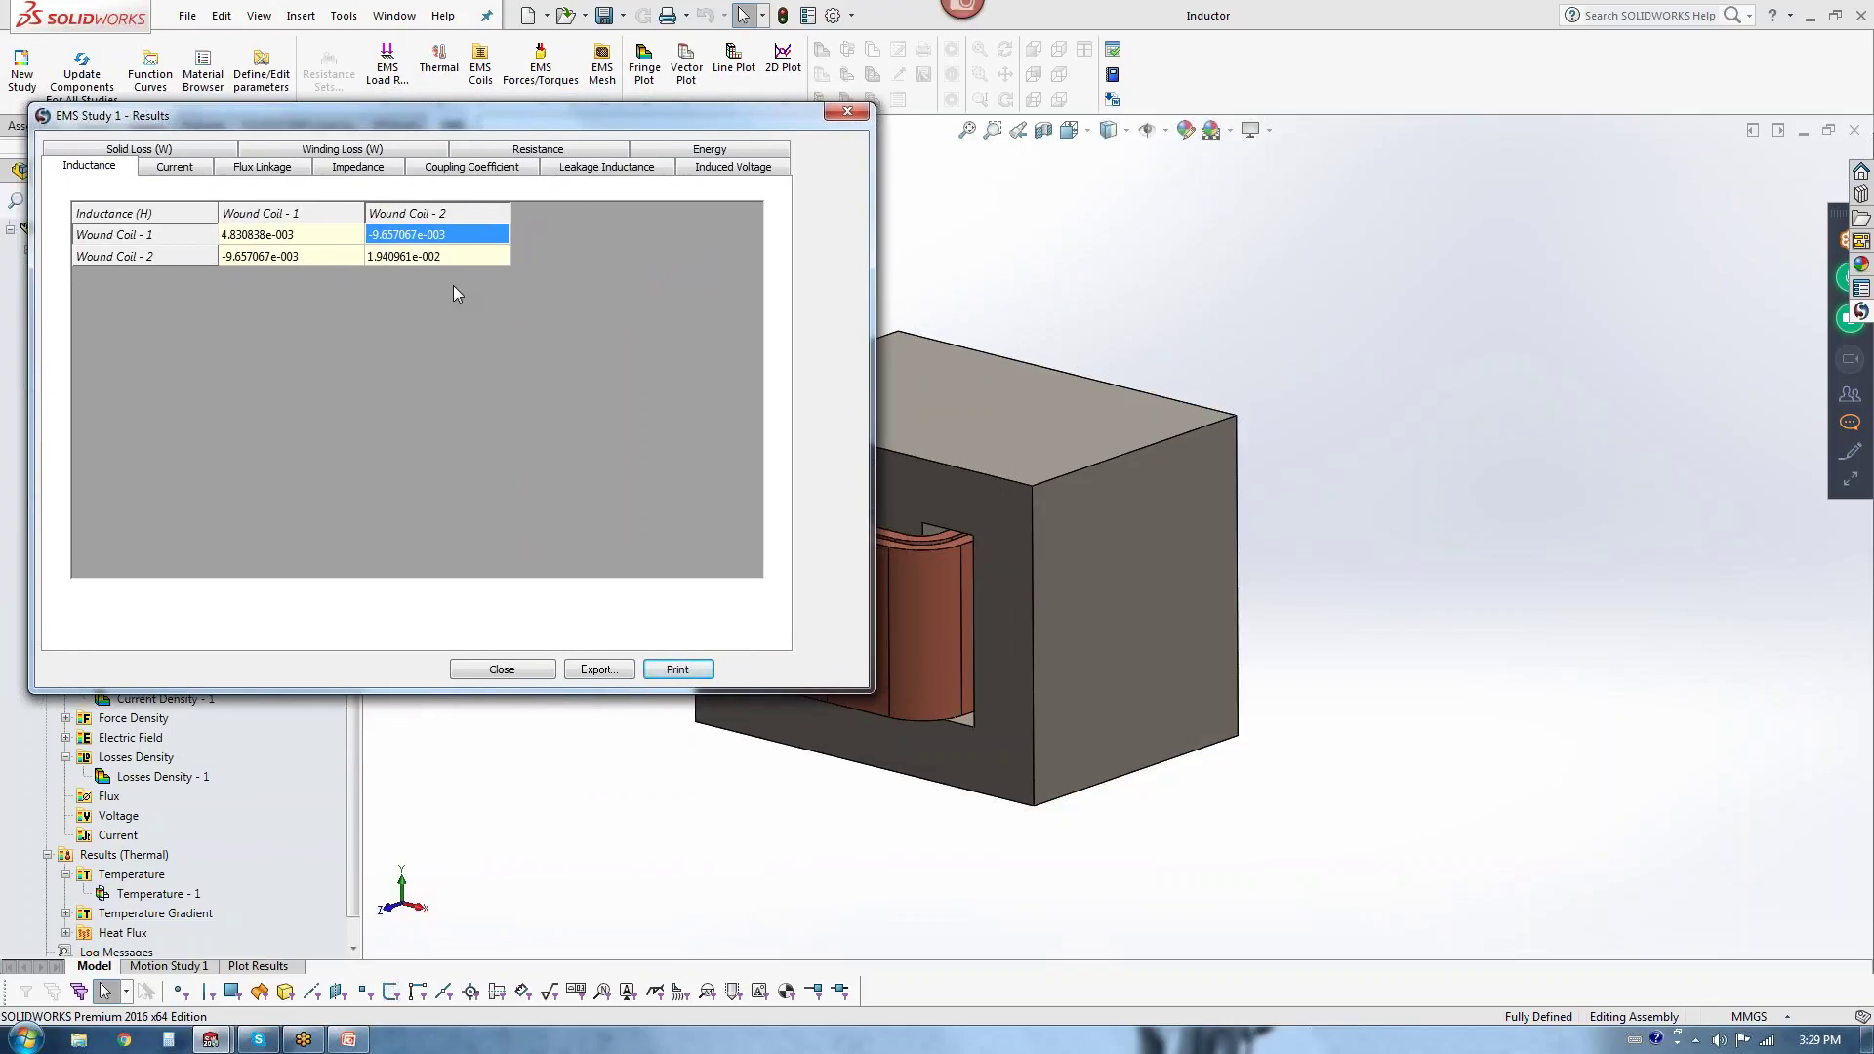
# Step: Review the coils' flux linkage, coupling coefficient and induced voltage, and close the results table
pyautogui.click(242, 168)
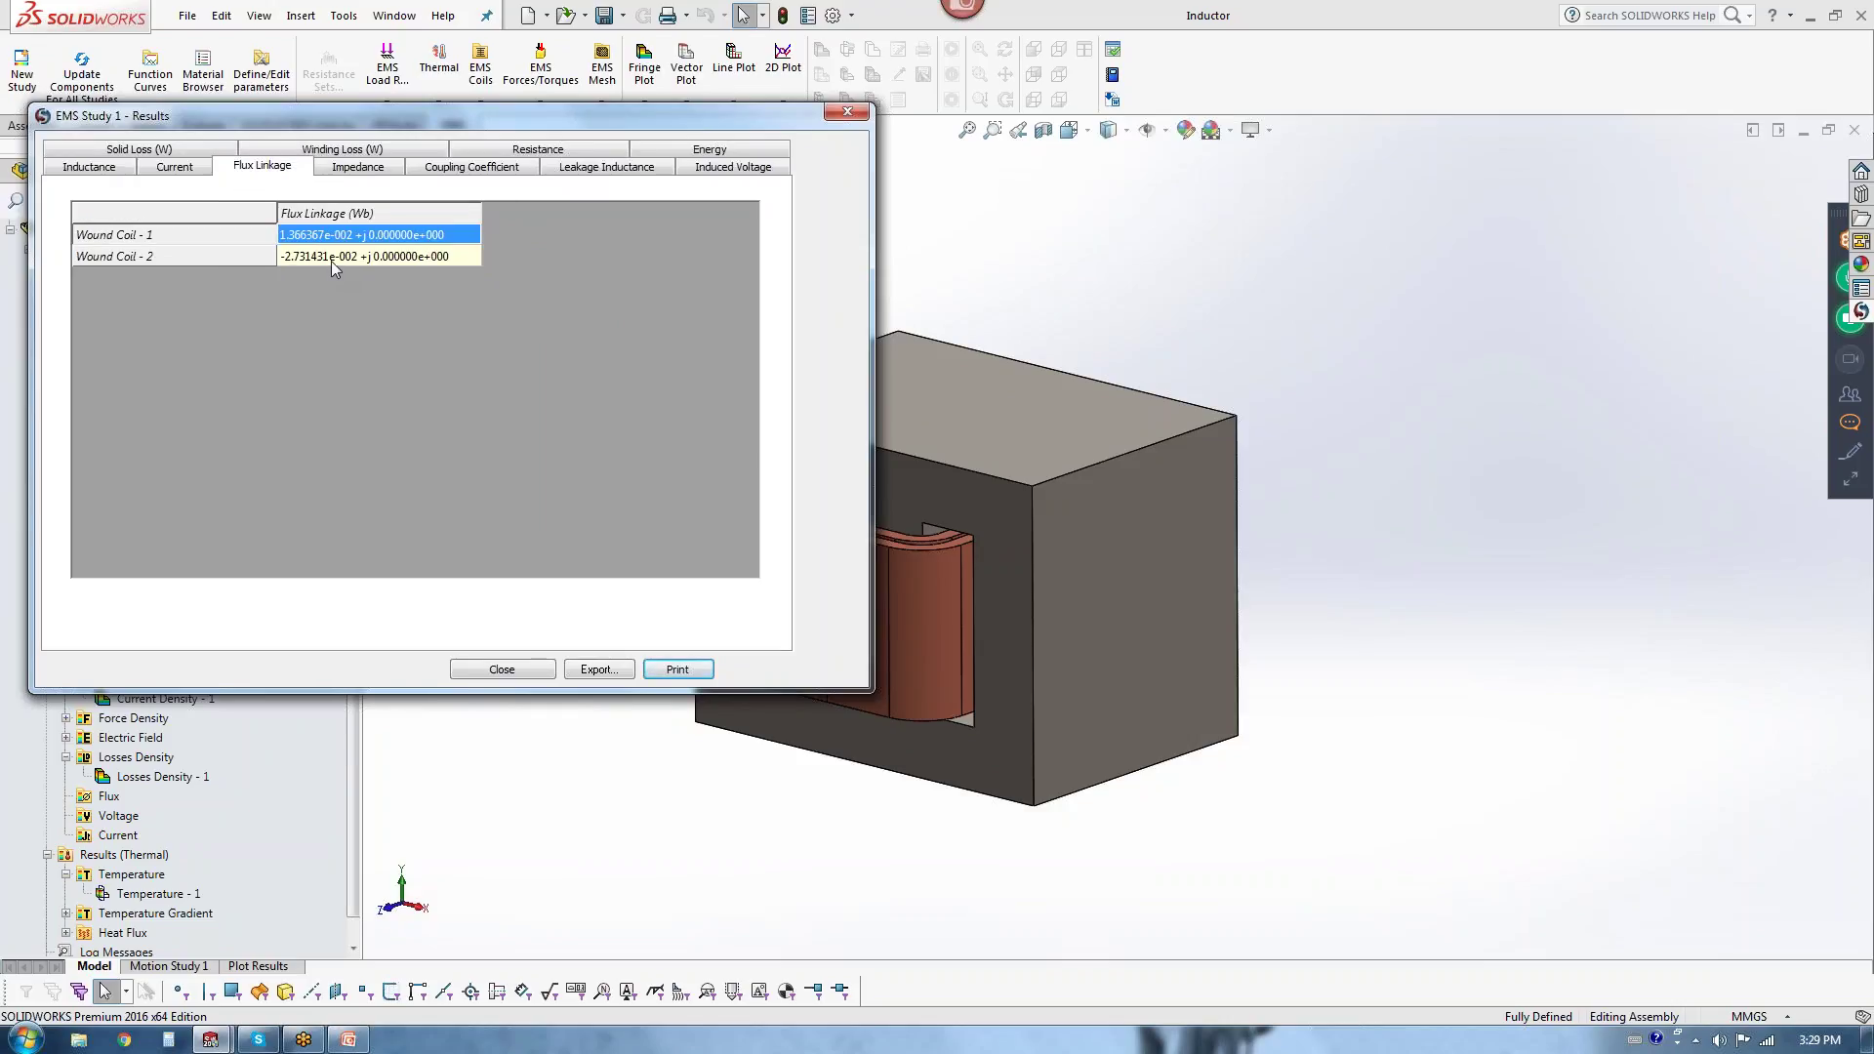
pyautogui.click(331, 260)
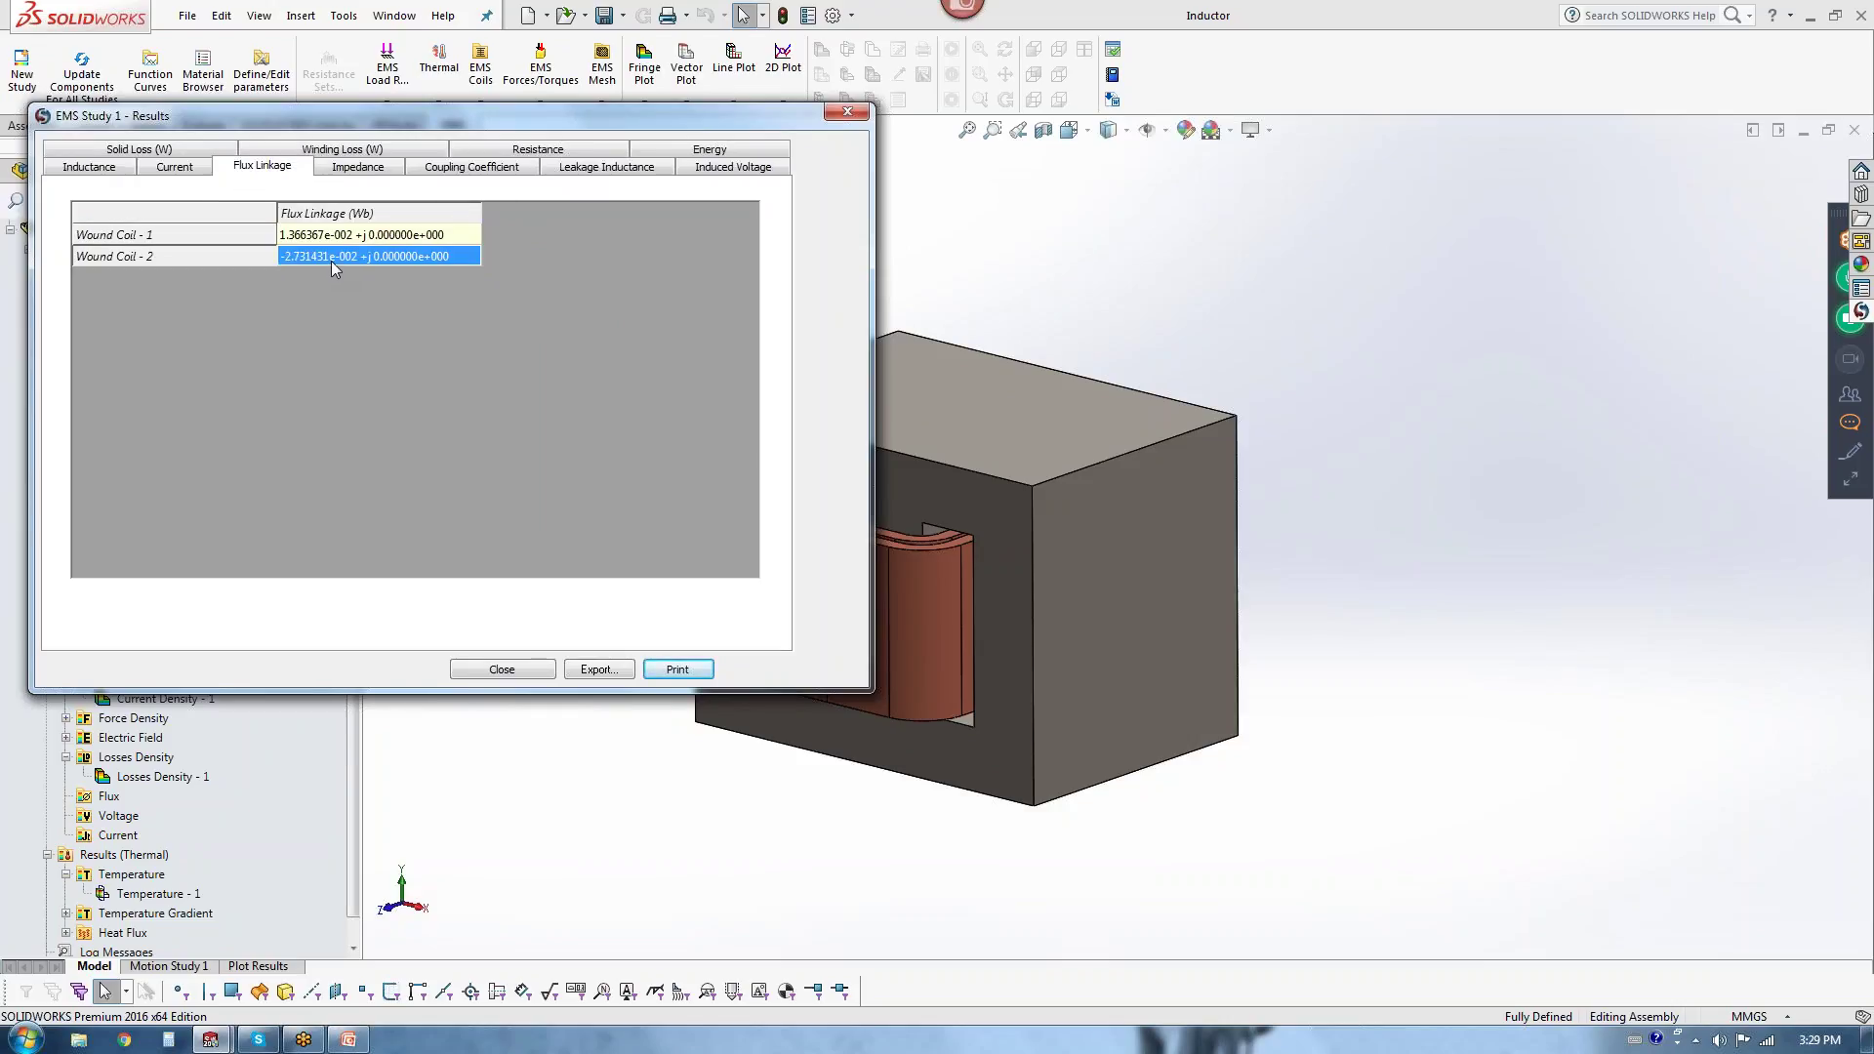
pyautogui.click(459, 168)
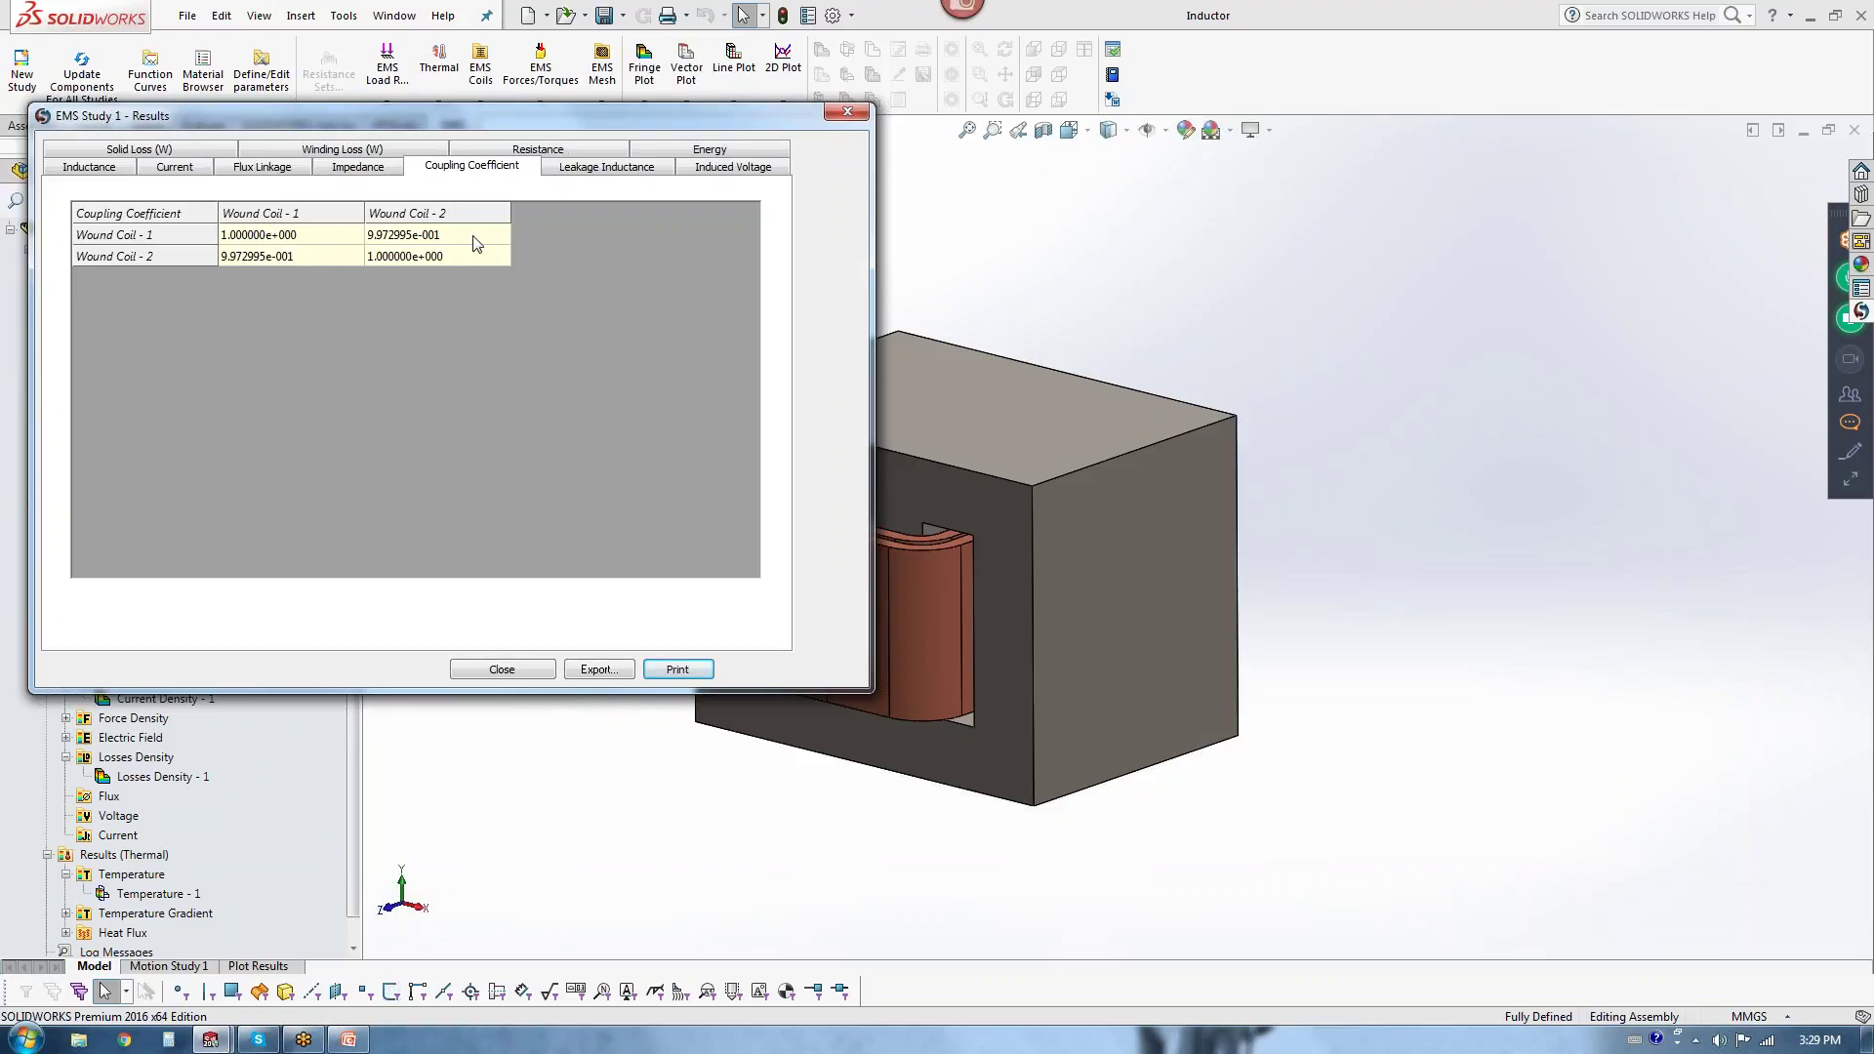
pyautogui.click(755, 168)
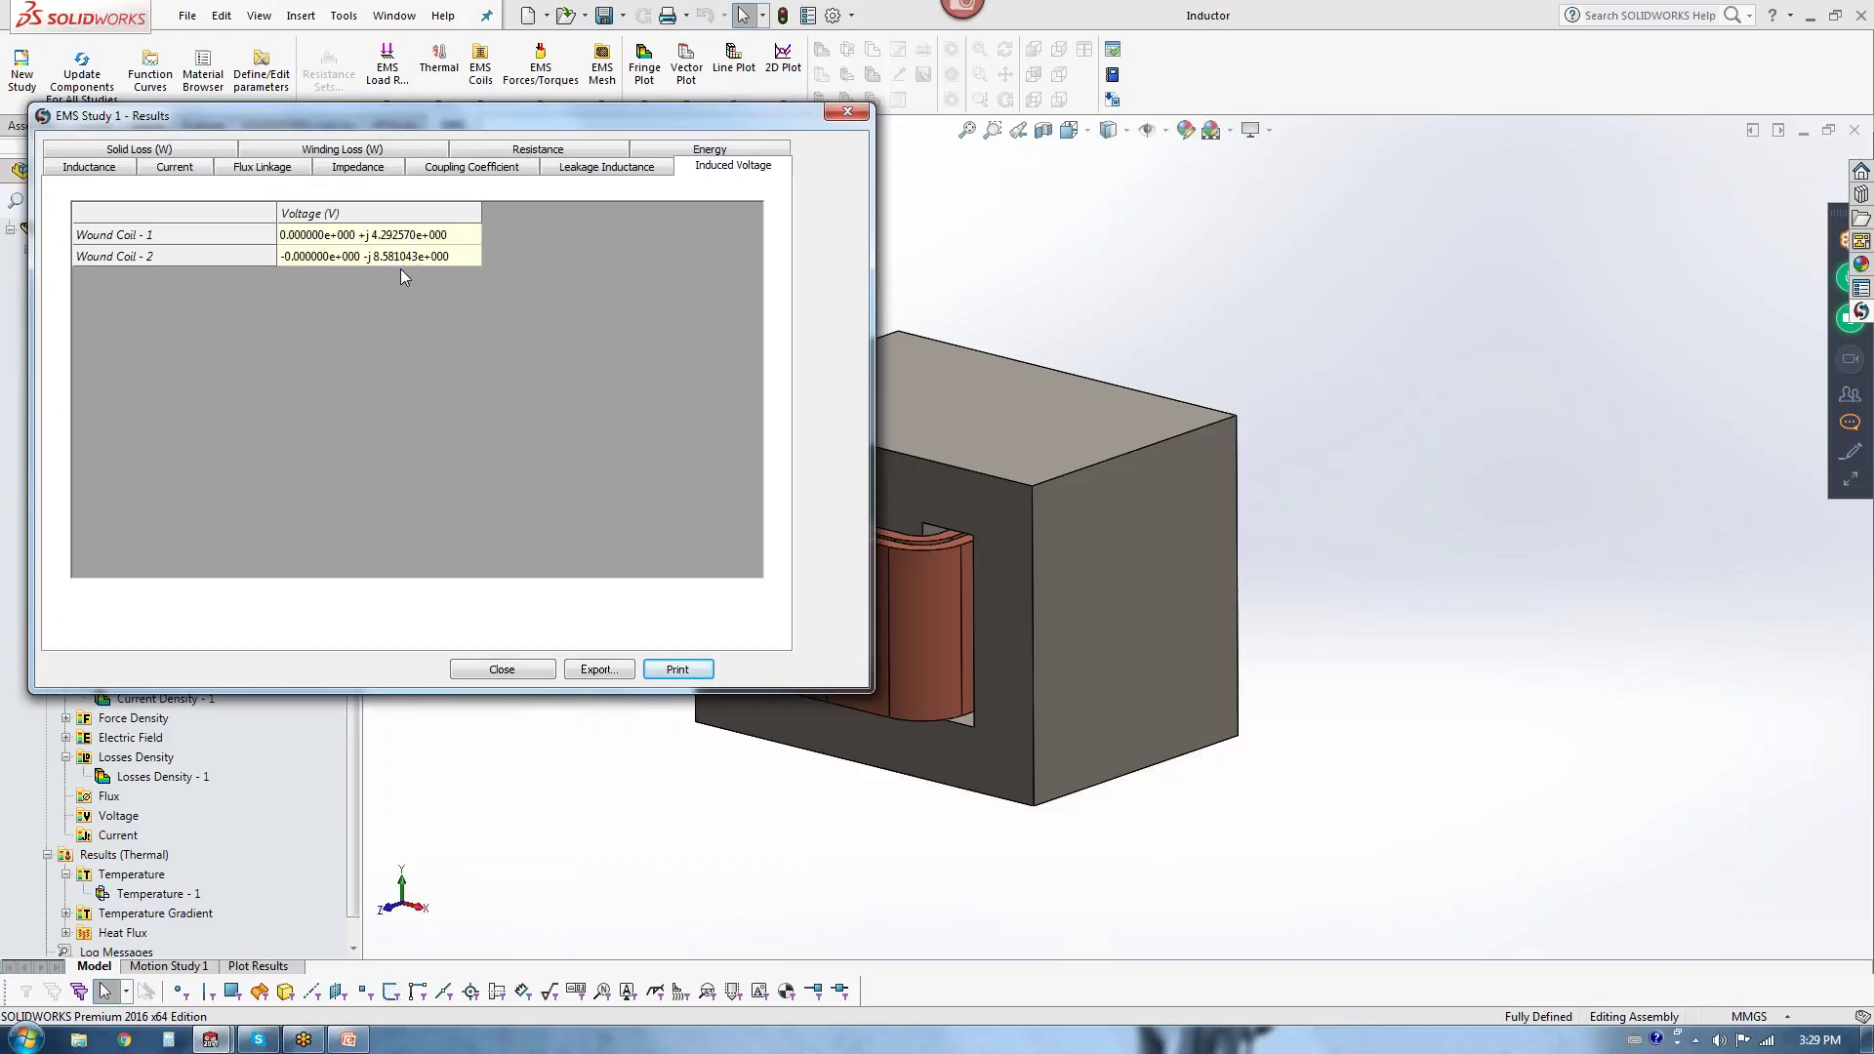
pyautogui.click(502, 670)
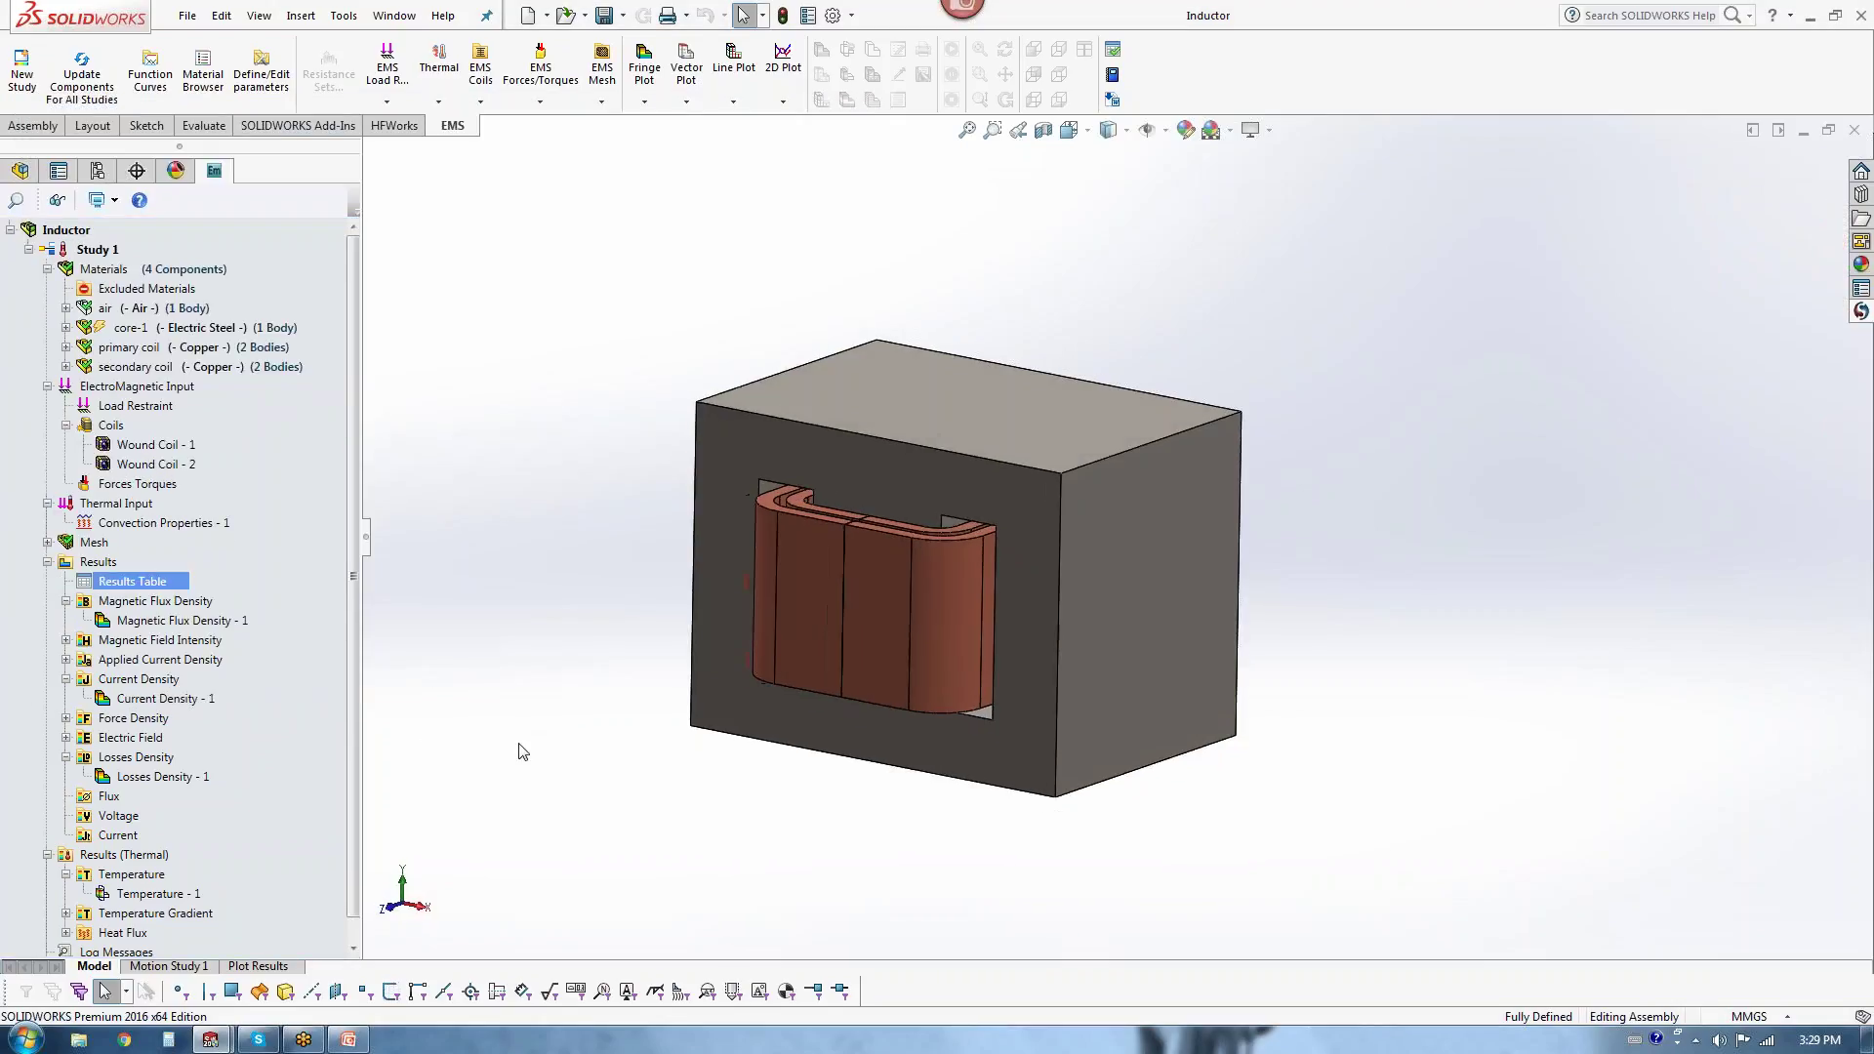
# Step: Display the Magnetic Flux Density - 1 plot and examine the field distribution across the core and coils
pyautogui.doubleClick(195, 622)
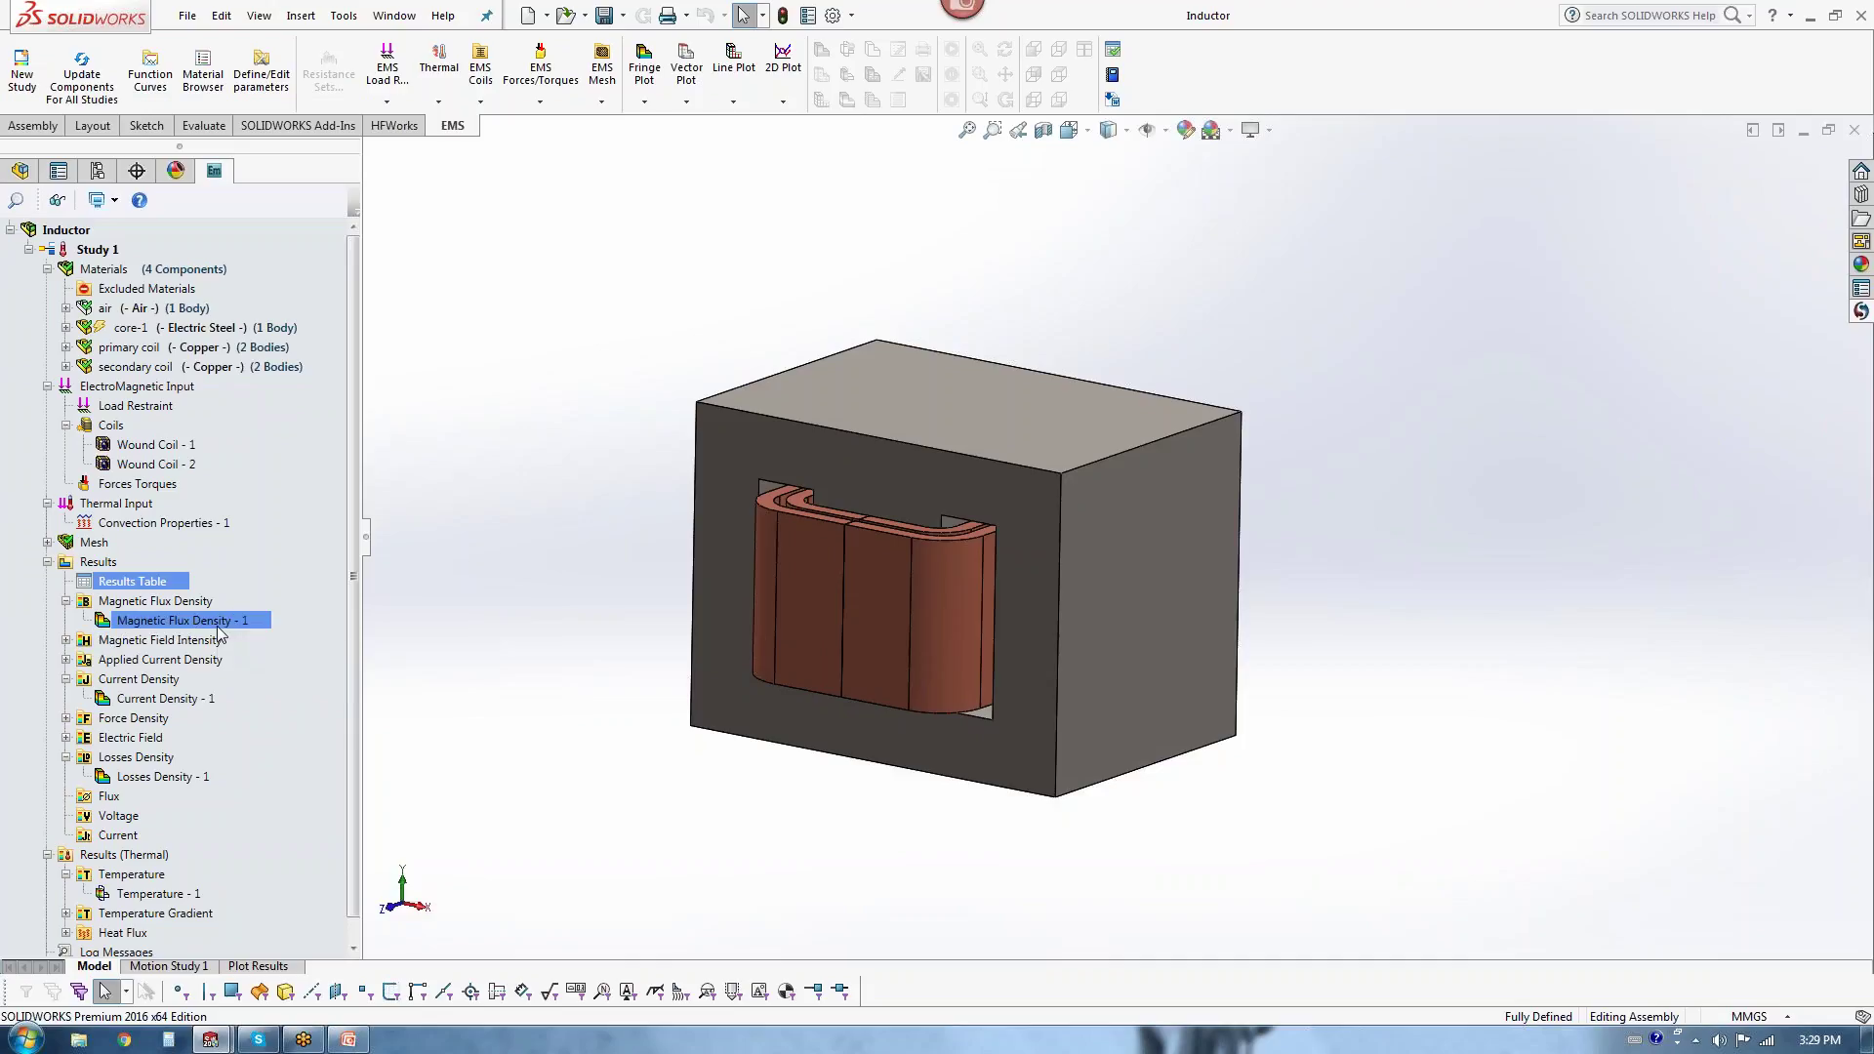
pyautogui.scroll(-3, 1445, 615)
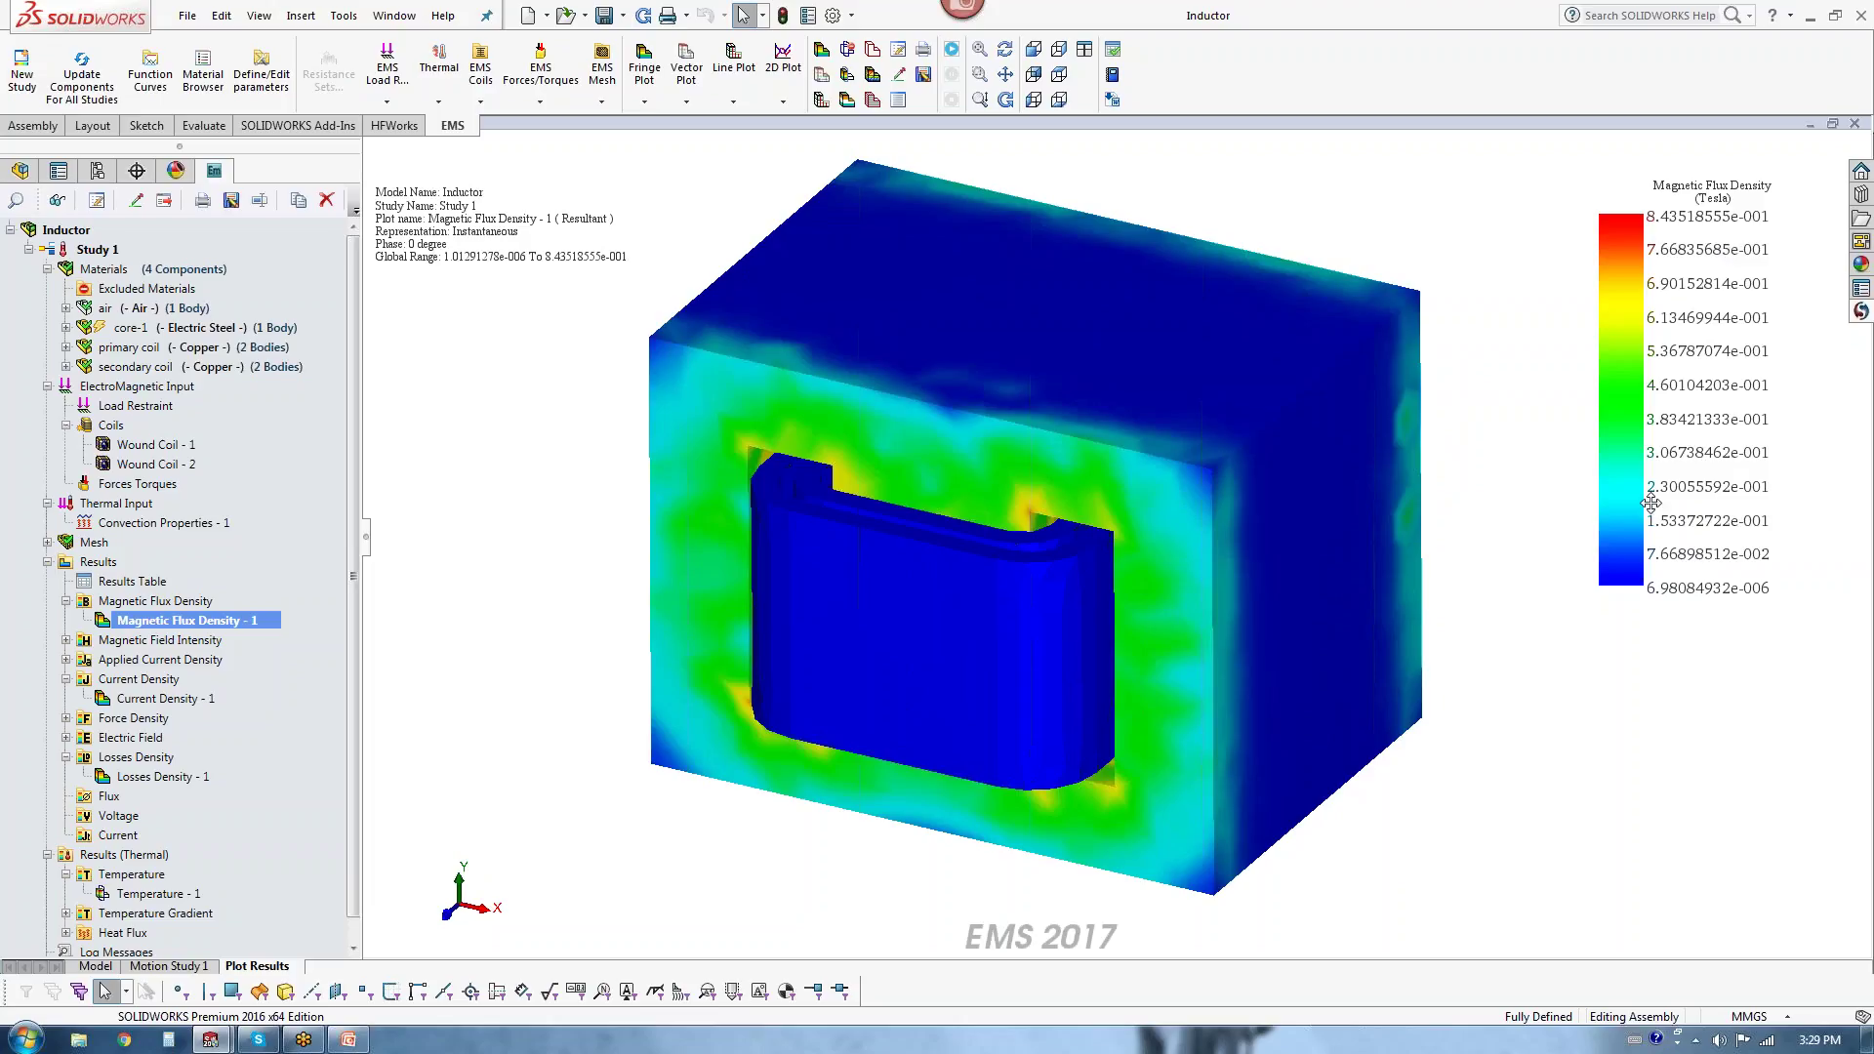
pyautogui.moveTo(1284, 806); pyautogui.dragTo(1292, 757, button='middle')
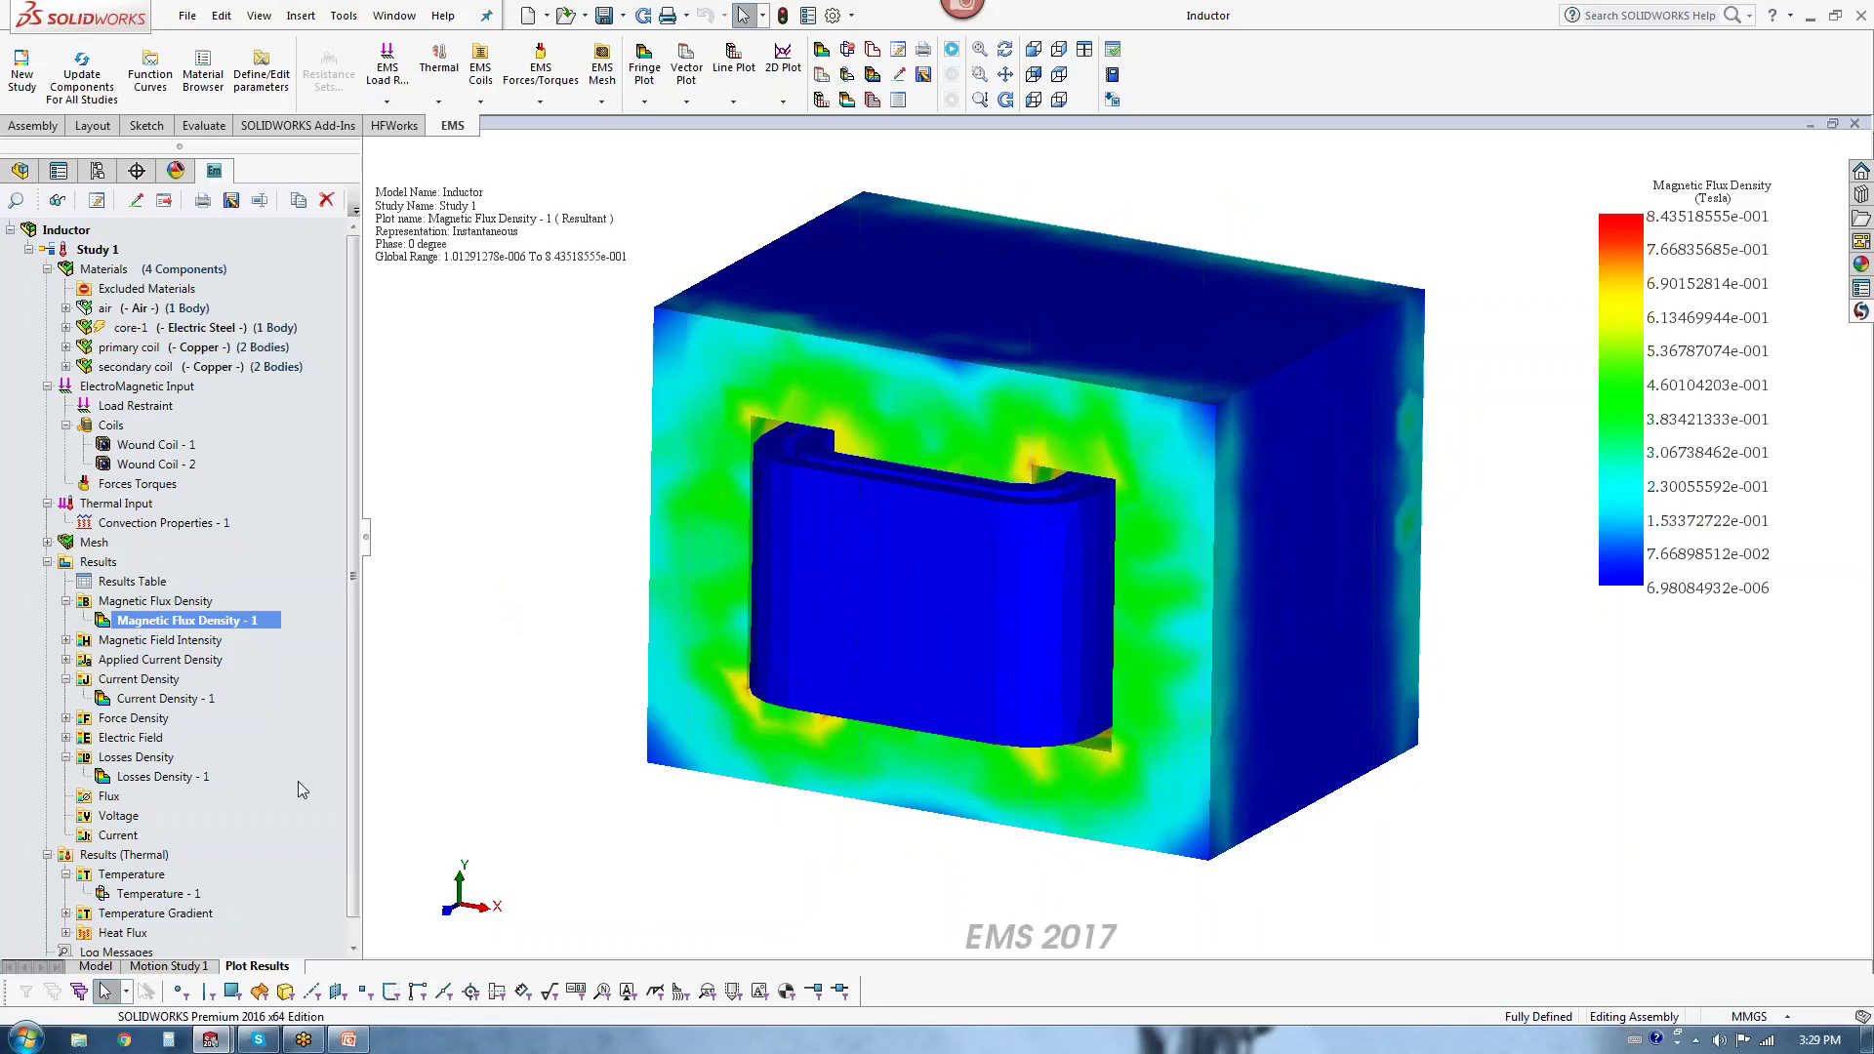
# Step: Display the Current Density - 1 plot and the Losses Density - 1 plot, examining the core around the coil window in each
pyautogui.doubleClick(181, 703)
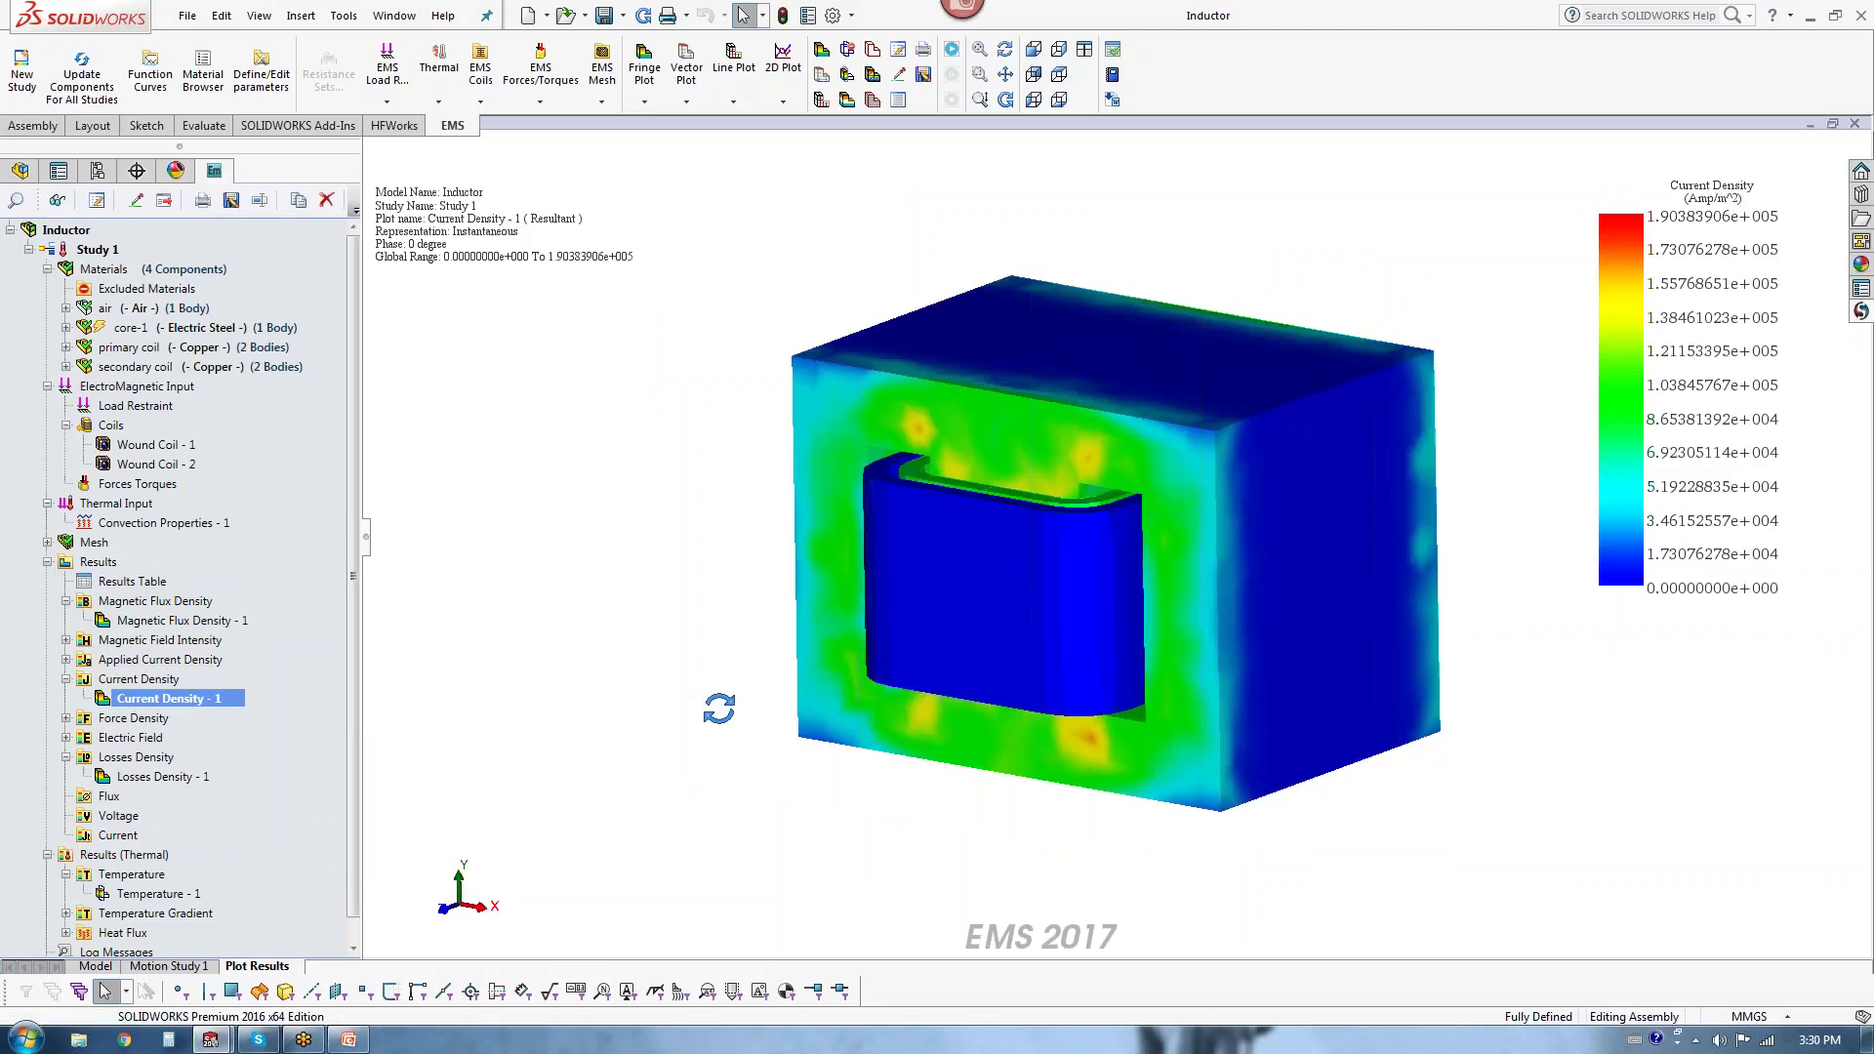
pyautogui.moveTo(719, 709); pyautogui.dragTo(703, 680, button='middle')
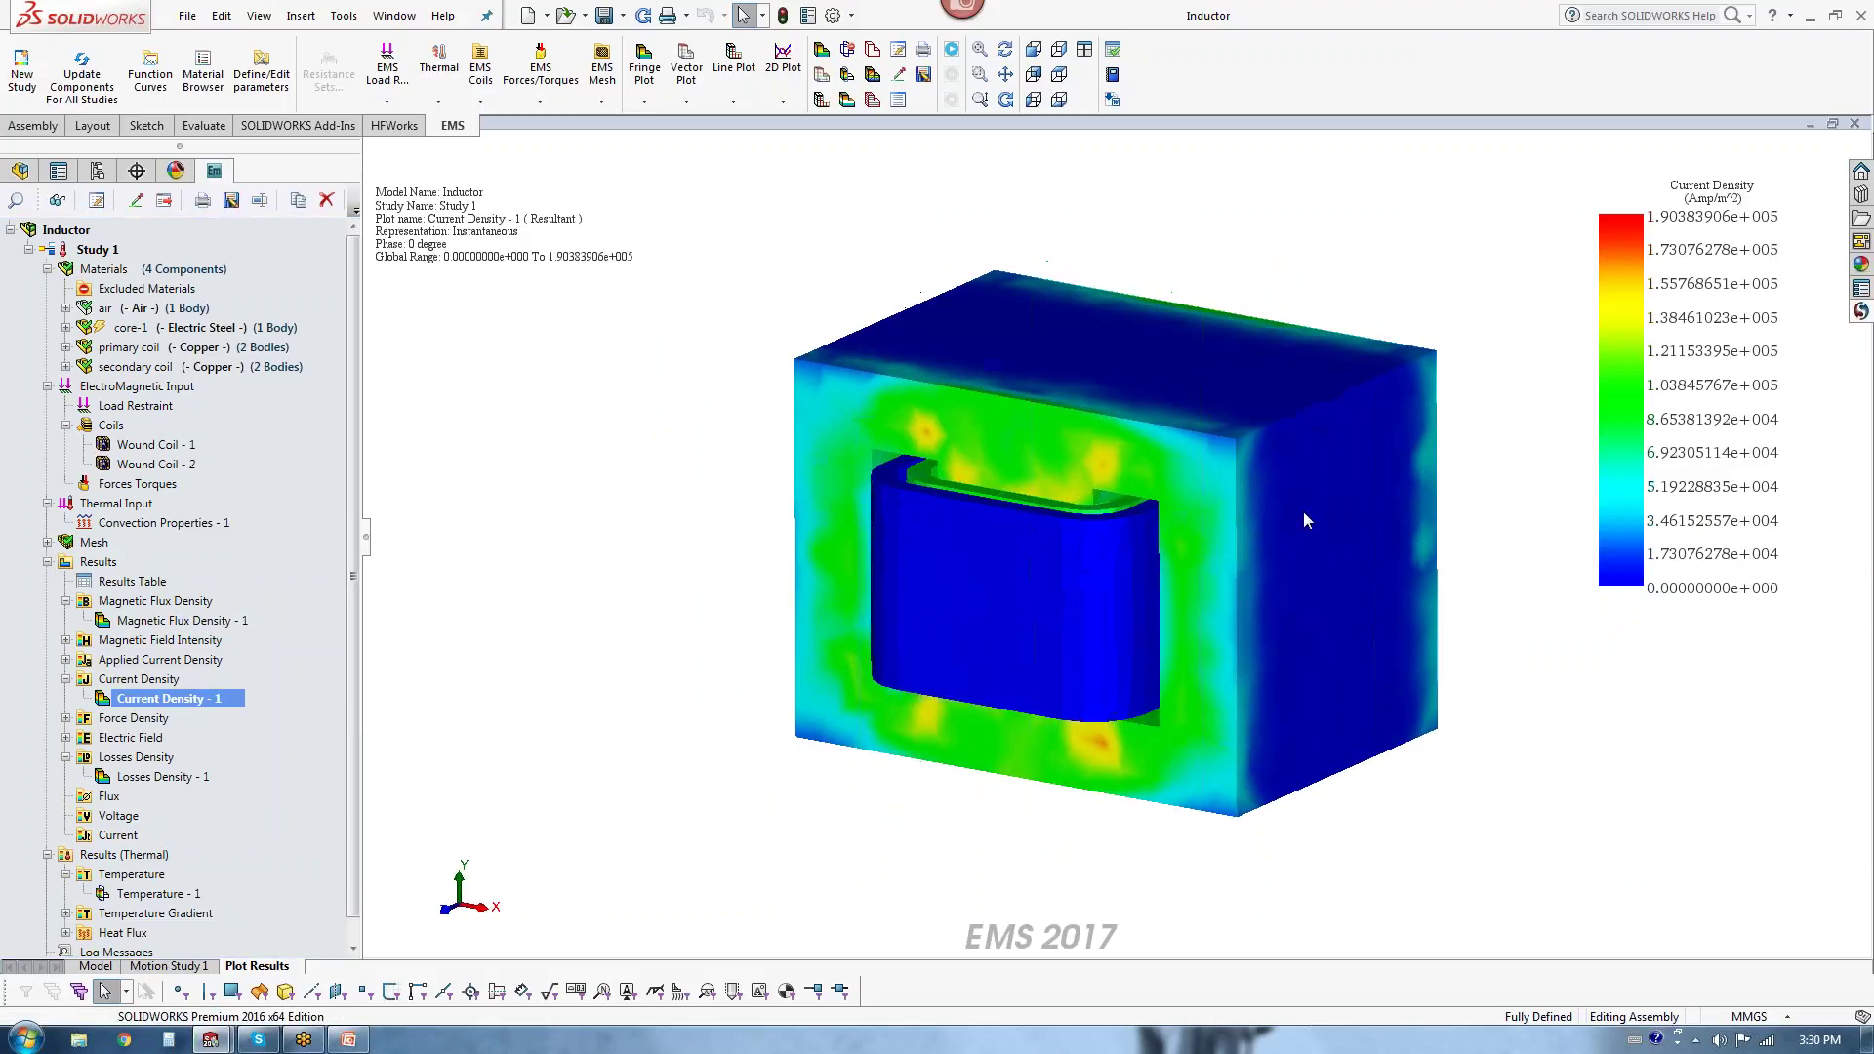
pyautogui.scroll(-3, 1269, 518)
pyautogui.scroll(2, 977, 410)
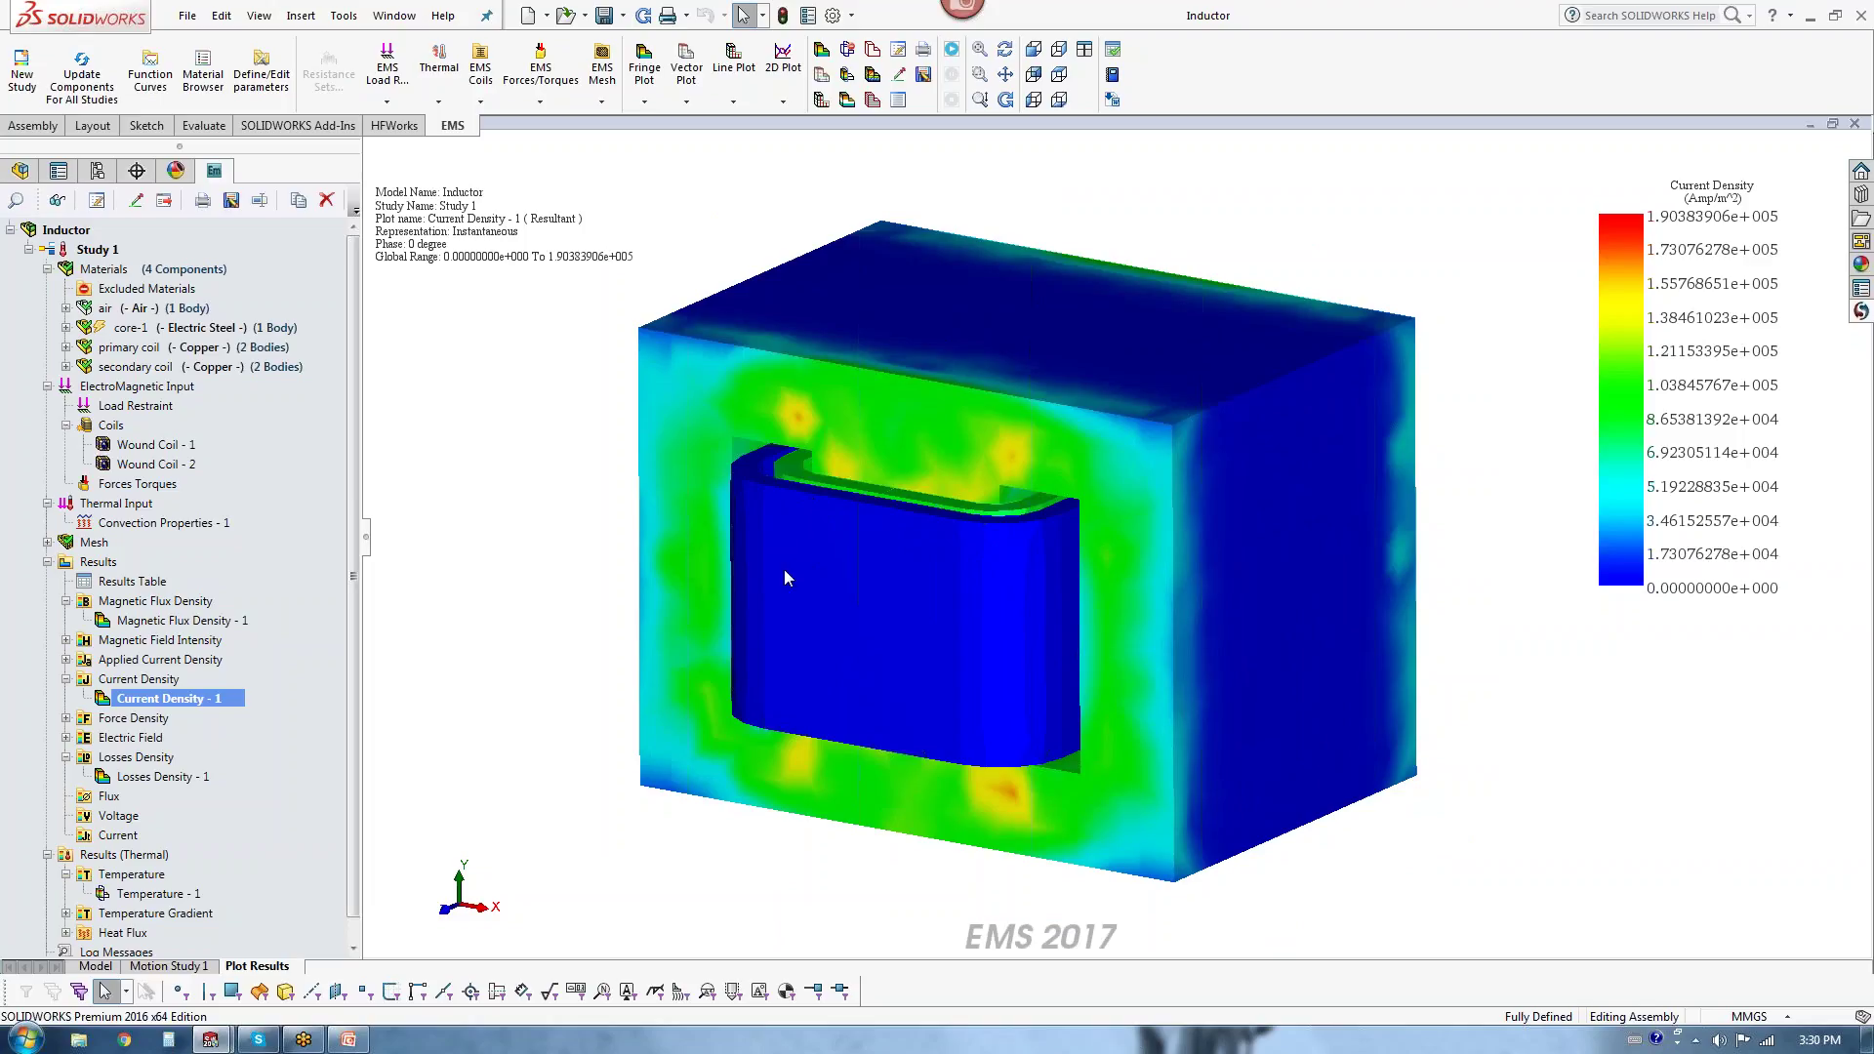
pyautogui.doubleClick(159, 777)
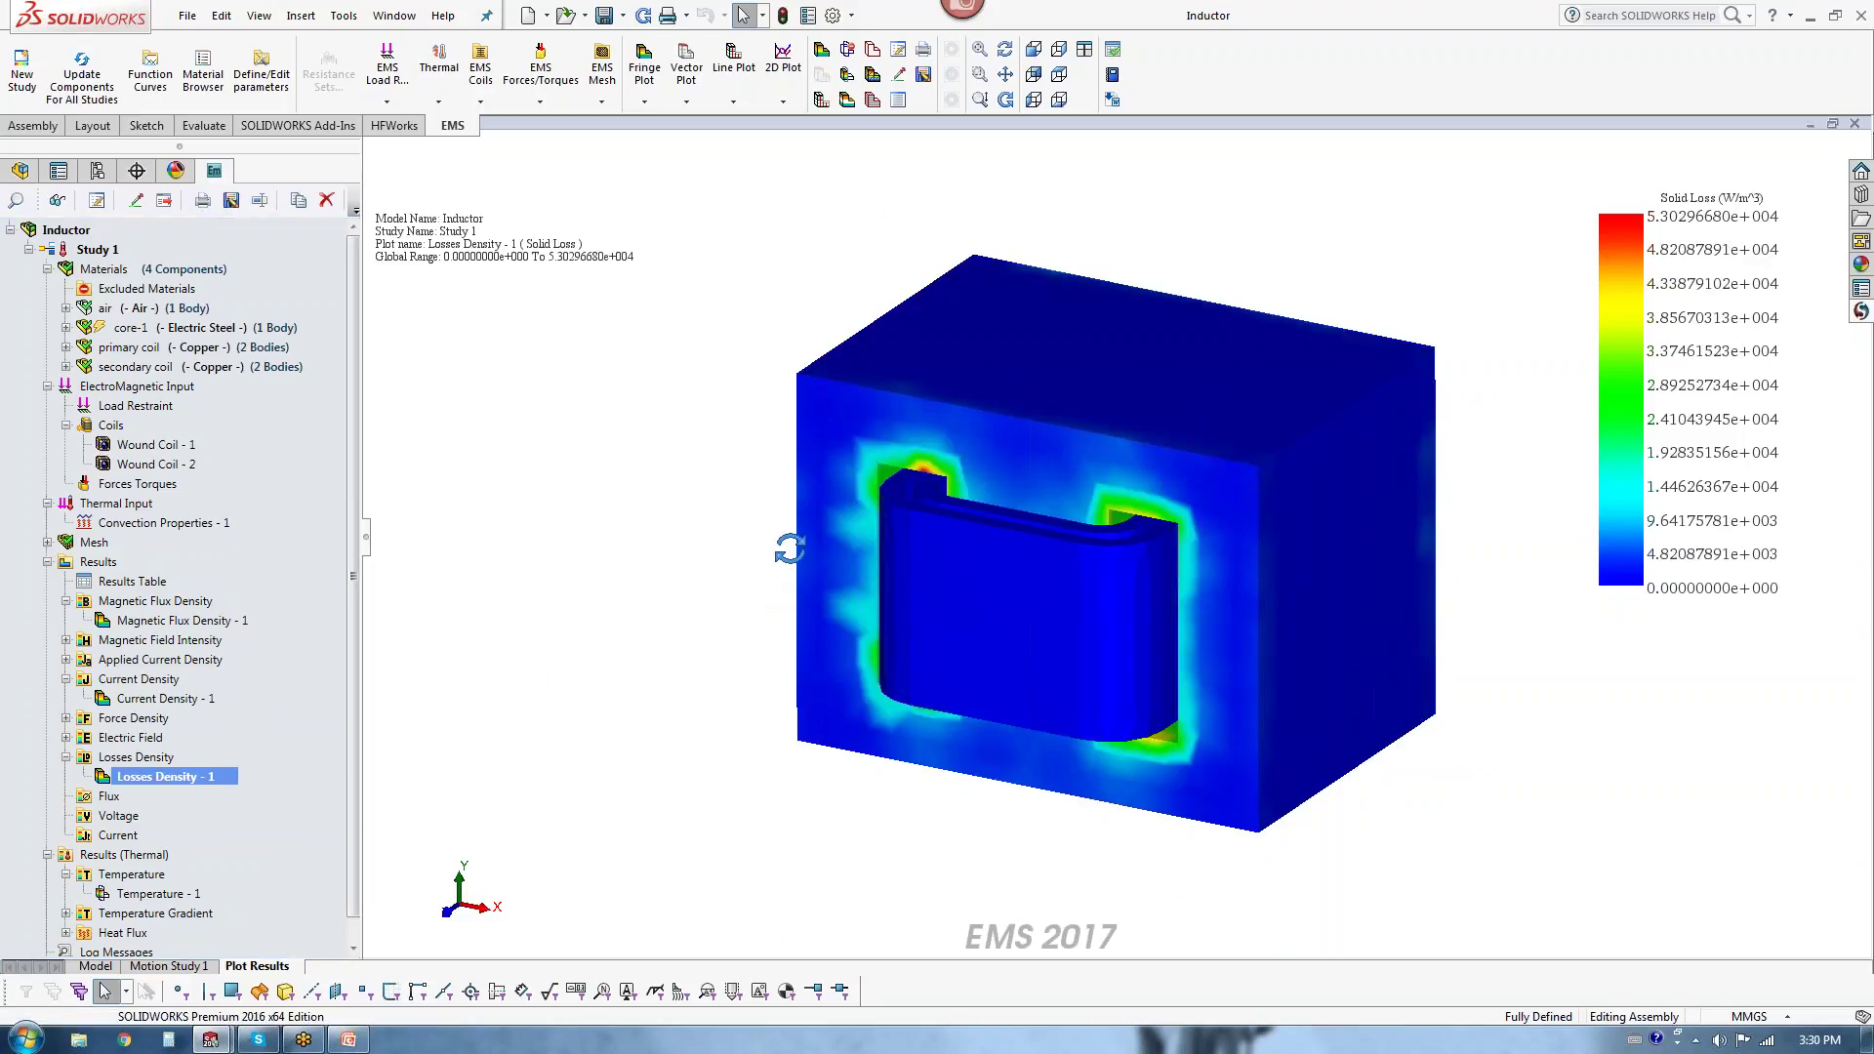
pyautogui.moveTo(842, 541)
pyautogui.mouseDown(button='middle')
pyautogui.moveTo(957, 548)
pyautogui.moveTo(1080, 611)
pyautogui.moveTo(1031, 826)
pyautogui.moveTo(1031, 909)
pyautogui.moveTo(1059, 923)
pyautogui.moveTo(1063, 711)
pyautogui.moveTo(1015, 584)
pyautogui.moveTo(859, 525)
pyautogui.mouseUp(button='middle')
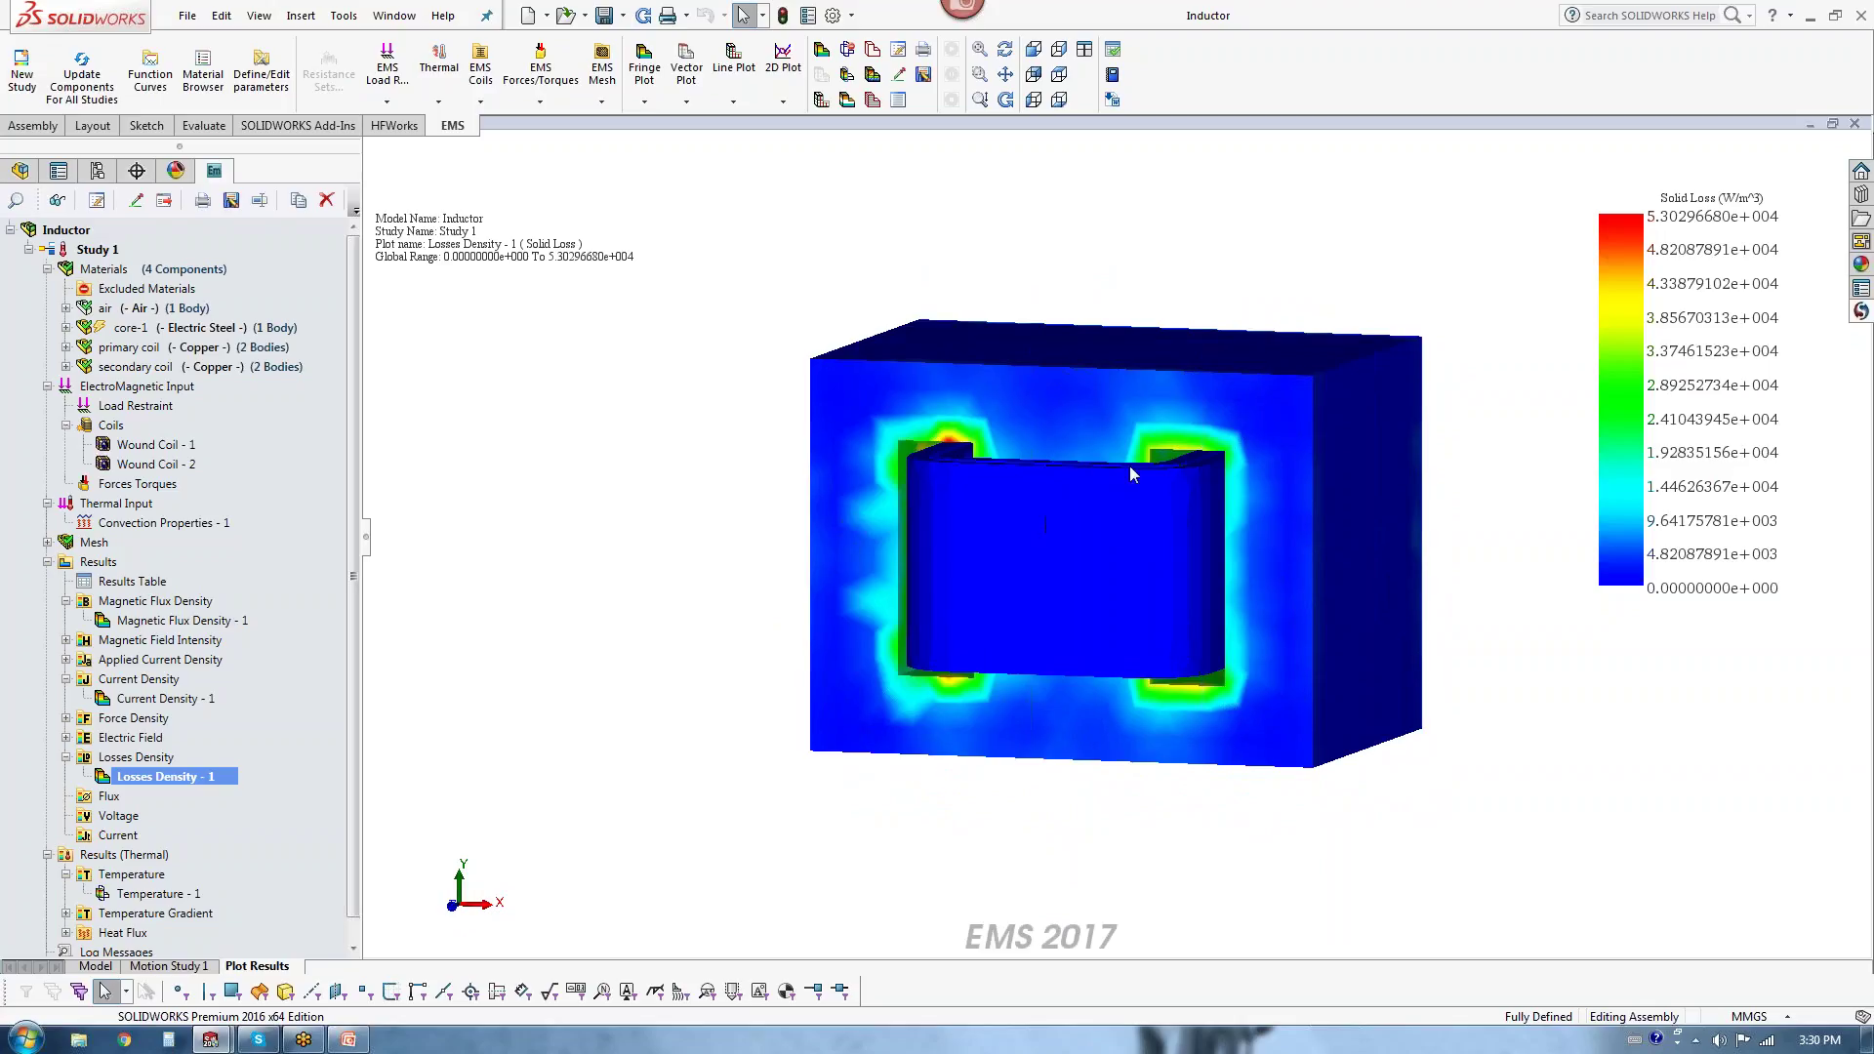
# Step: Create a 3D fringe plot of temperature without clipping, in Kelvin with continuous display, and inspect it on the inductor
pyautogui.click(133, 893)
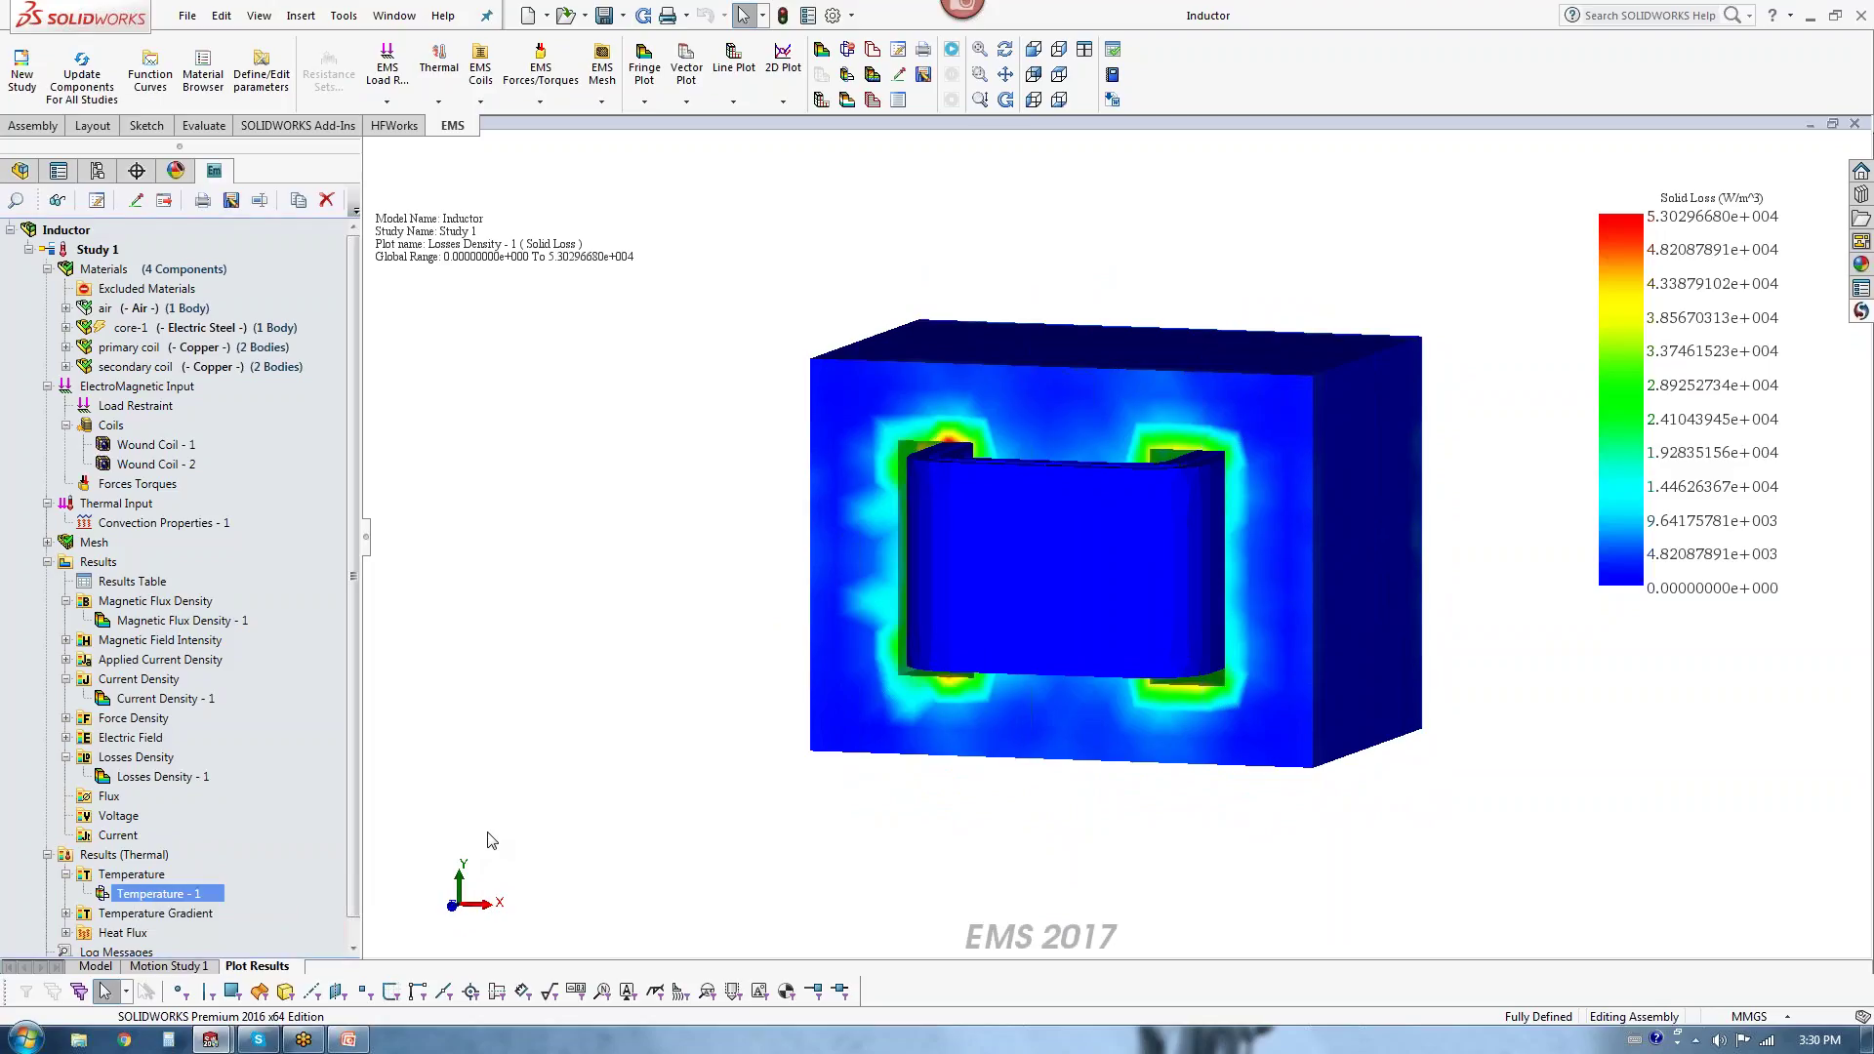
pyautogui.rightClick(144, 876)
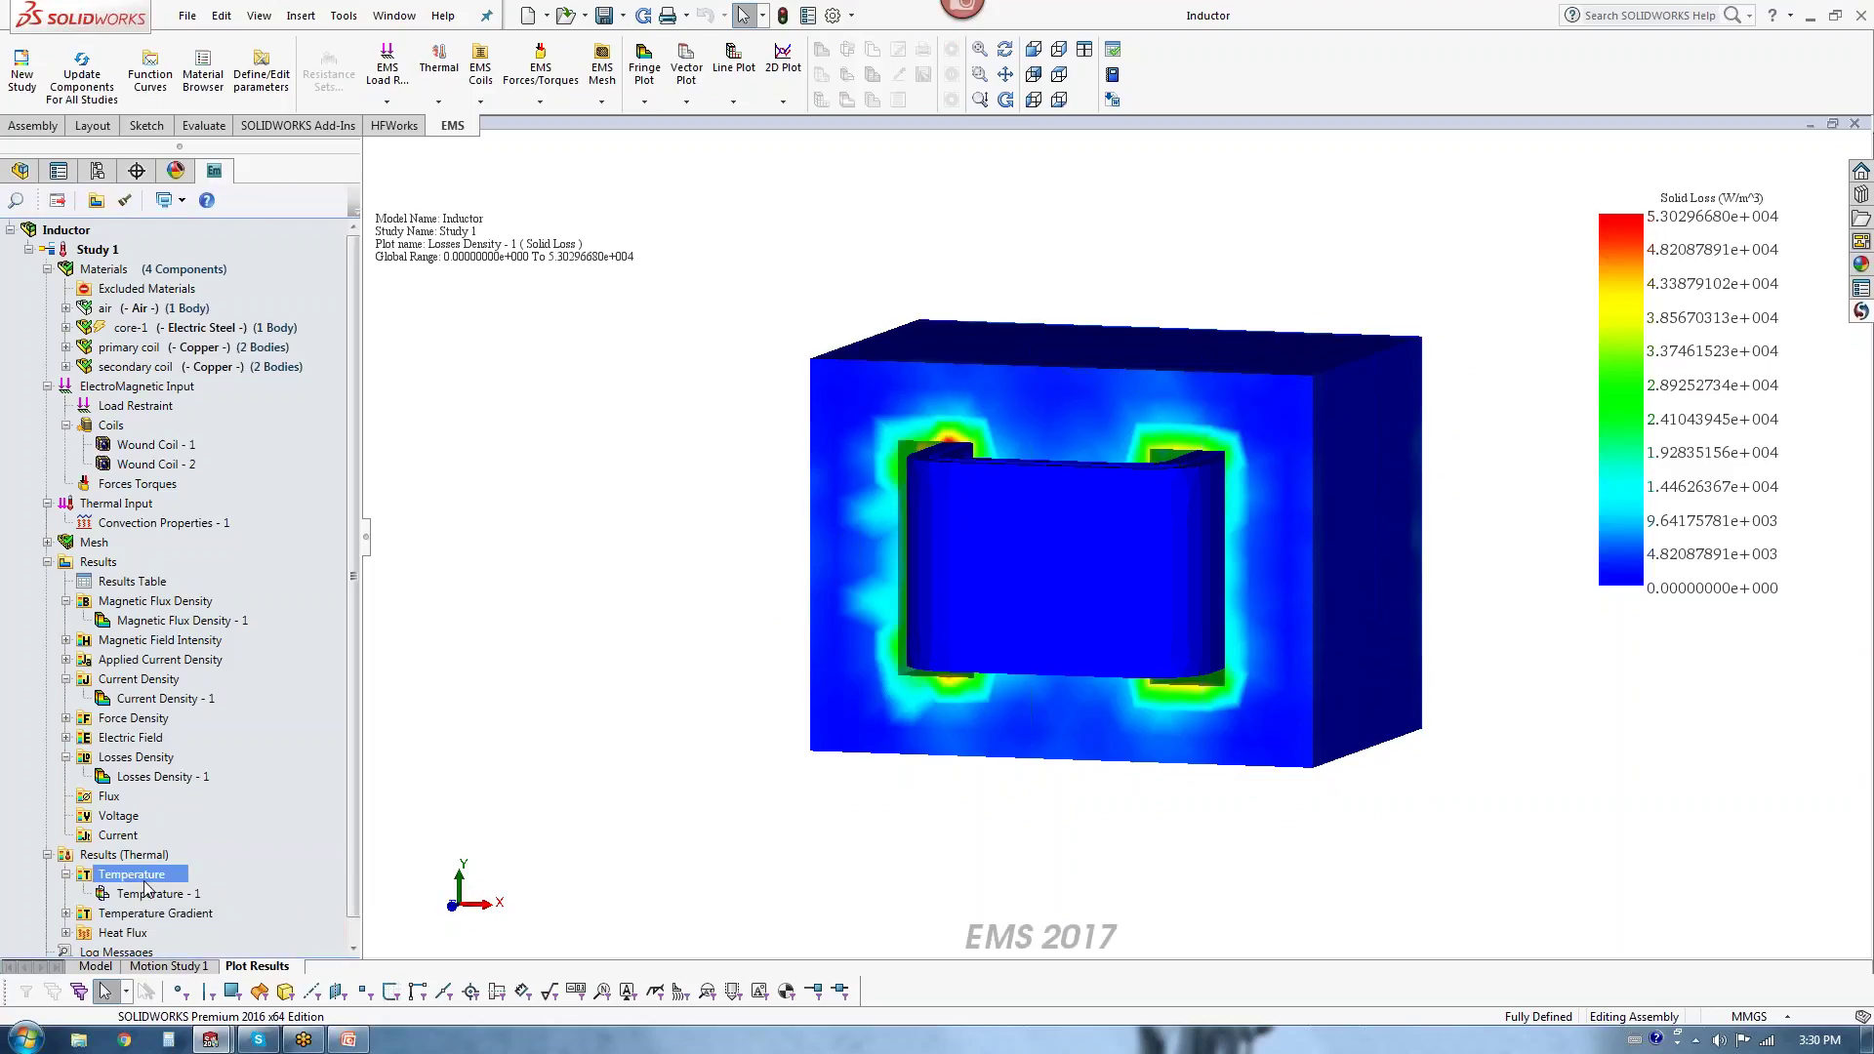
pyautogui.moveTo(233, 498)
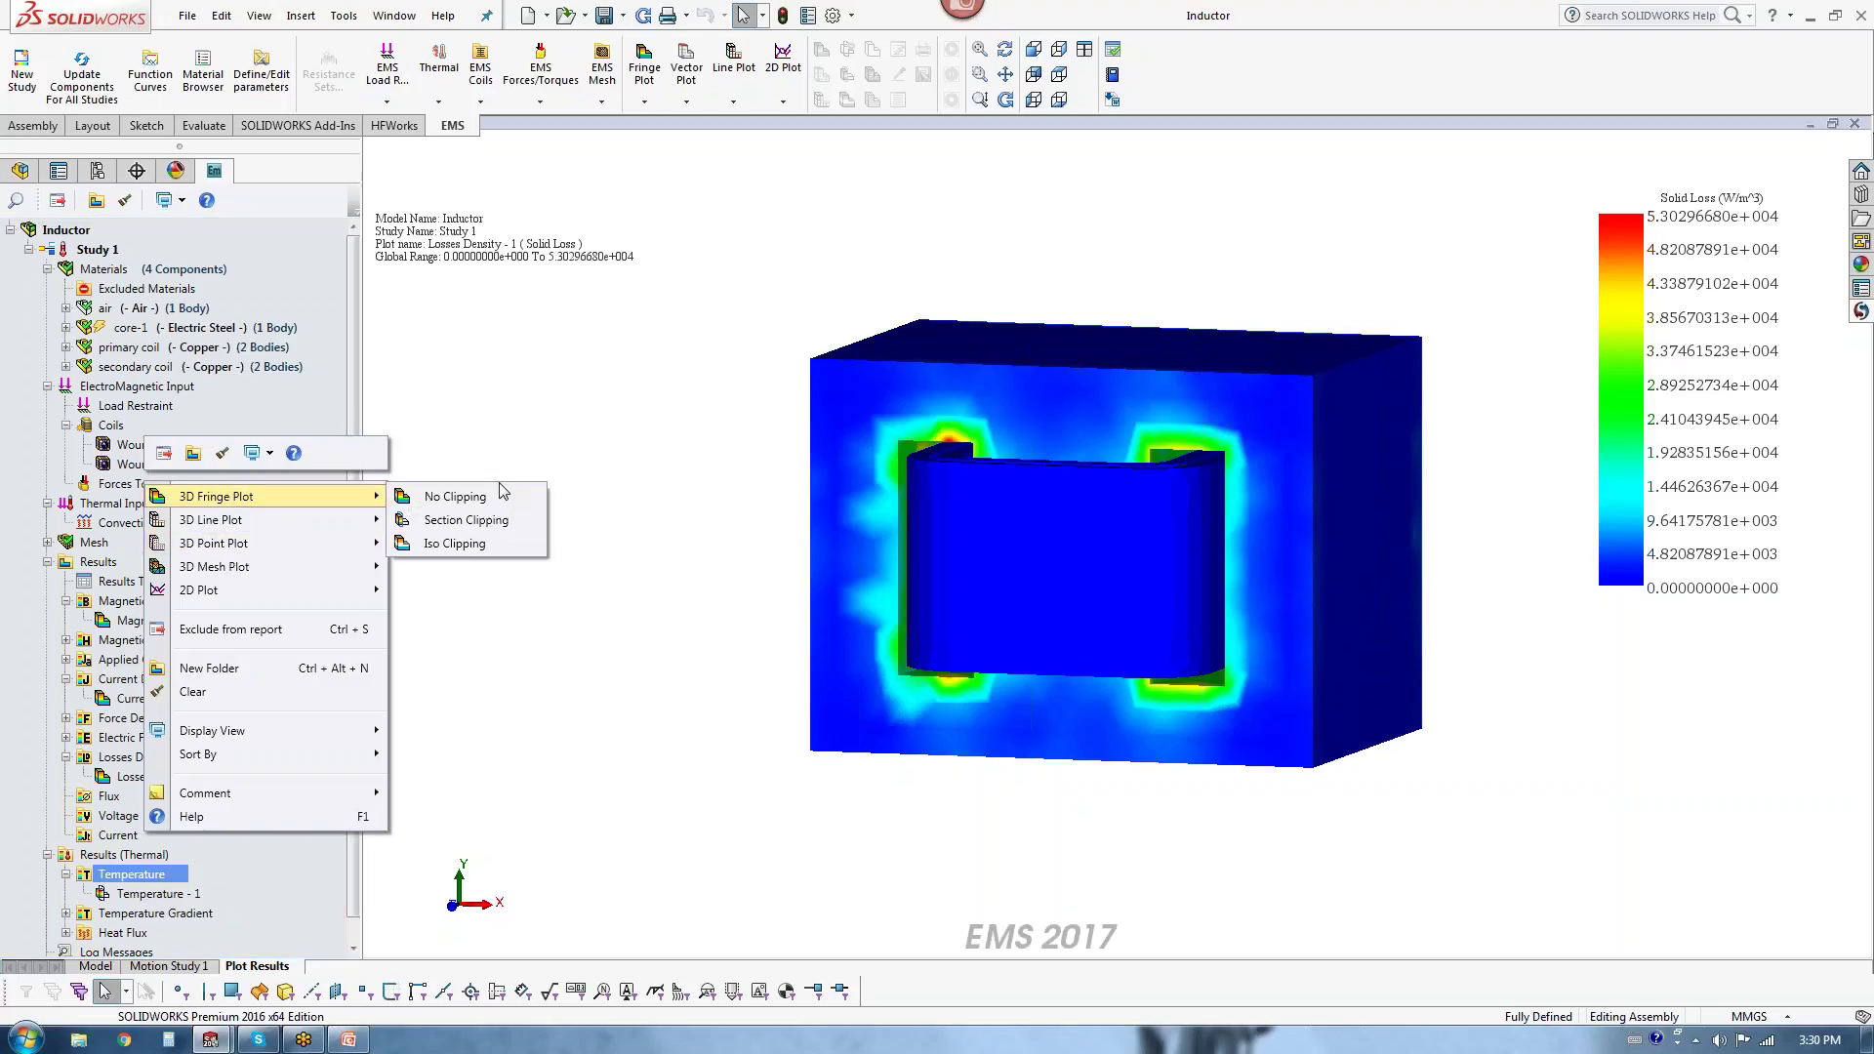
pyautogui.click(462, 500)
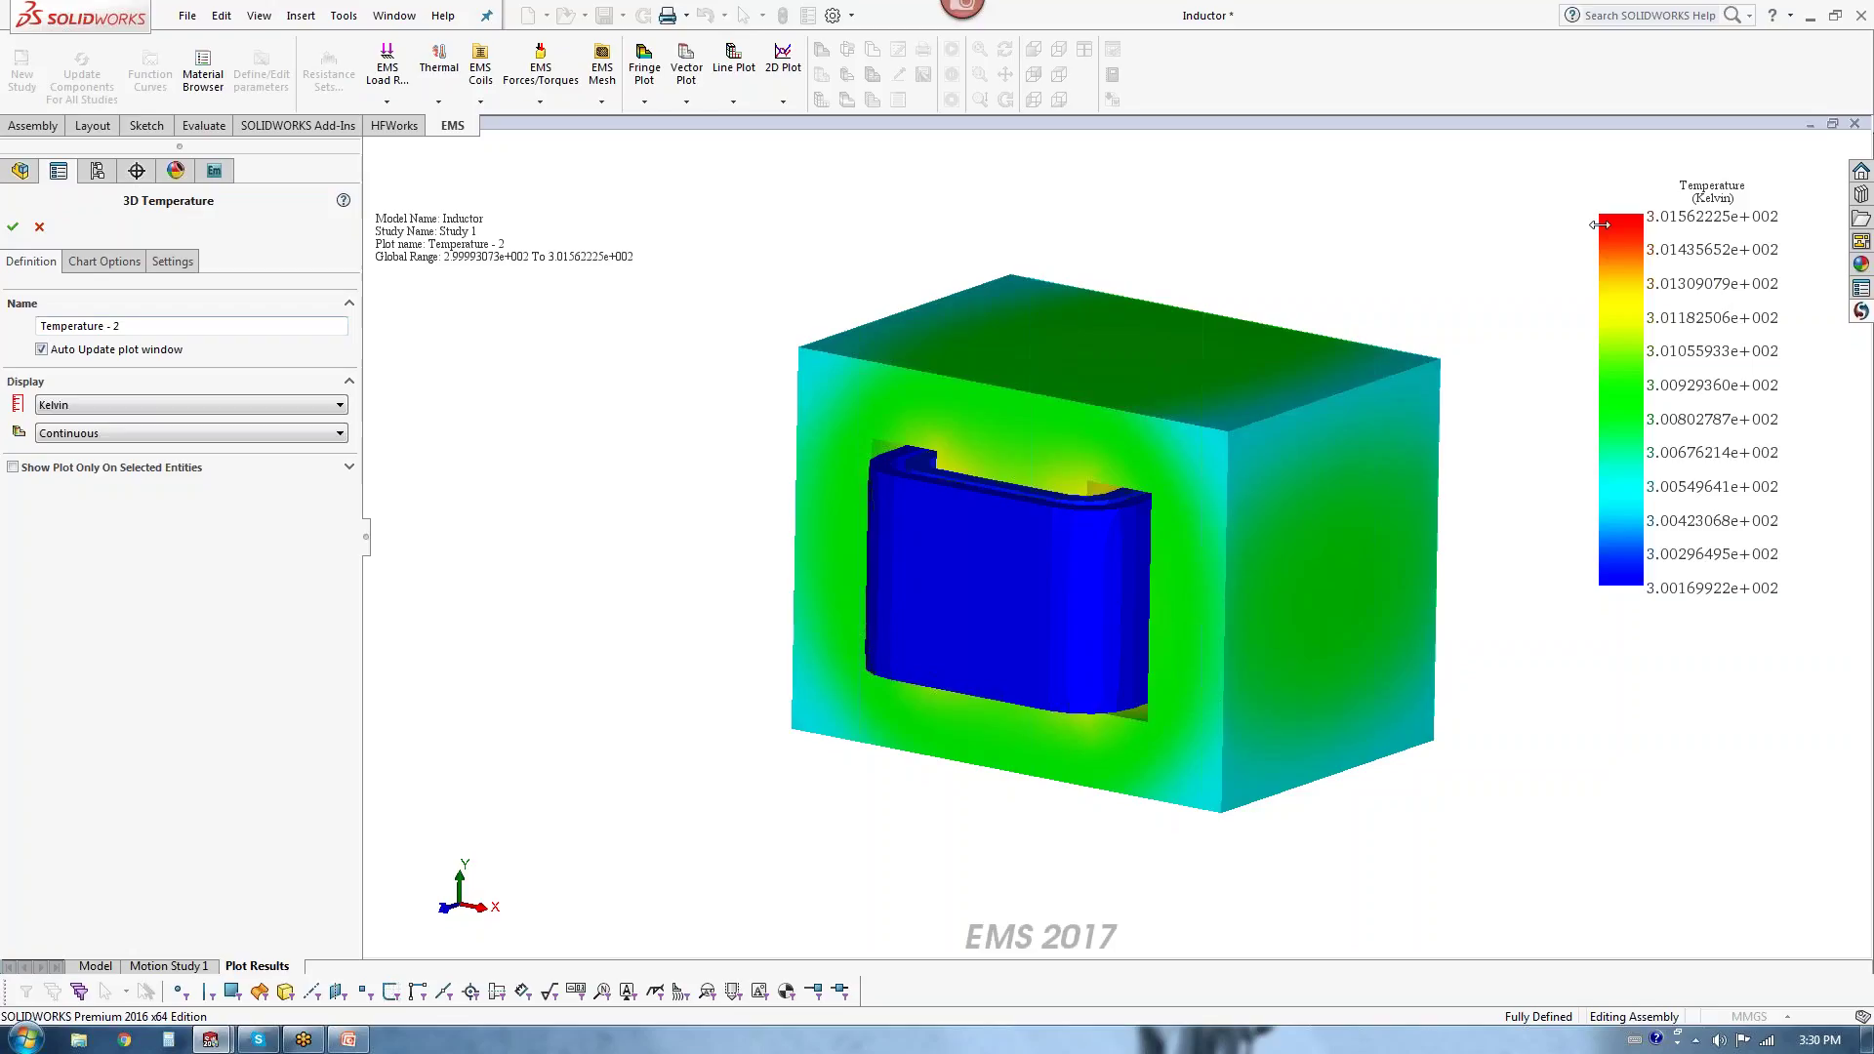
pyautogui.click(13, 226)
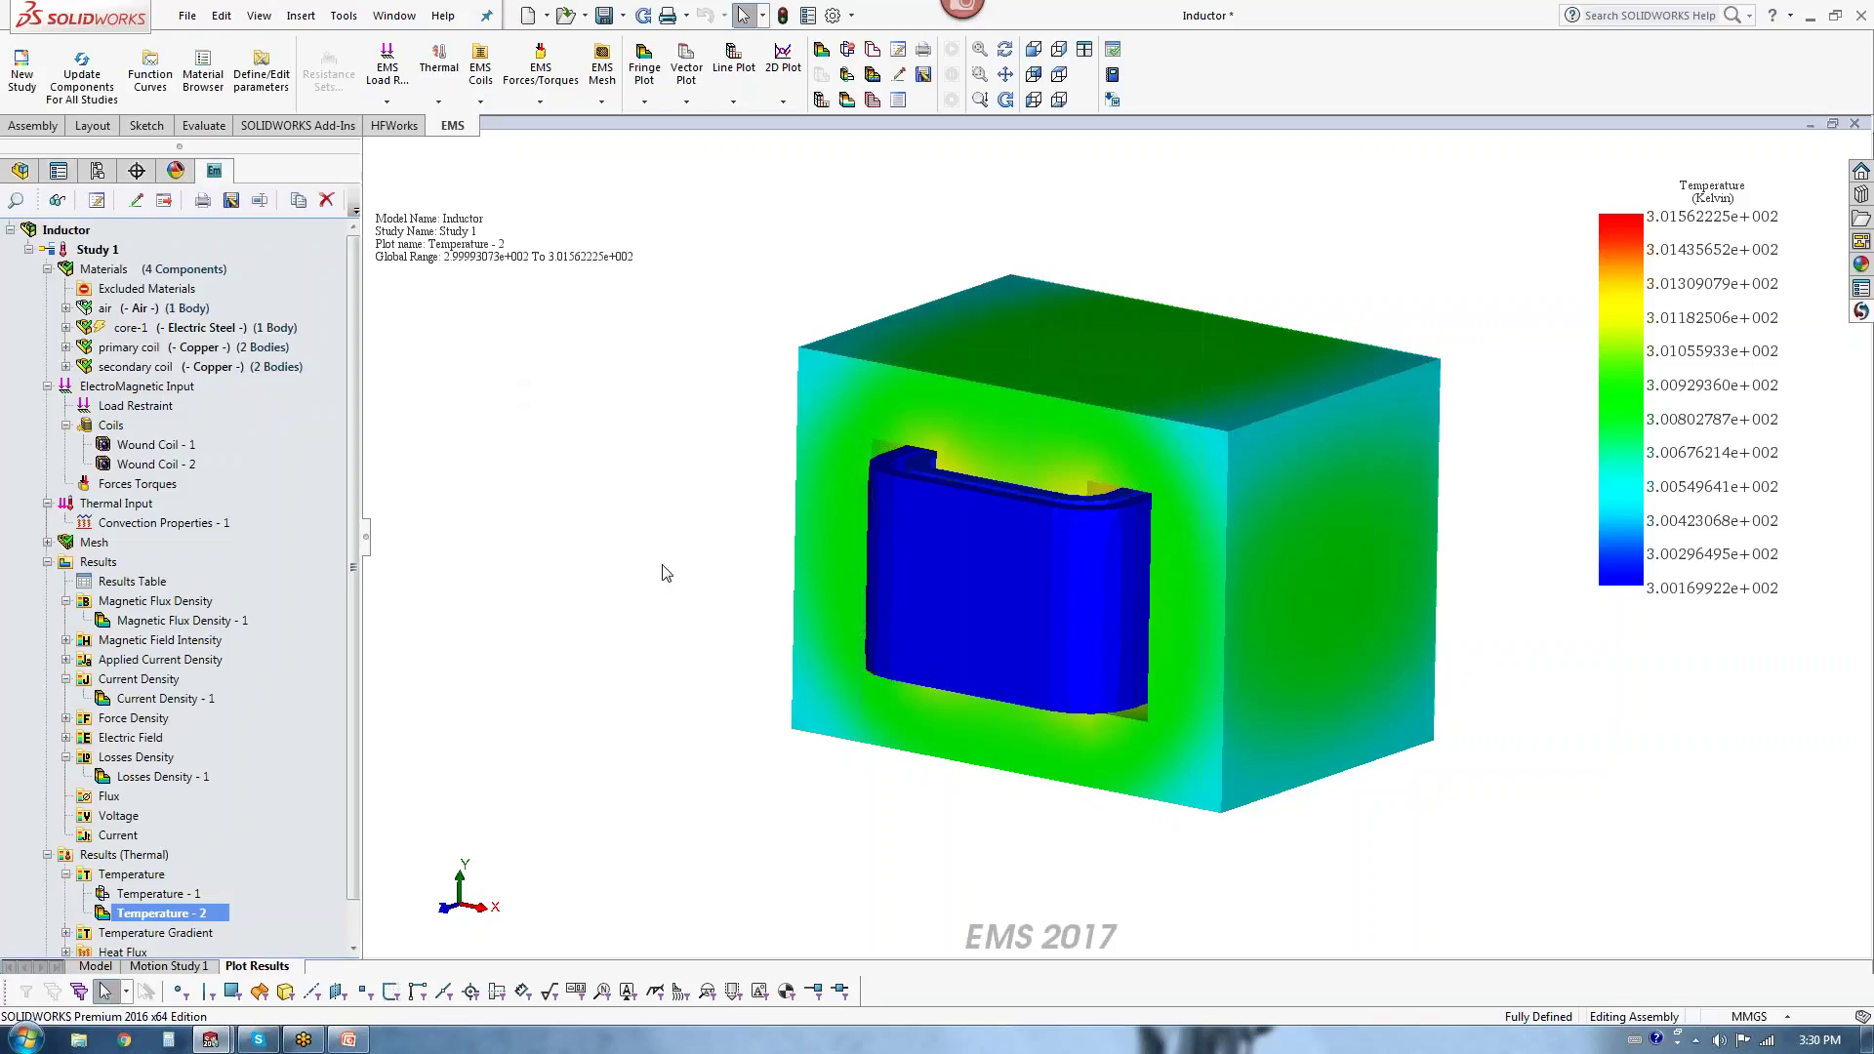
pyautogui.moveTo(661, 573); pyautogui.dragTo(630, 573, button='middle')
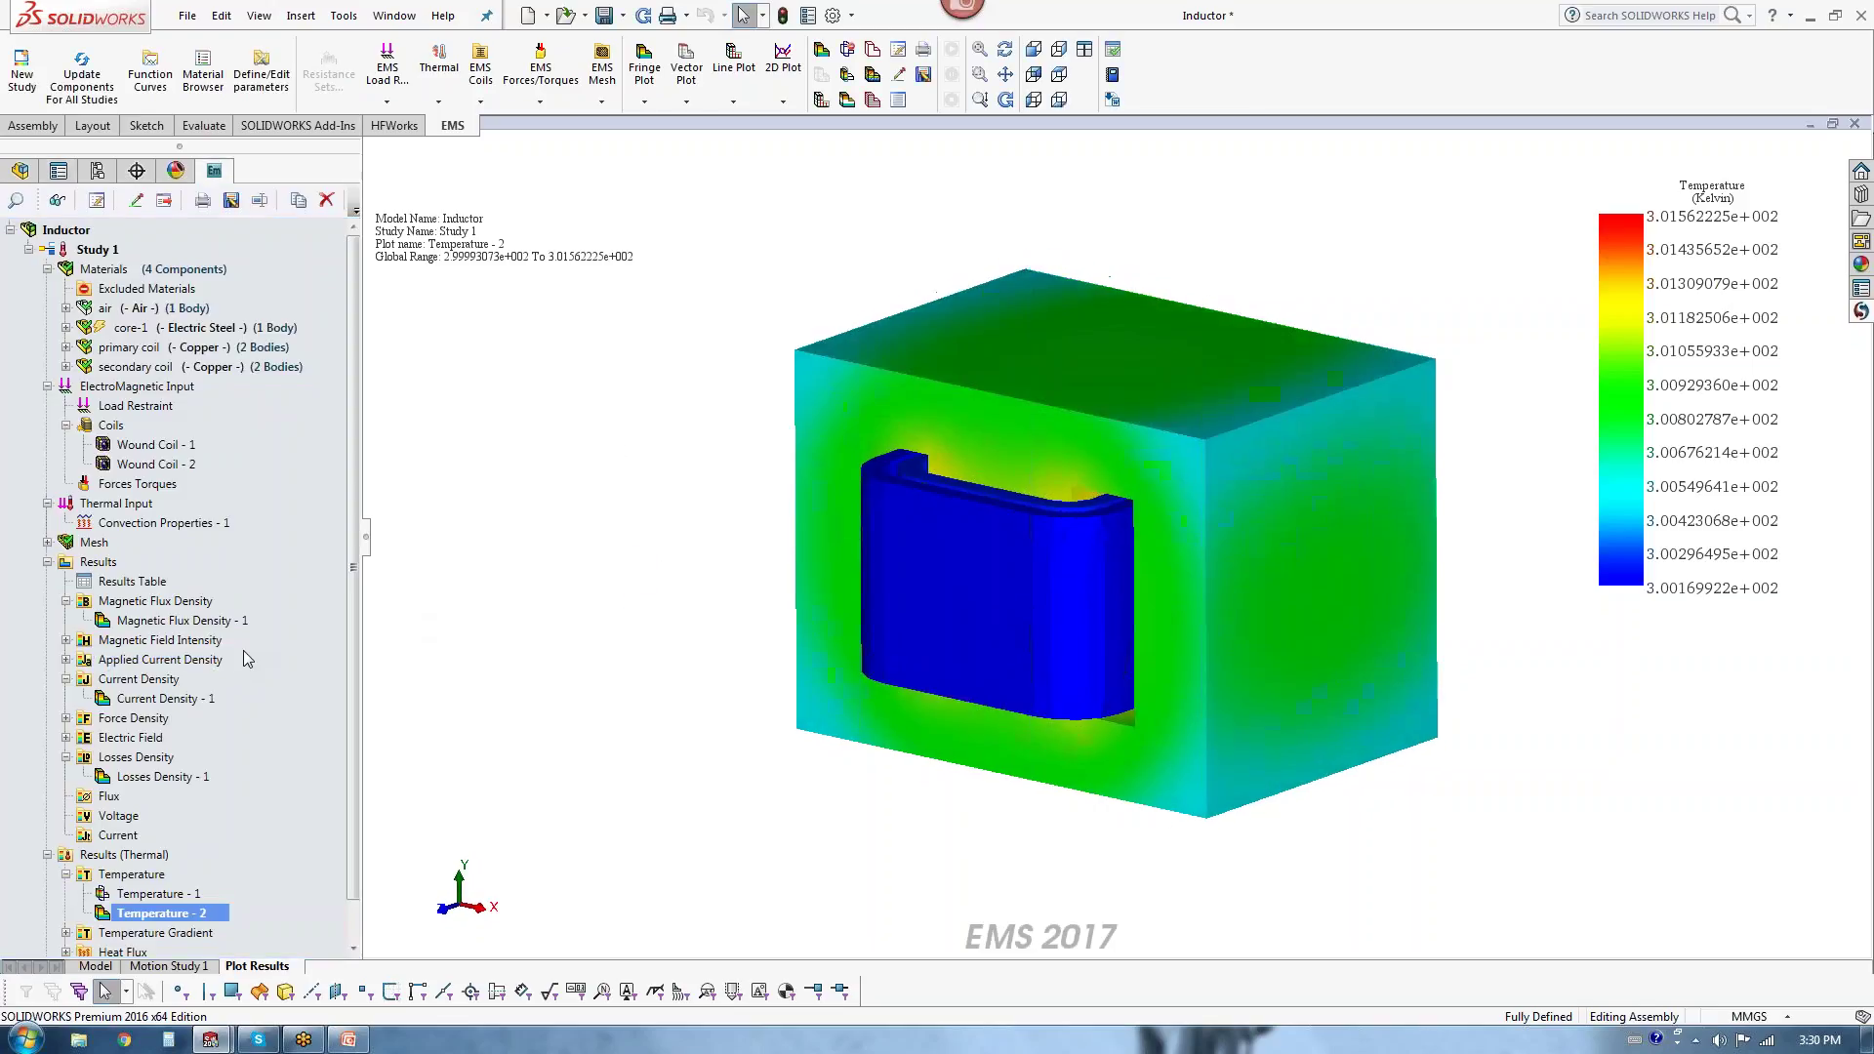
pyautogui.moveTo(354, 544)
pyautogui.mouseDown()
pyautogui.moveTo(354, 580)
pyautogui.moveTo(354, 511)
pyautogui.mouseUp()
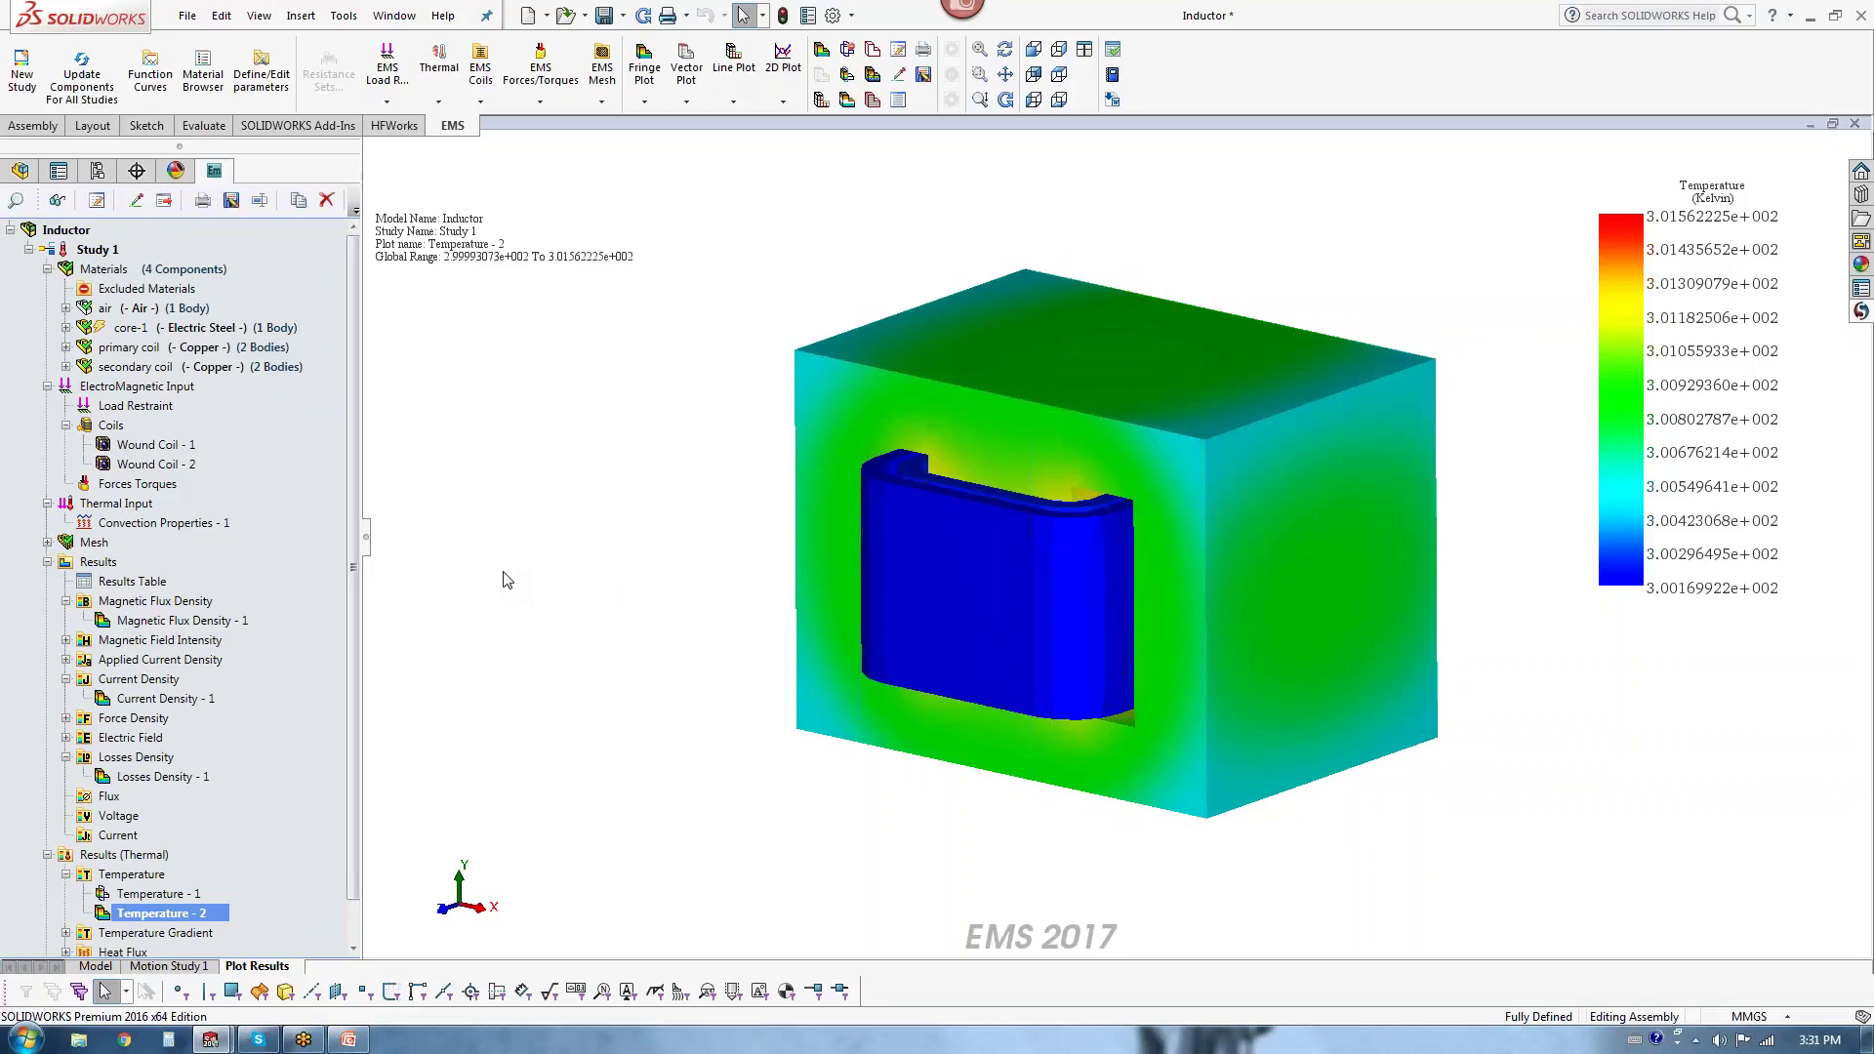
# Step: Switch to the PowerPoint webinar presentation and start the slide show from the Demonstration slide
pyautogui.click(355, 1041)
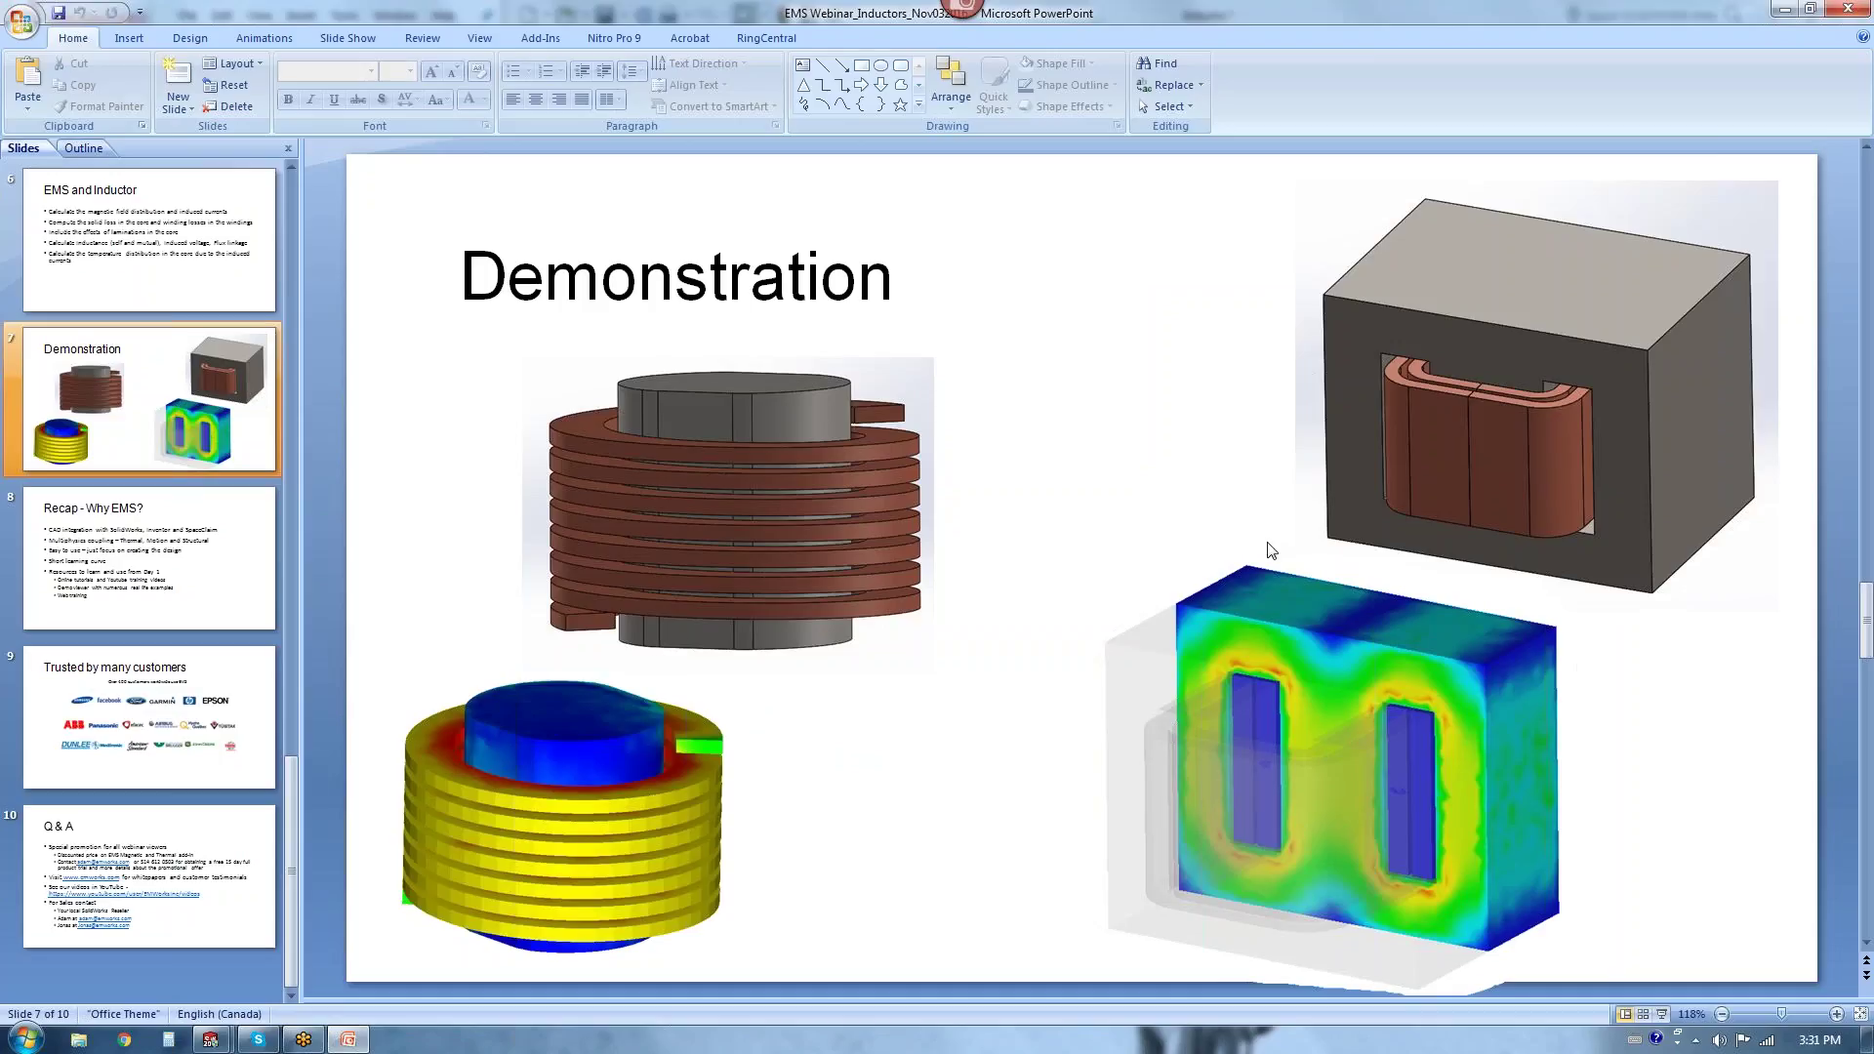
pyautogui.click(1663, 1015)
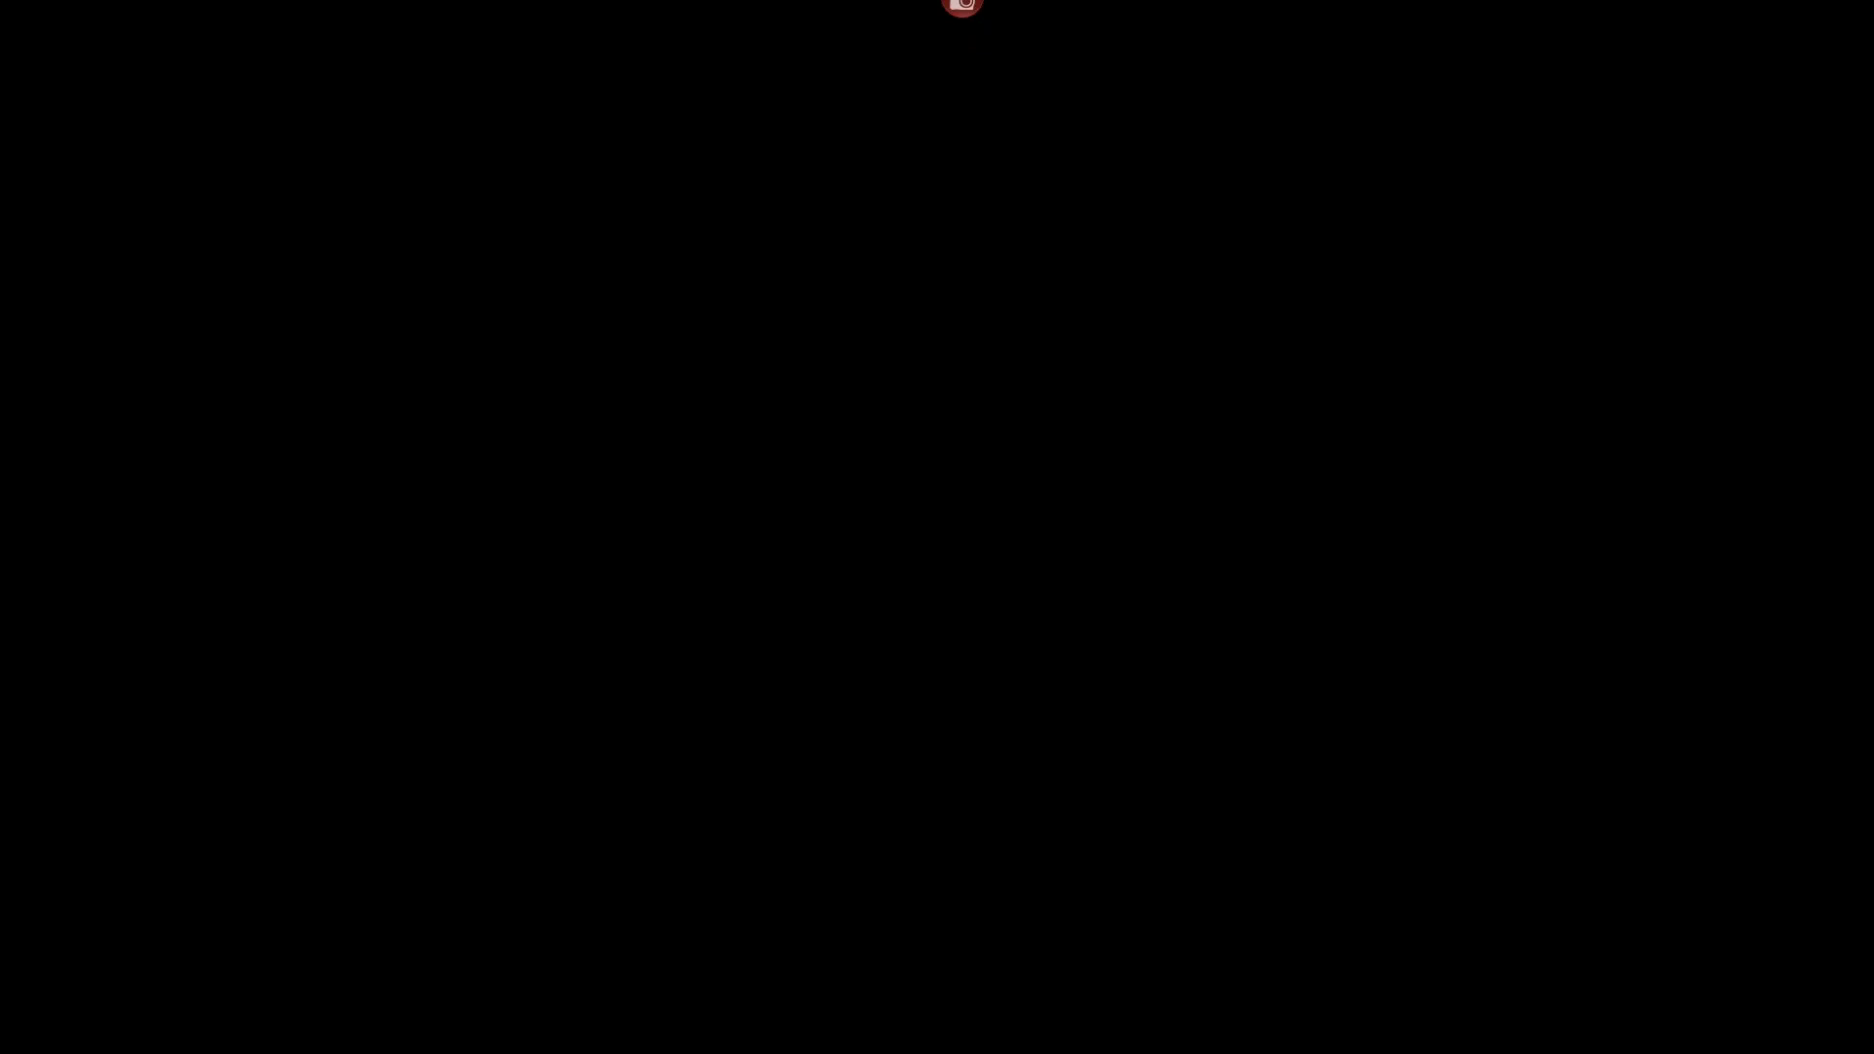